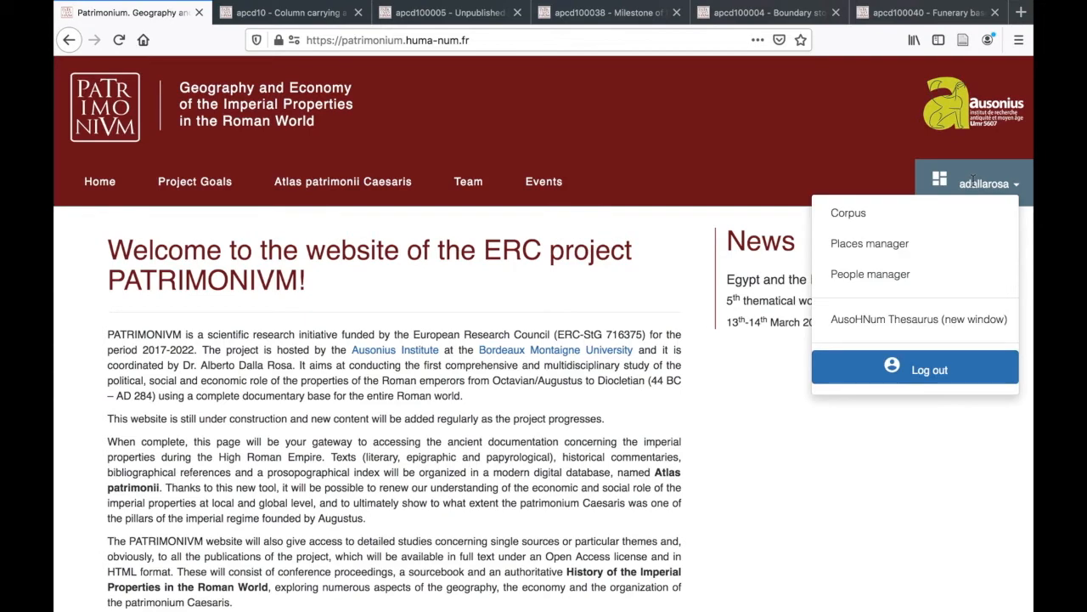
Open the Corpus administration page and look through the list of document collections
click(894, 219)
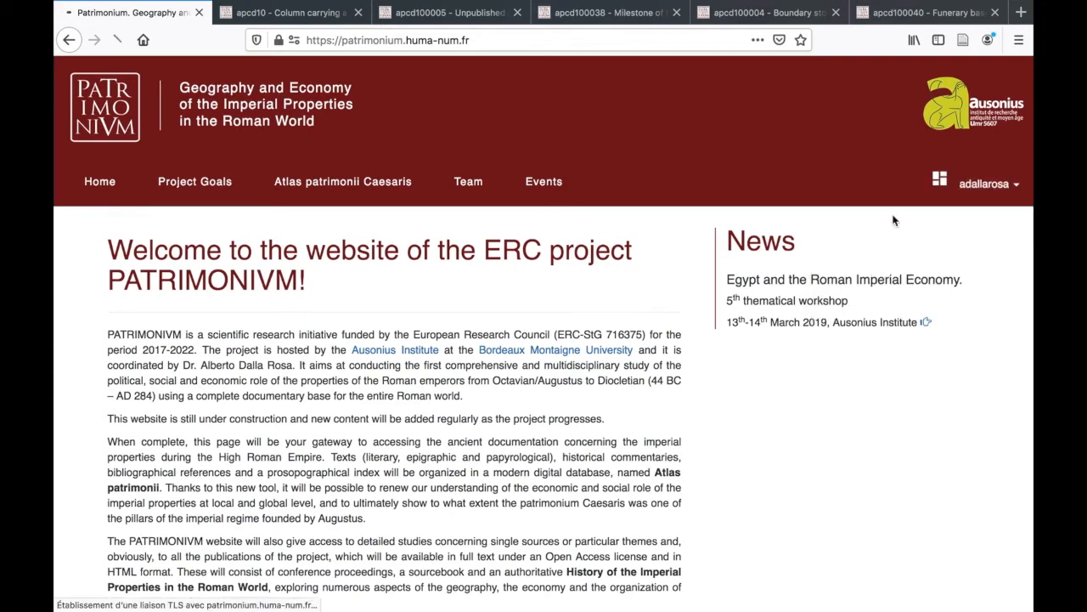
scroll(482, 405, down, 3)
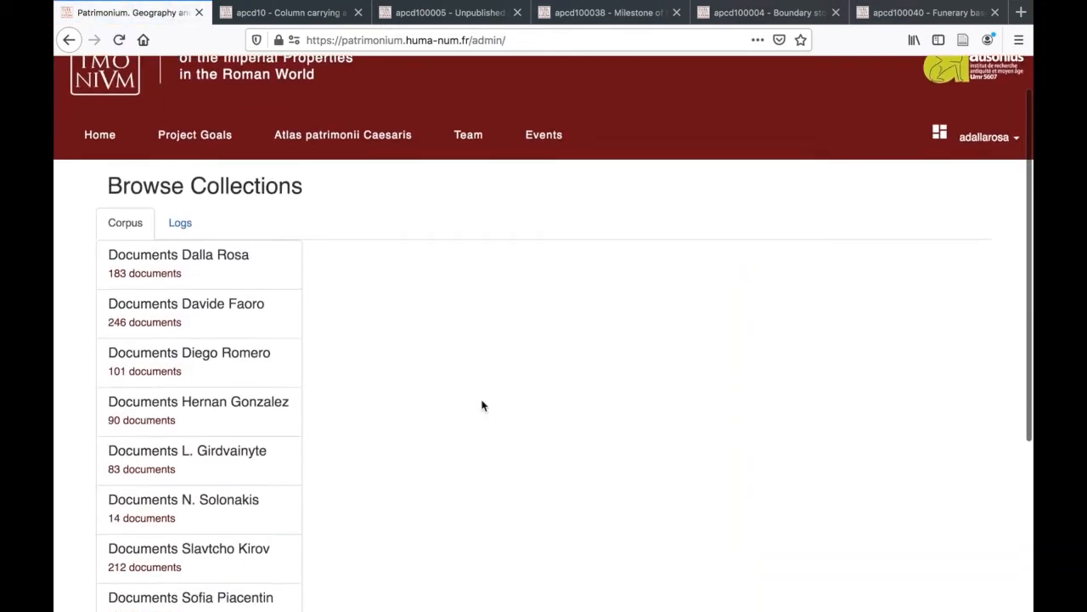
scroll(481, 405, up, 1)
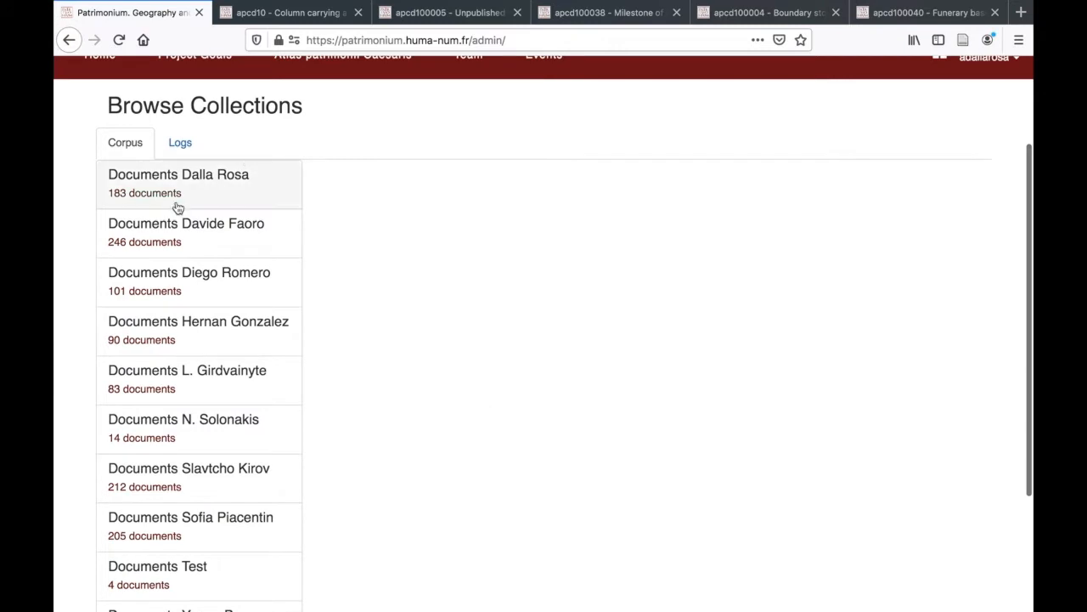
scroll(129, 473, down, 2)
scroll(102, 468, up, 2)
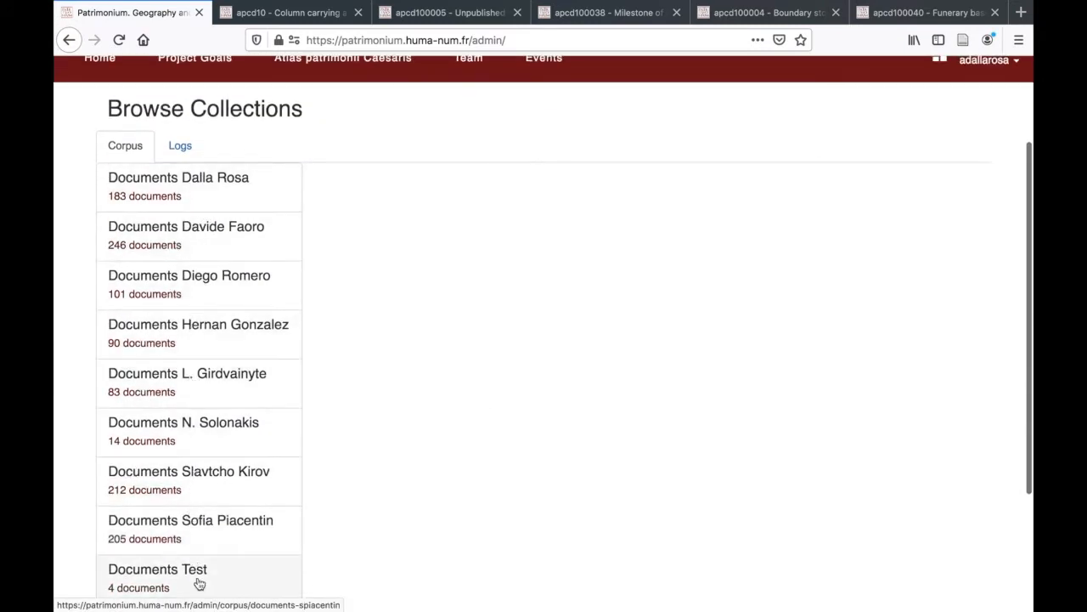
scroll(255, 274, down, 1)
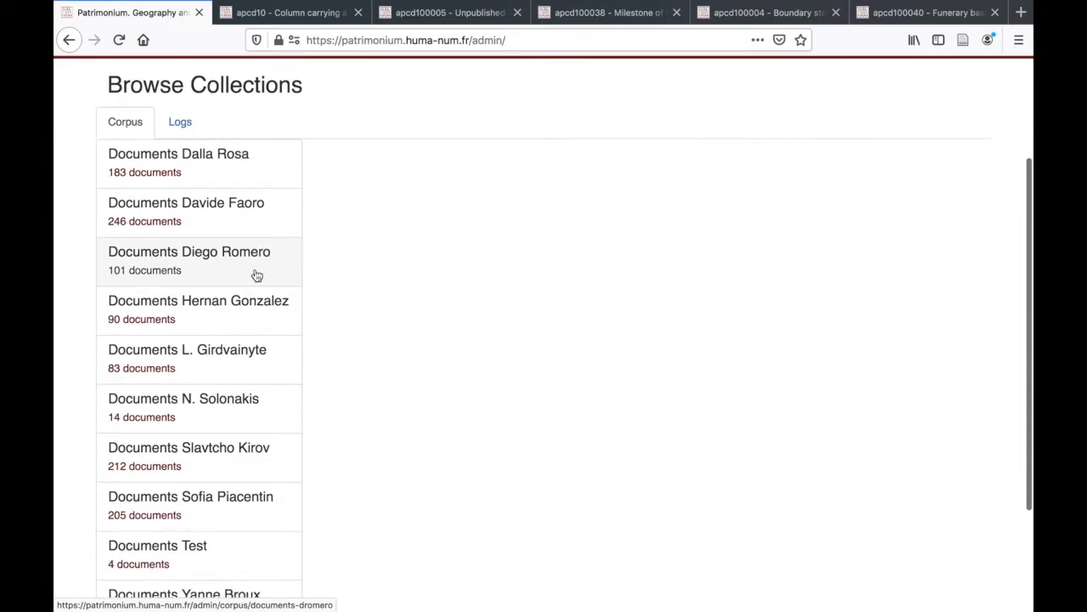
Open the first collection in the corpus list and review its document titles, ids, provenances and datings
click(240, 177)
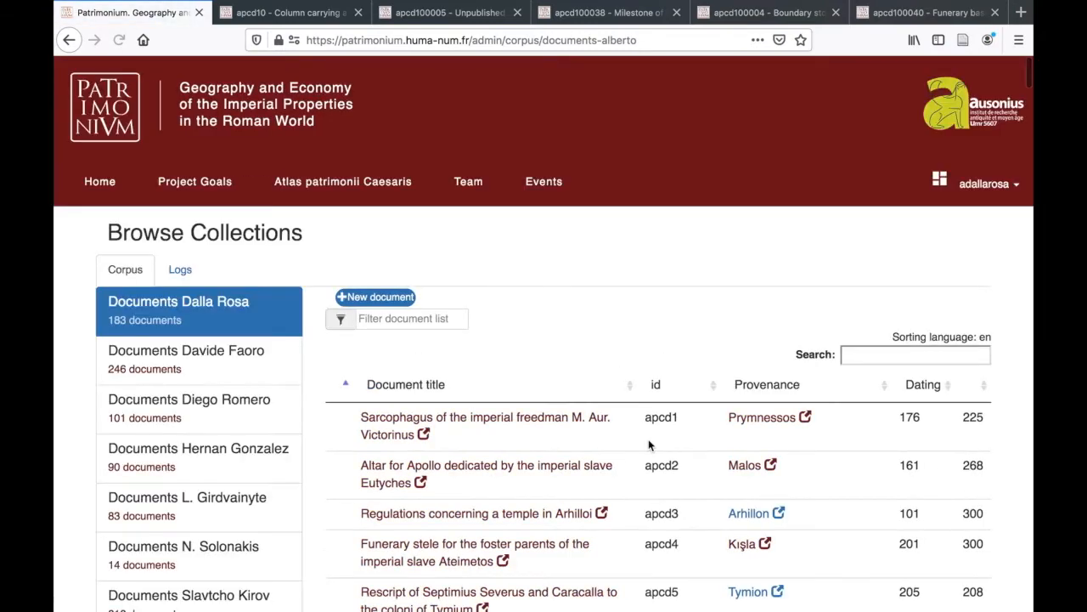
scroll(648, 442, down, 5)
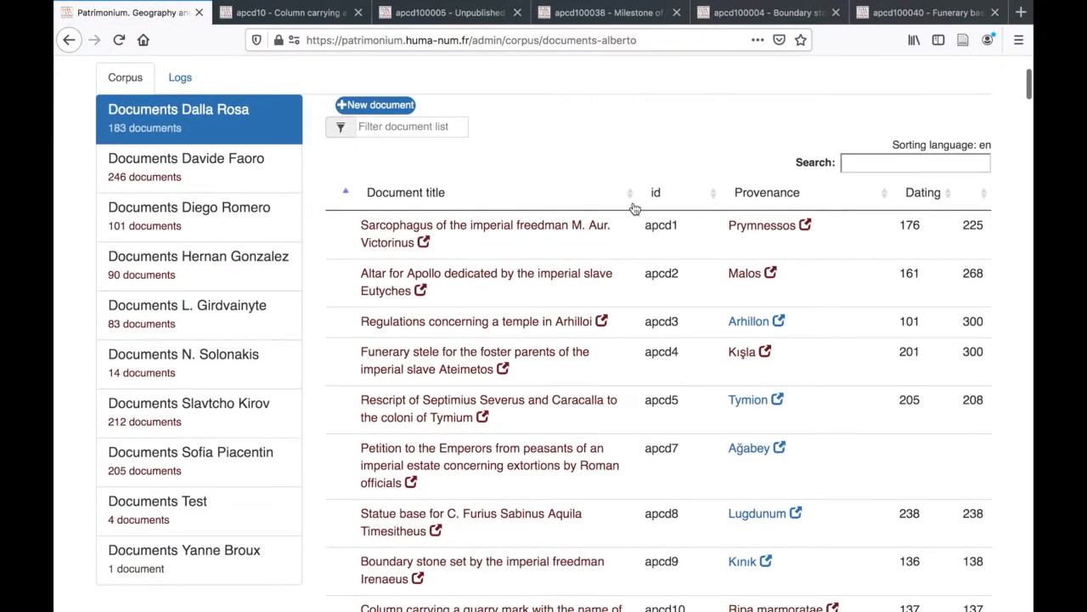
scroll(534, 245, up, 5)
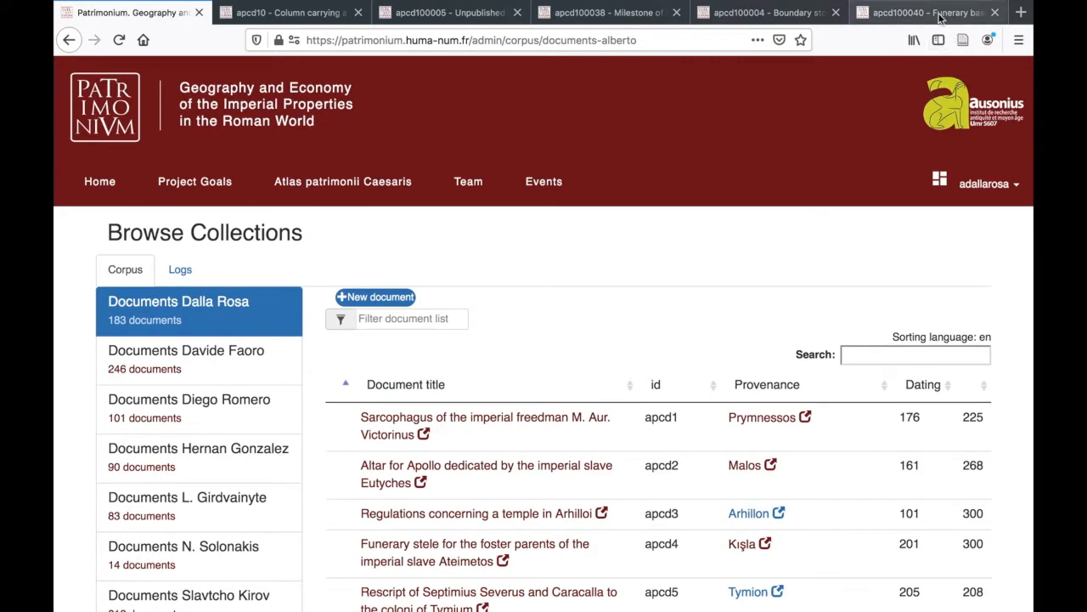
Switch to the open record apcd100040 and examine its URI, available views, title, document type, main language and editions
click(932, 14)
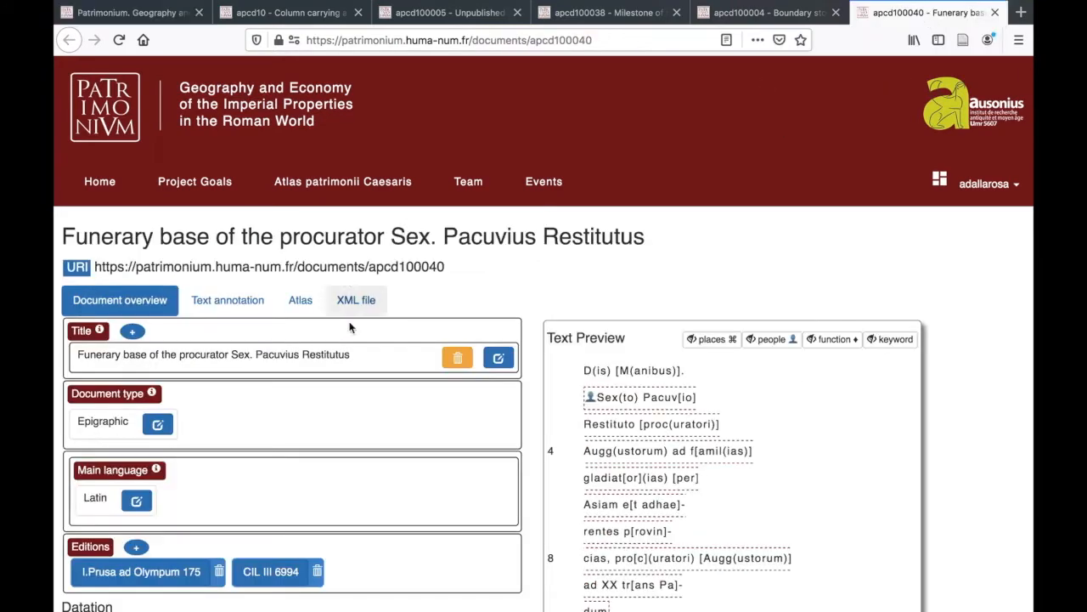
scroll(359, 357, down, 1)
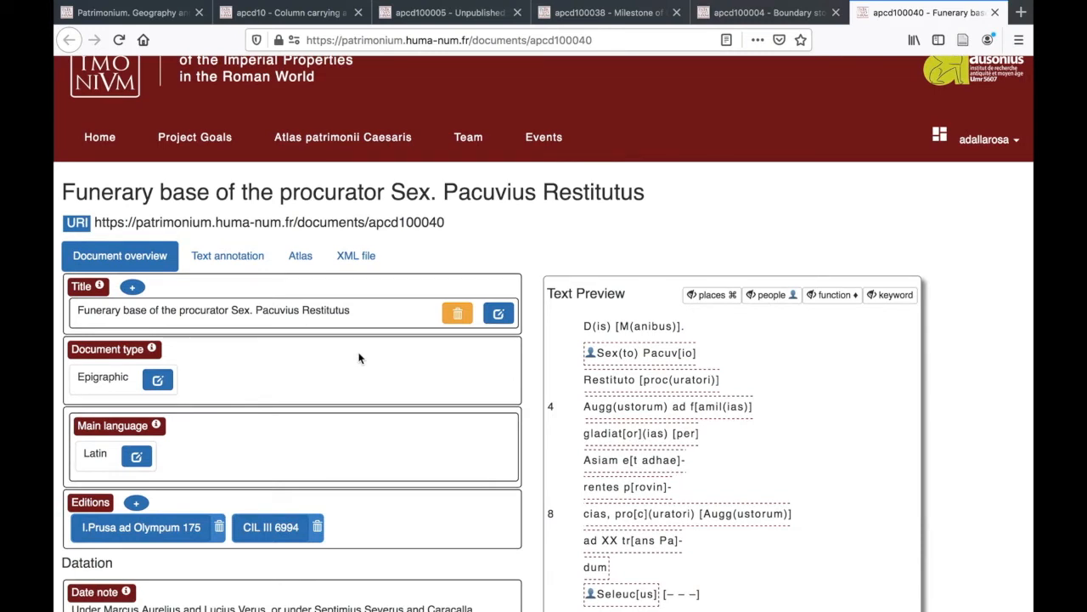
scroll(359, 357, down, 1)
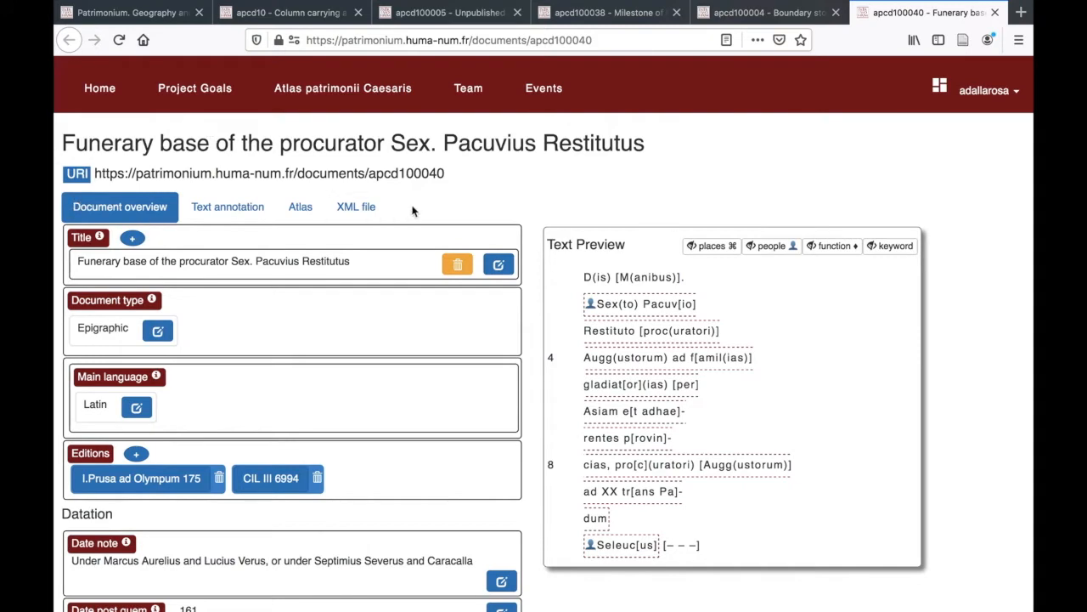
scroll(413, 211, up, 2)
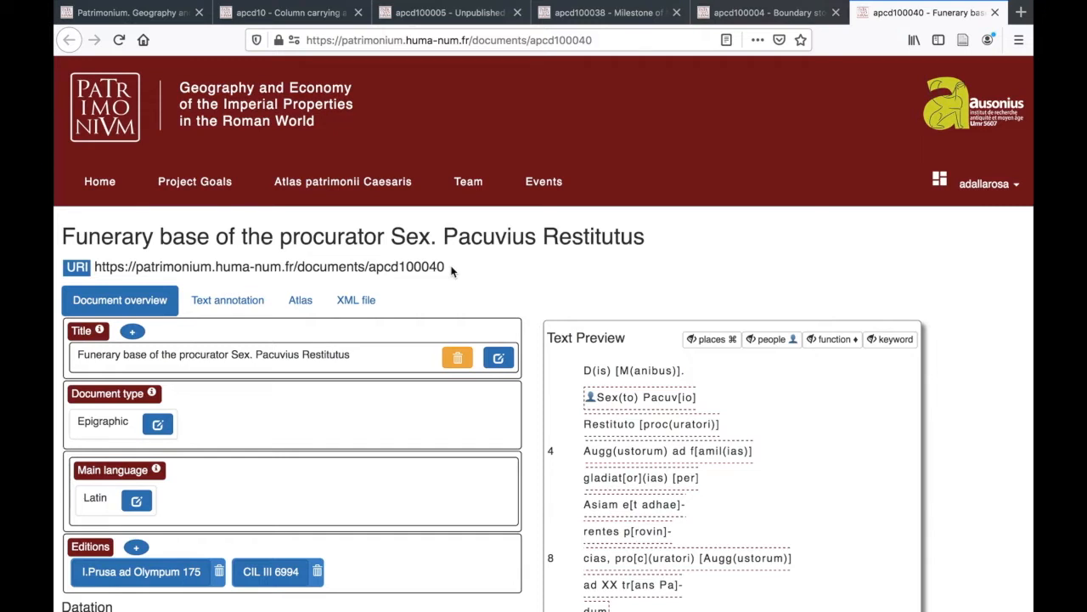
scroll(501, 357, down, 1)
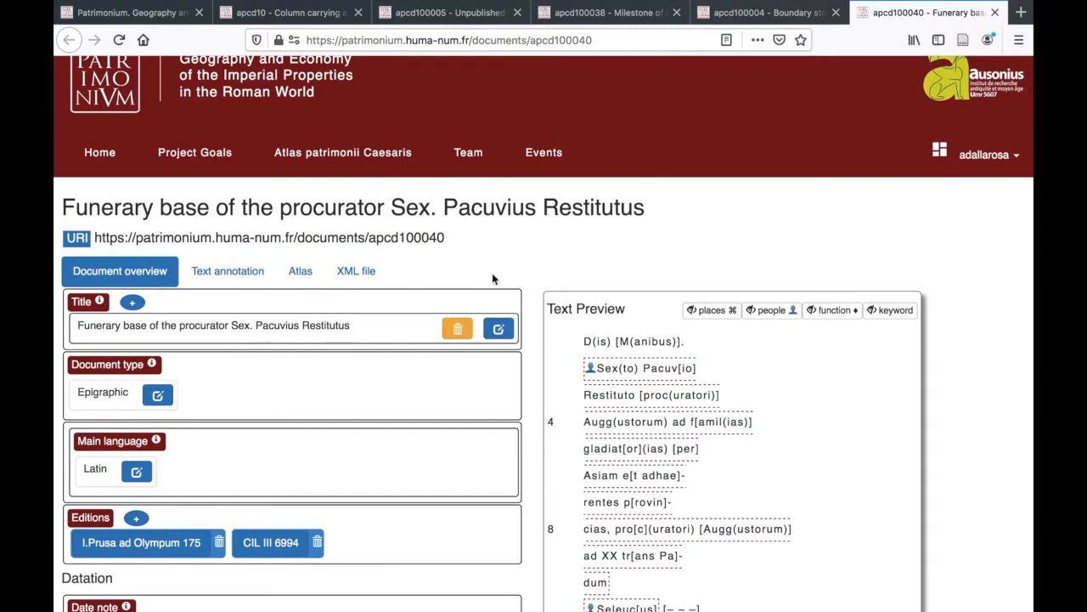
scroll(493, 276, down, 1)
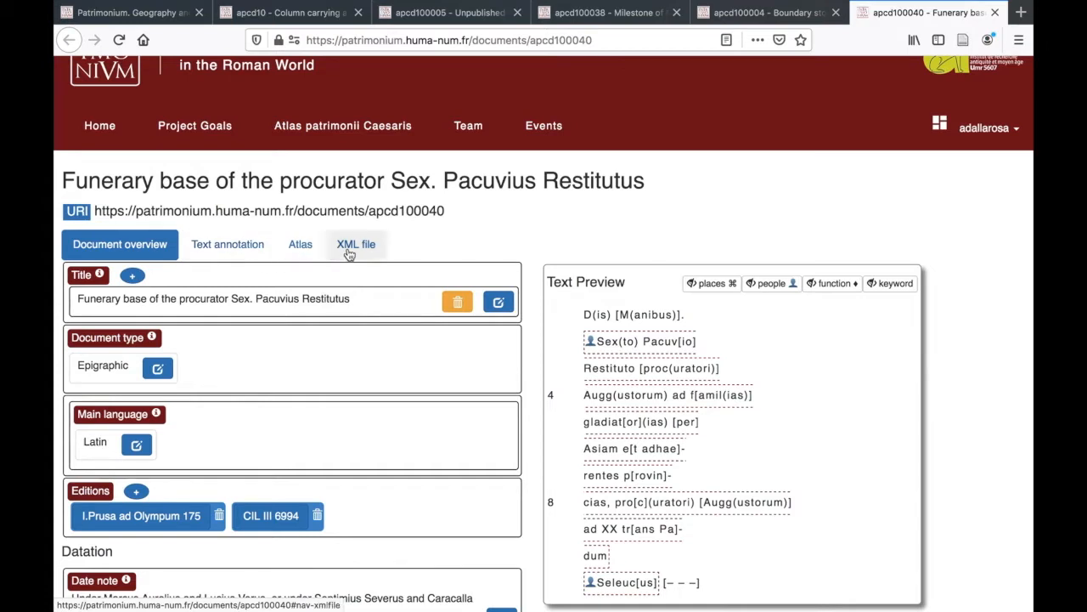
scroll(531, 297, down, 2)
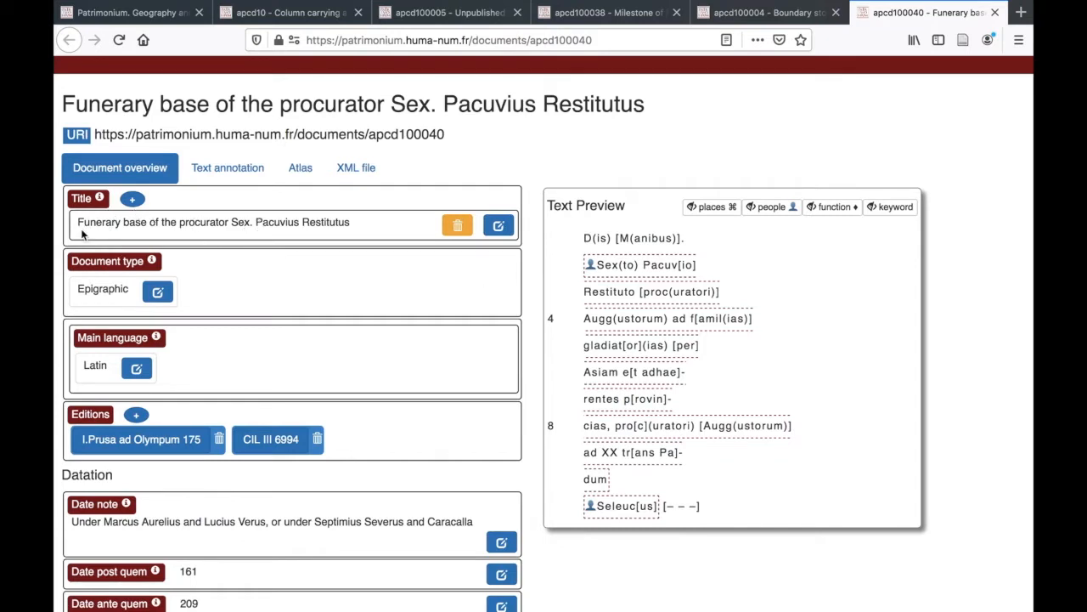
scroll(102, 231, down, 1)
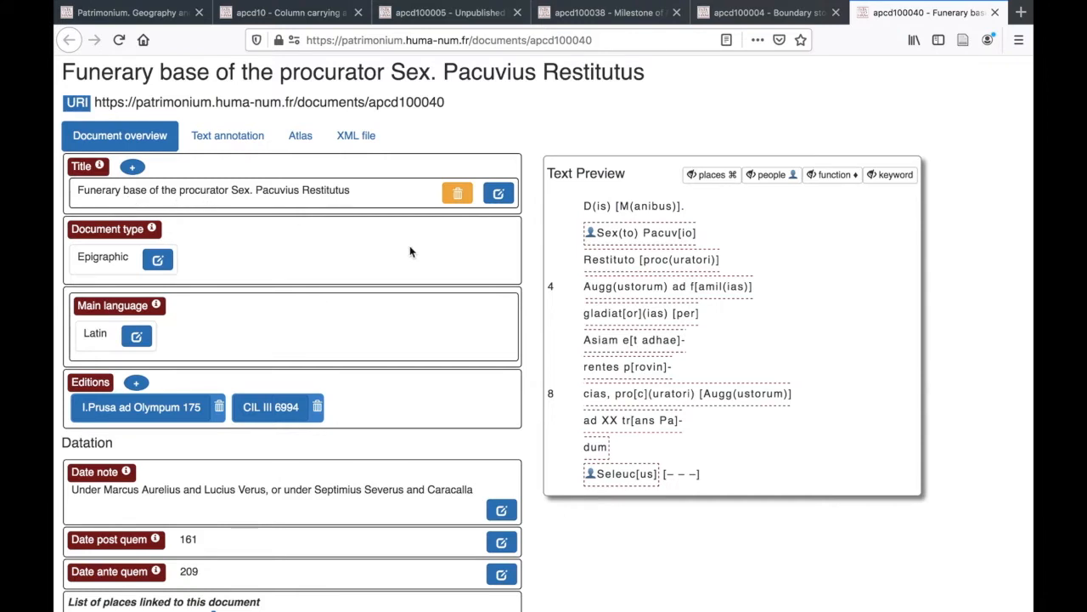
scroll(409, 246, down, 1)
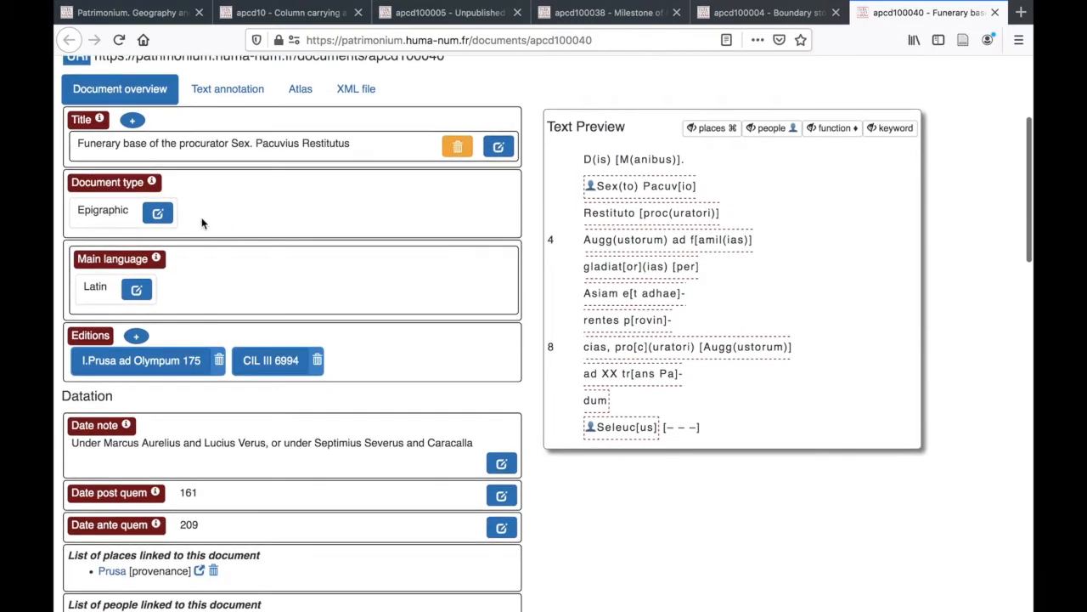
scroll(190, 296, down, 2)
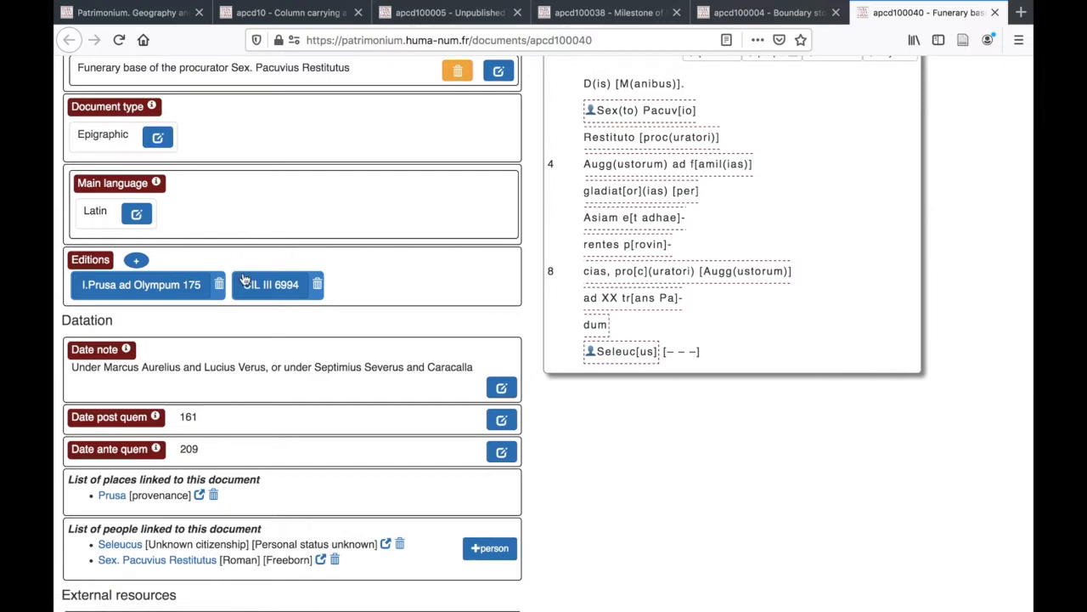
Examine the record's date note, post quem and ante quem dates, and its linked places and people
scroll(390, 344, down, 3)
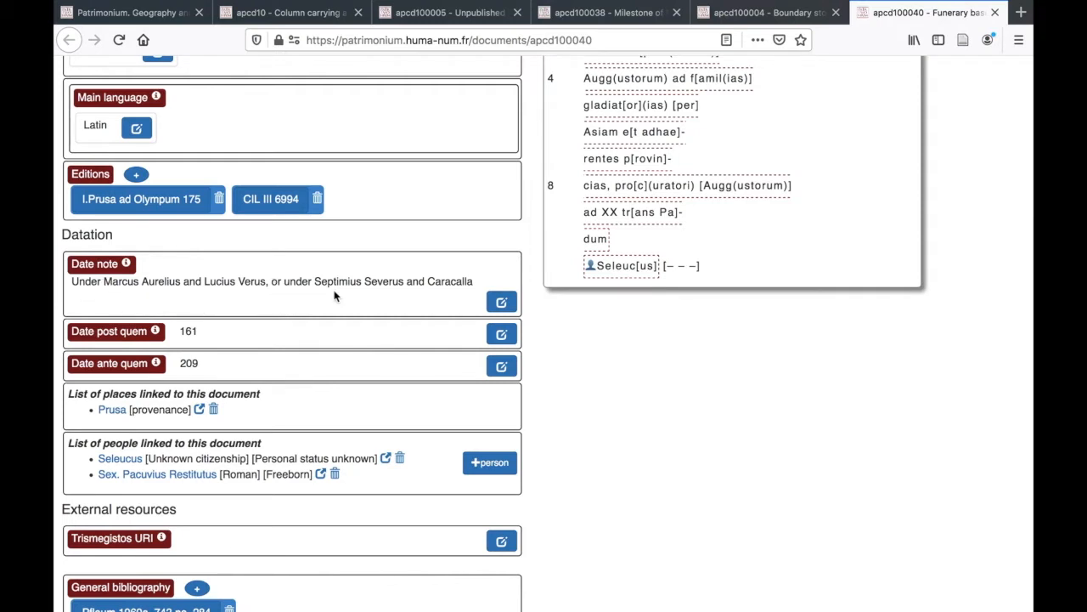
scroll(470, 297, up, 3)
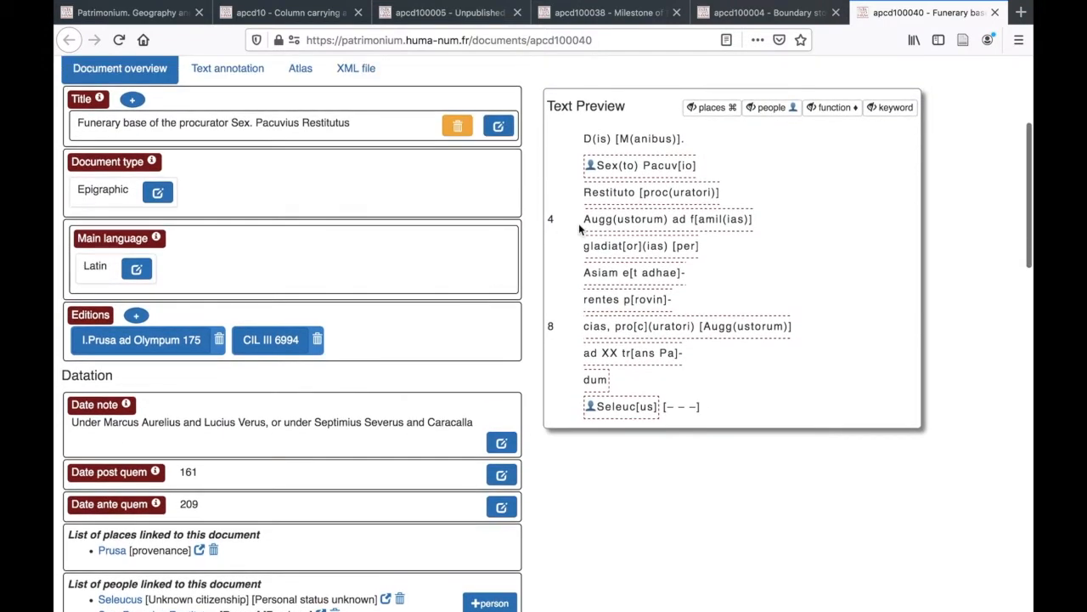
scroll(459, 390, down, 2)
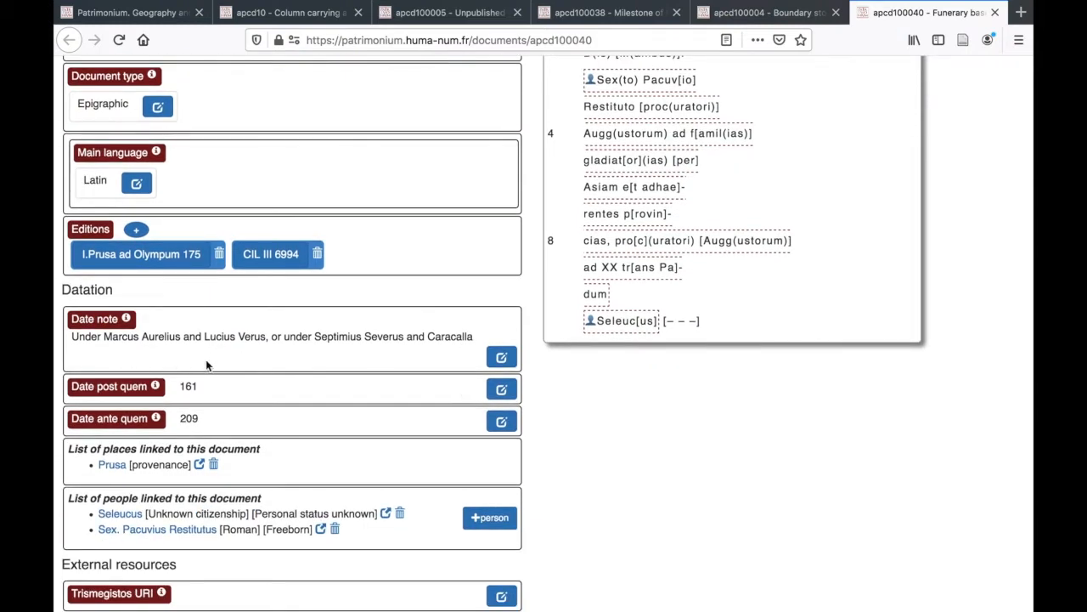
scroll(298, 365, down, 1)
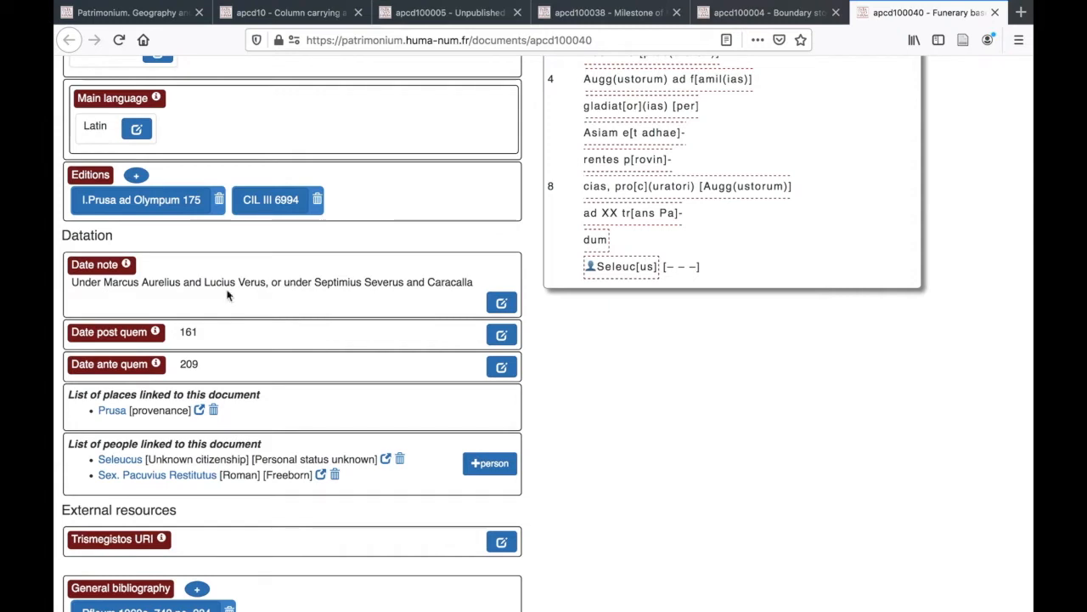
scroll(207, 359, down, 1)
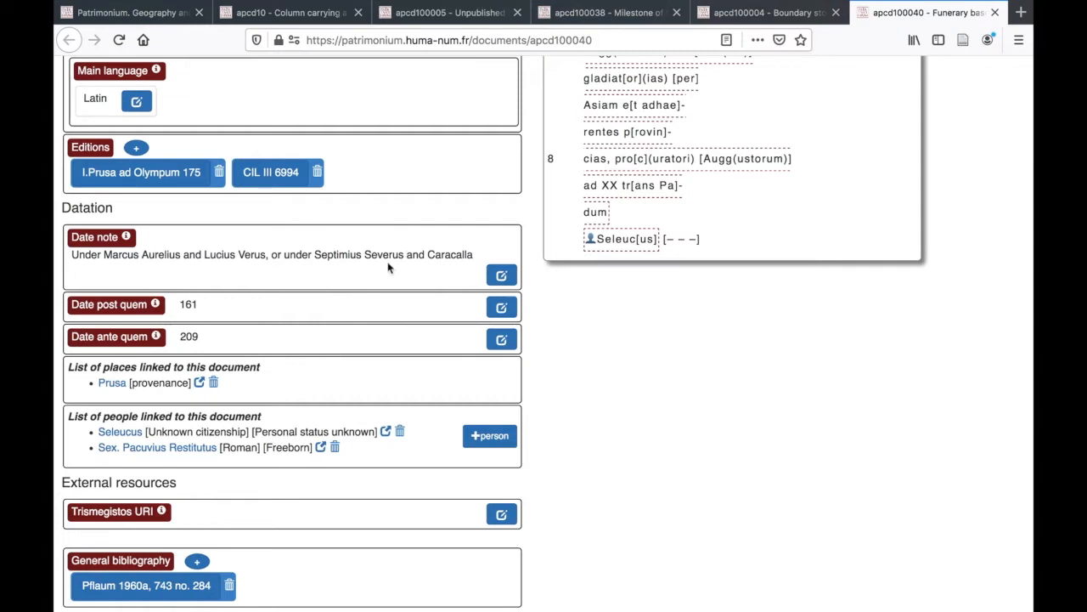
scroll(425, 321, down, 3)
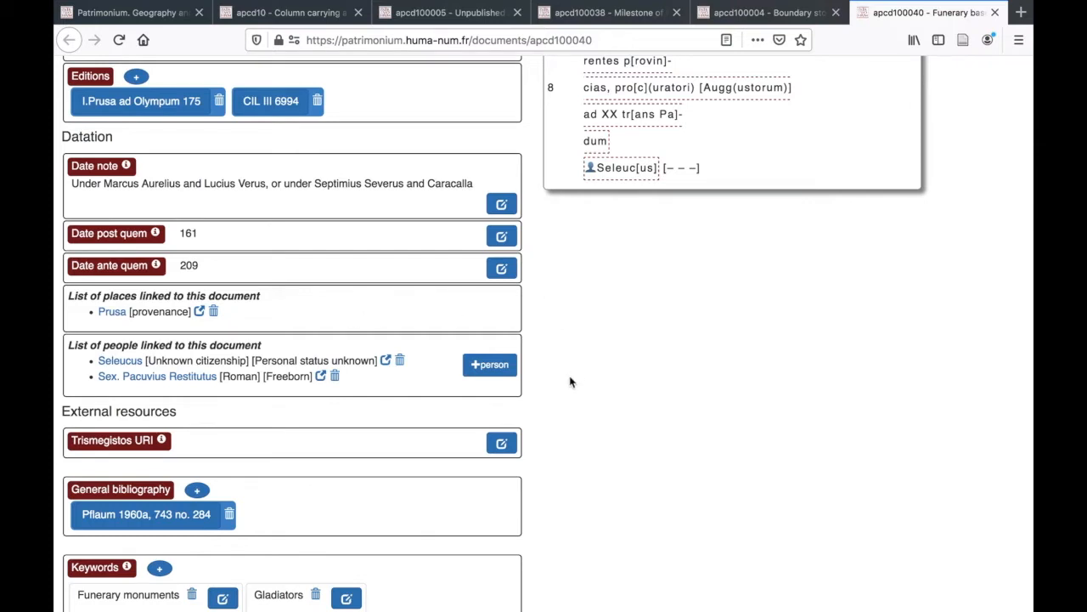
scroll(570, 381, down, 1)
scroll(570, 382, down, 1)
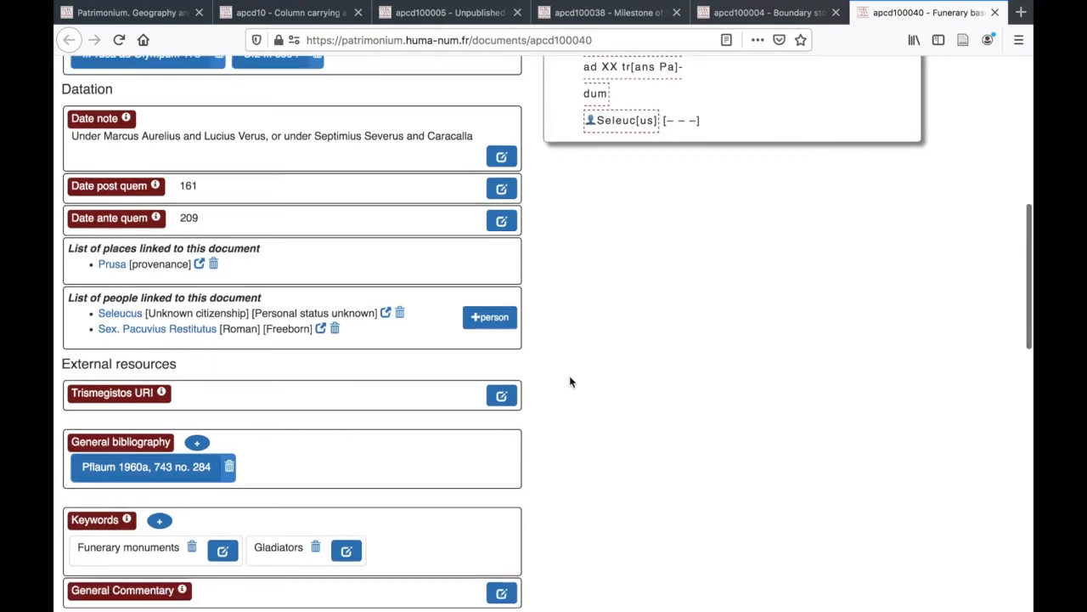
Examine the record's external resources, general bibliography, keywords, and general and private commentary fields
scroll(572, 382, down, 2)
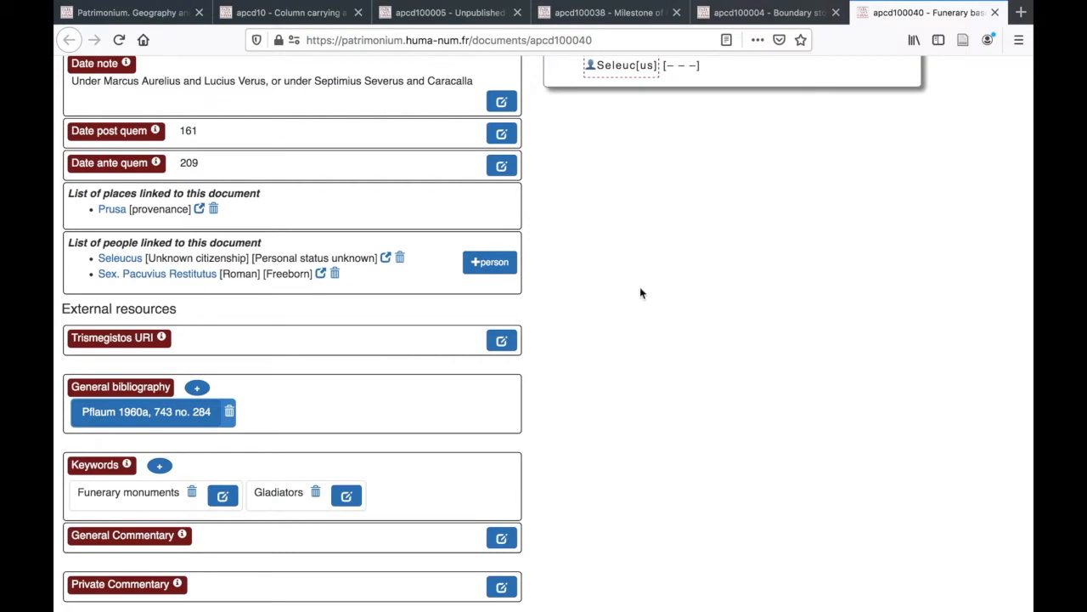
scroll(640, 294, down, 3)
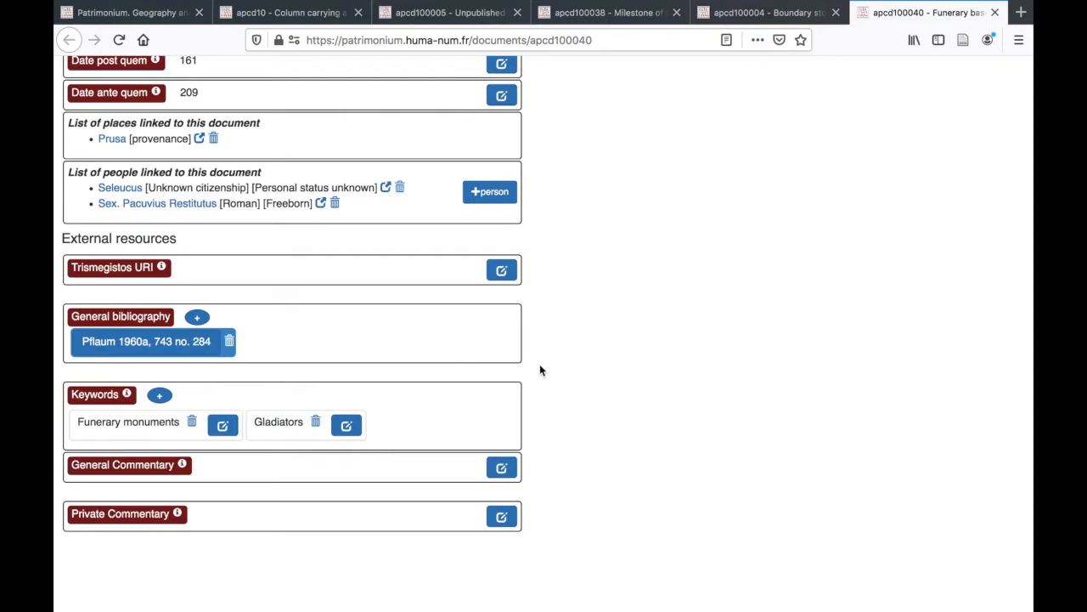
scroll(540, 370, down, 2)
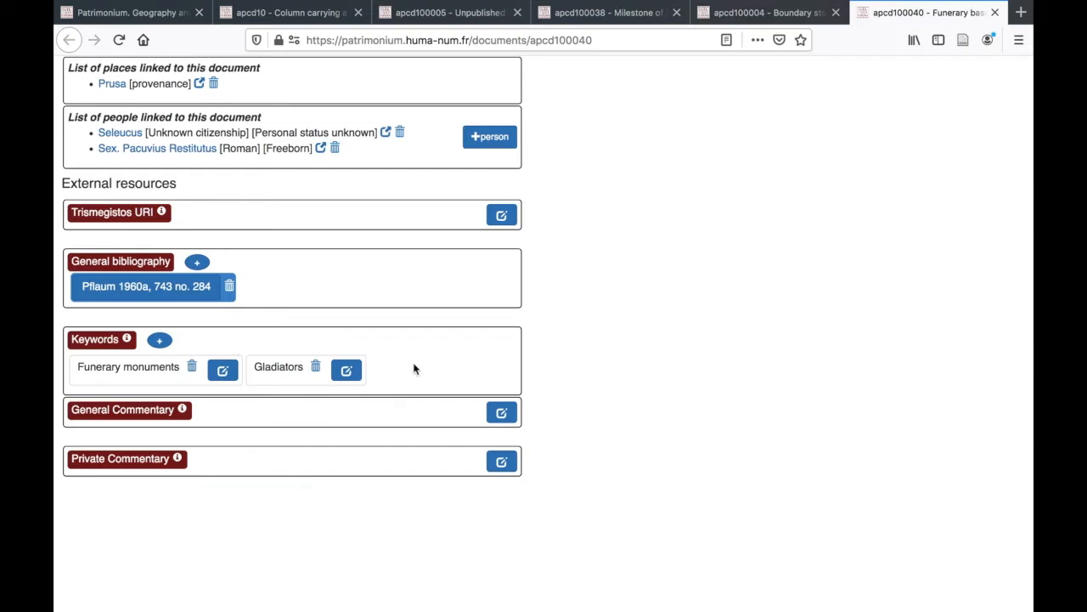
scroll(558, 342, up, 3)
scroll(559, 343, down, 2)
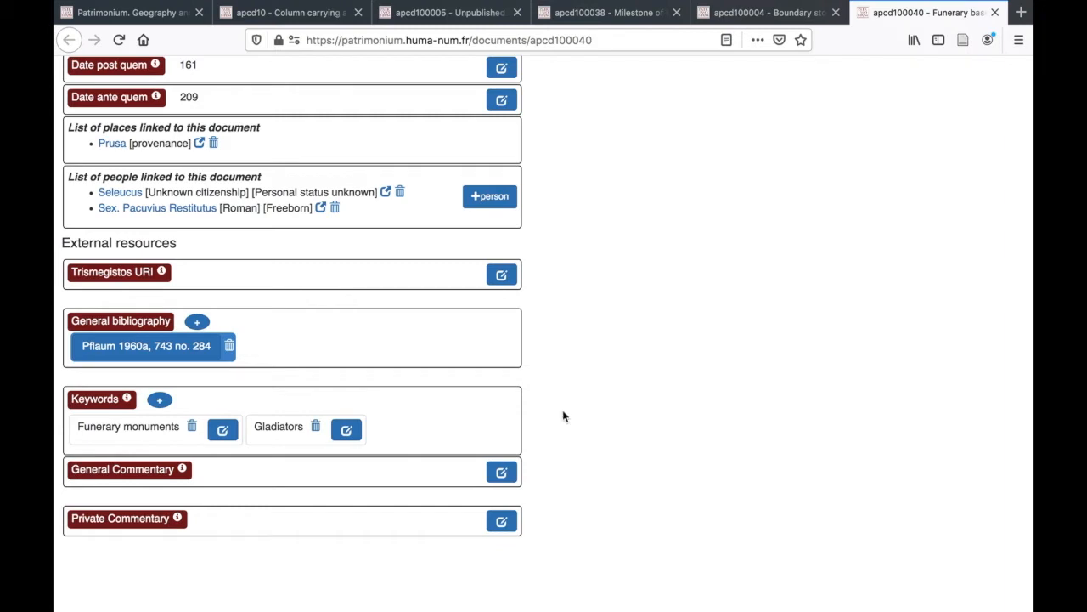
scroll(546, 515, down, 2)
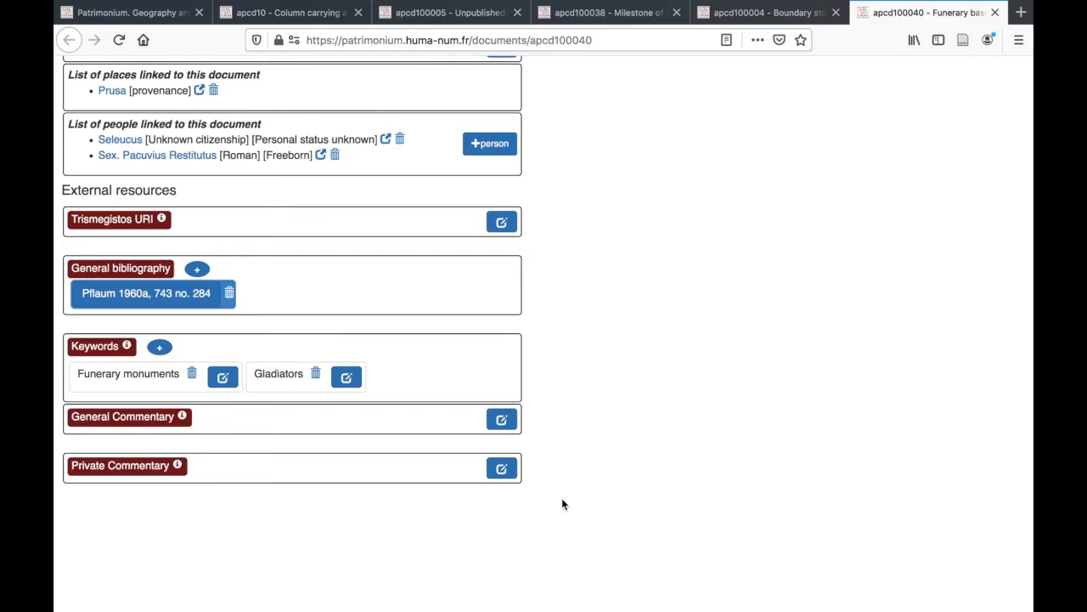
scroll(561, 504, up, 1)
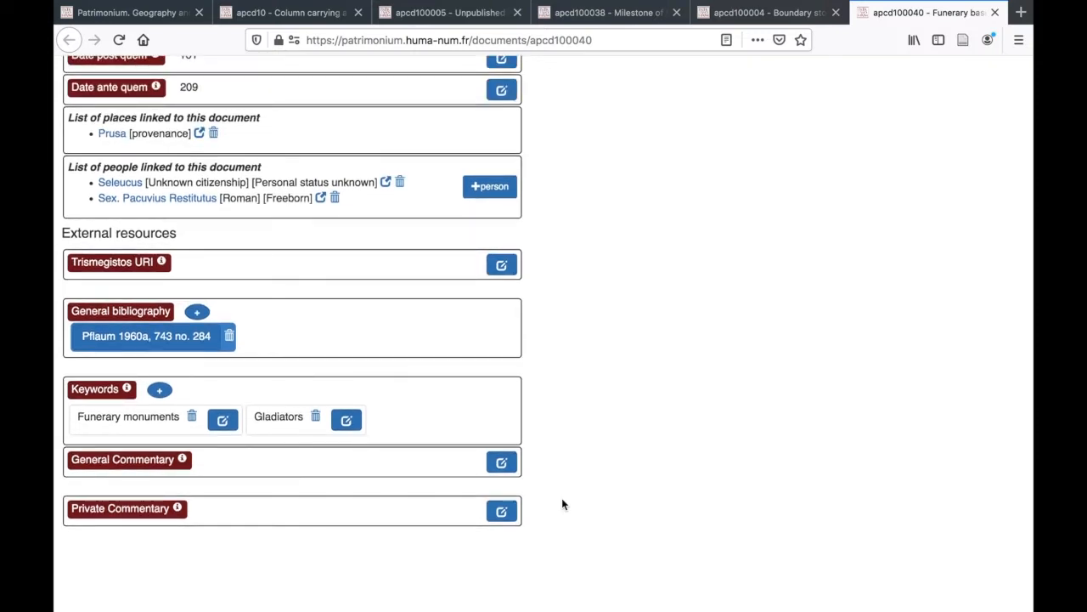
Return to the record's text preview and hide the people annotations in the inscription
scroll(561, 504, up, 10)
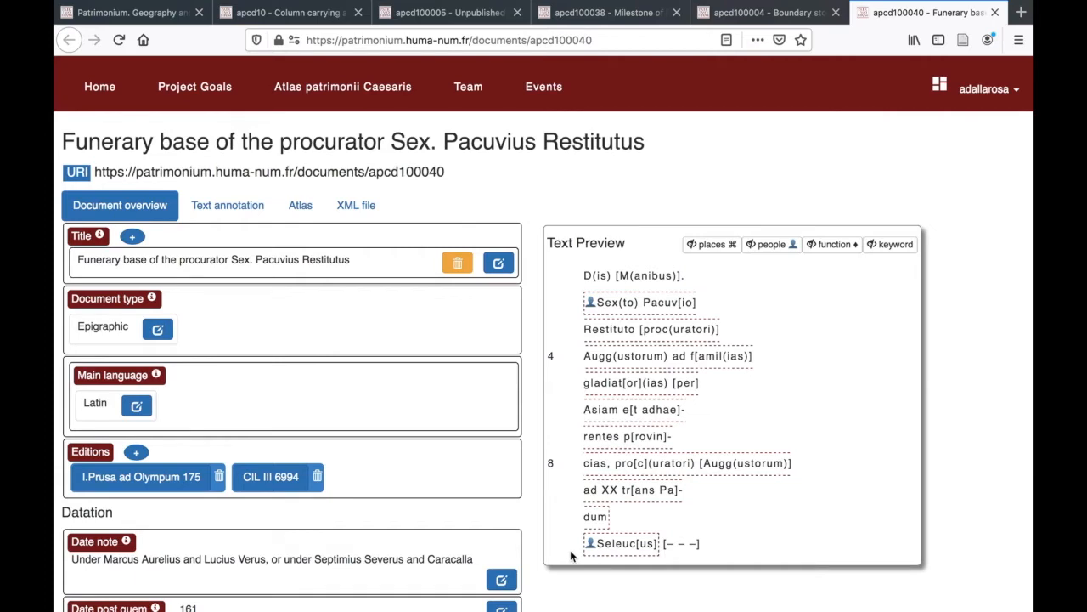
scroll(570, 550, down, 2)
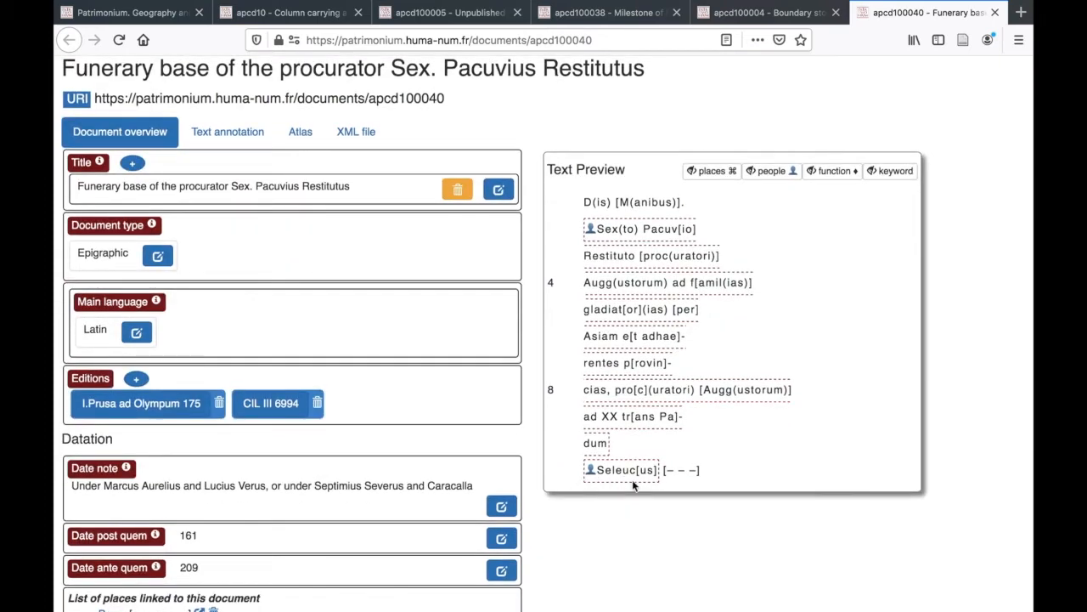
scroll(763, 364, up, 1)
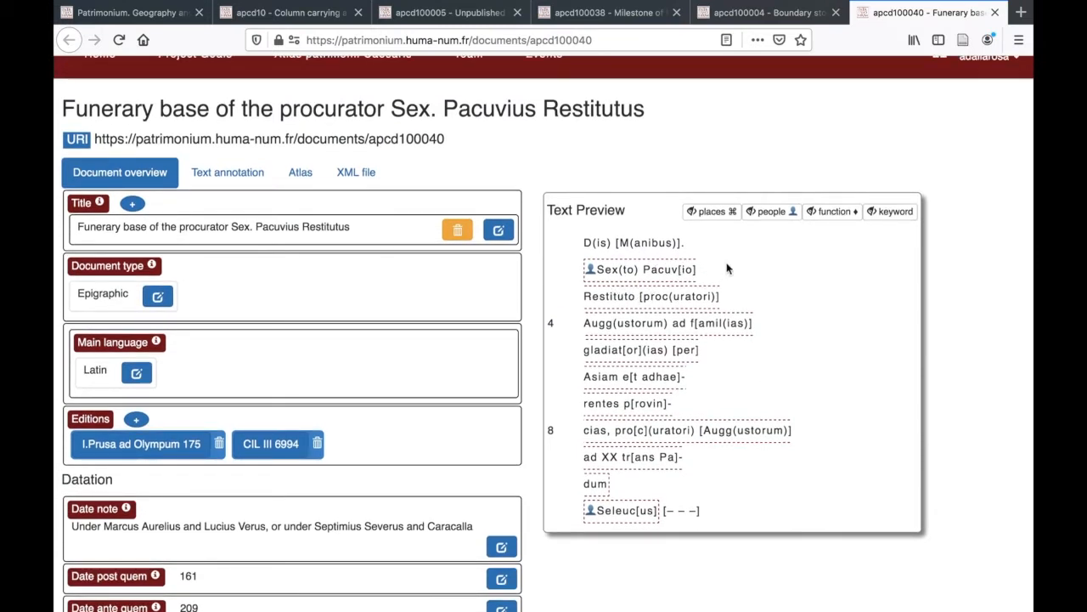
click(777, 220)
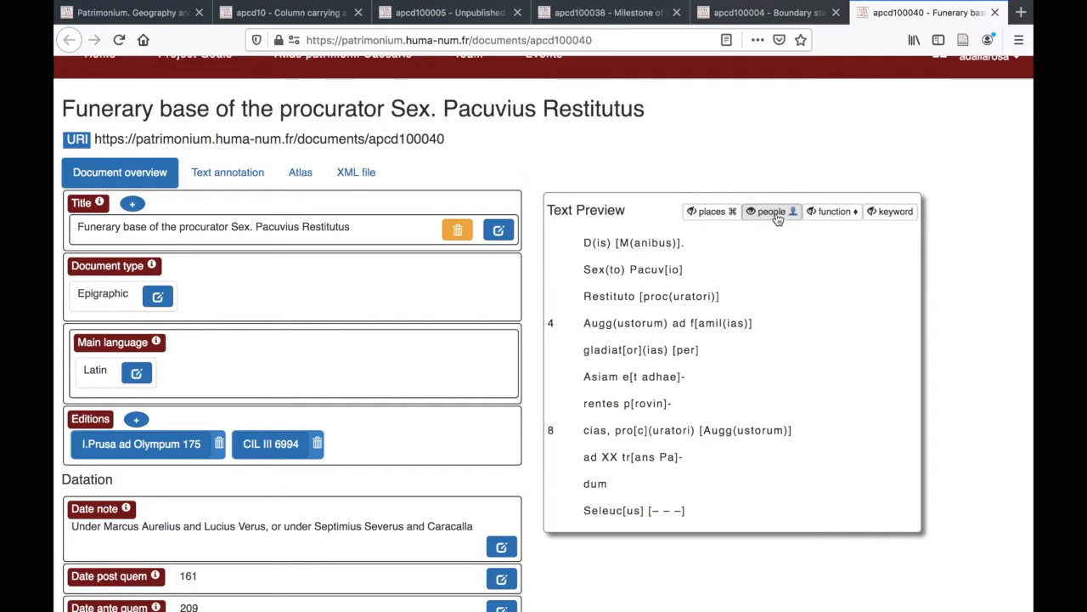
Show the people annotations again in the inscription's text preview and look over the marked persons
click(777, 220)
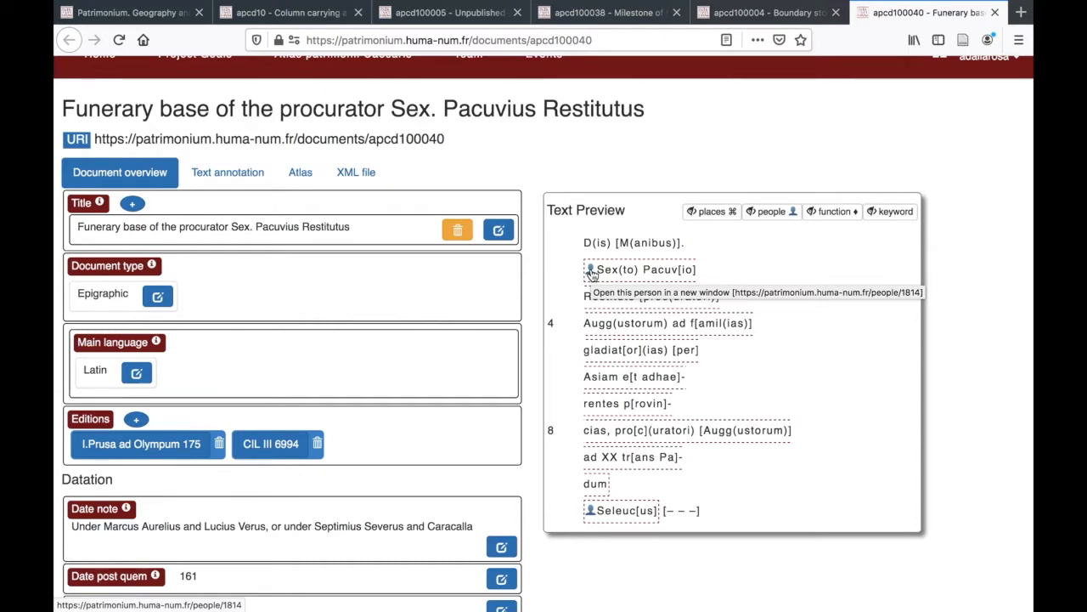
scroll(572, 466, down, 2)
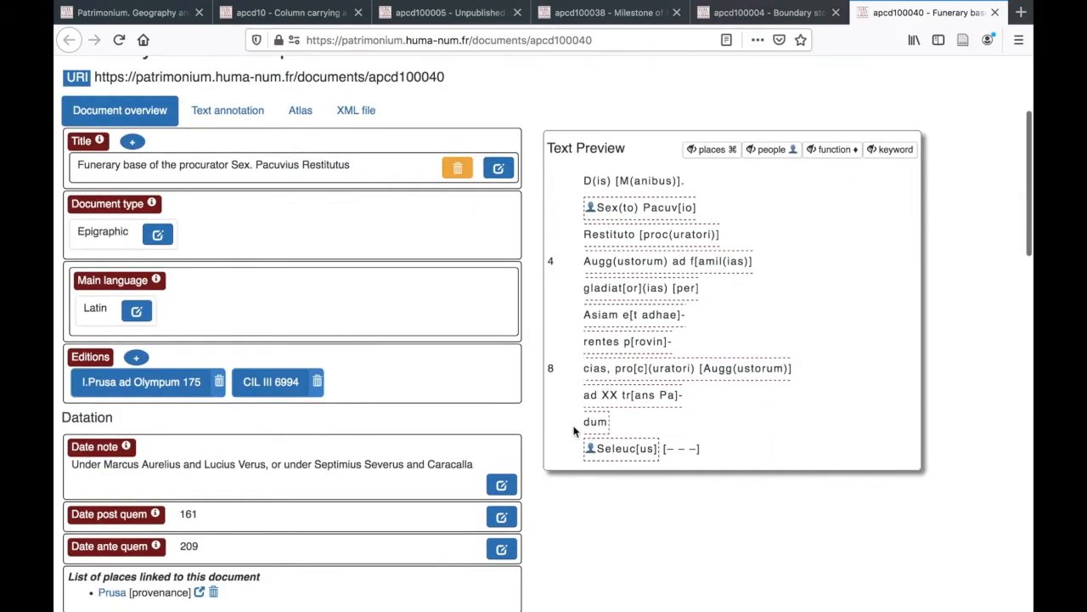
scroll(400, 340, up, 1)
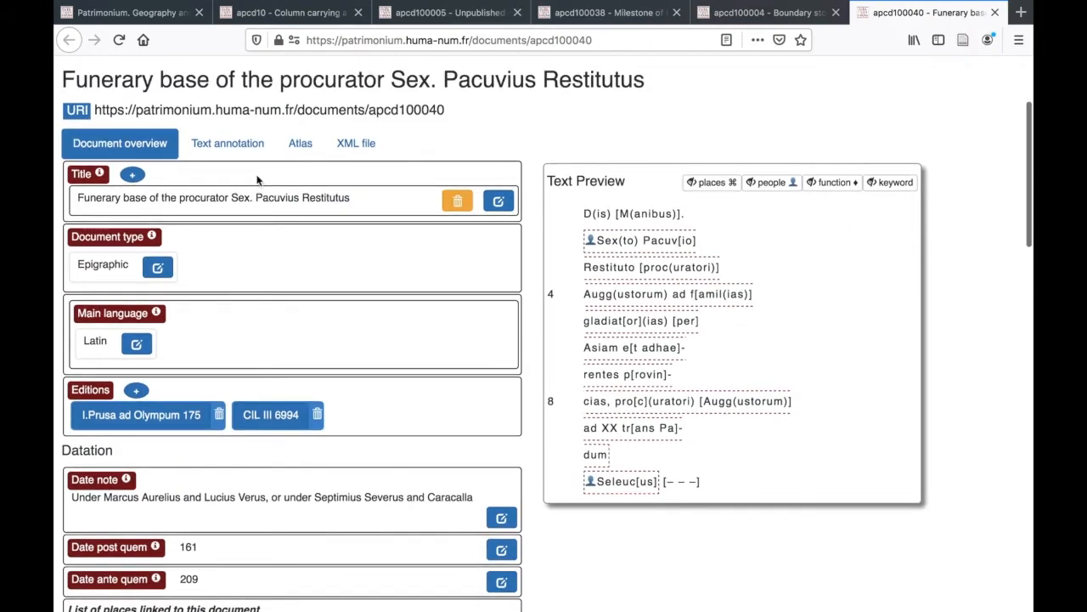
Open the record's text annotation view and examine the epigraphic tools, XML editor, preview, and semantic annotation options for places and people
click(227, 152)
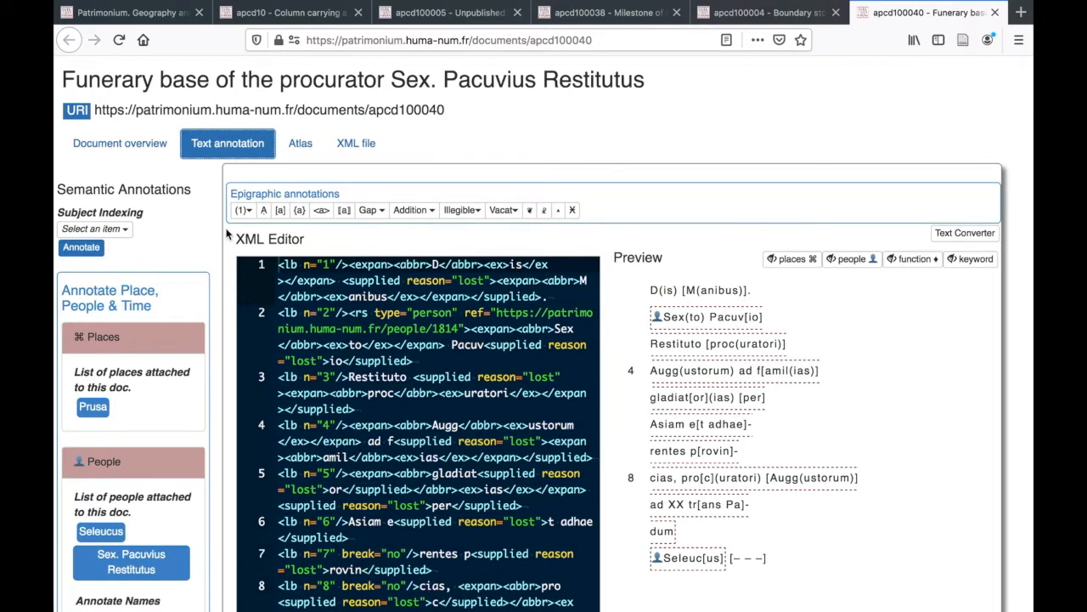
scroll(227, 237, down, 1)
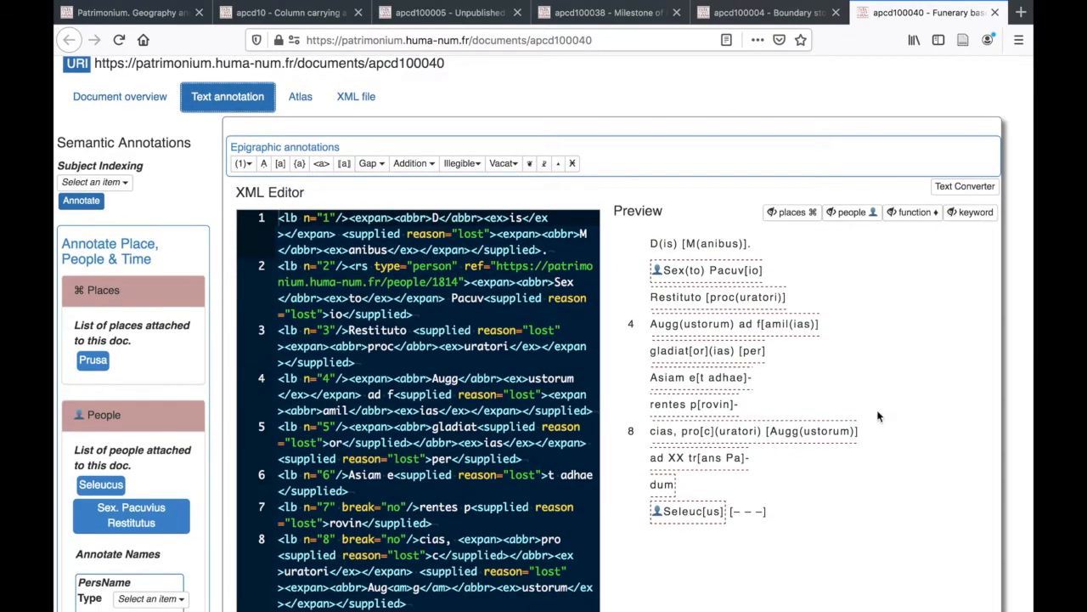
scroll(876, 410, down, 2)
scroll(876, 409, up, 1)
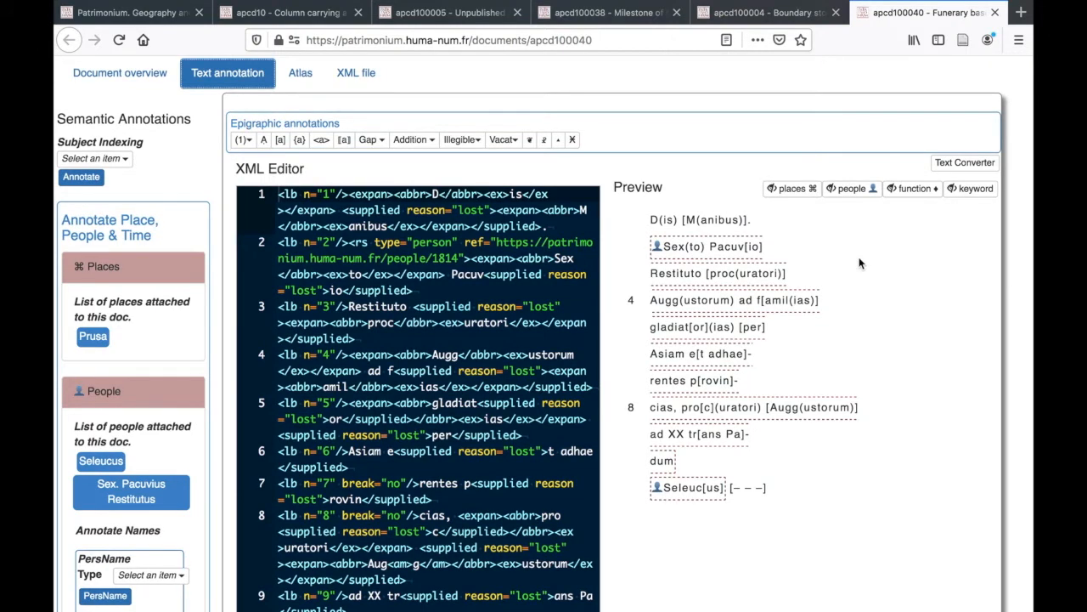
scroll(858, 256, down, 2)
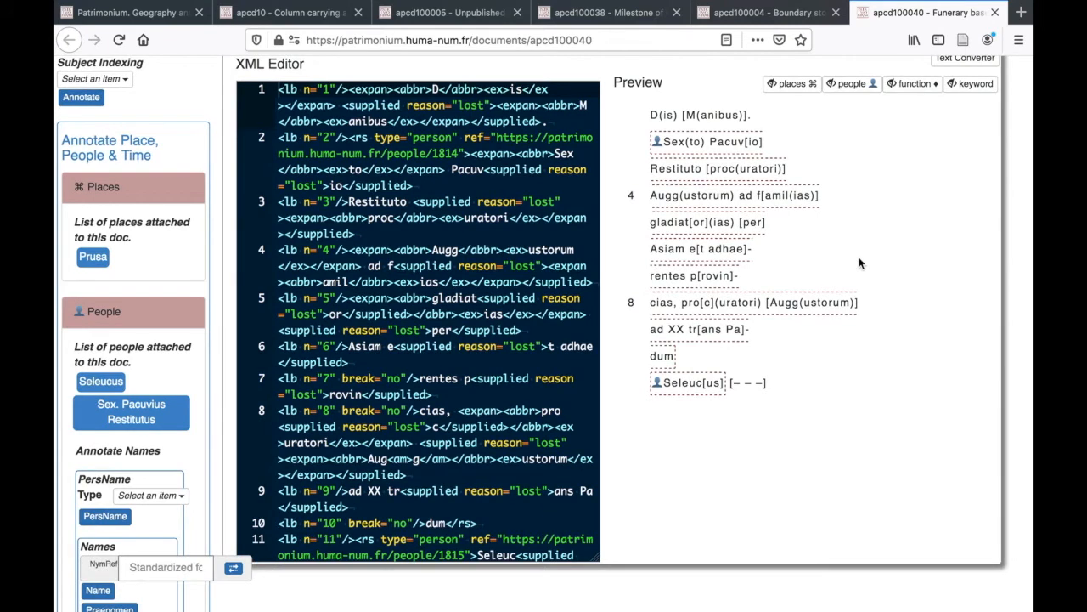
scroll(858, 256, up, 2)
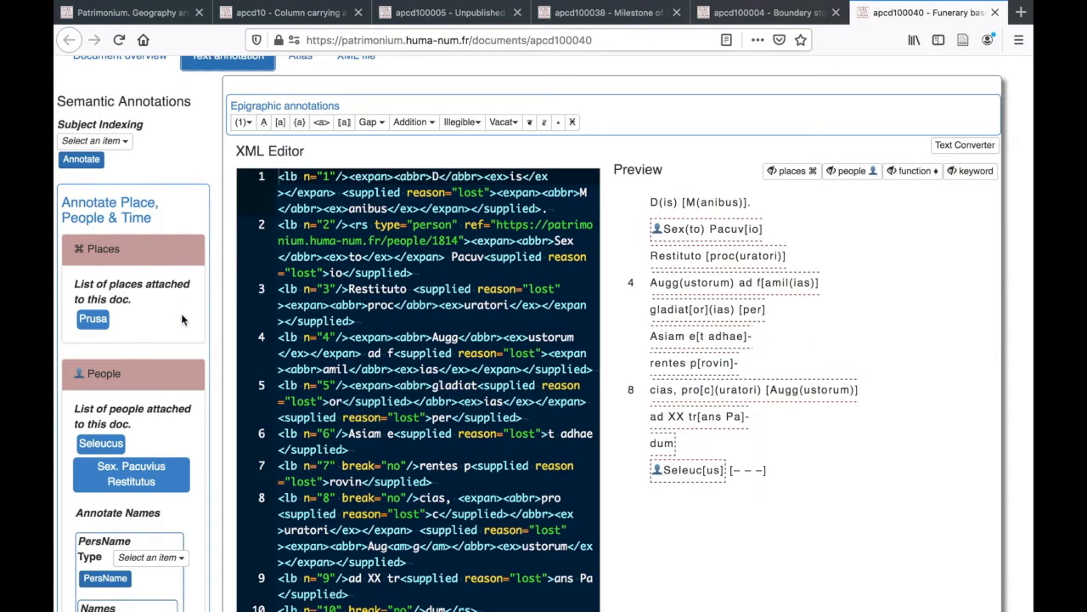
scroll(164, 433, down, 2)
scroll(164, 433, up, 3)
scroll(163, 419, down, 2)
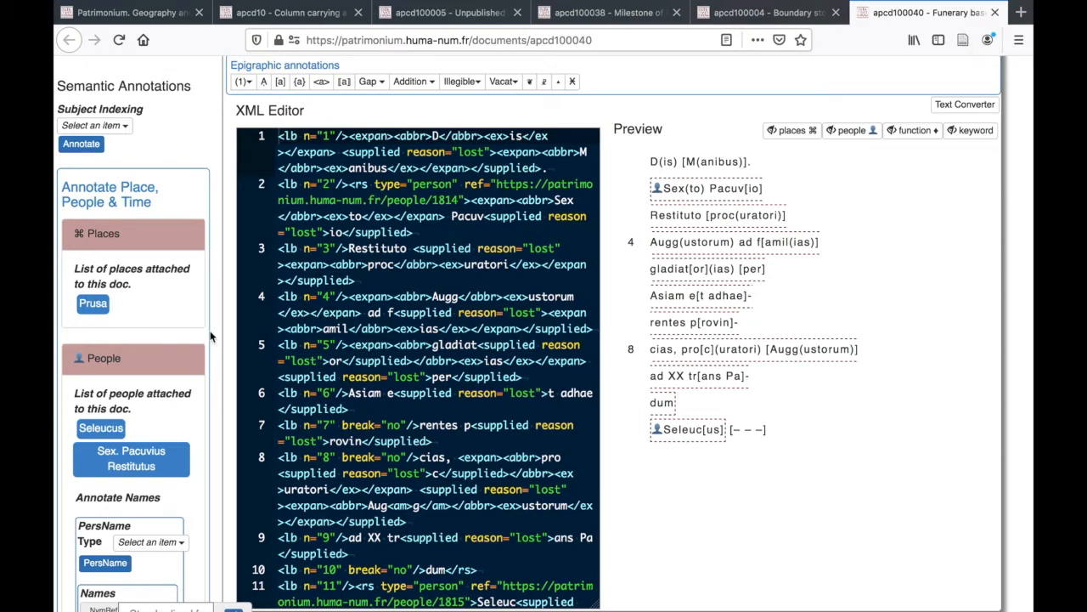
scroll(212, 332, up, 2)
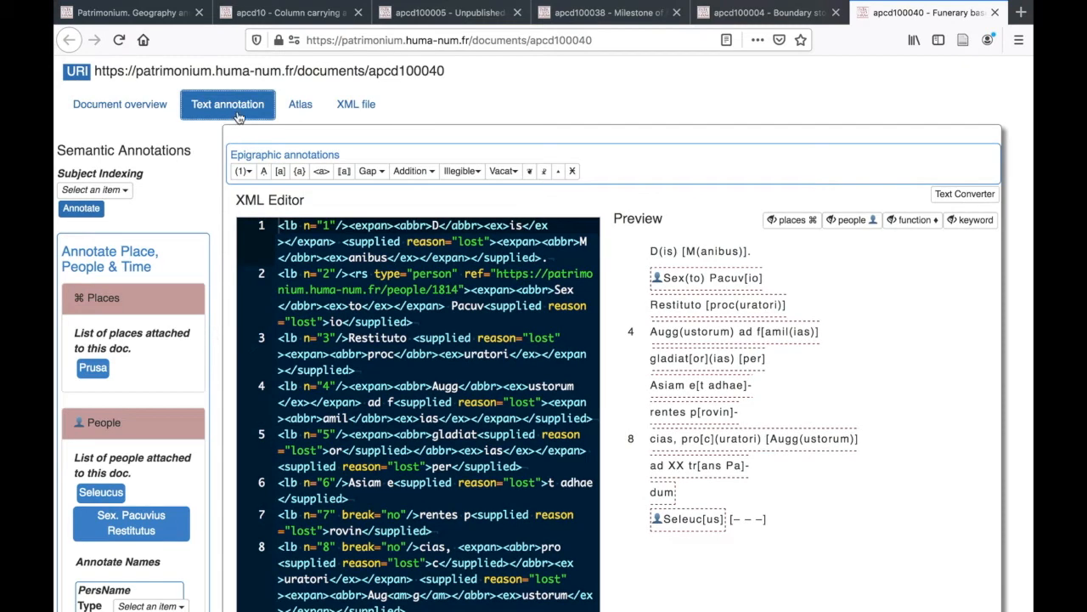
View the record's atlas with its linked places, and read through its complete TEI XML file before returning to the document overview
click(306, 111)
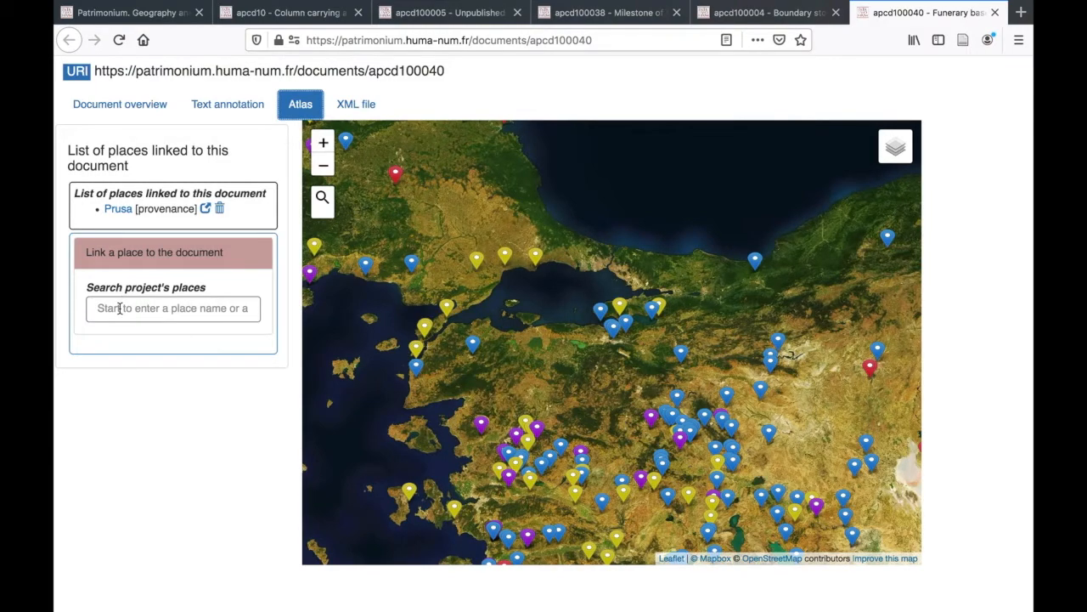
click(363, 105)
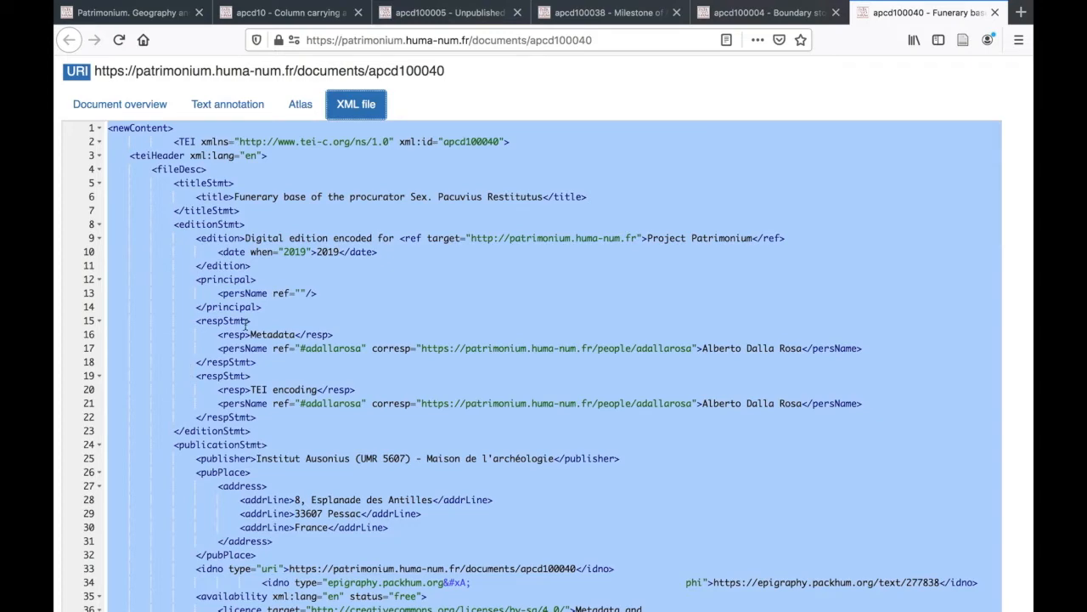
scroll(244, 324, down, 20)
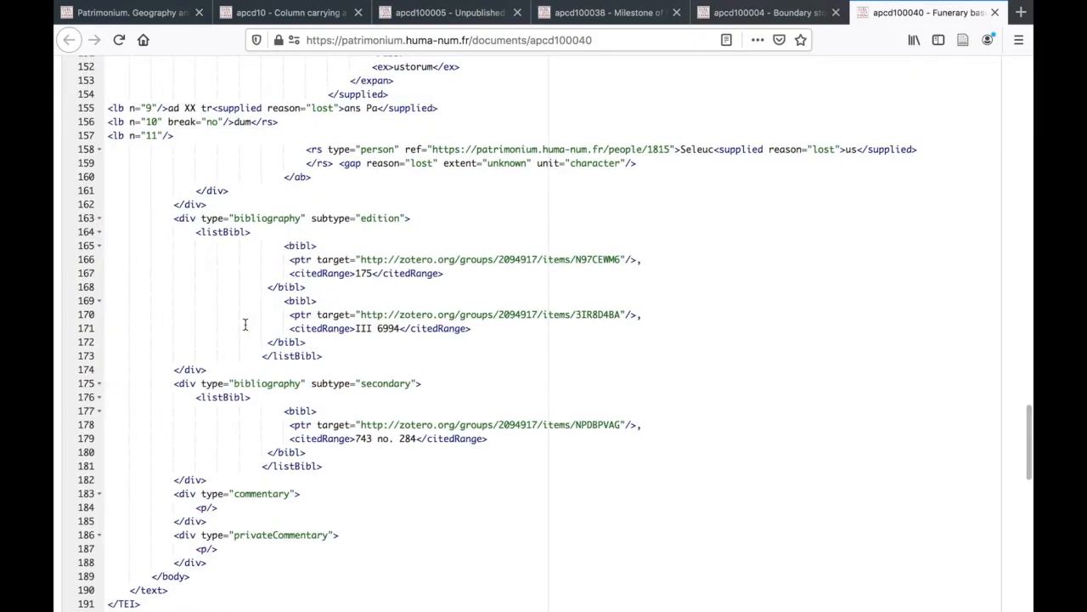
scroll(69, 261, up, 1)
scroll(70, 261, right, 1)
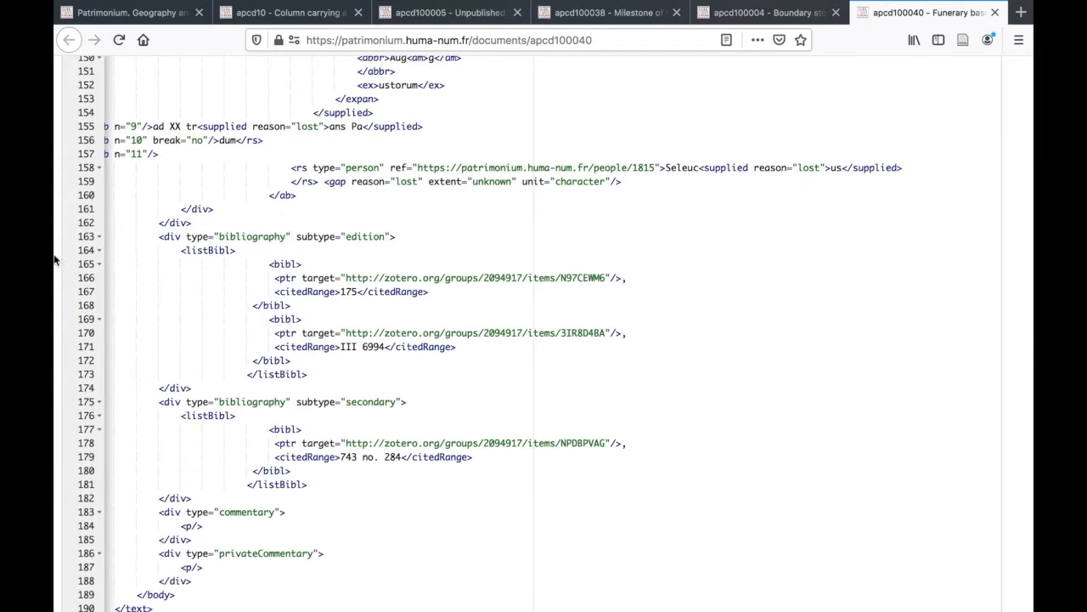
scroll(54, 259, up, 17)
scroll(53, 259, up, 20)
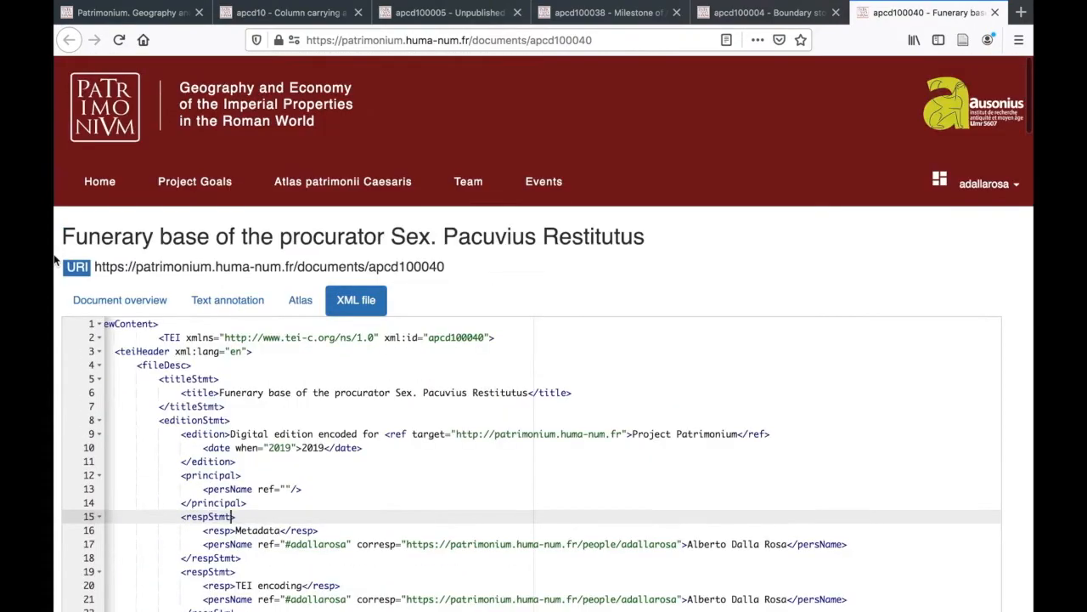
scroll(53, 437, down, 3)
scroll(53, 438, up, 2)
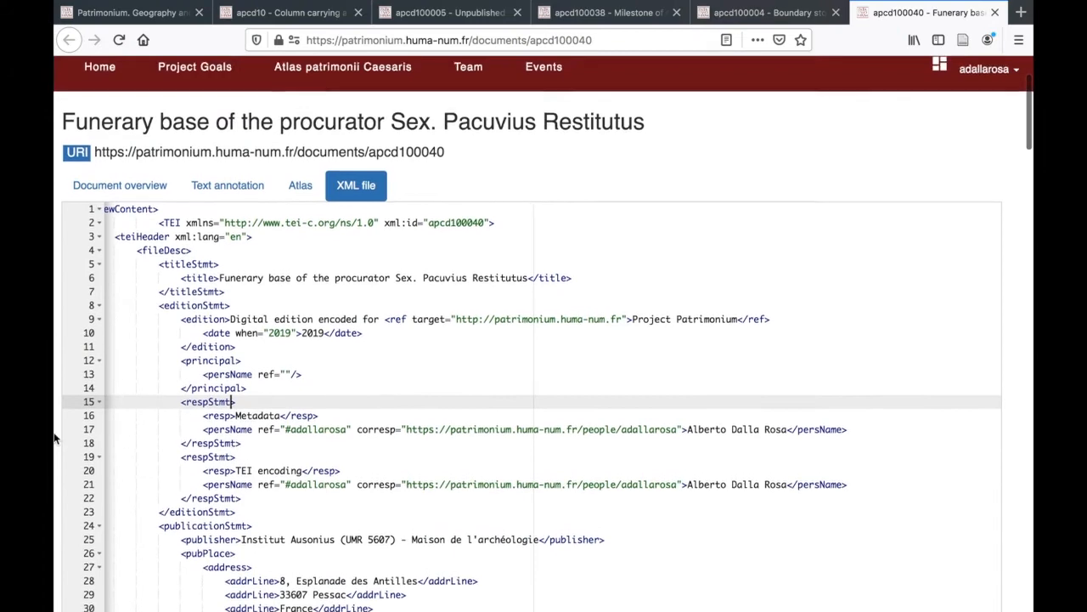
scroll(56, 437, down, 2)
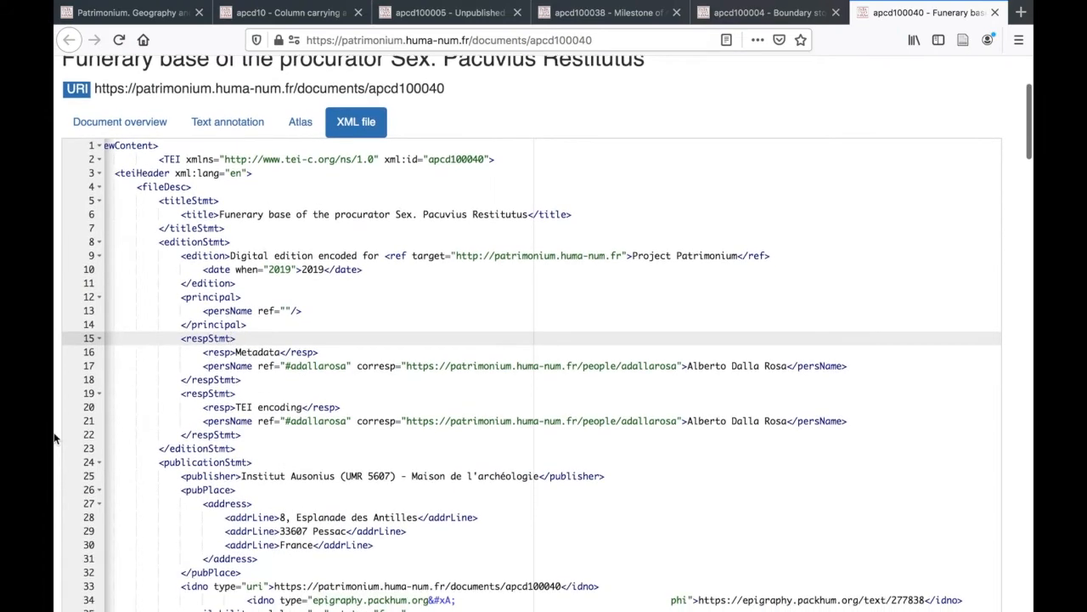
click(109, 128)
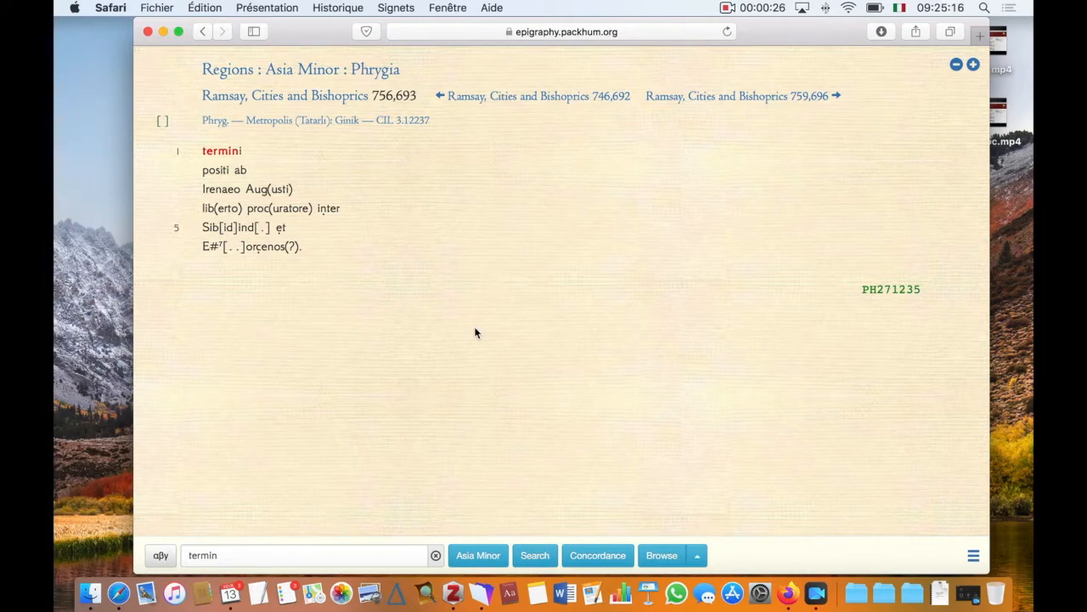
Switch from the PHI inscription in Safari to the Patrimonium collections page in Firefox and check the account menu's administration sections
click(788, 596)
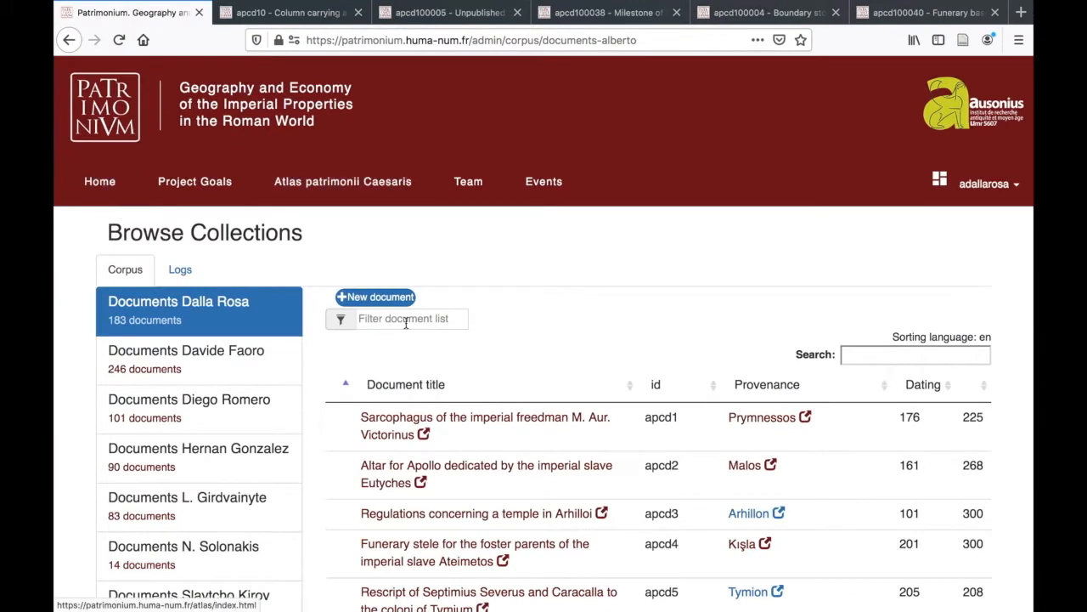
scroll(625, 327, down, 2)
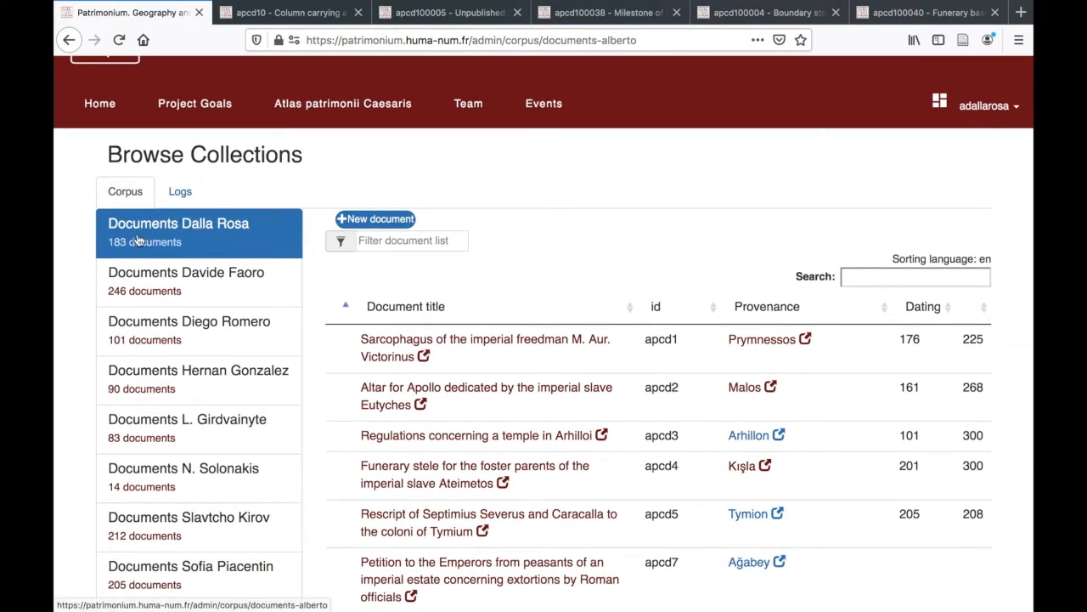
scroll(867, 153, up, 2)
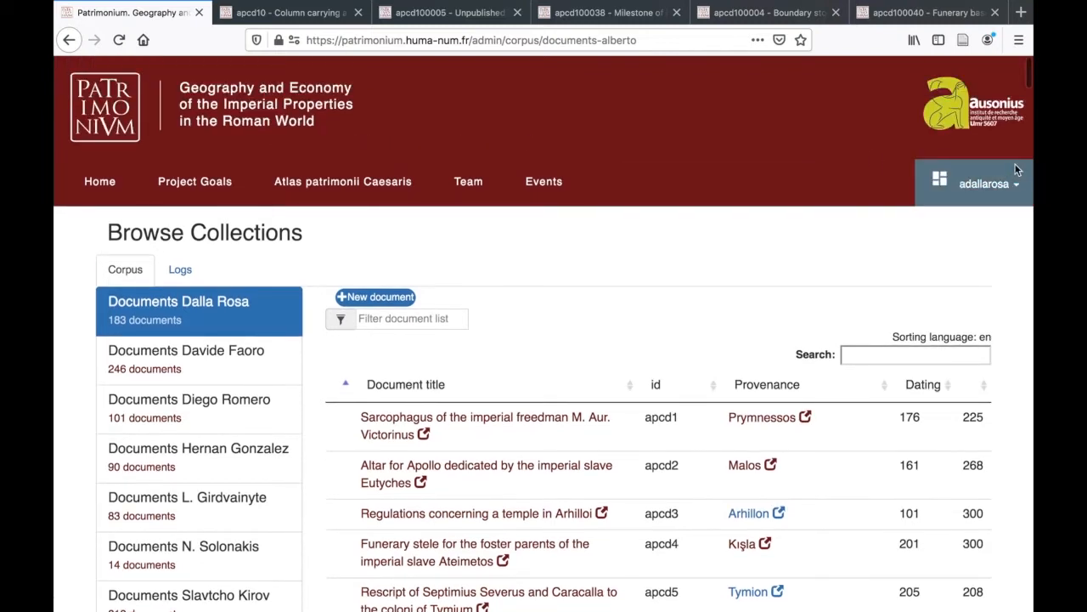
click(985, 184)
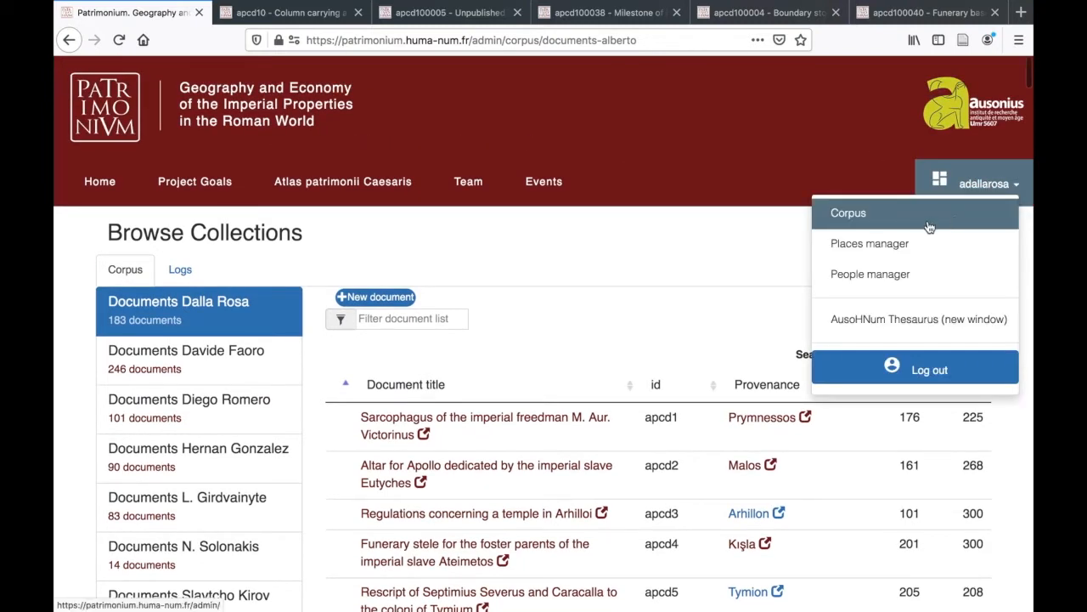
click(671, 238)
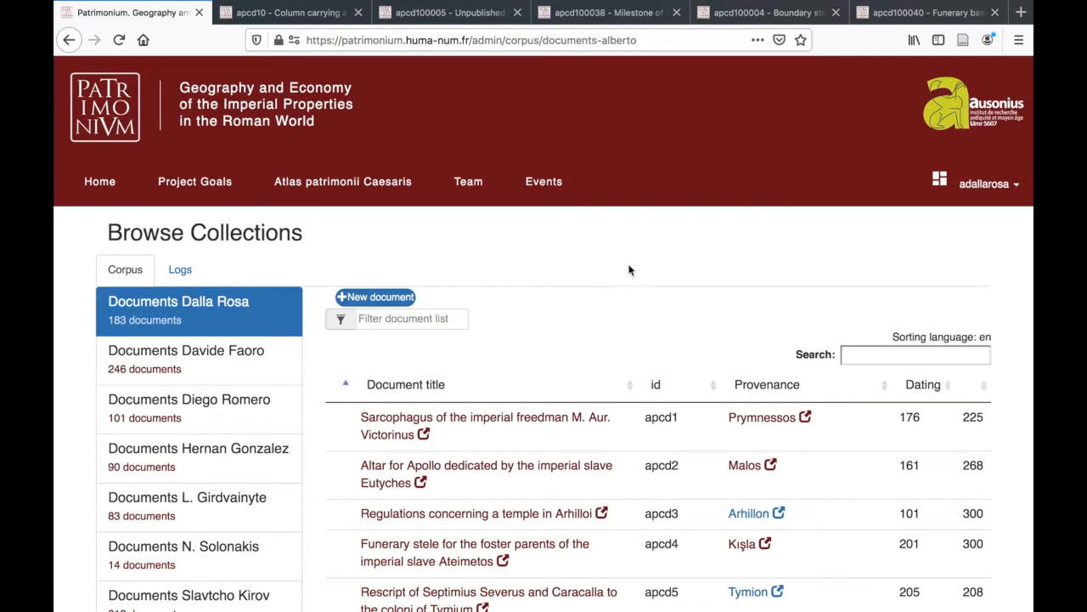
Start a new document from the patrimonium template and title it "Boundary stone set up by the procurator Irenaeus"
click(382, 301)
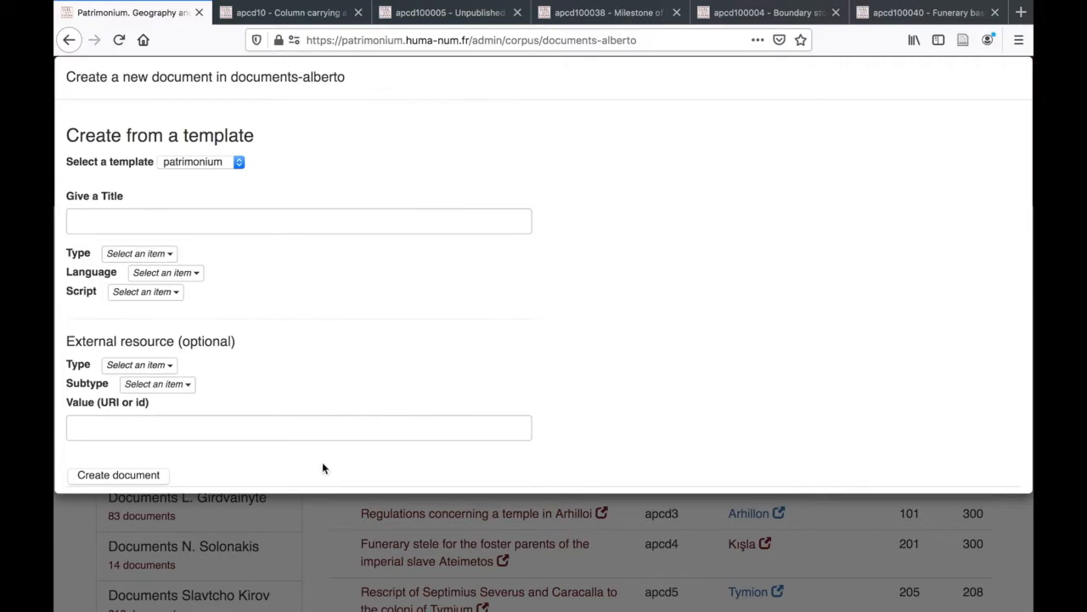
scroll(664, 413, down, 1)
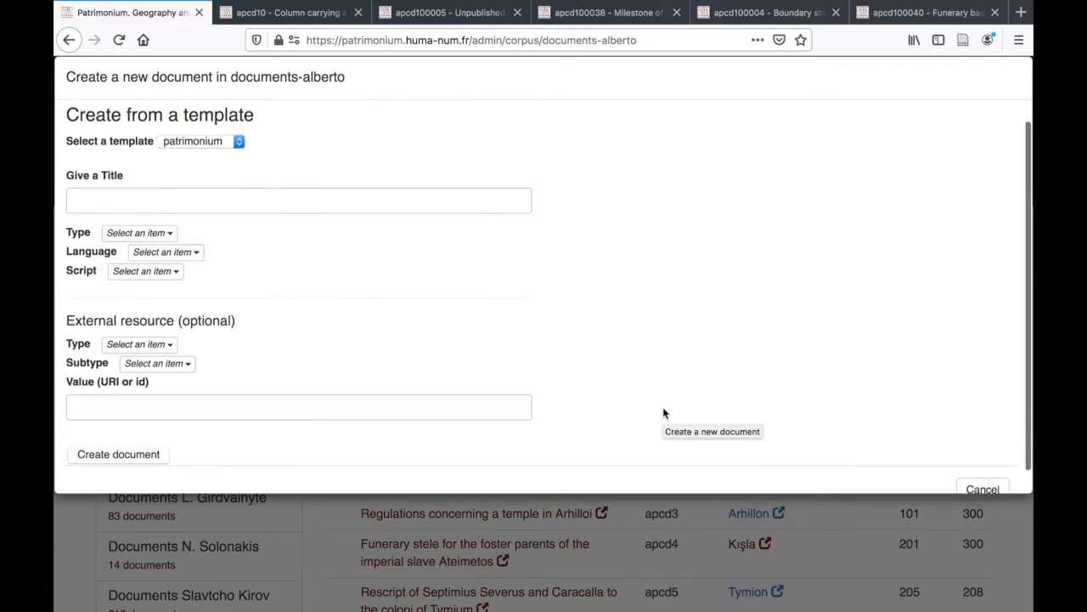
scroll(664, 413, up, 1)
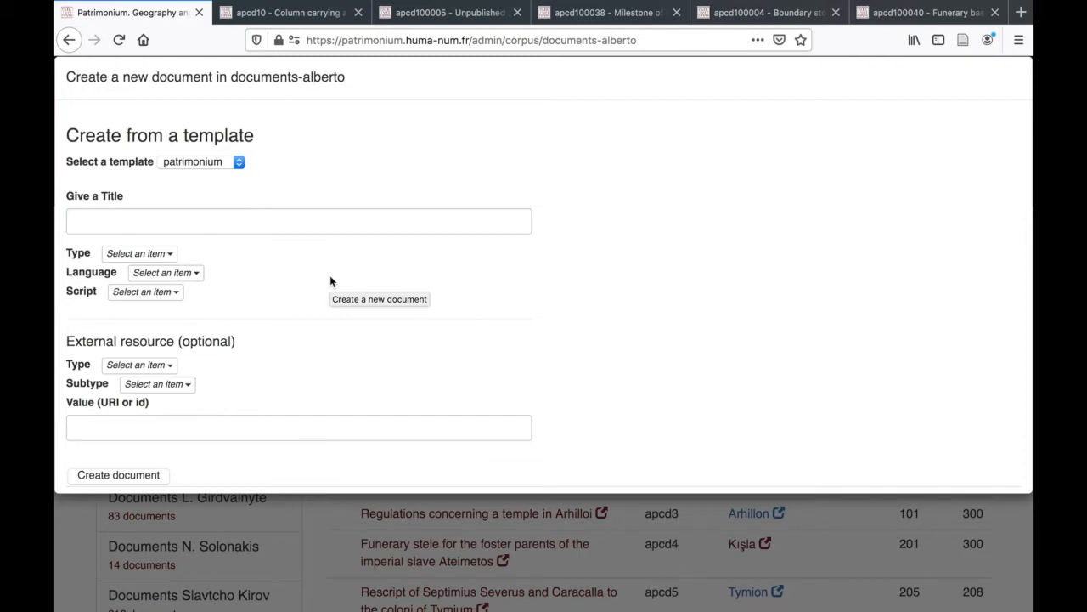
click(99, 219)
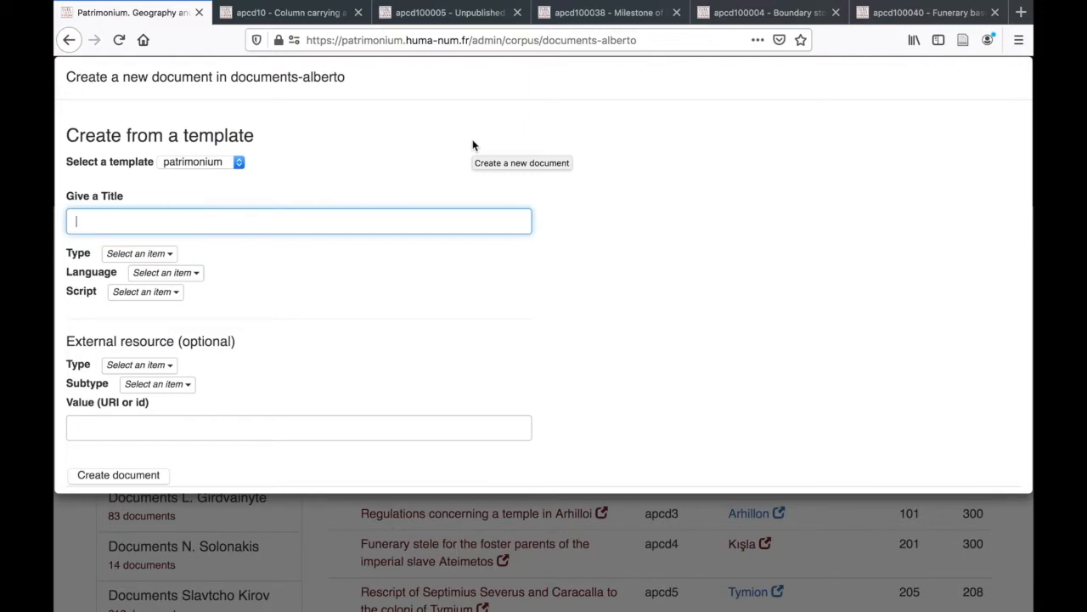
text(B)
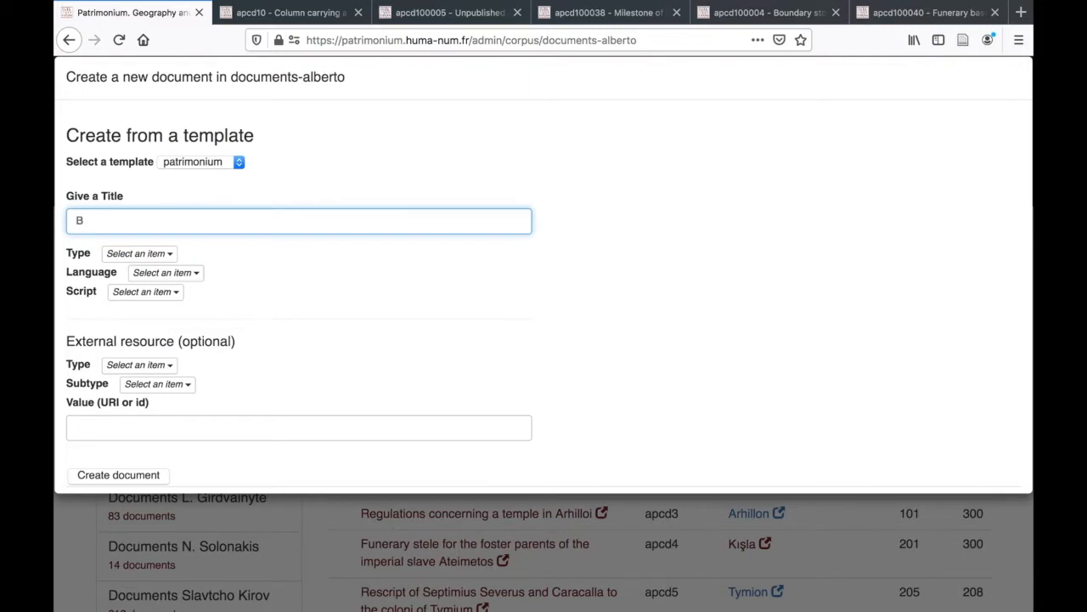
key(BackSpace)
text(Boundary stone set up by)
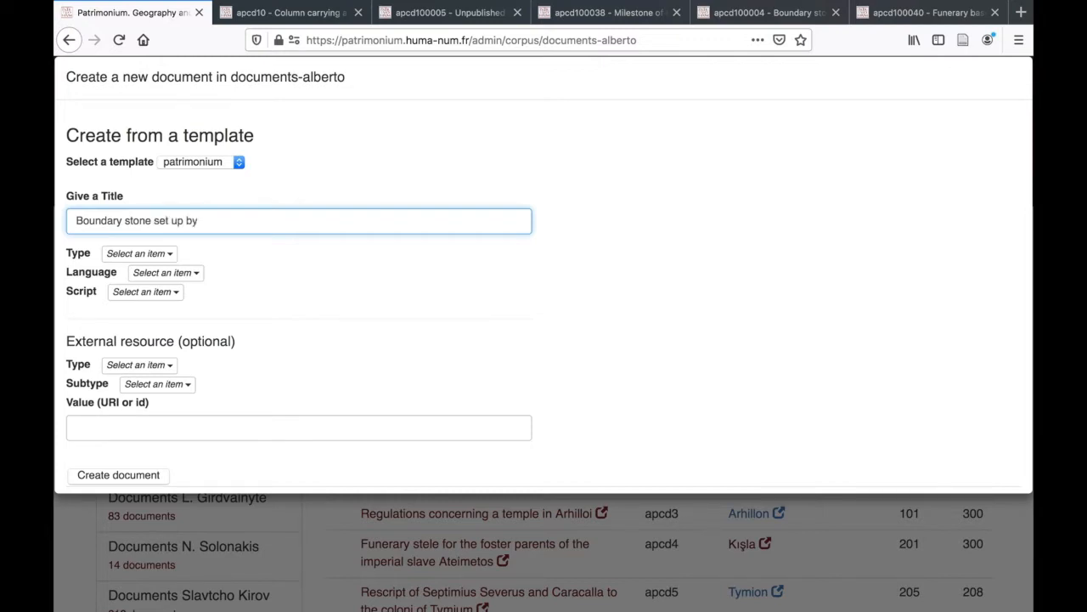
text( the procurator Irenaeus)
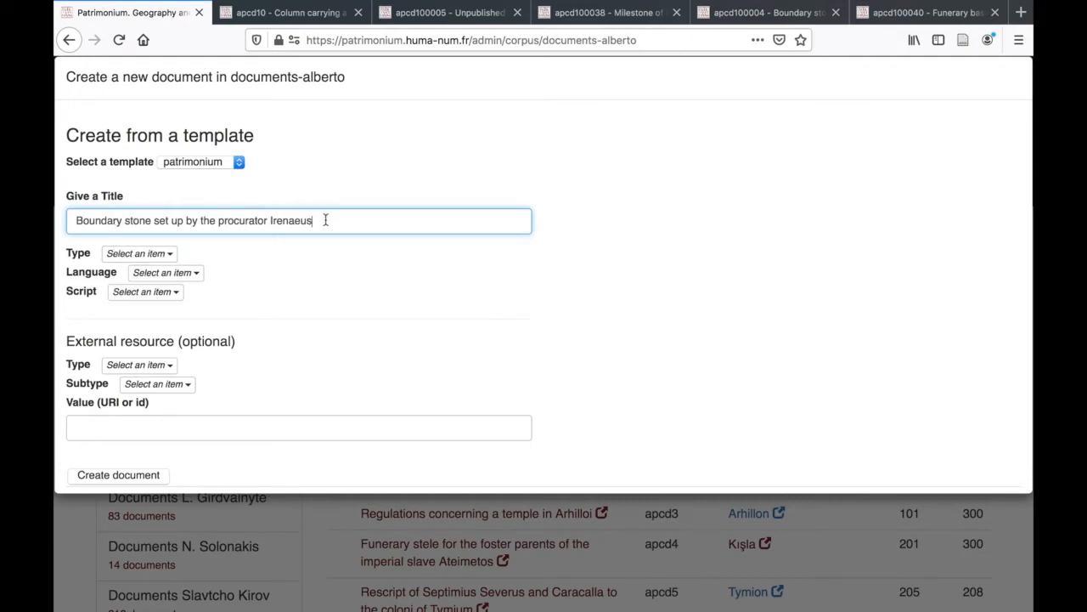
Set the new document's type to Epigraphic, its language to Latin and its script to Latin
click(157, 257)
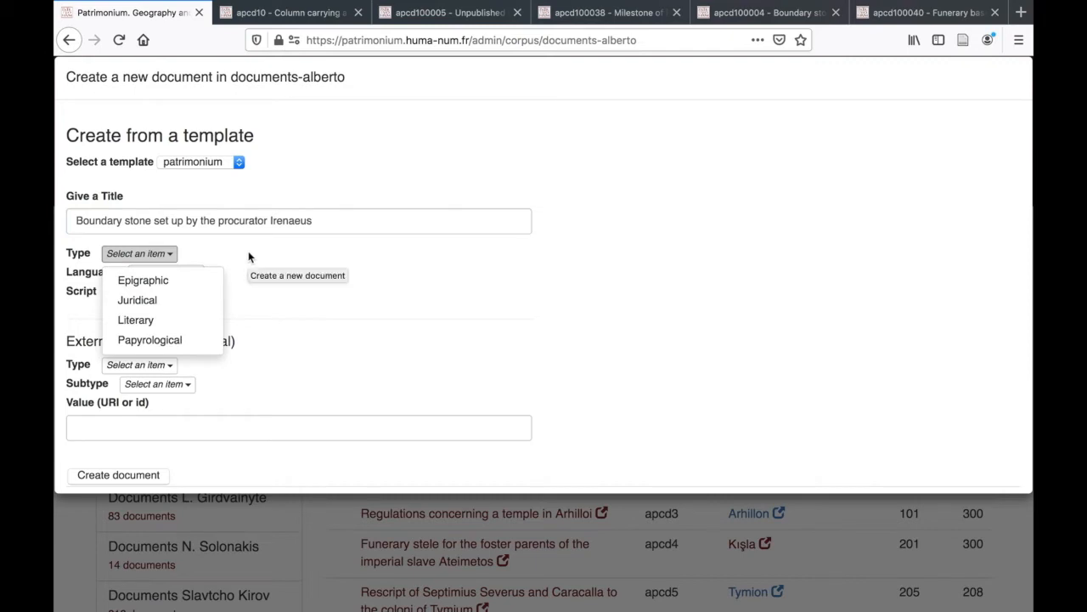
click(195, 290)
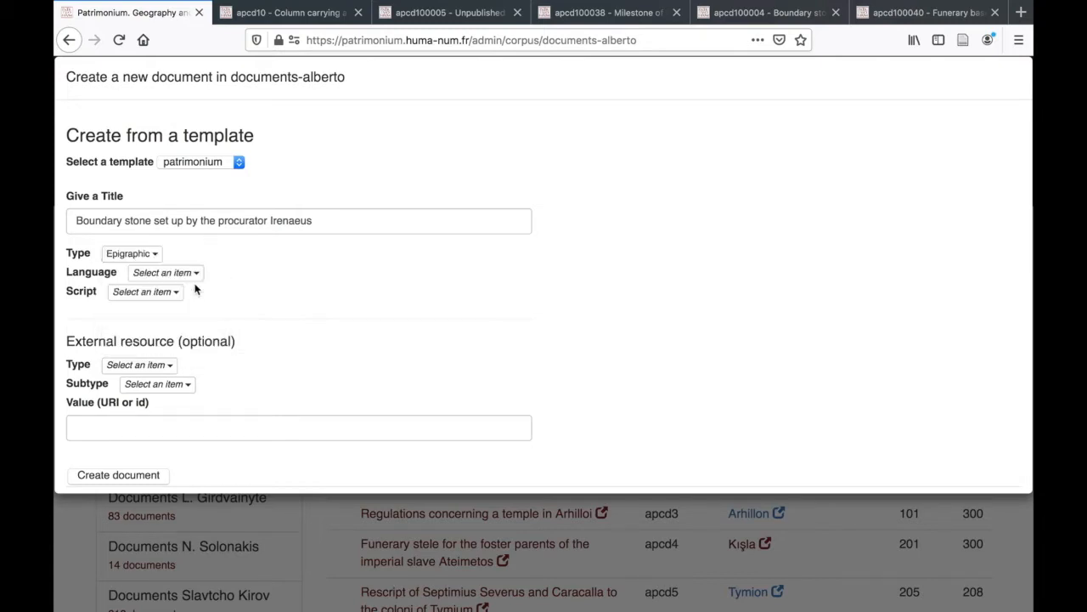
click(165, 275)
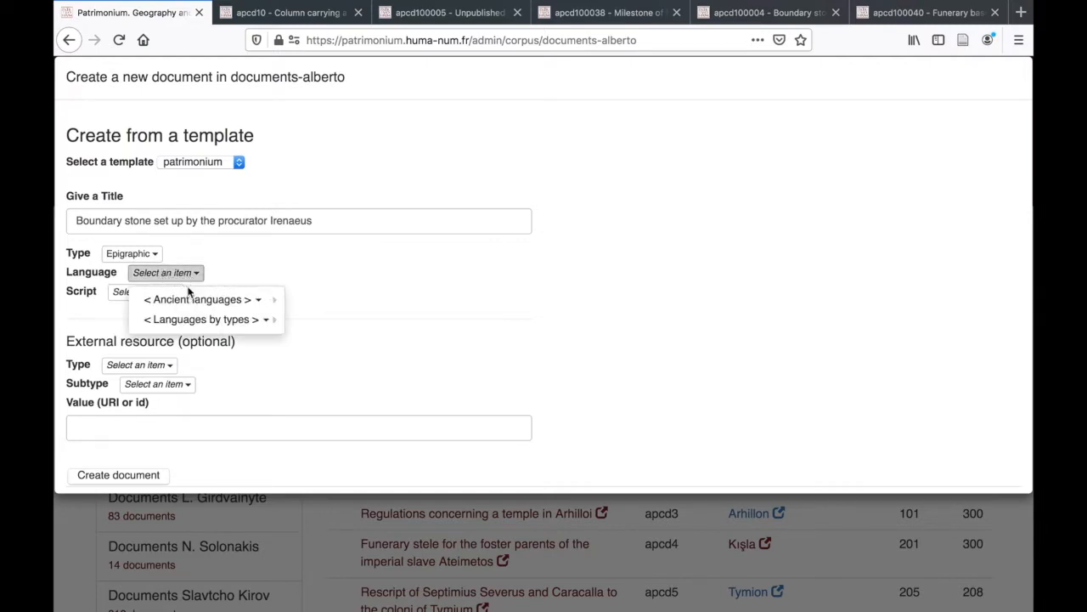
click(188, 299)
click(325, 387)
click(315, 408)
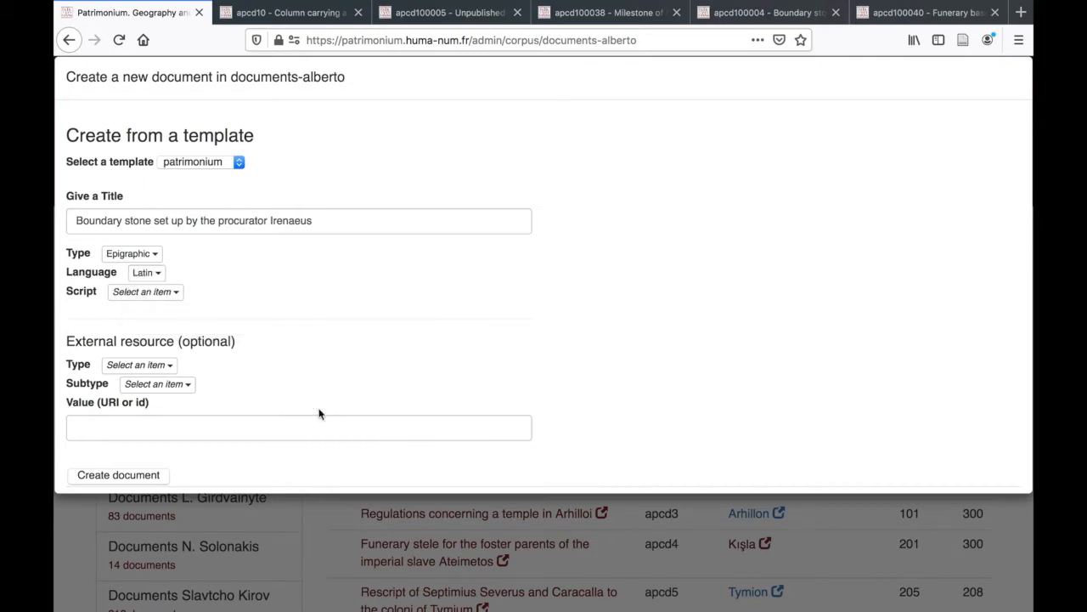
click(136, 297)
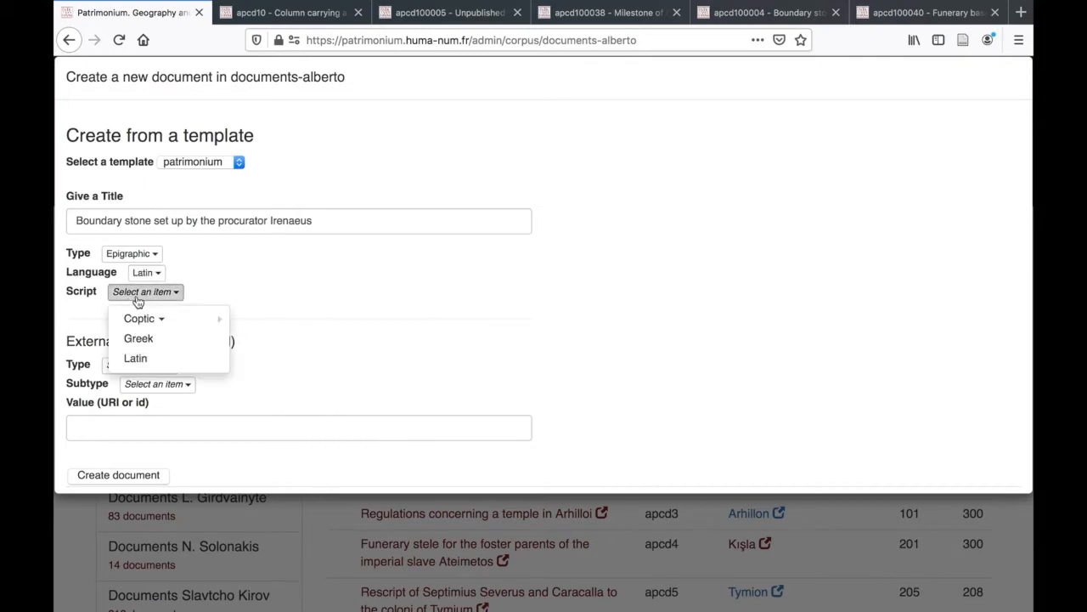
click(137, 358)
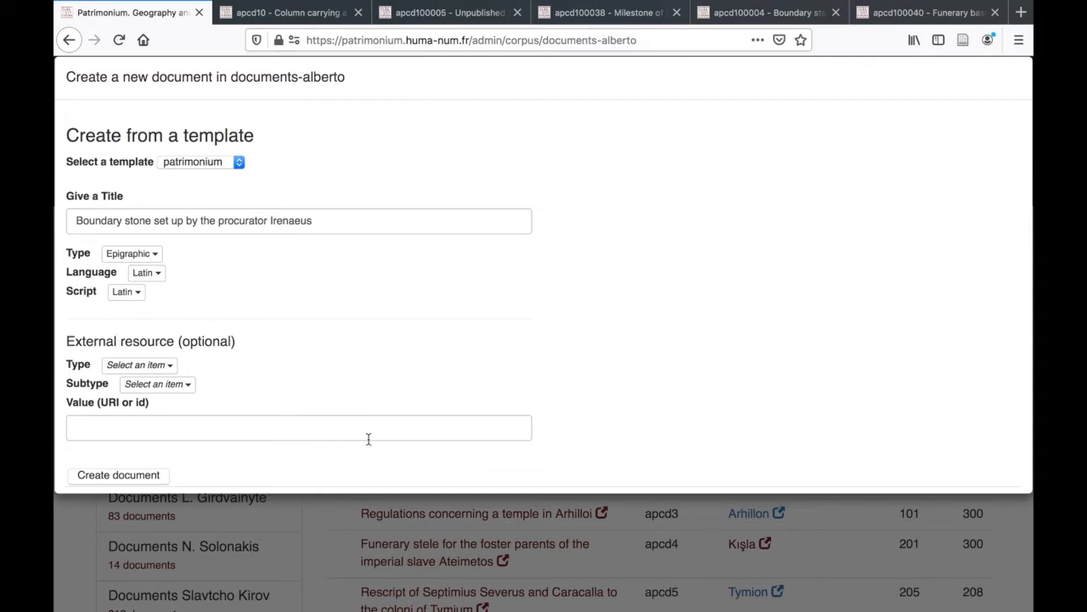
Set the external resource's type to URI and its subtype to PHI Greek Inscriptions
scroll(419, 342, down, 1)
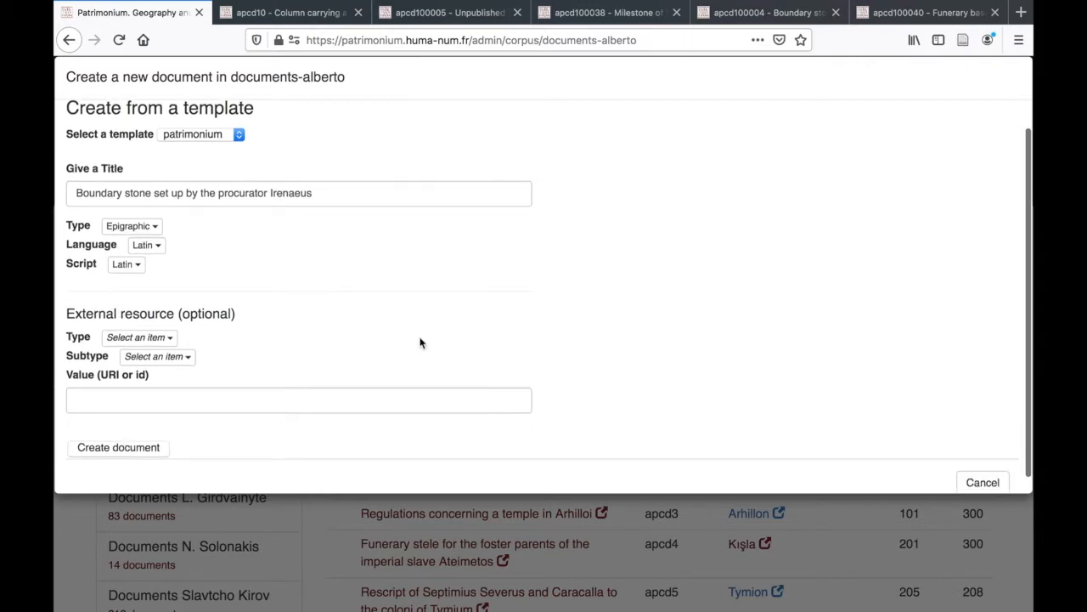
scroll(420, 342, down, 1)
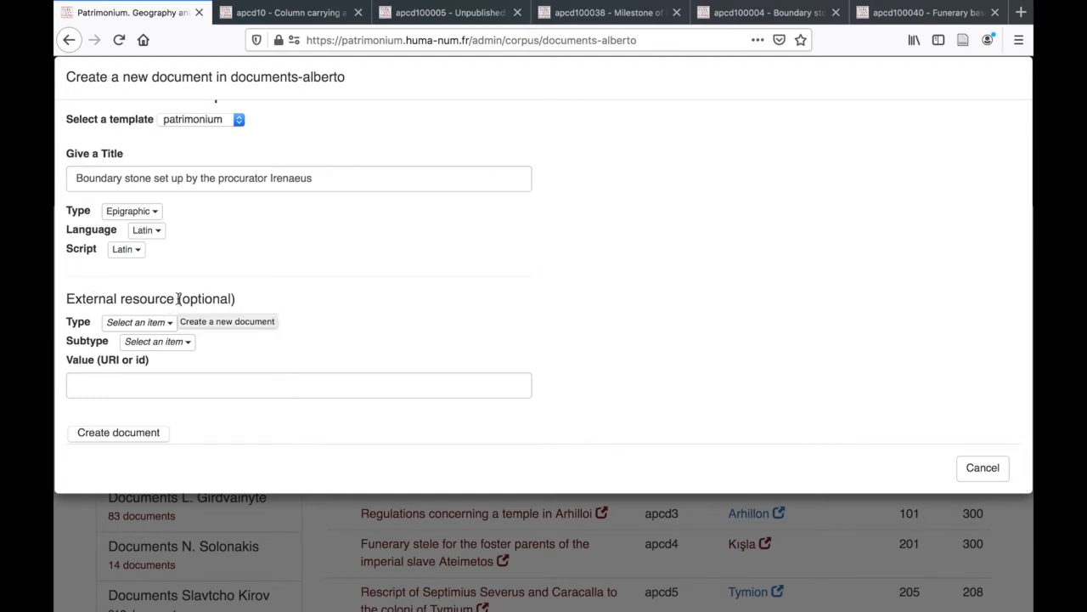
click(141, 323)
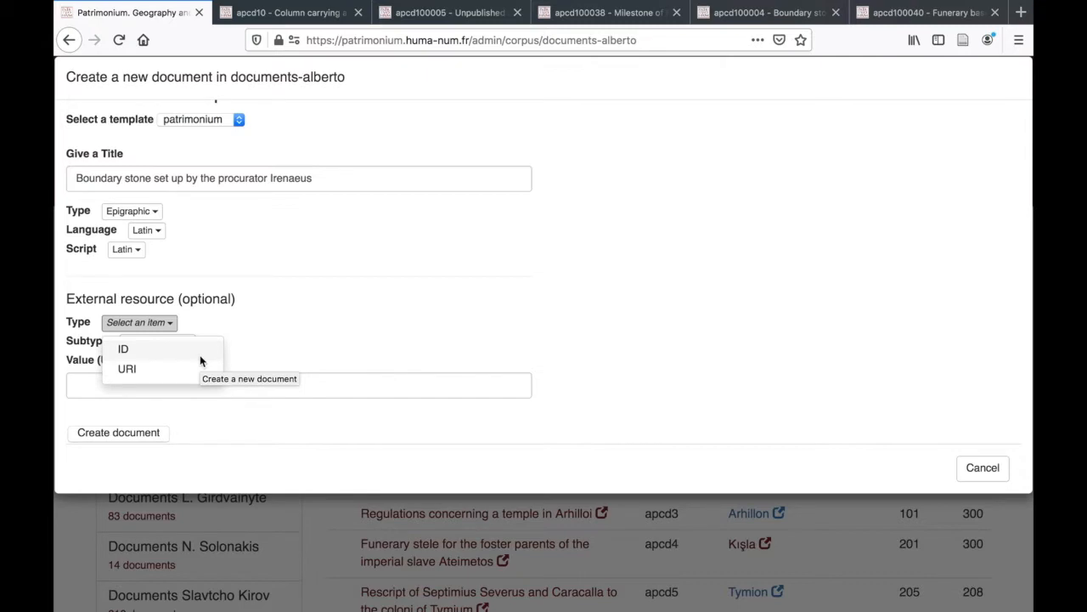
click(127, 368)
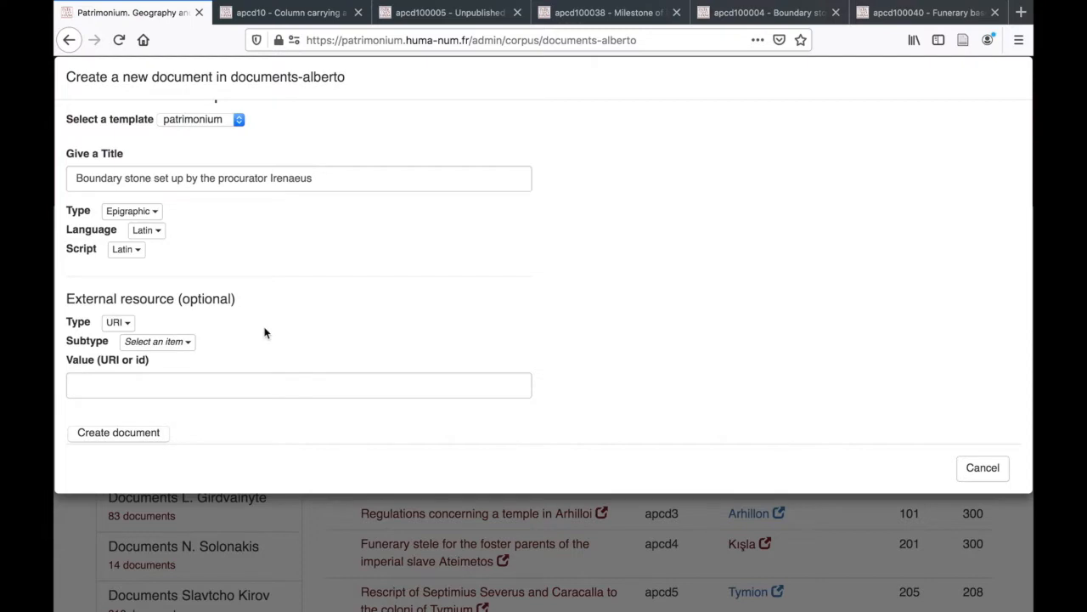
click(185, 344)
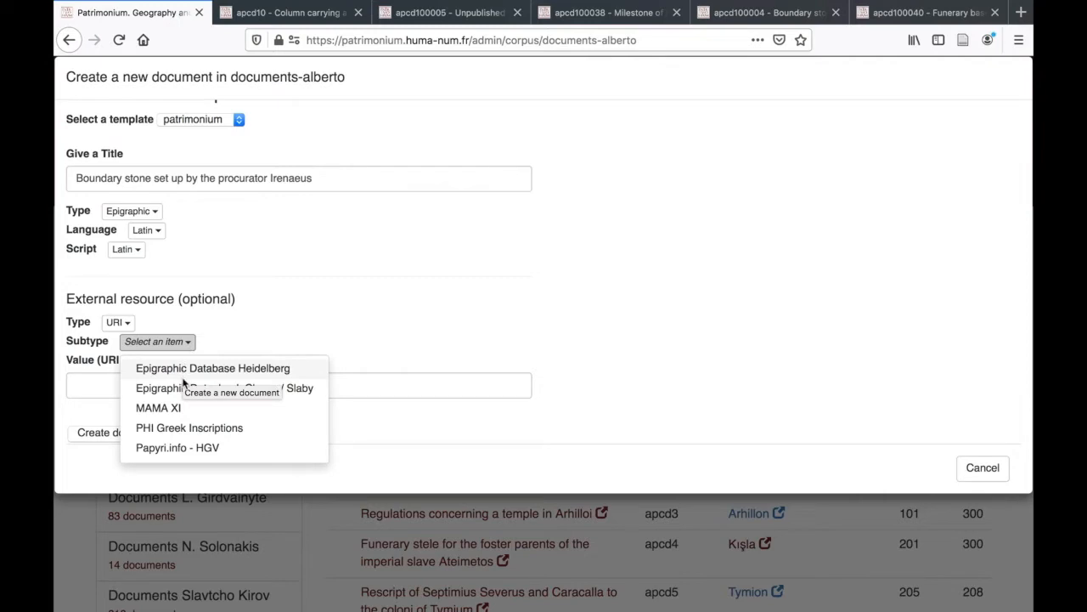
click(273, 433)
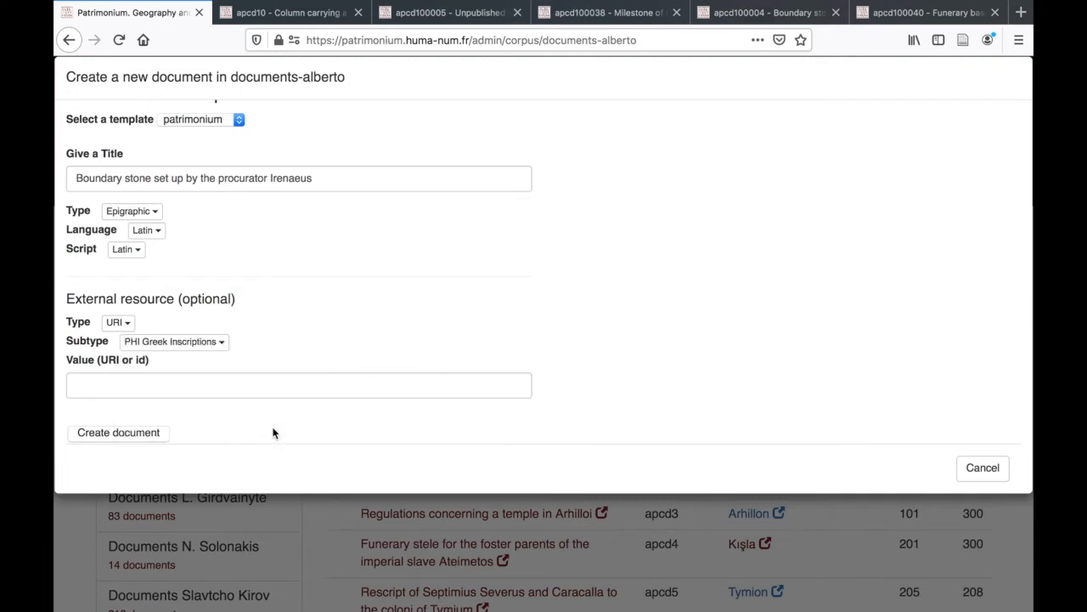
Switch to the PHI inscription page in Safari and copy the link of its identifier PH271235
click(147, 383)
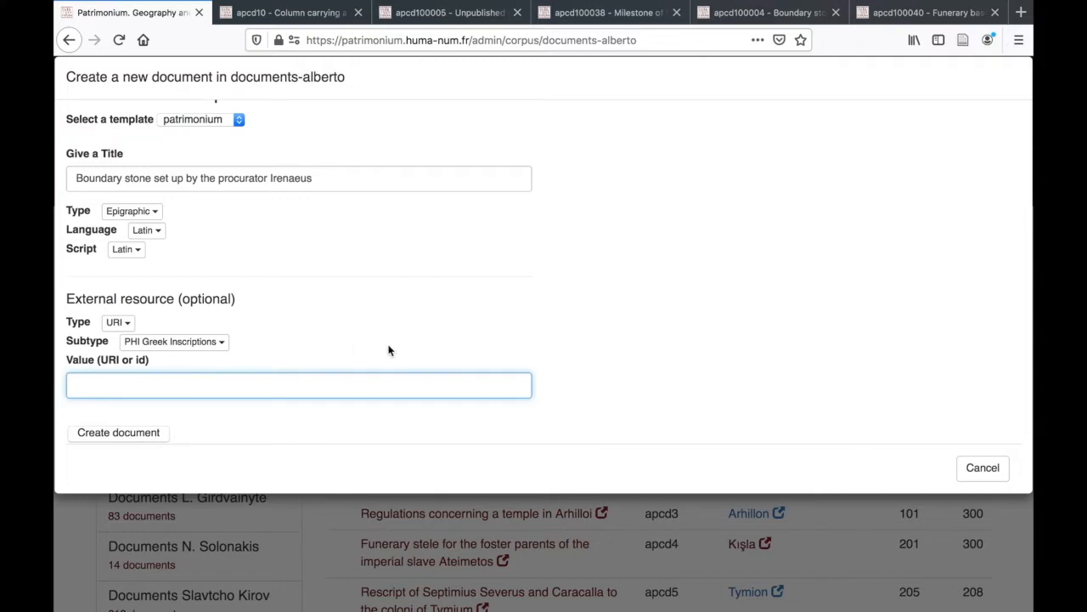
key(ctrl+Left)
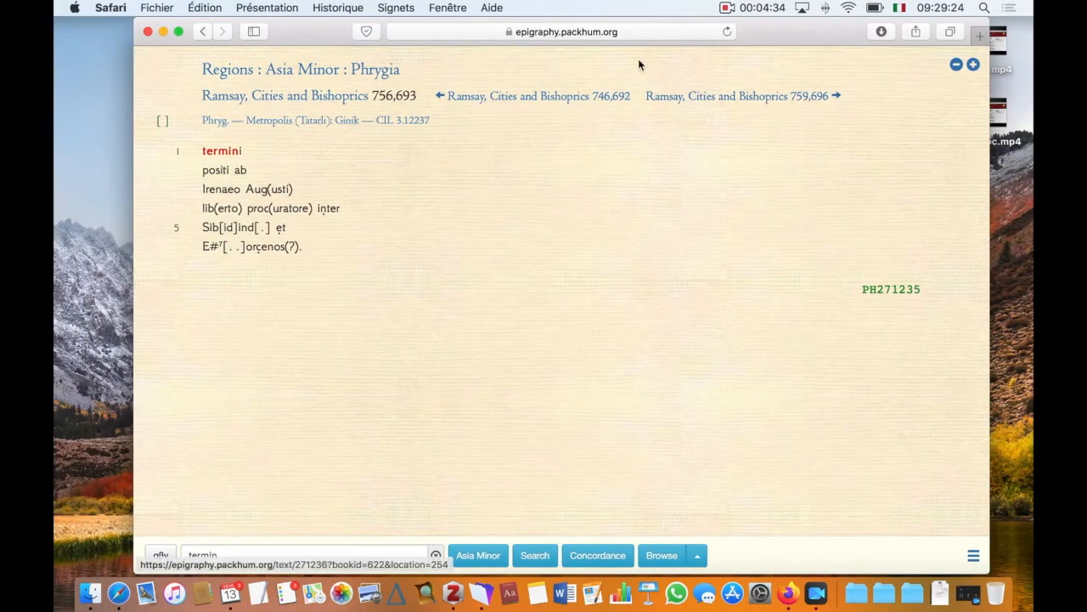
click(641, 28)
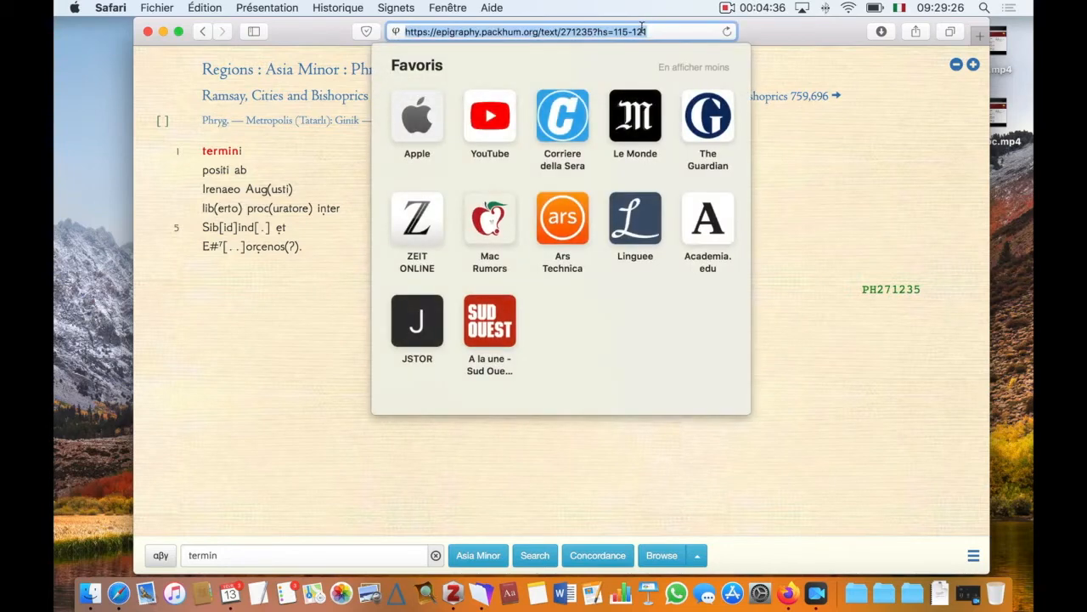
click(779, 192)
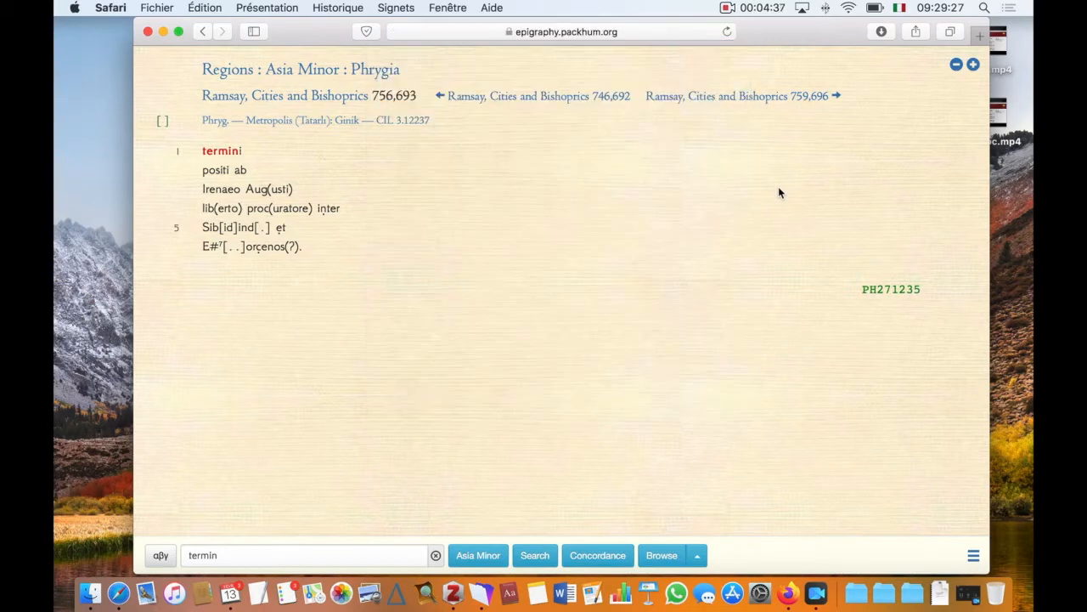
right_click(888, 289)
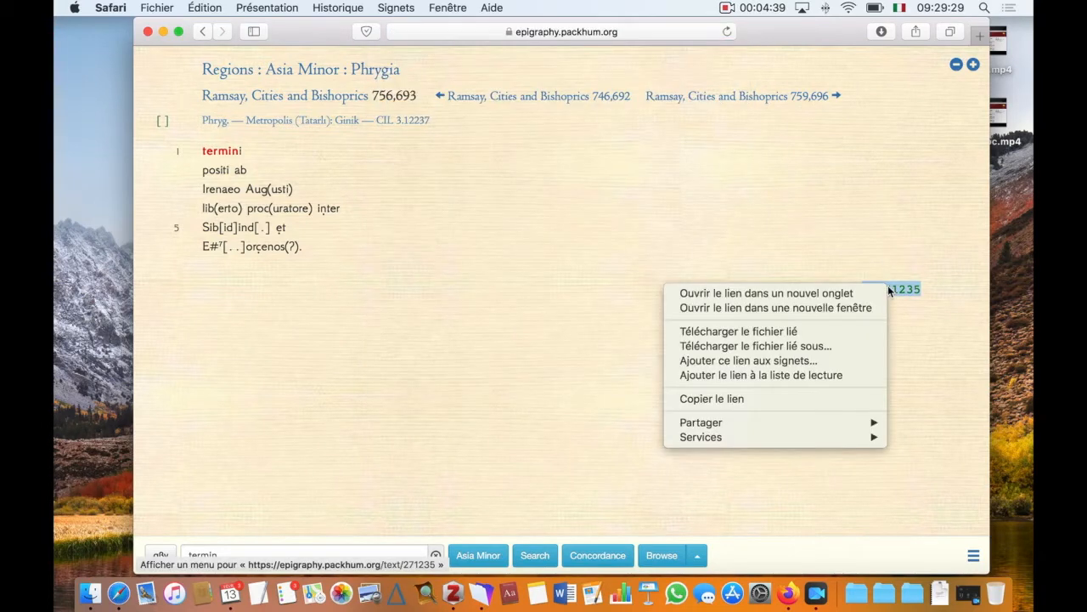
click(743, 399)
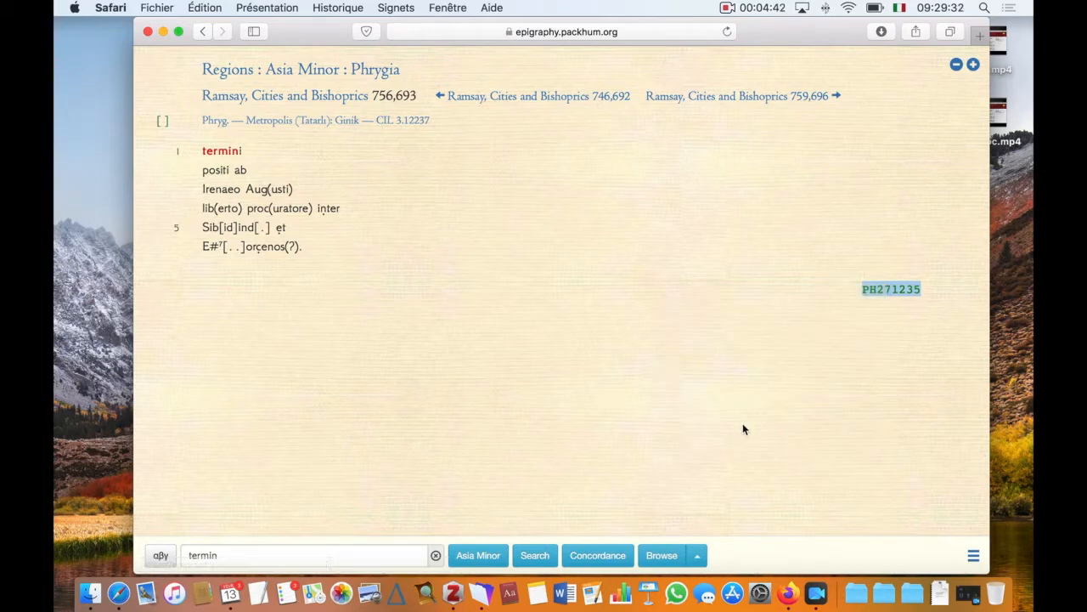
key(ctrl+Right)
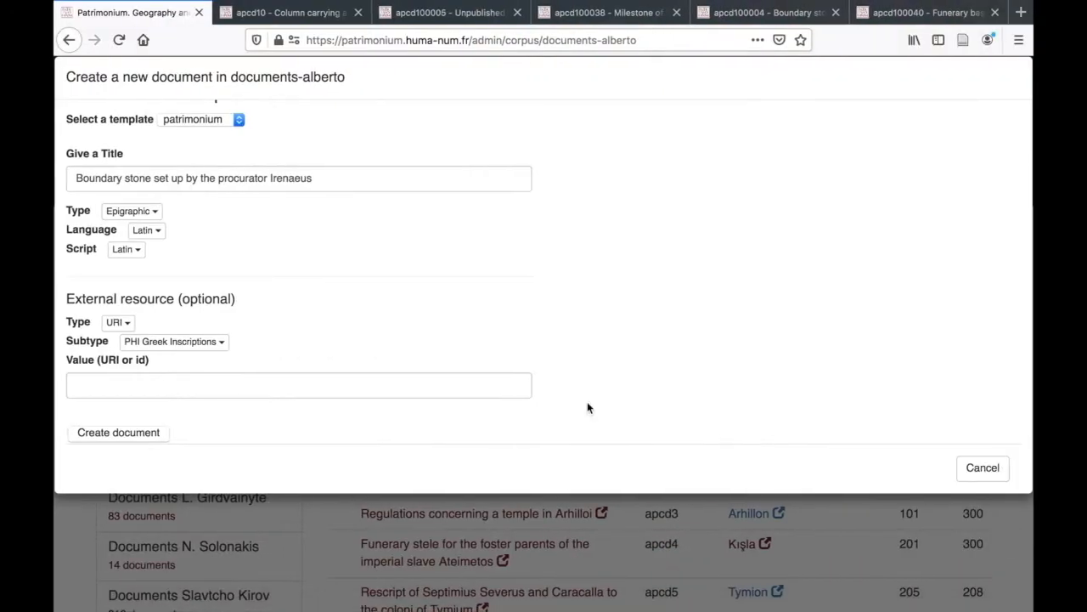
click(439, 396)
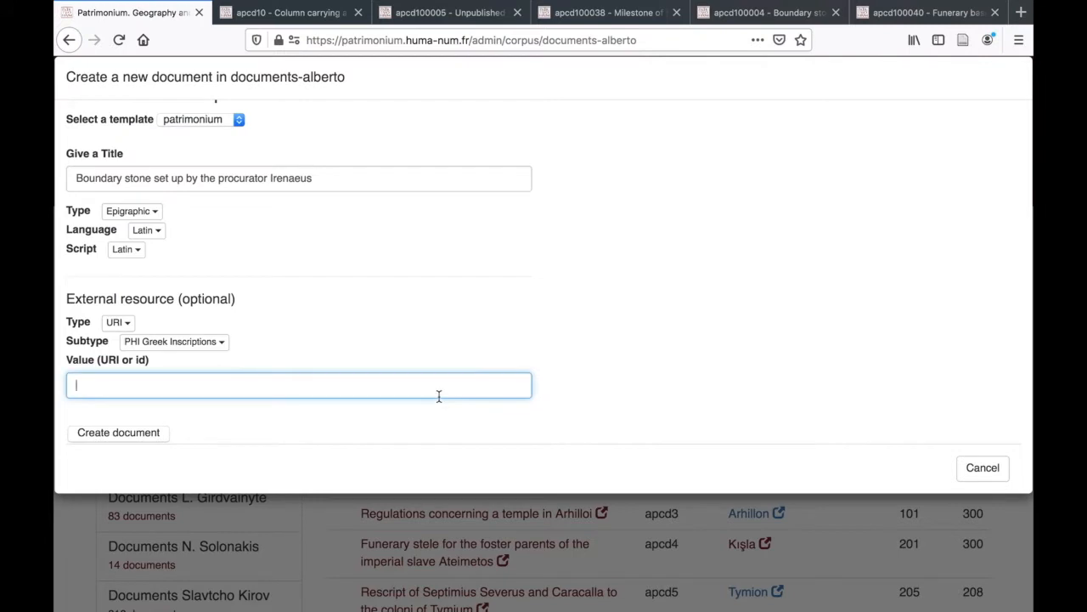
text(https://epigraphy.packhum.org/text/271235)
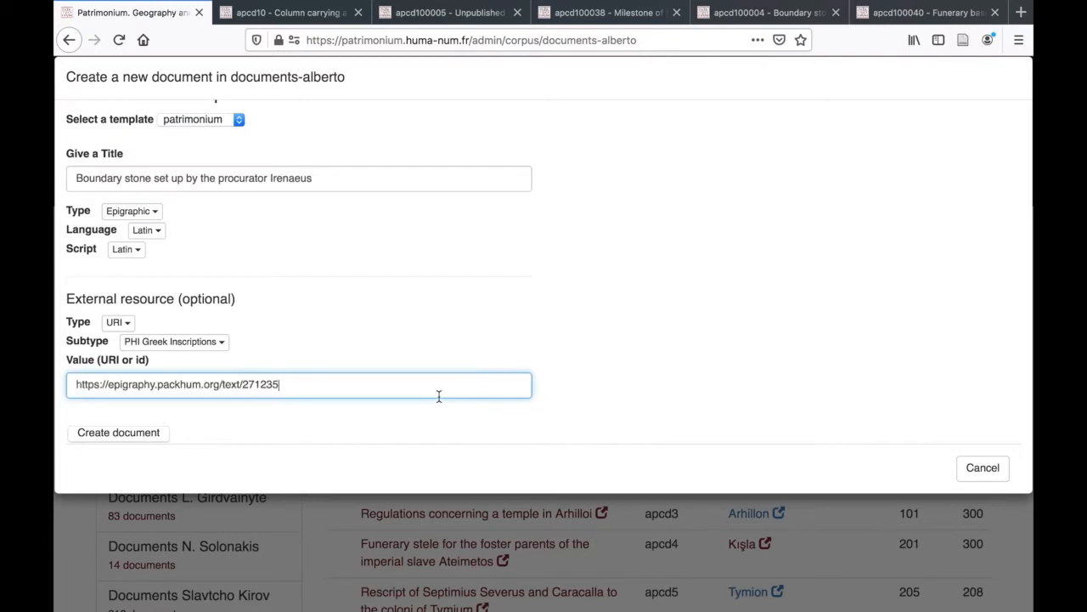
click(119, 433)
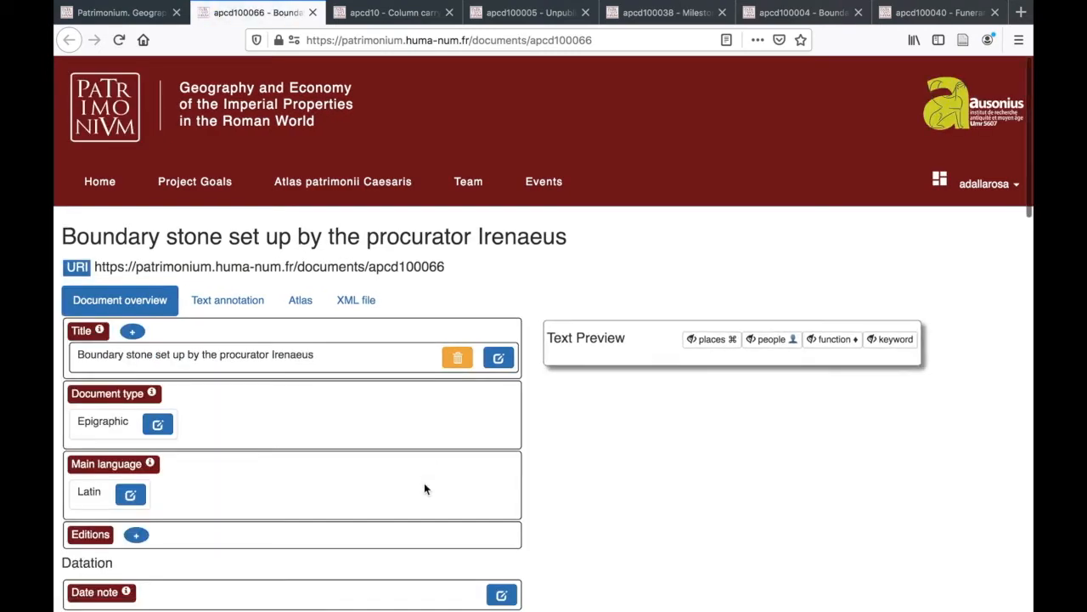
Look over the new record's overview fields and check the inscription's published edition on the PHI page in Safari before returning to Firefox
scroll(425, 489, down, 2)
scroll(425, 488, down, 5)
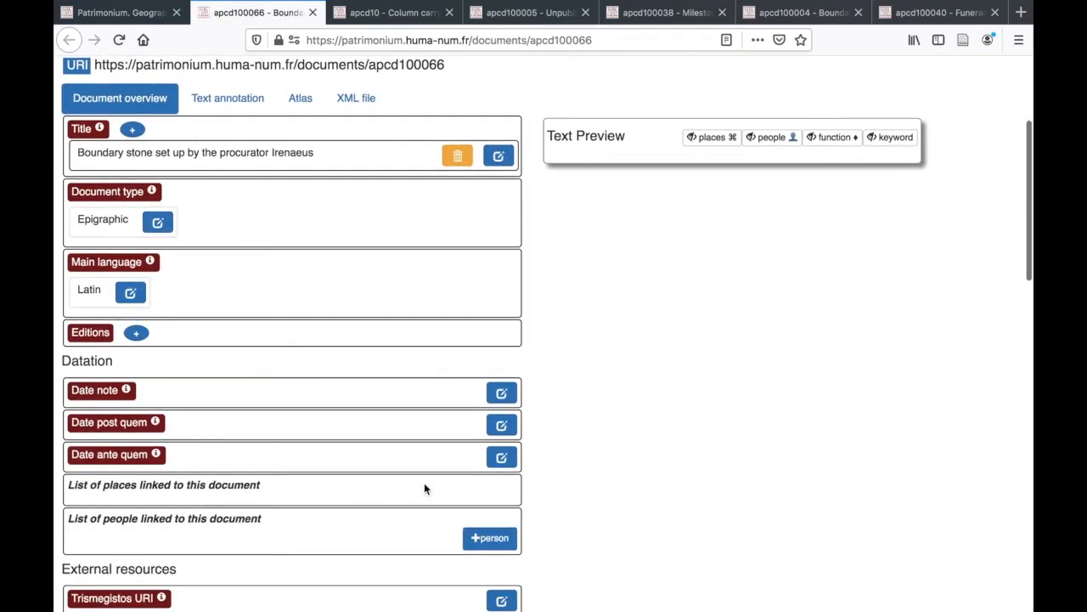
scroll(425, 488, up, 5)
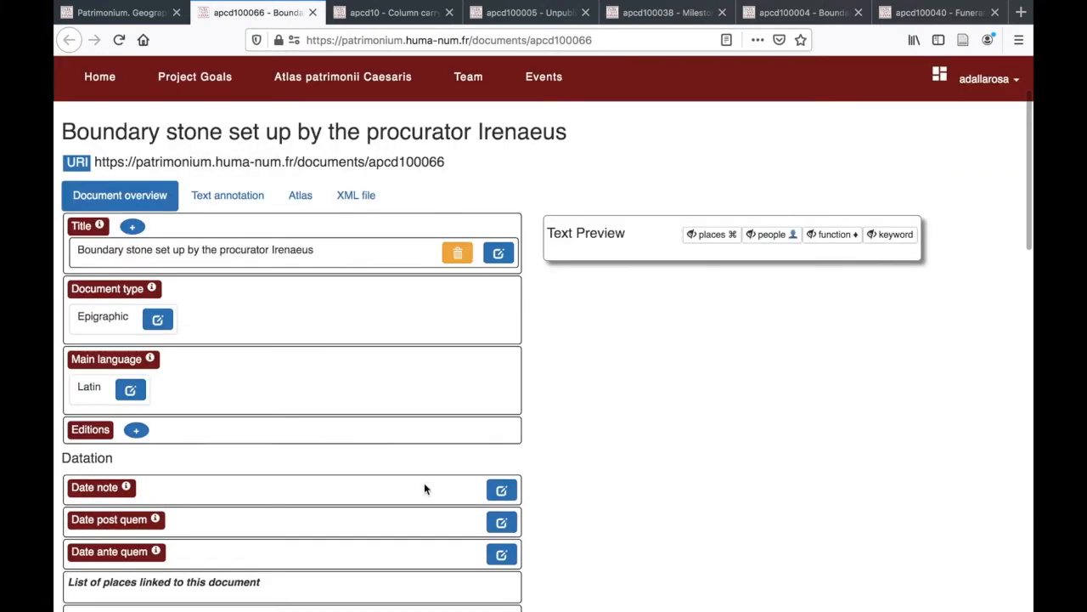
scroll(425, 488, up, 2)
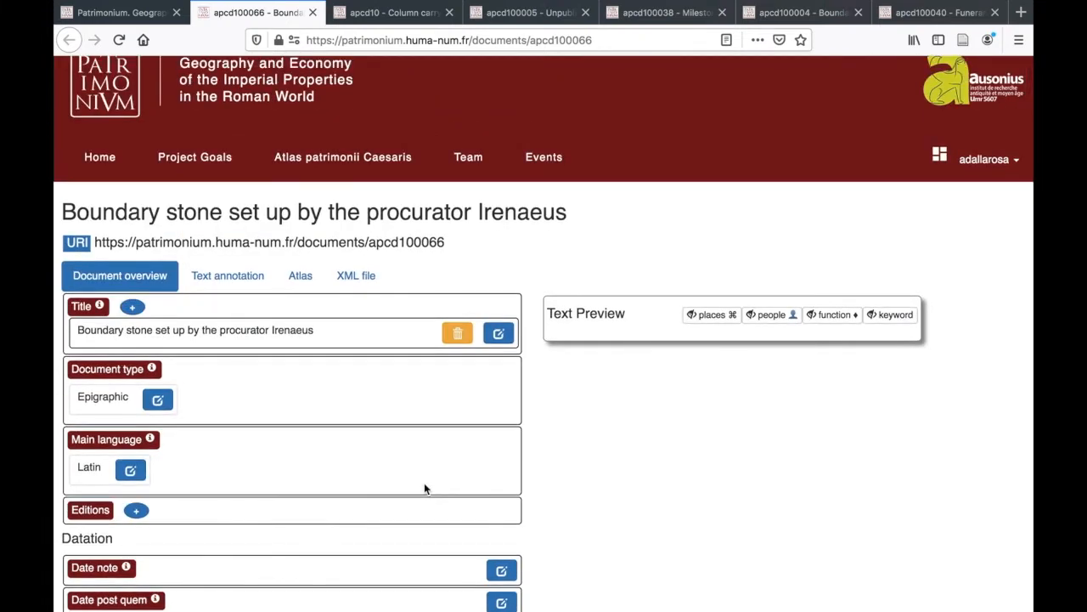
scroll(425, 488, down, 3)
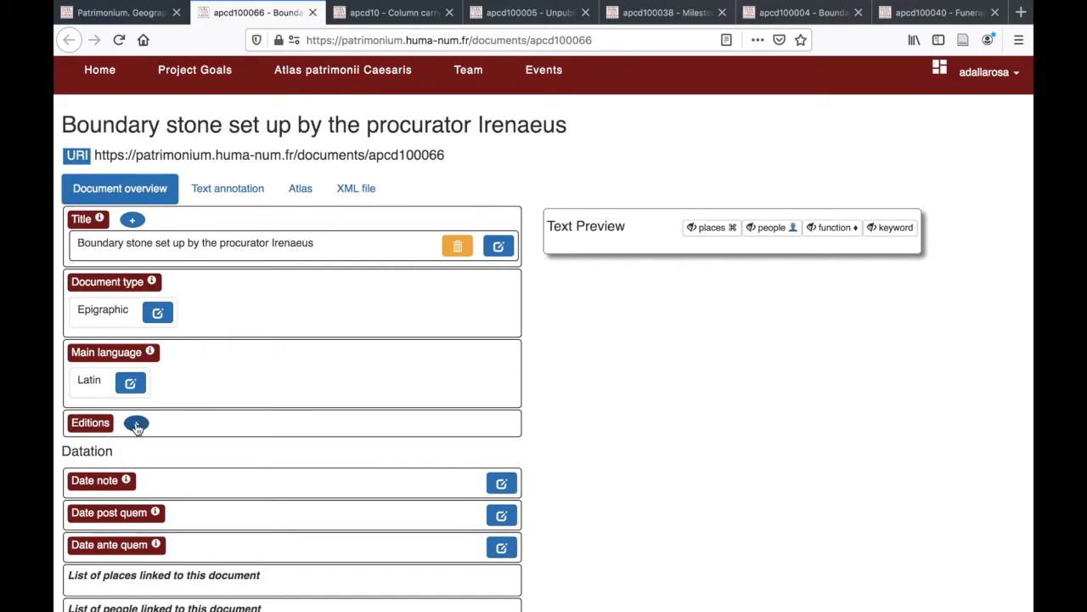
key(super+Tab)
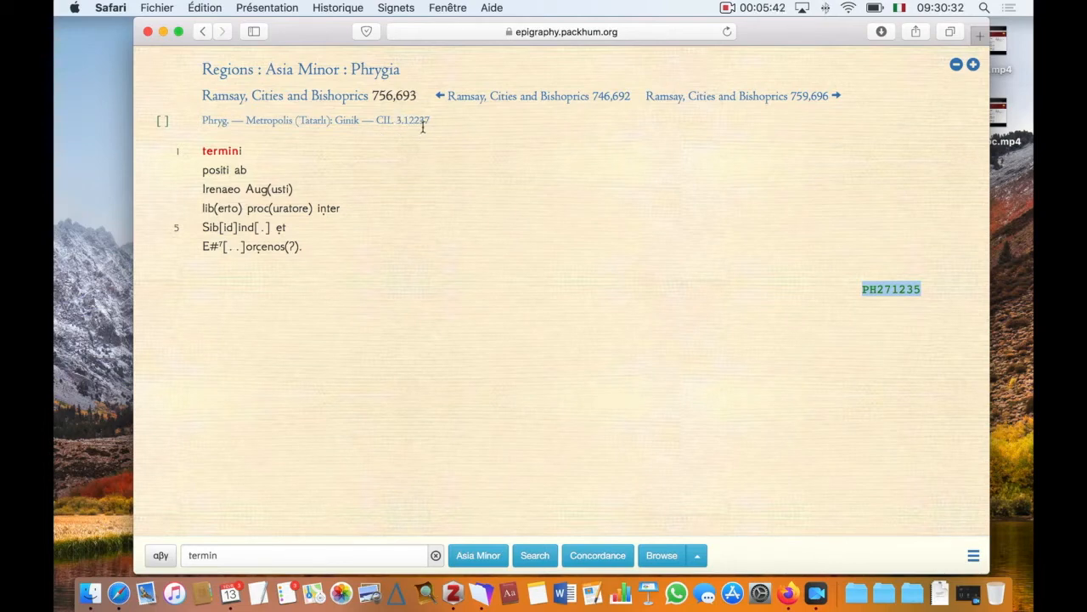
key(ctrl+Right)
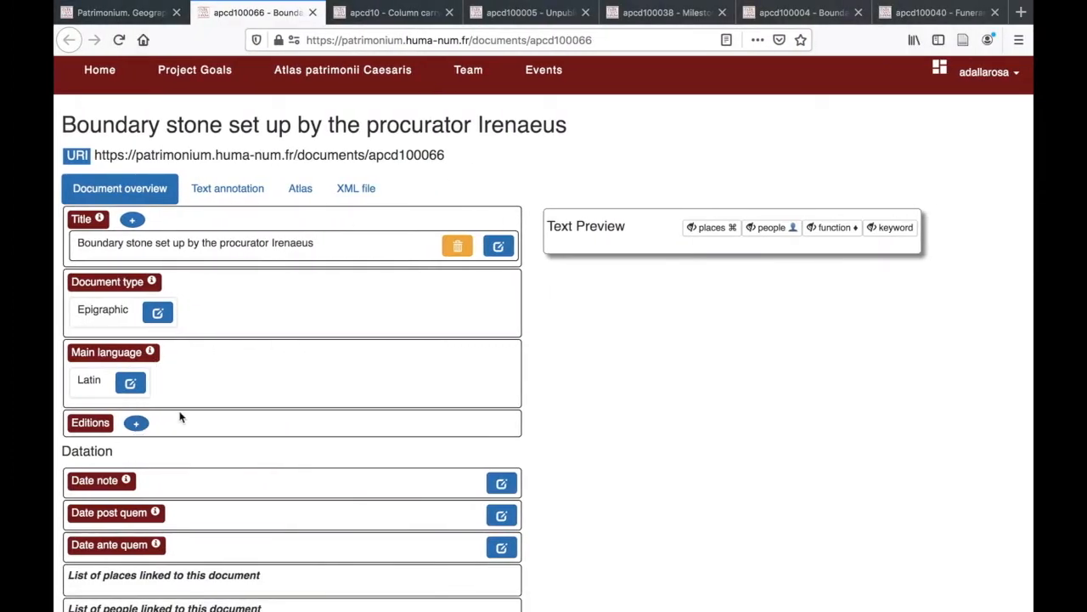
Start a bibliographical reference under Editions, searching for "corpus inscriptionum latina" and choosing Mommsen 1862, Corpus inscriptionum latinarum
scroll(231, 415, down, 2)
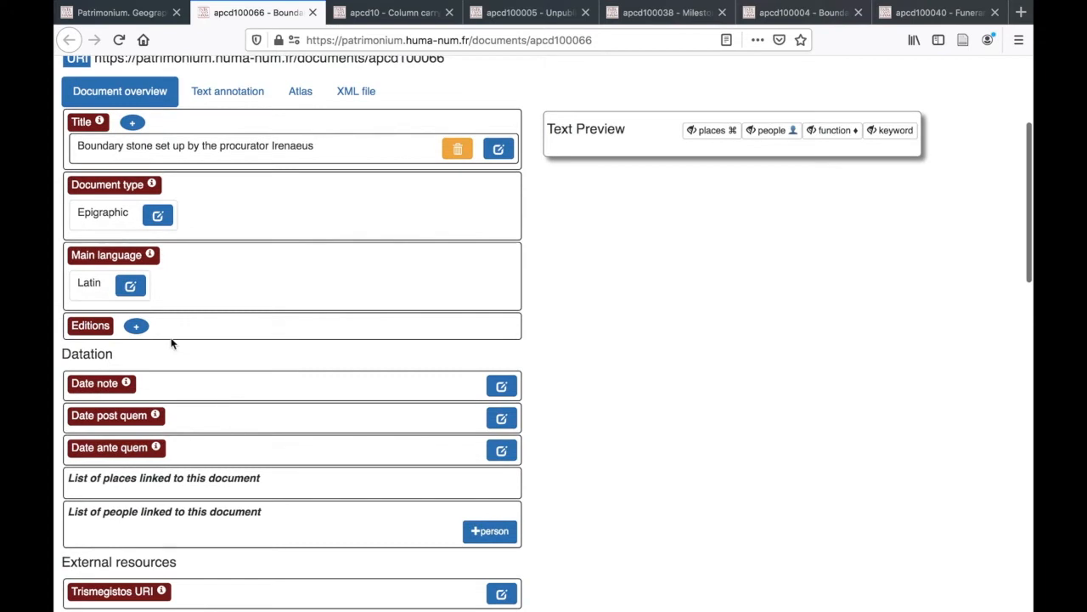
click(137, 327)
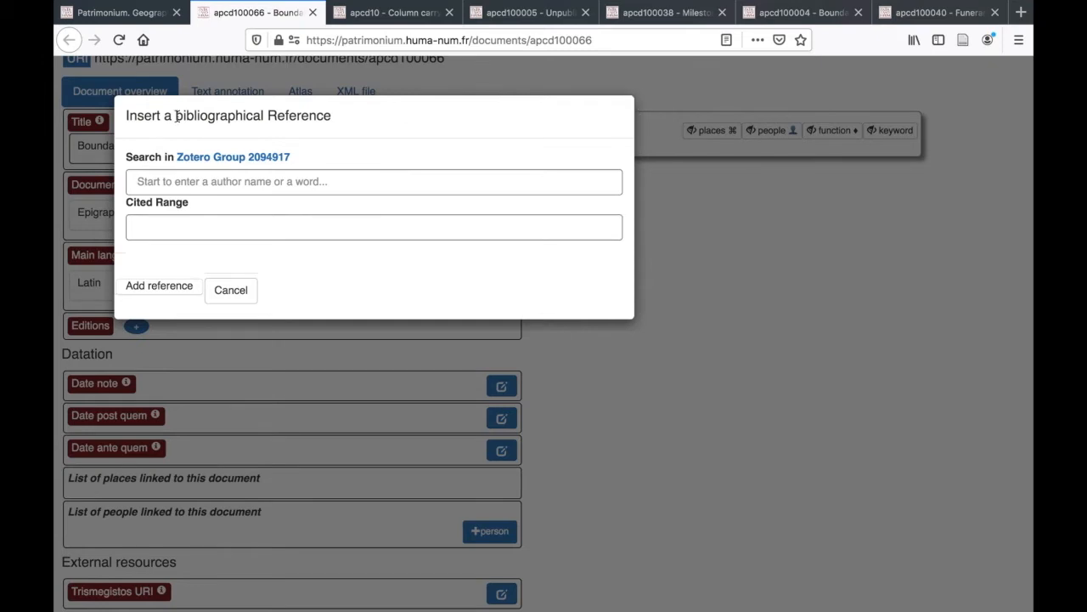
click(164, 183)
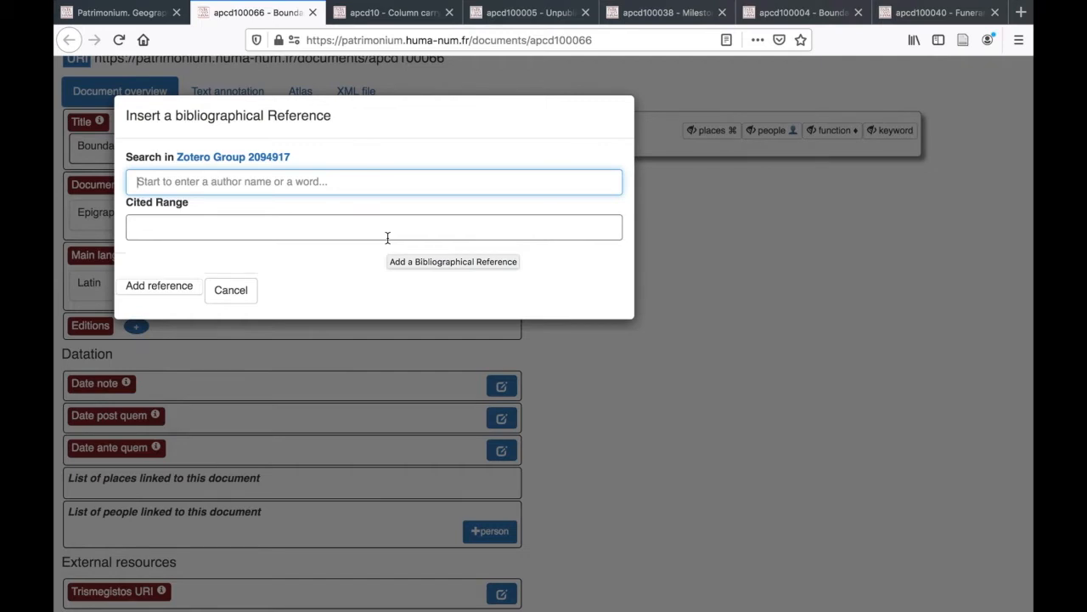
text(co)
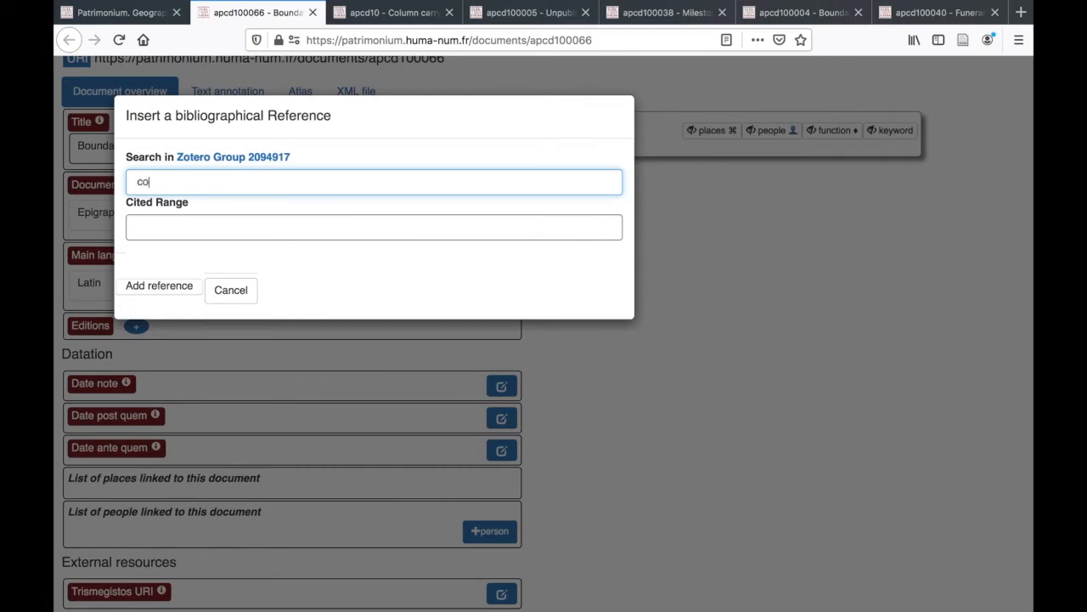
text(rpus inscriptionum latina)
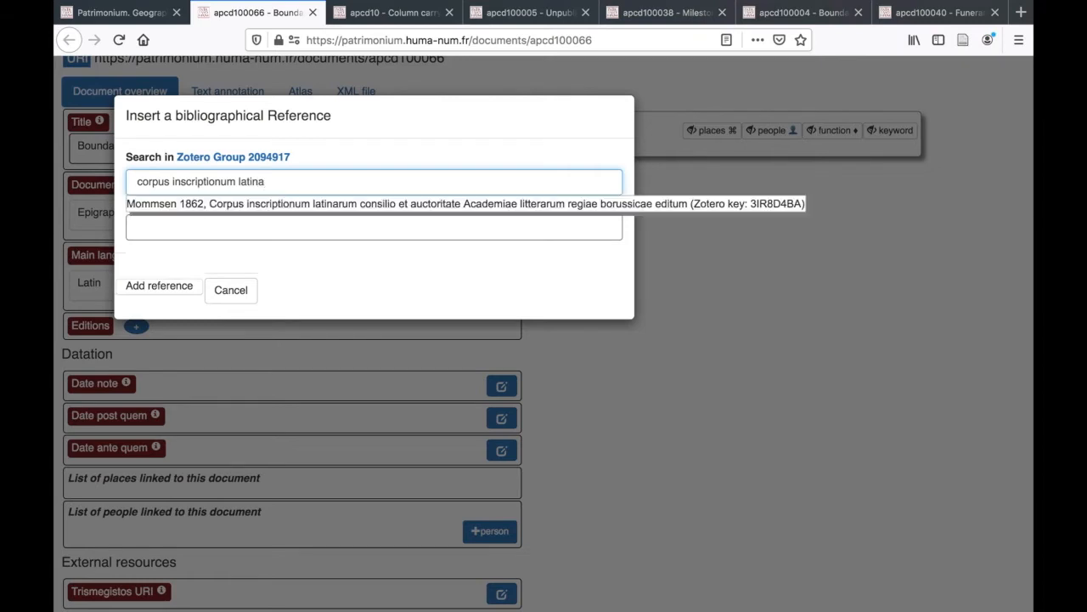
click(347, 205)
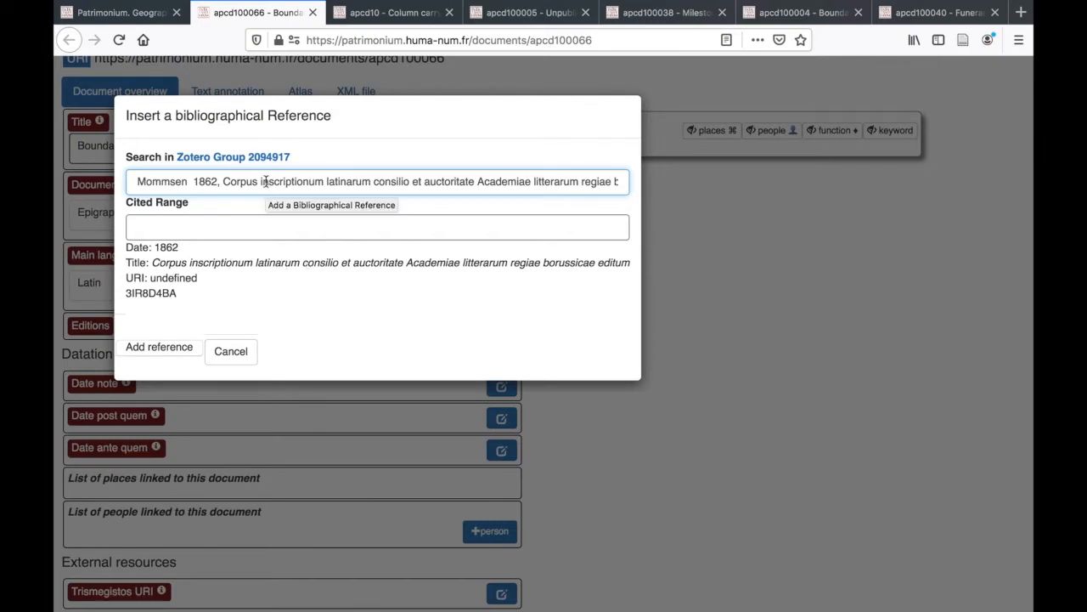
Set the cited range to III 12237, add the CIL reference to Editions, and compare it with the PHI page in Safari before returning to Firefox
click(182, 229)
text(III)
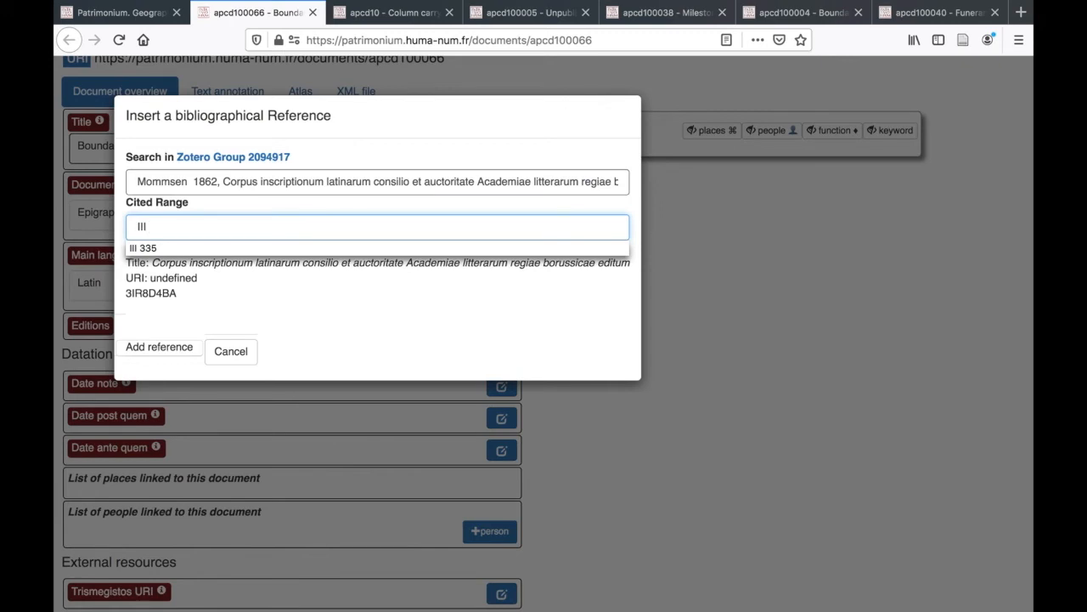
text( 12237)
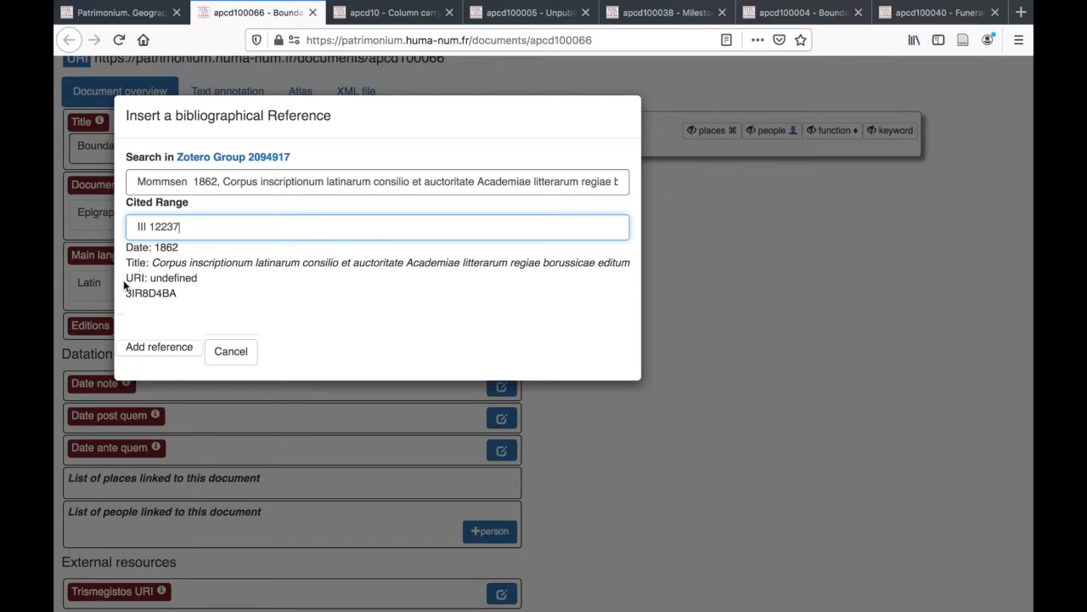
click(167, 357)
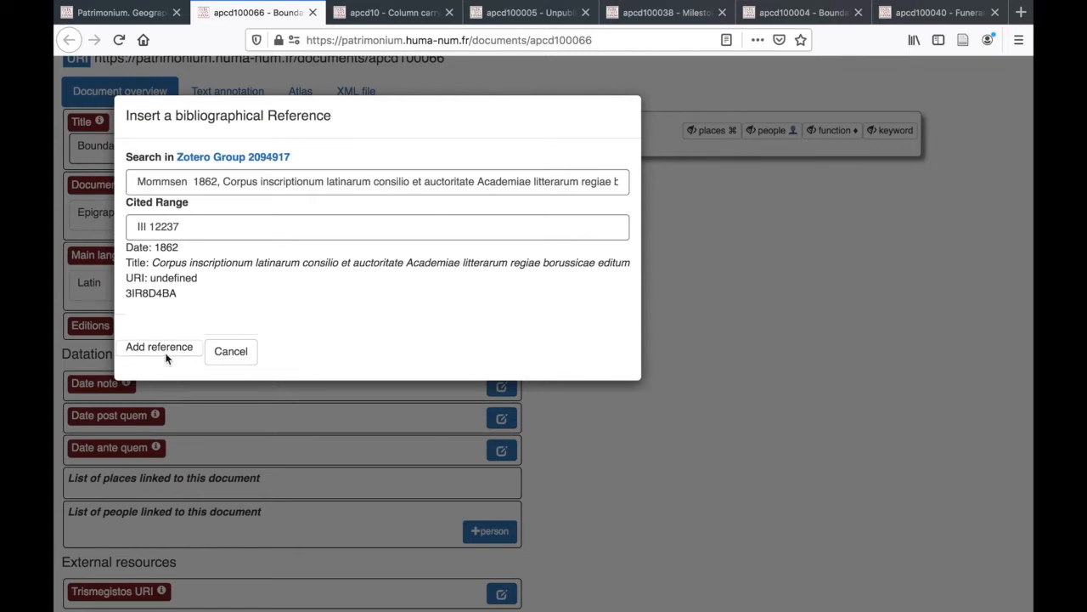
click(161, 348)
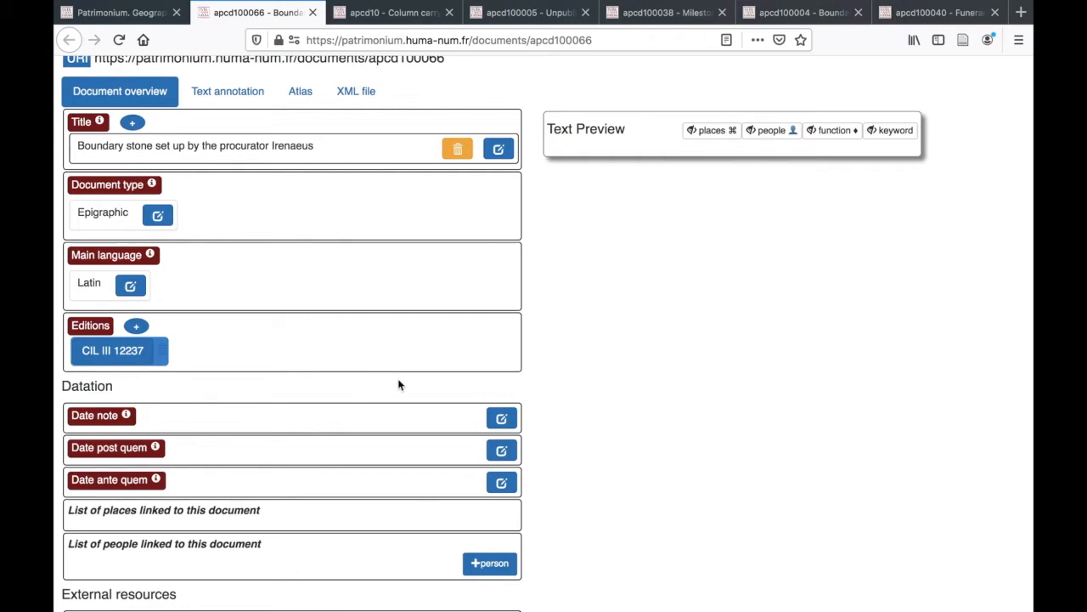
key(ctrl+Left)
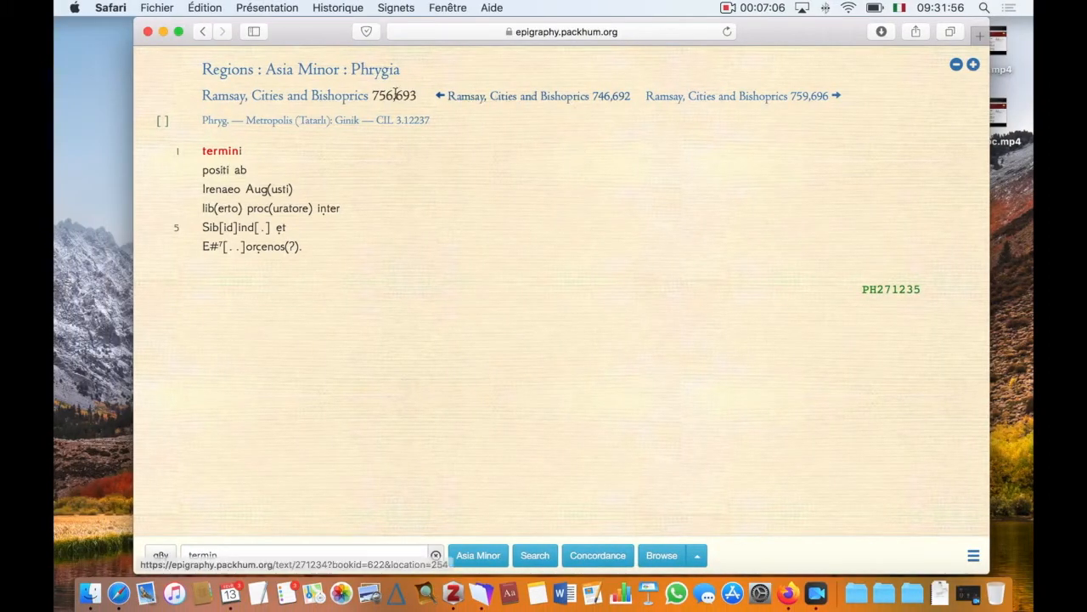
key(ctrl+Right)
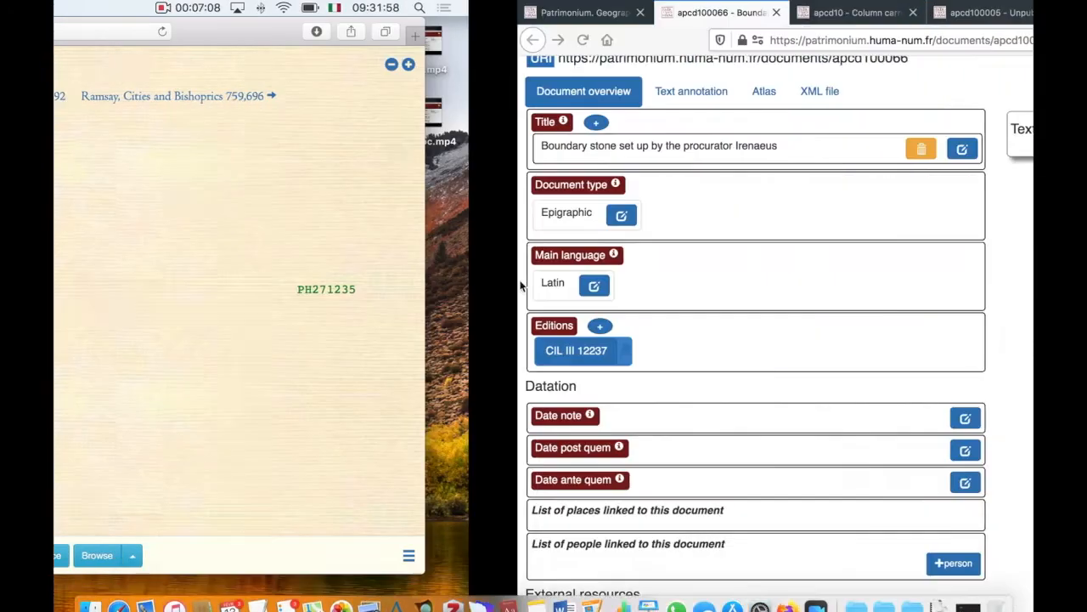
Enter "Around 125 AD" as the record's date note and save it
scroll(366, 402, down, 1)
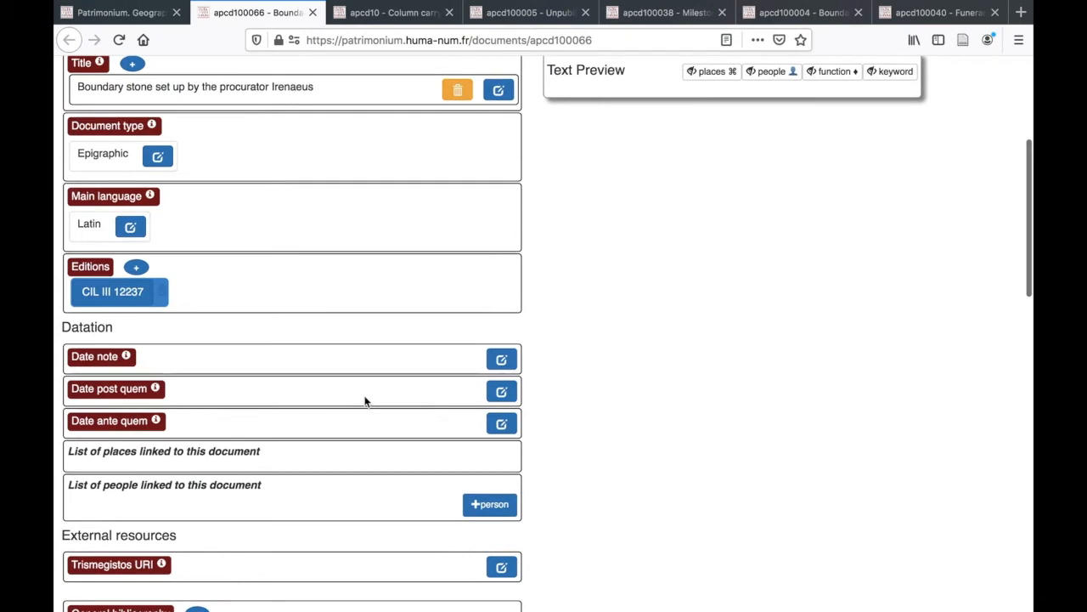
click(502, 361)
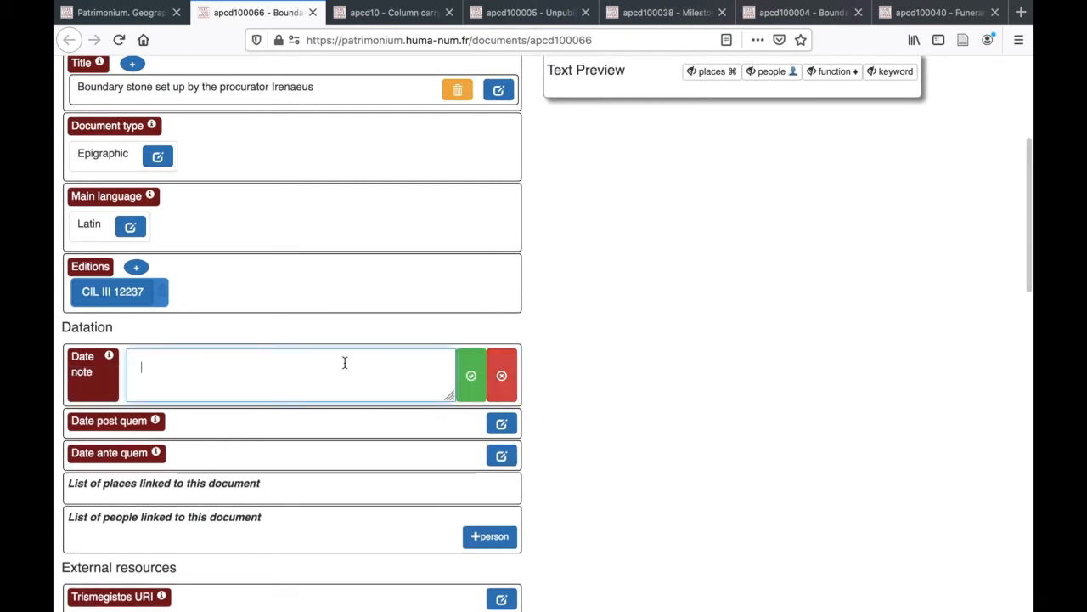
text(A)
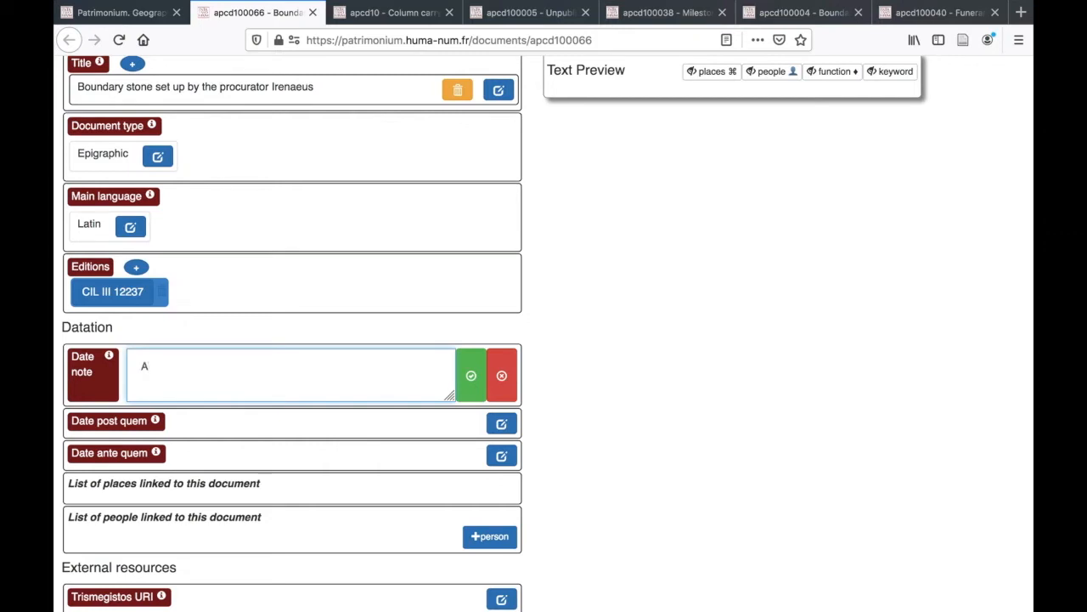
text(round 125 AD)
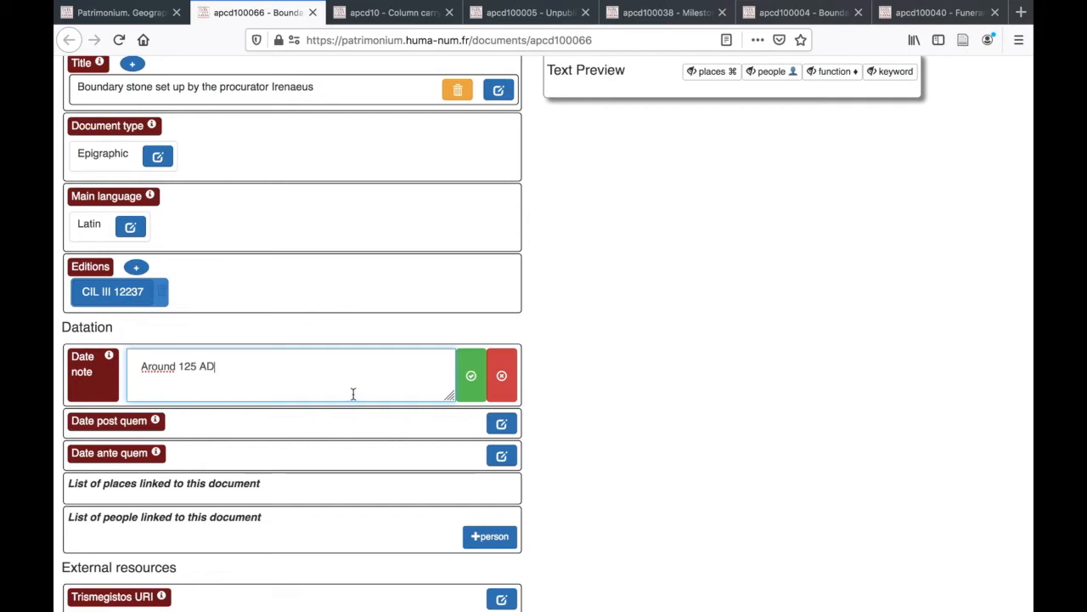
click(471, 381)
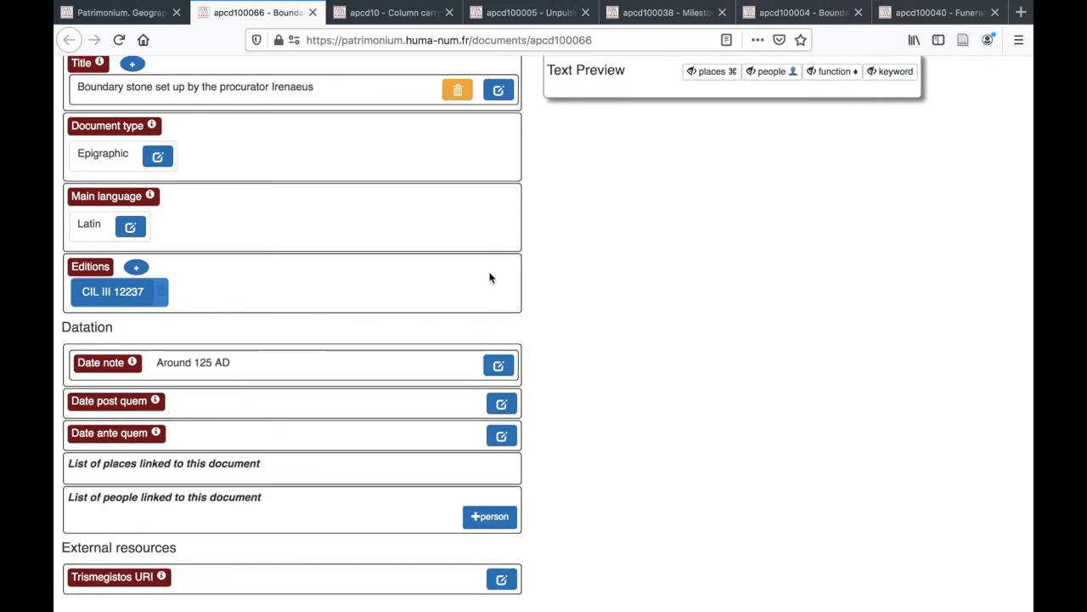
Set the record's date post quem to 124 and its date ante quem to 126, saving both
click(502, 408)
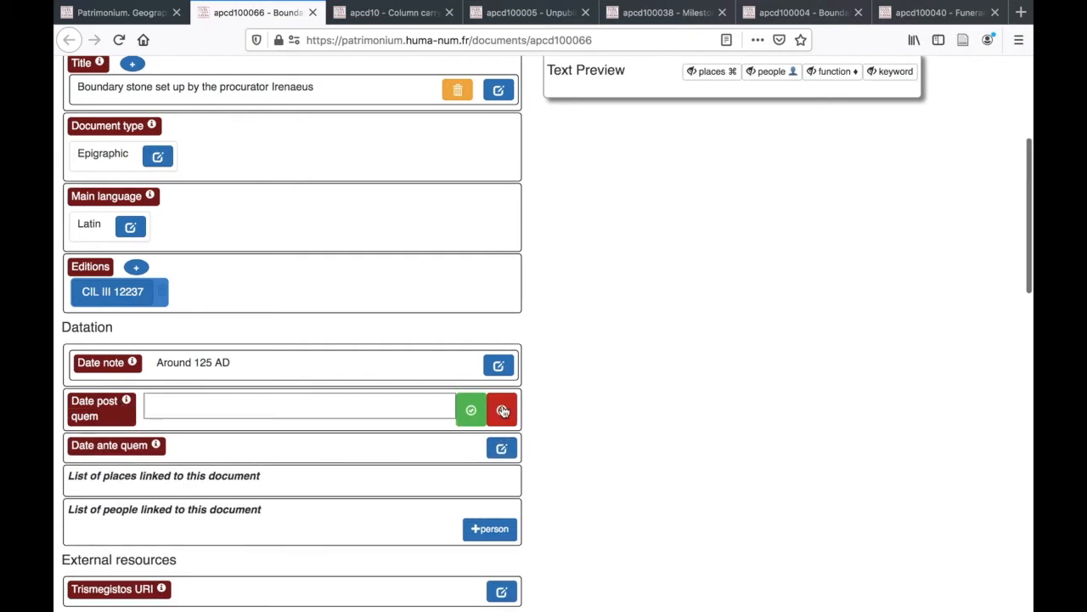
click(372, 410)
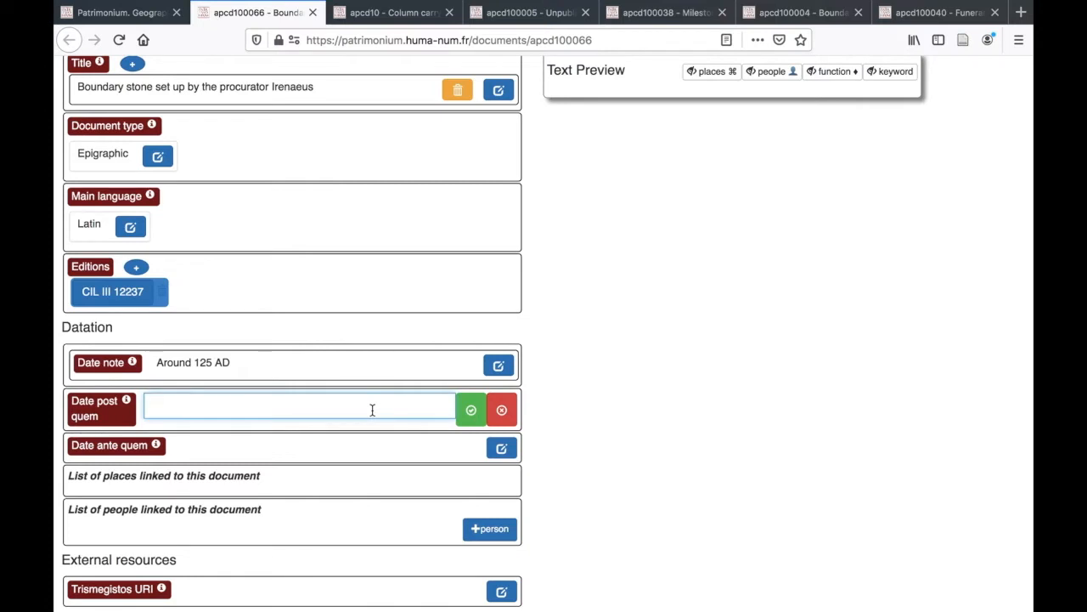
text(124)
click(471, 409)
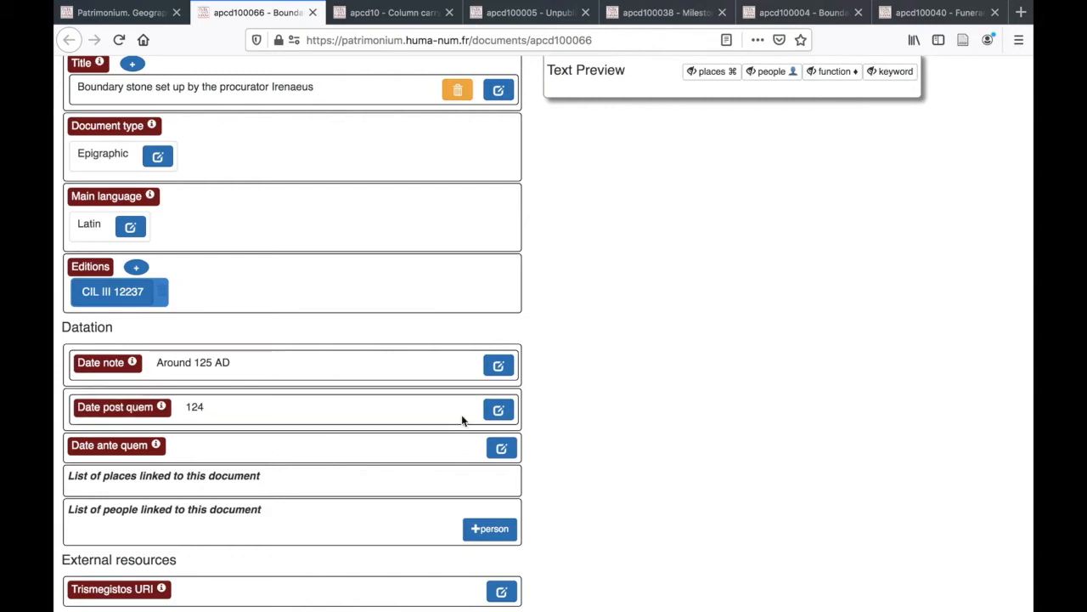
click(500, 447)
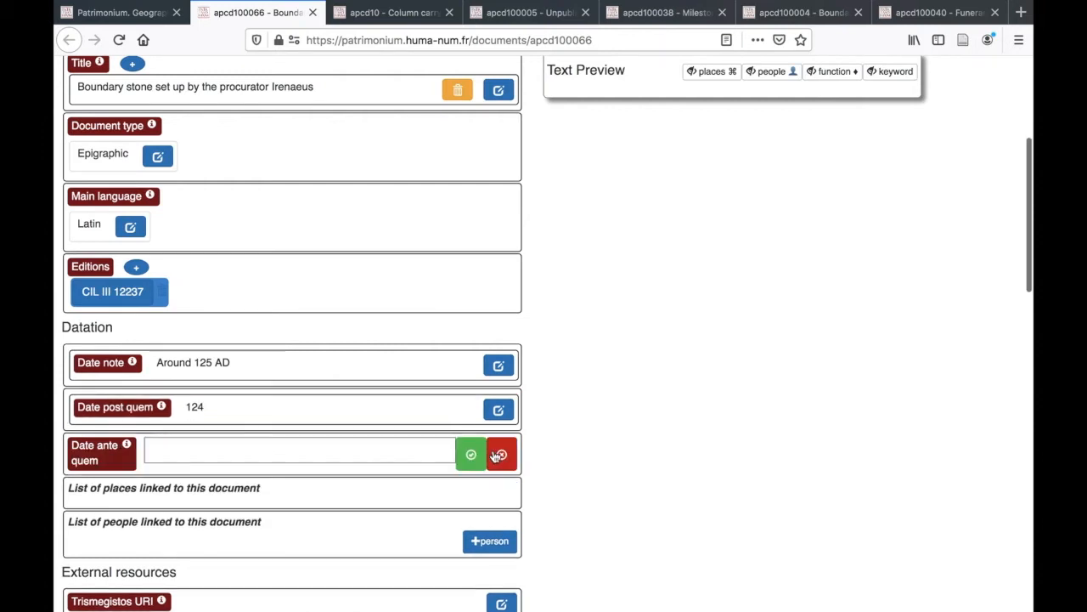
click(344, 450)
text(126)
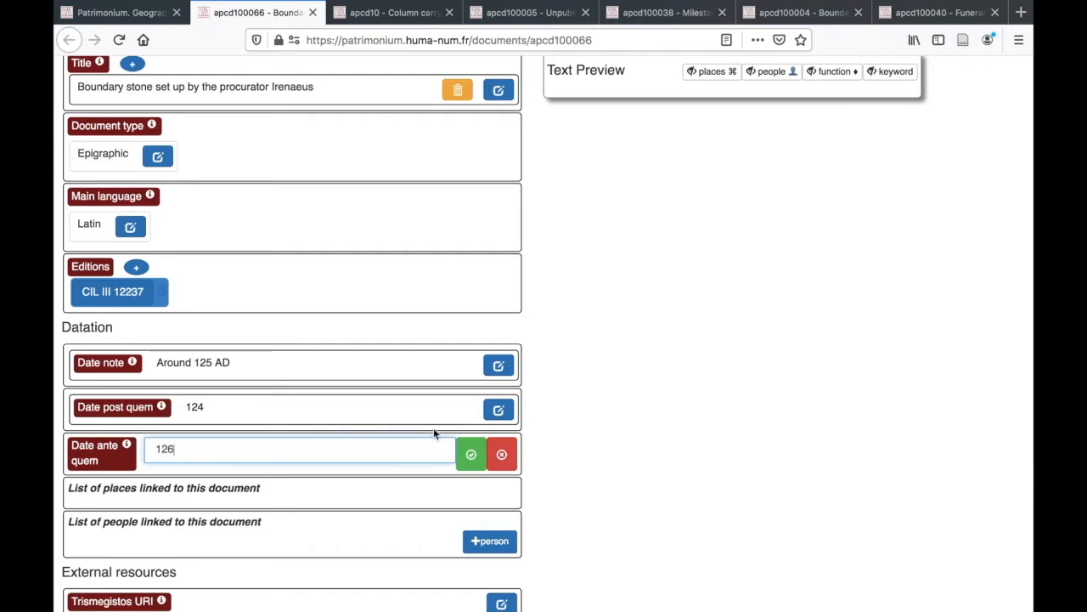
click(472, 459)
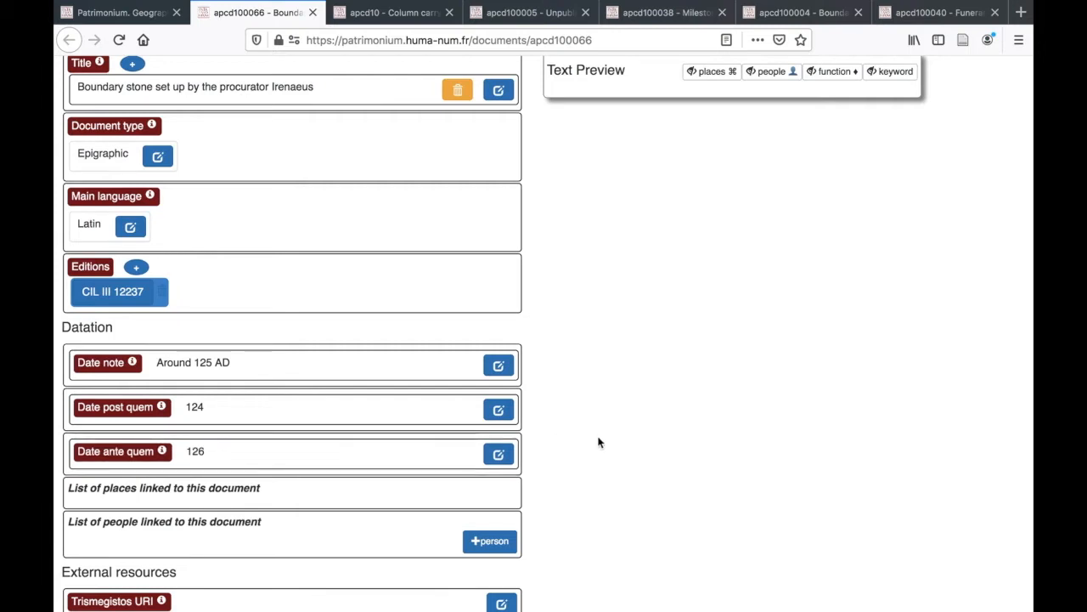
Look over the remaining overview fields through the commentaries and check the edition cited on the PHI page in Safari before returning to Firefox
scroll(598, 442, down, 1)
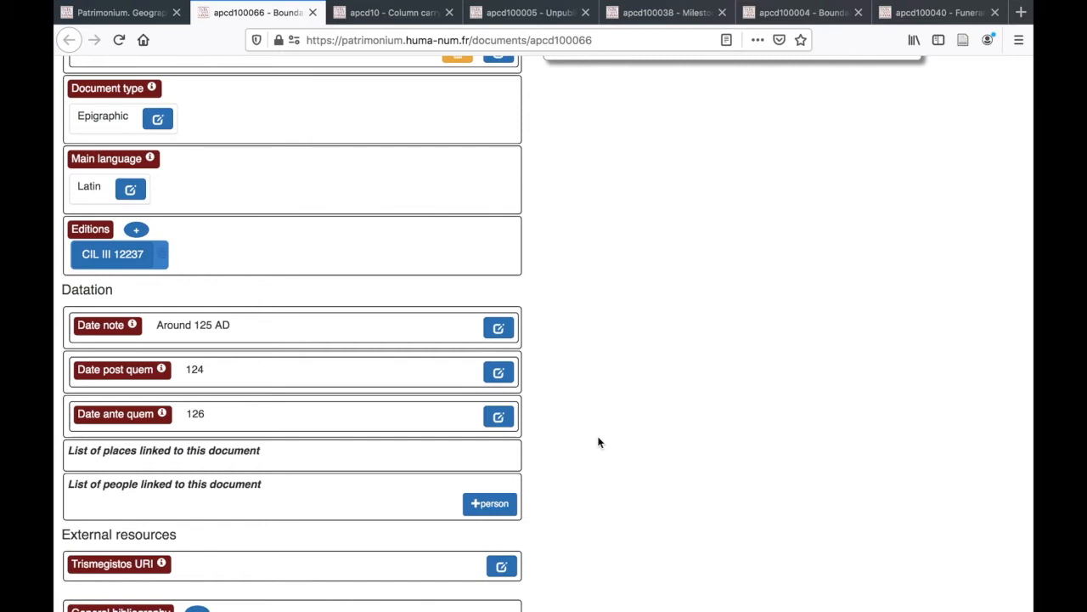
scroll(598, 442, down, 1)
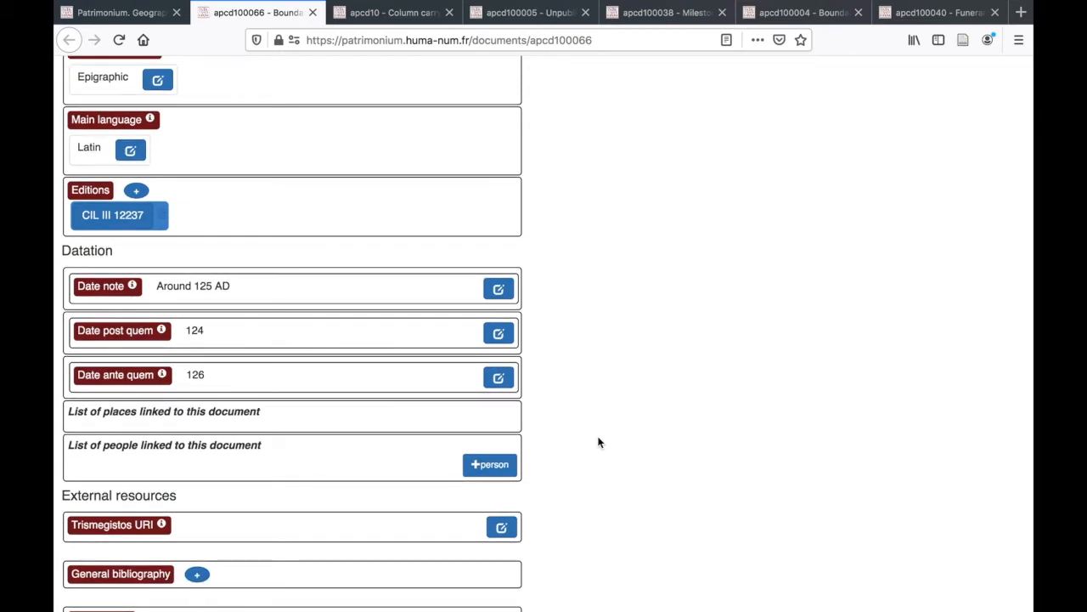
scroll(598, 441, down, 1)
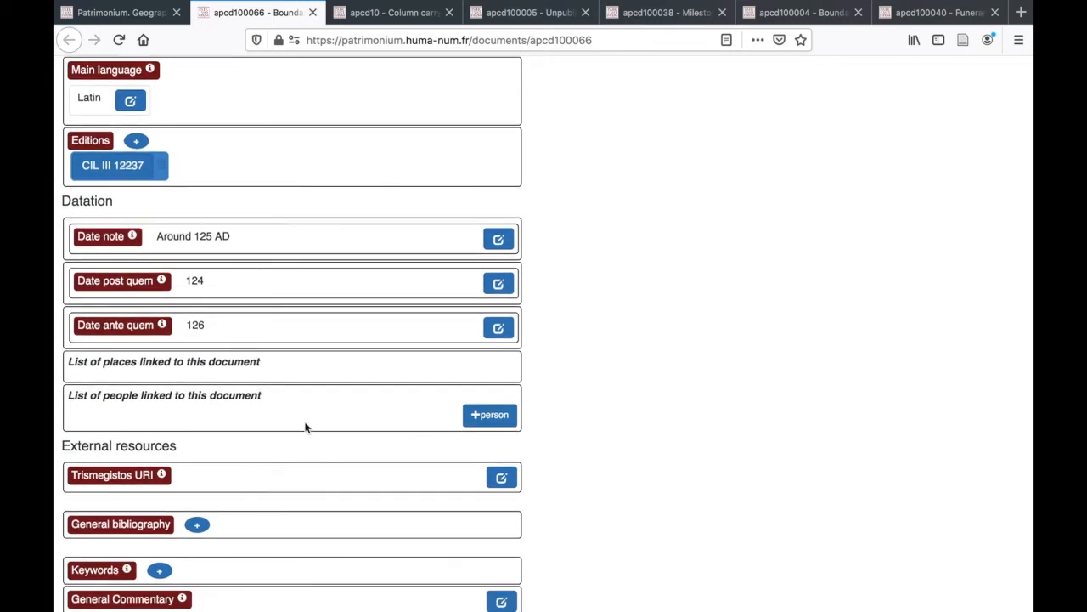
scroll(306, 427, down, 3)
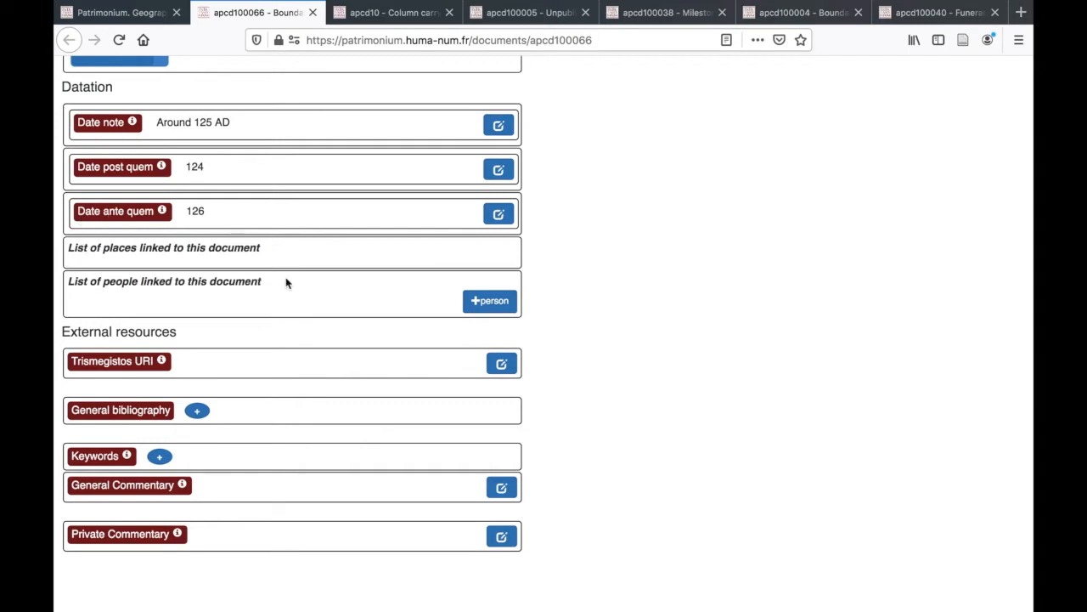
scroll(349, 338, down, 2)
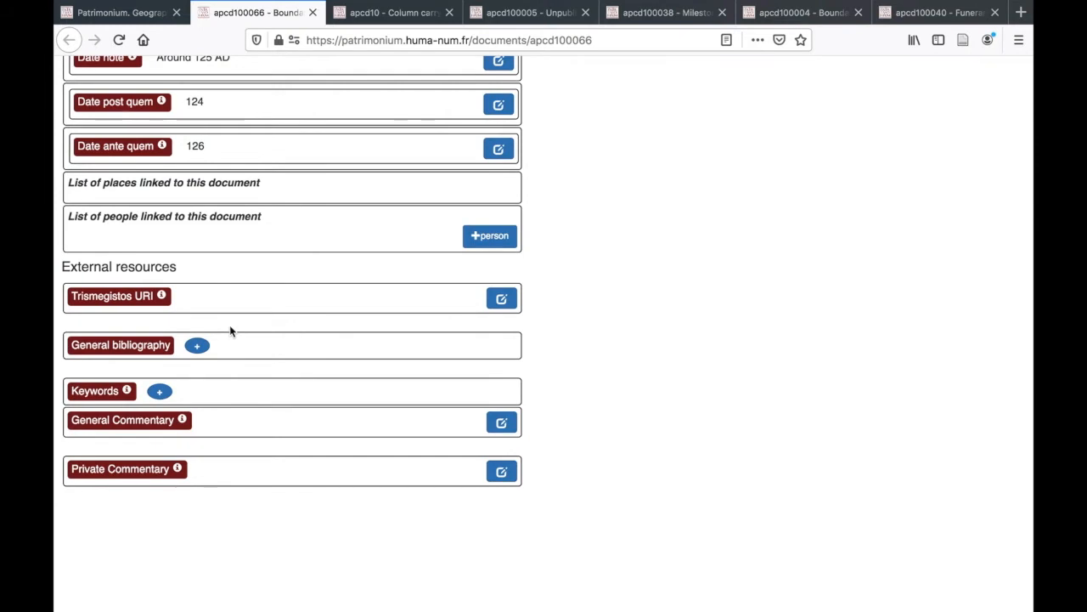
key(super+Tab)
key(super+Tab)
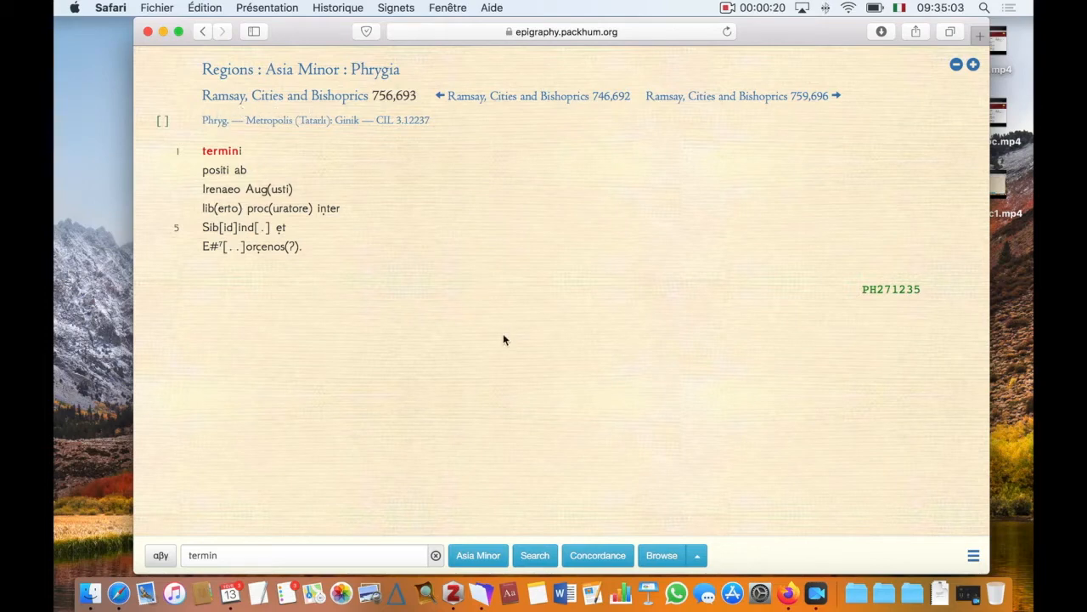
key(super+Tab)
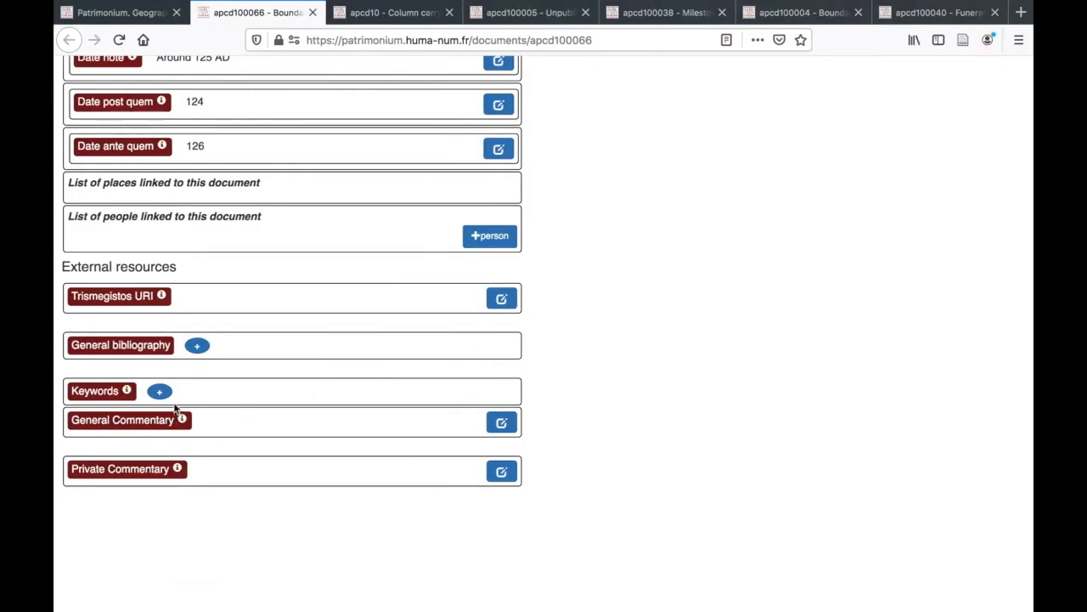
Search the Zotero group for "rams" from General bibliography, clear the query and cancel without adding a reference
click(197, 346)
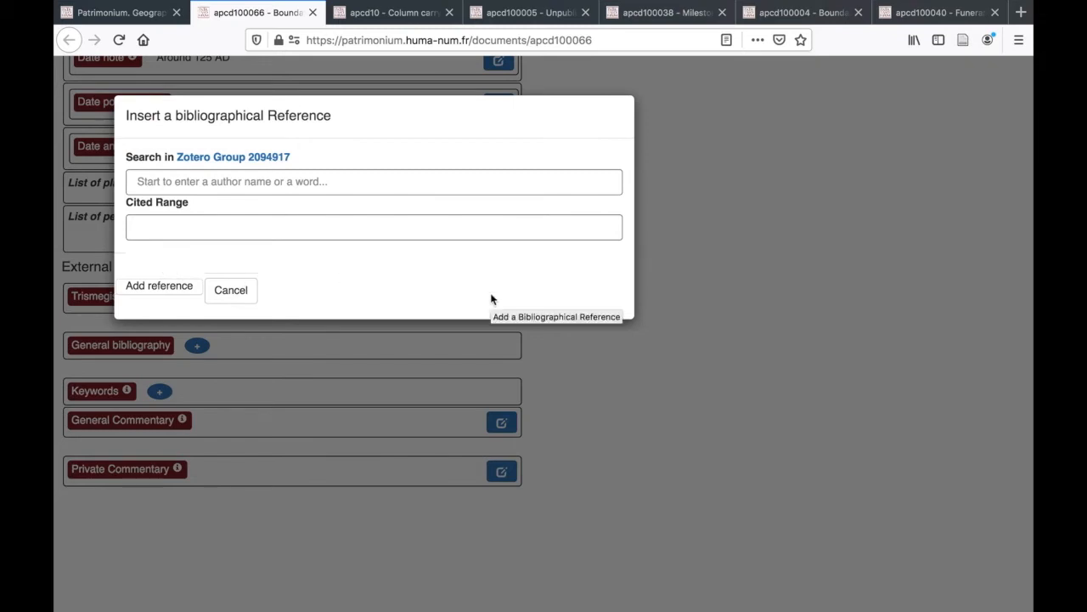
click(375, 188)
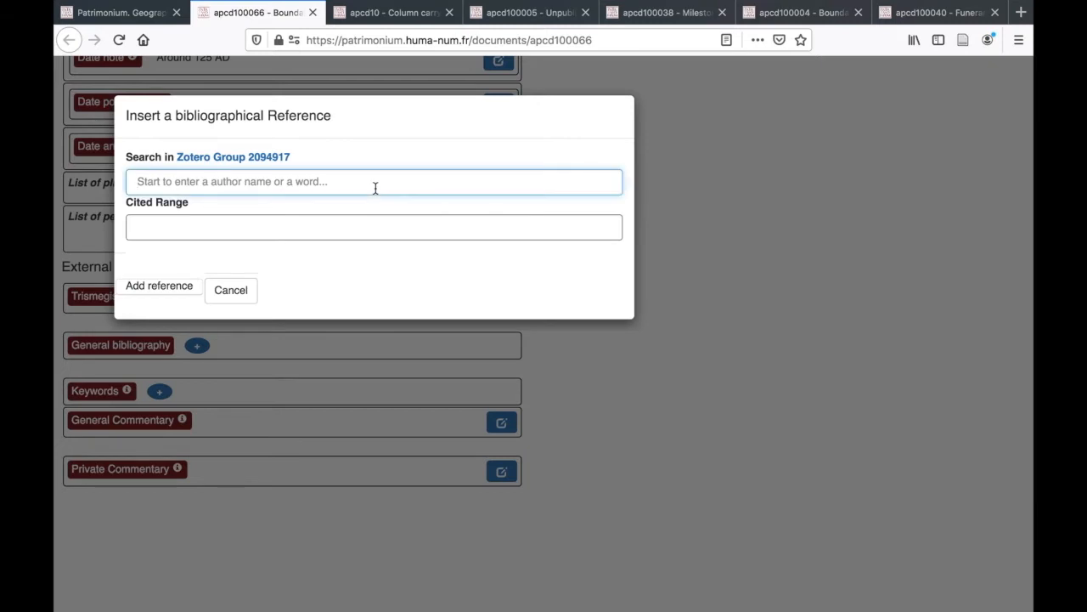
text(rams)
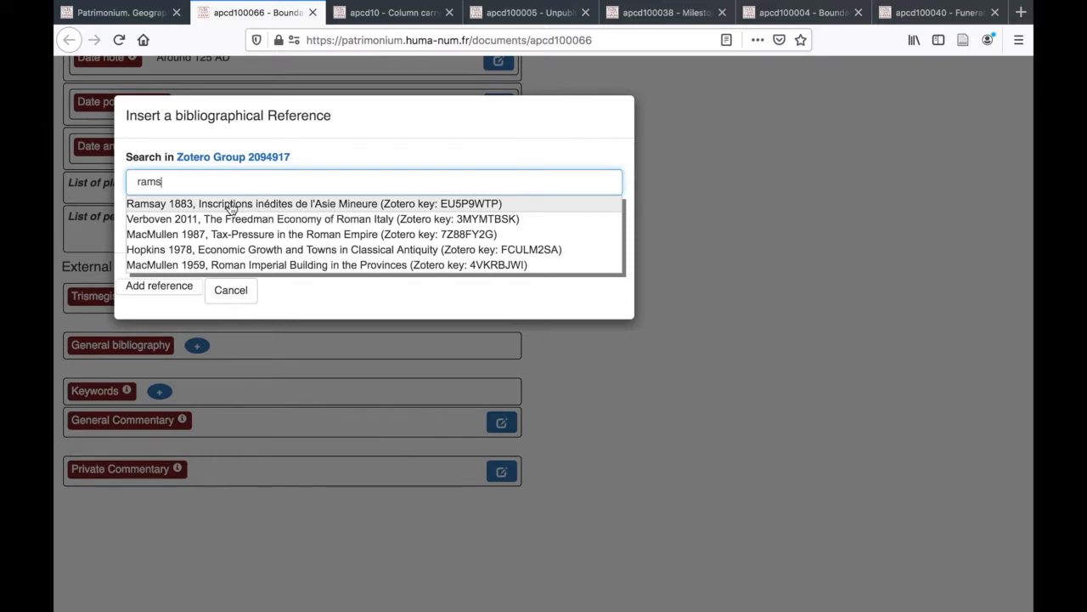
double_click(273, 181)
key(BackSpace)
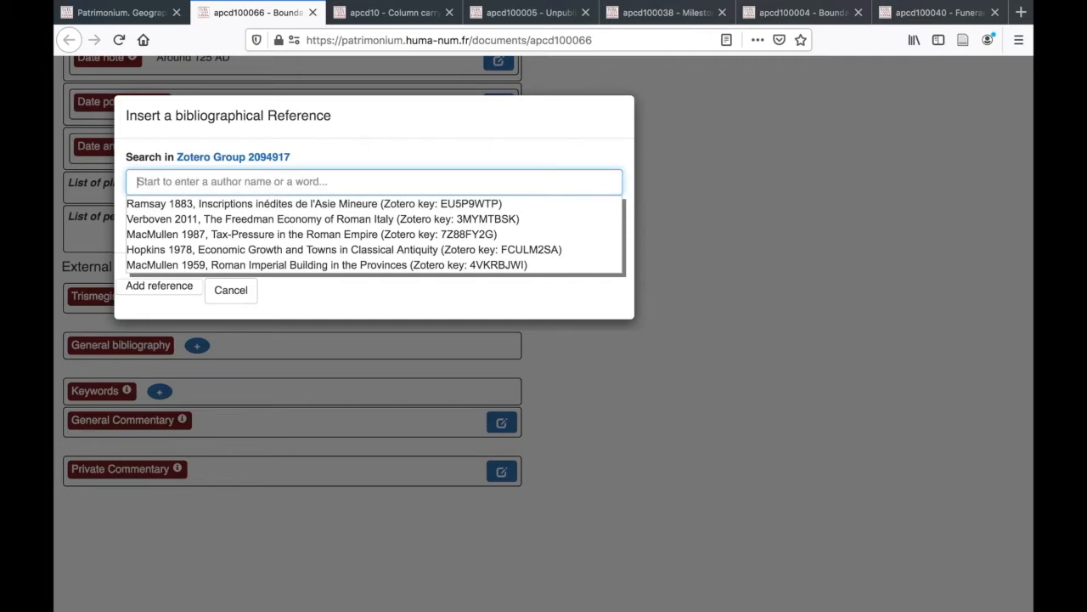
click(233, 290)
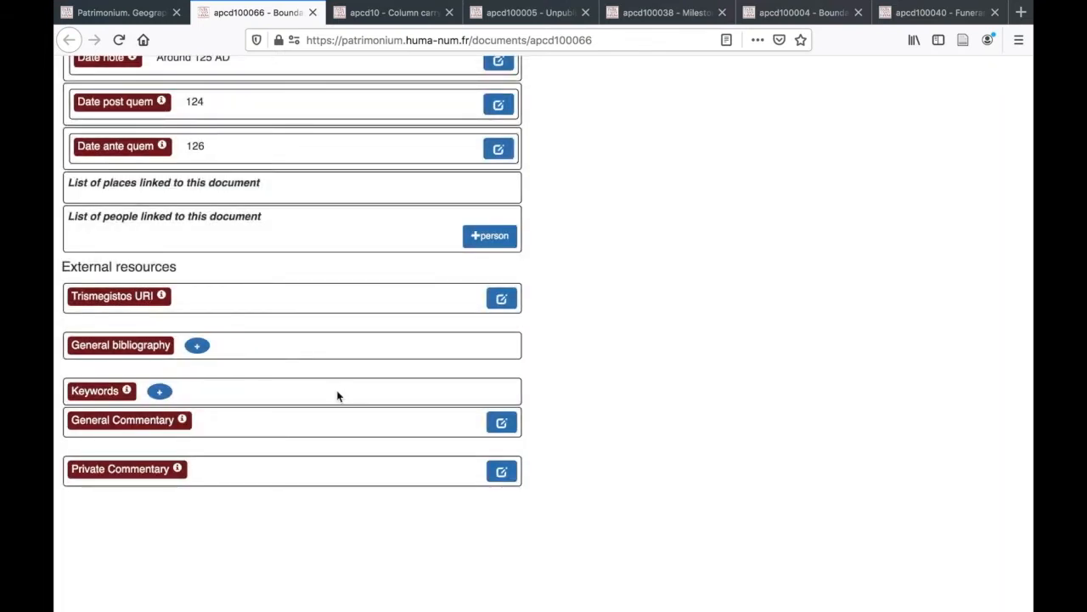
Switch to Zotero, search the whole patrimonium-erc group library for "ramsay", and clear the search
key(super+Tab)
key(super+Tab)
key(super+Tab)
key(super+Tab)
key(super+Tab)
key(super+Tab)
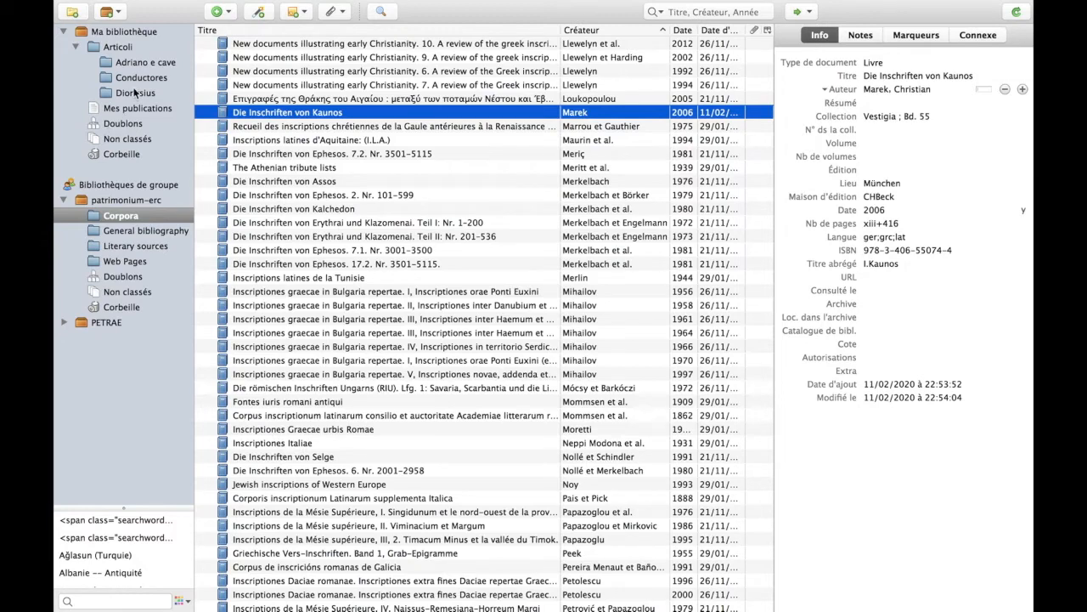
click(124, 202)
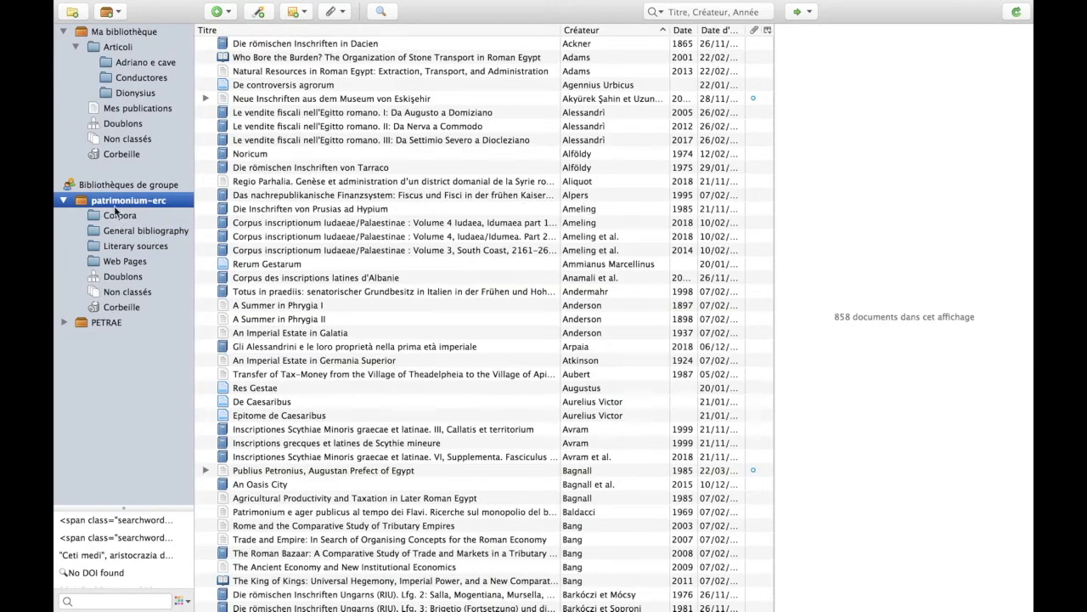
scroll(343, 240, down, 10)
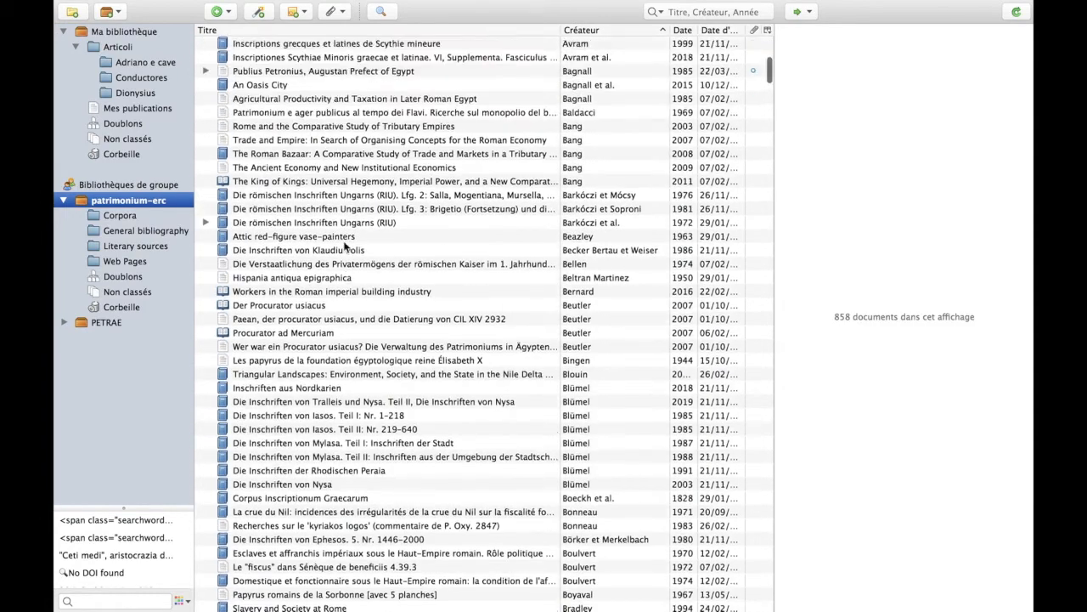
scroll(344, 245, up, 10)
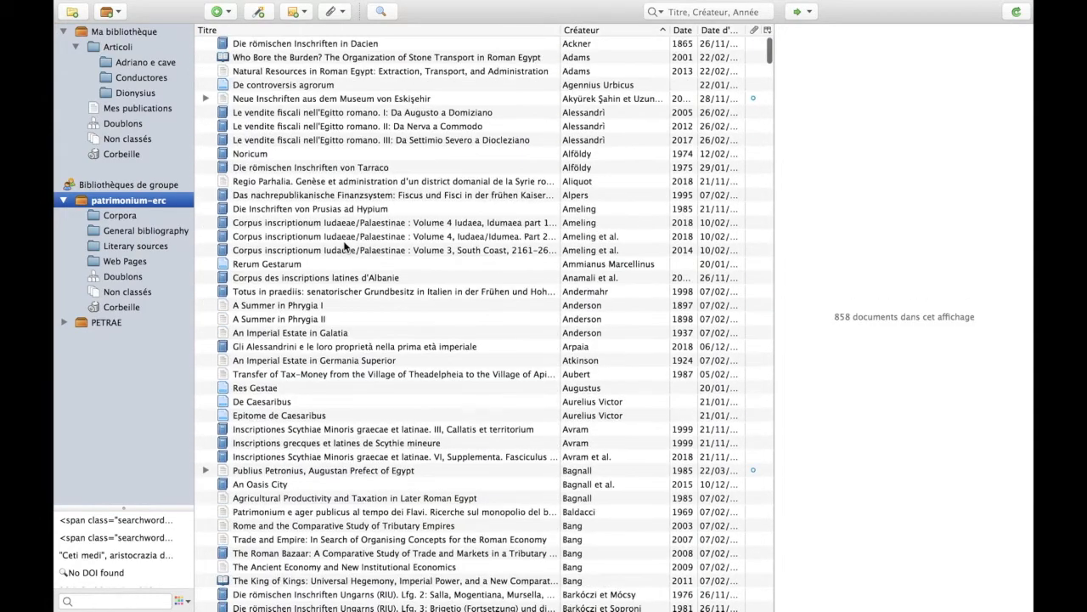
click(695, 12)
text(ramsay)
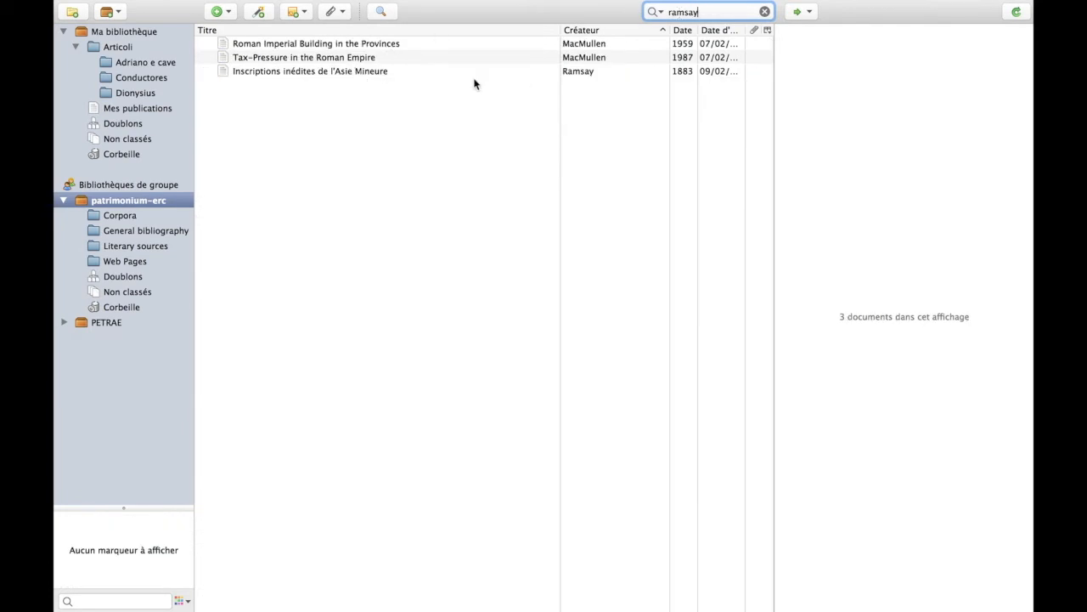
click(763, 12)
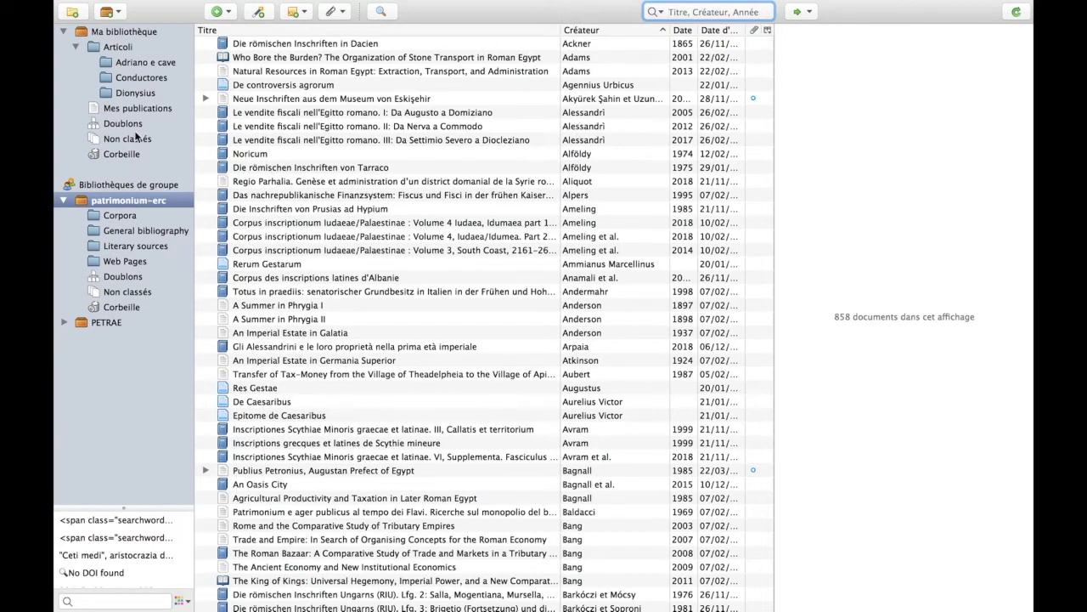
Search the personal library for "ramsay" and copy "The cities and bishoprics of Phrygia" into the group's General bibliography collection
click(132, 32)
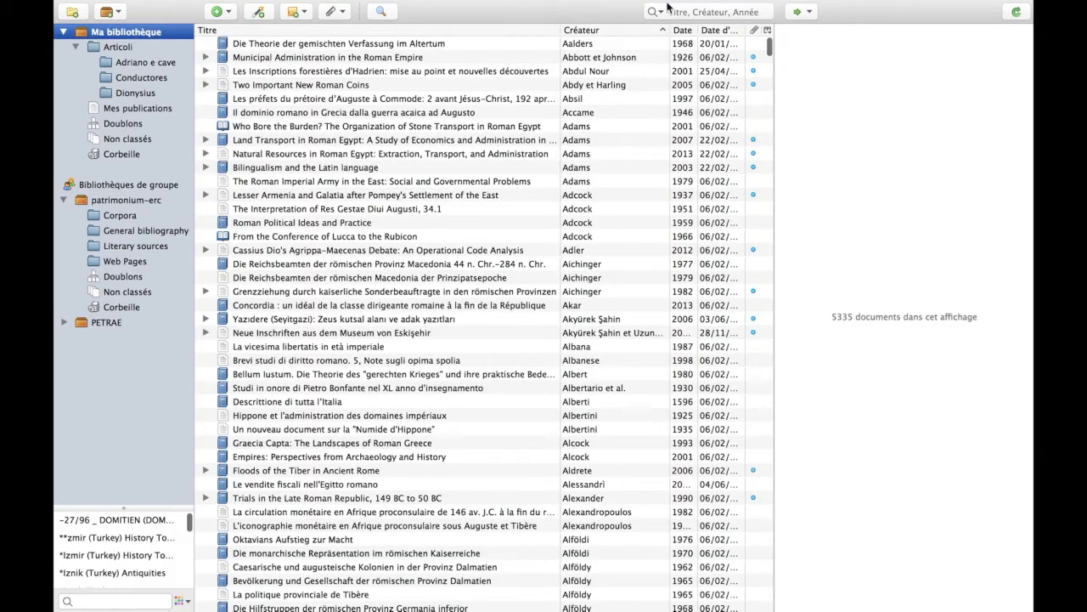
click(708, 11)
text(ramsay)
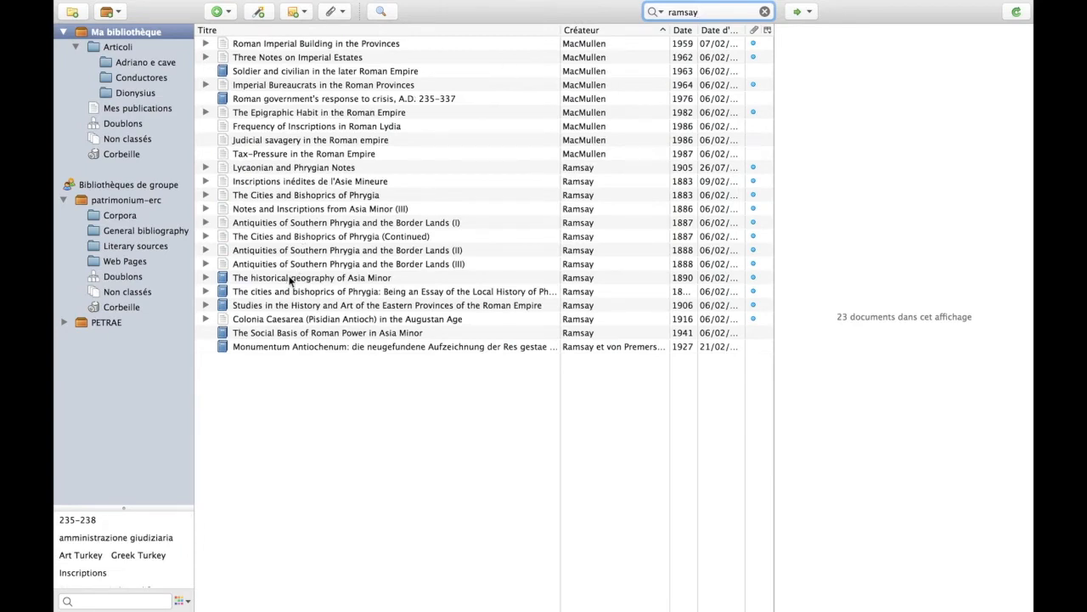
click(312, 294)
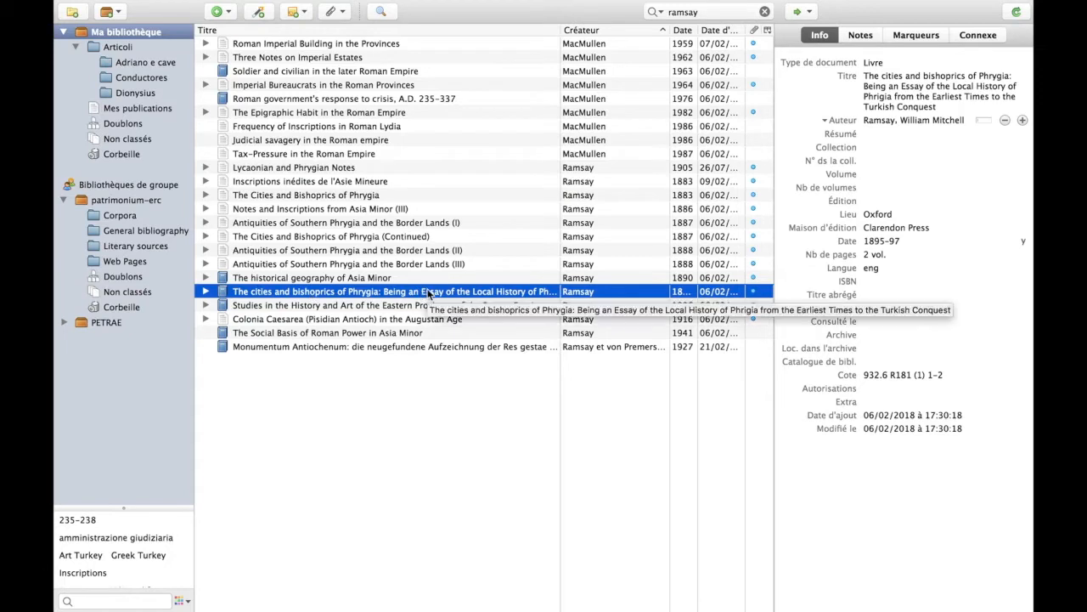
drag(314, 287, 185, 257)
drag(165, 244, 159, 233)
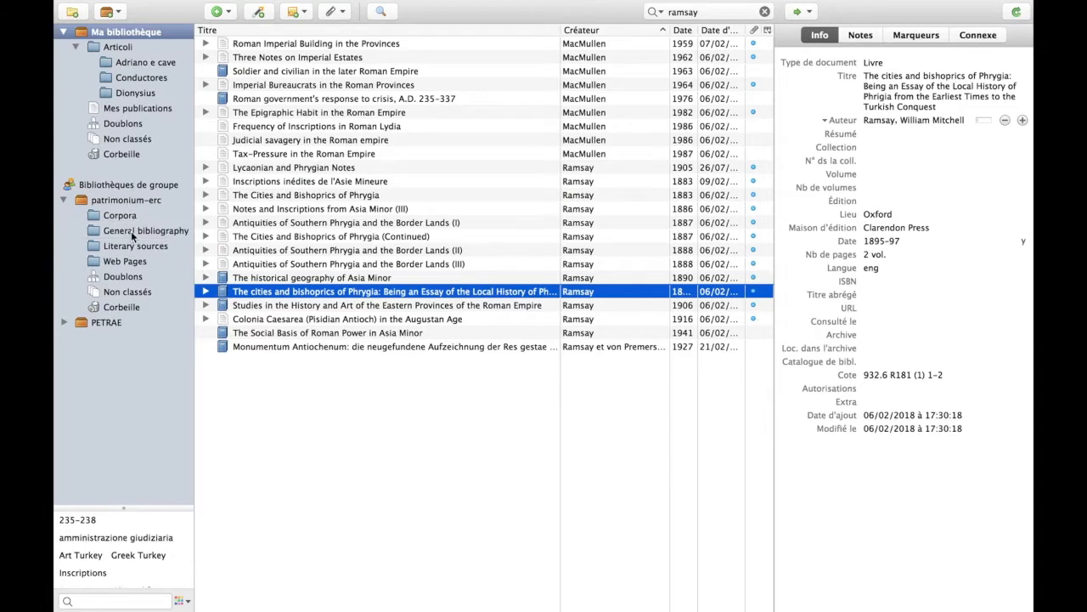
Check the group's General bibliography collection for the copied book by searching "ramsay", and clear the search
click(131, 232)
click(698, 13)
text(ramsay)
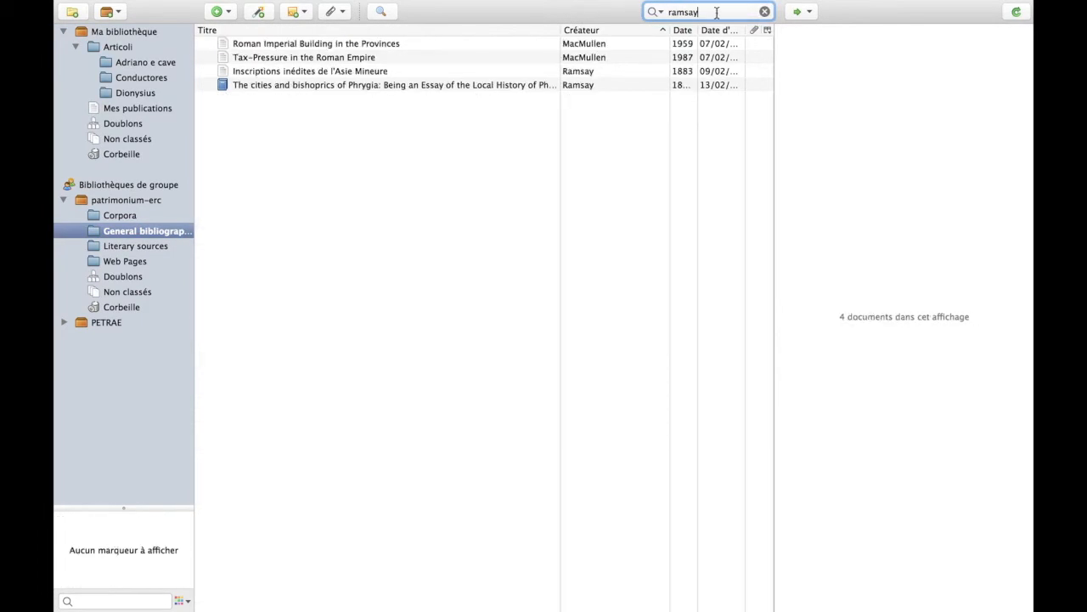
click(764, 12)
Switch to Firefox, search the Zotero group for "ramsay" from General bibliography, and select Ramsay 1895–97, The cities and bishoprics of Phrygia
key(super+Tab)
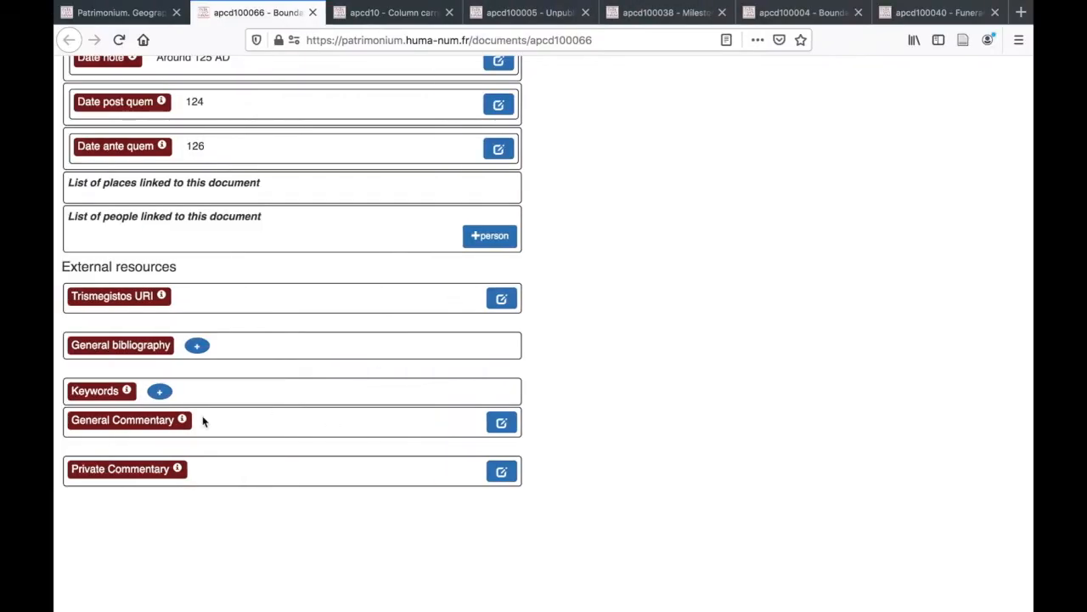
click(196, 345)
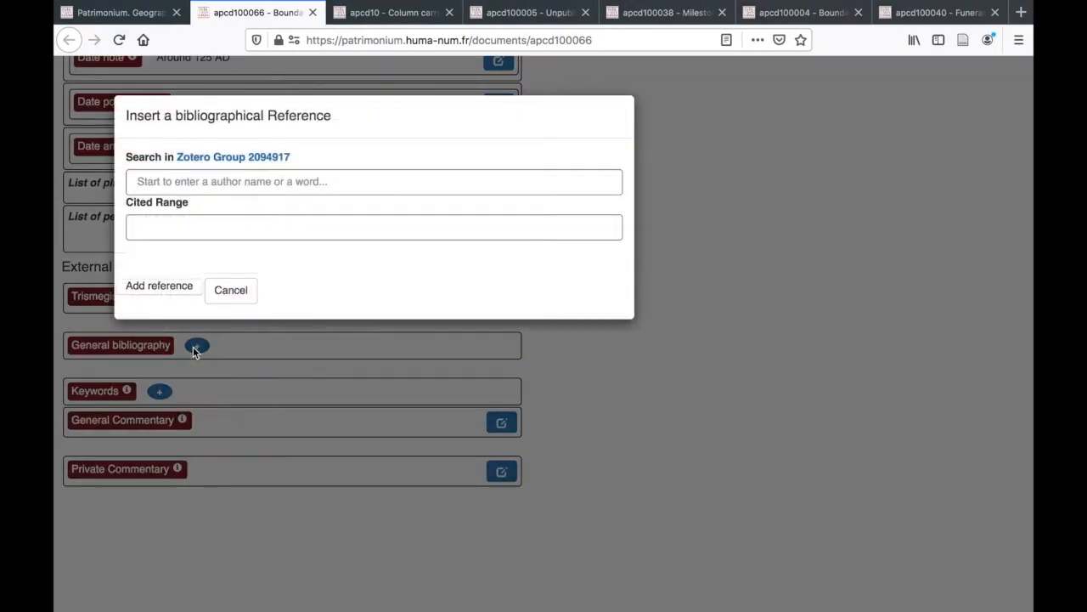
click(301, 183)
text(ramsay)
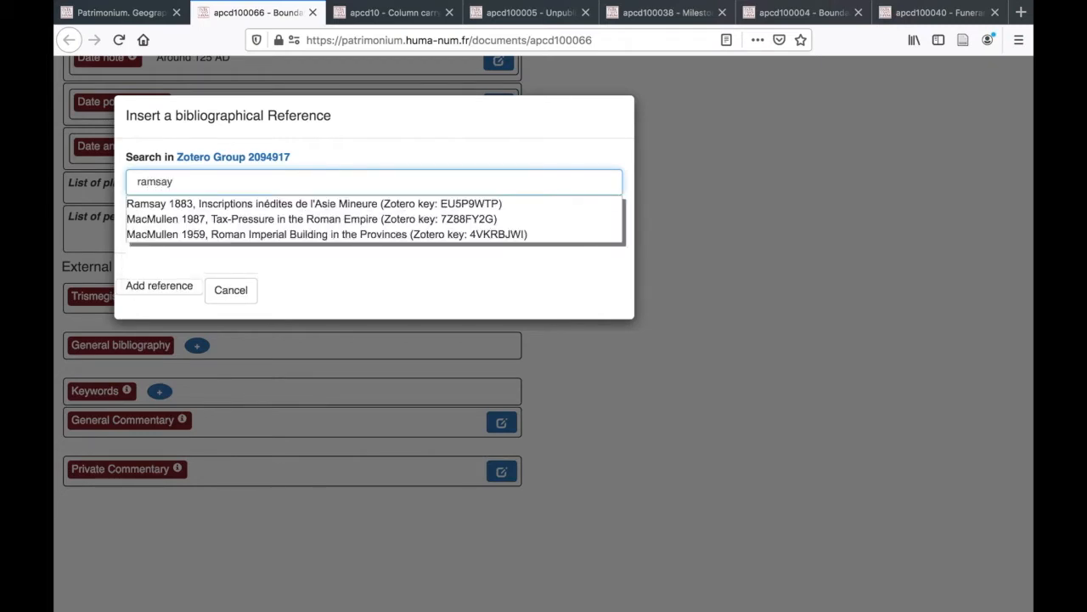
double_click(246, 178)
key(BackSpace)
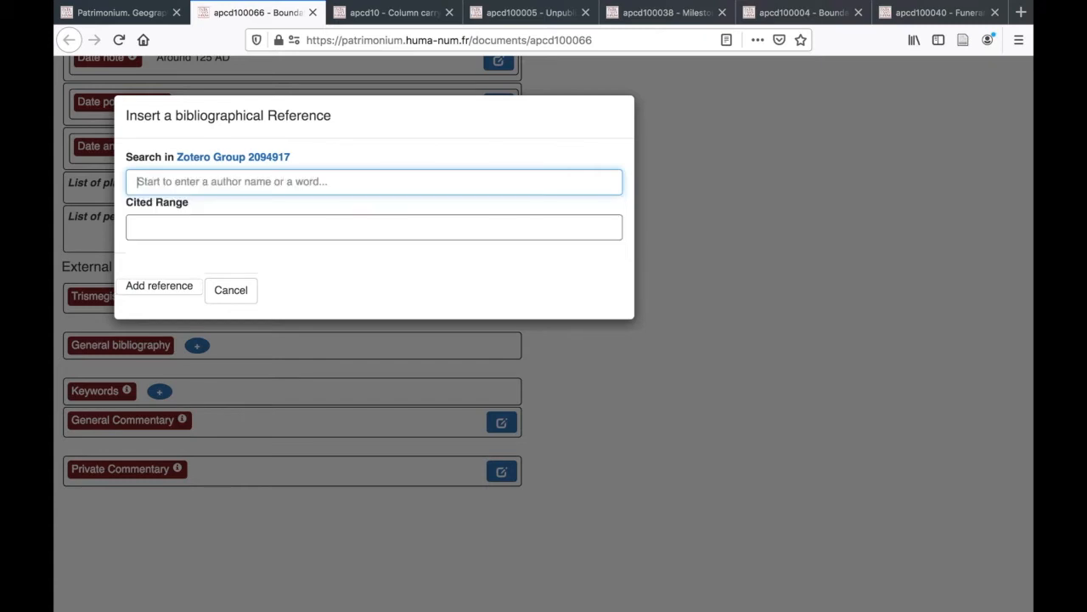
text(ramsay)
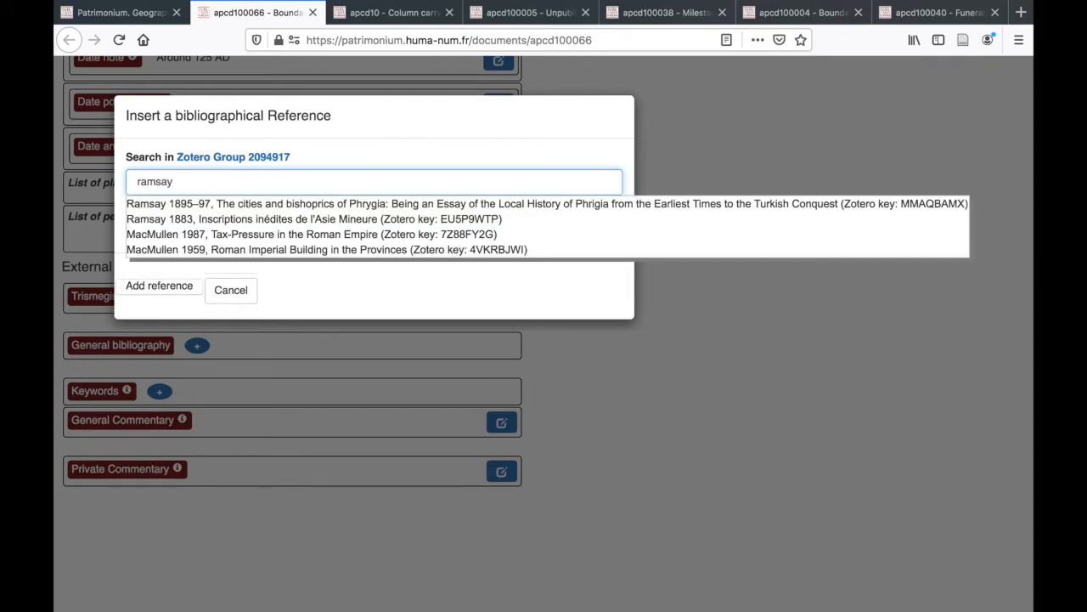
click(330, 207)
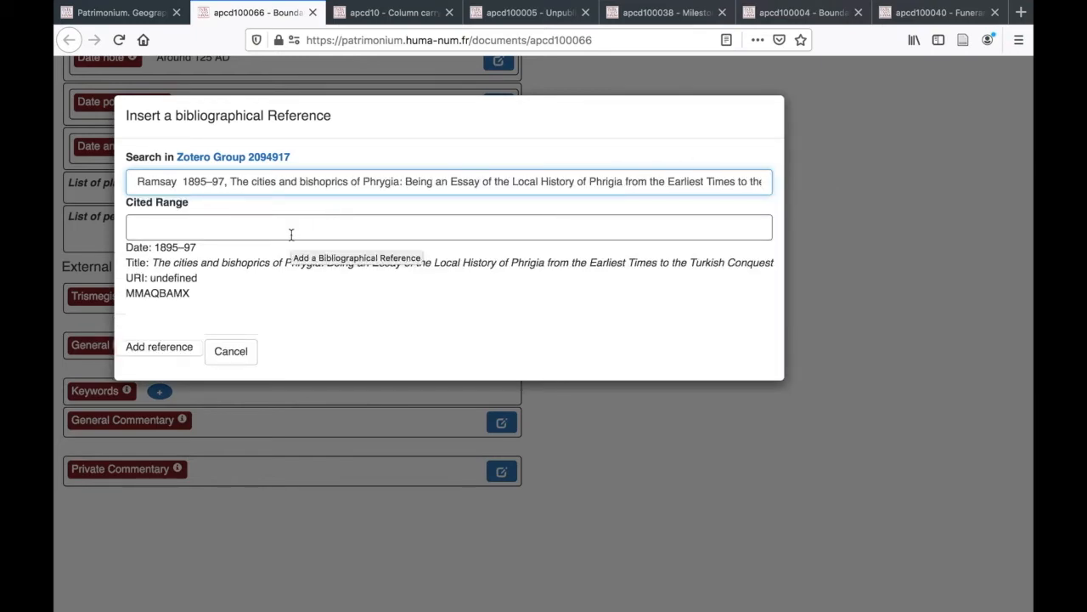
Check the citation on the PHI page in Safari, set the cited range to "756 no. 693" in Firefox, and add the reference
key(super+Tab)
key(super+Tab)
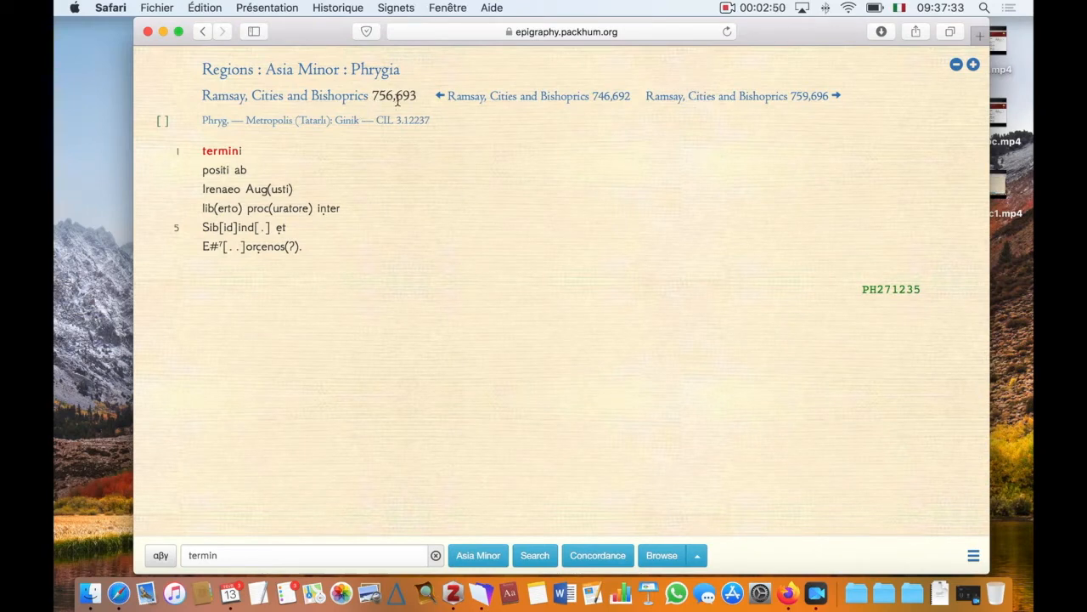
key(ctrl+Right)
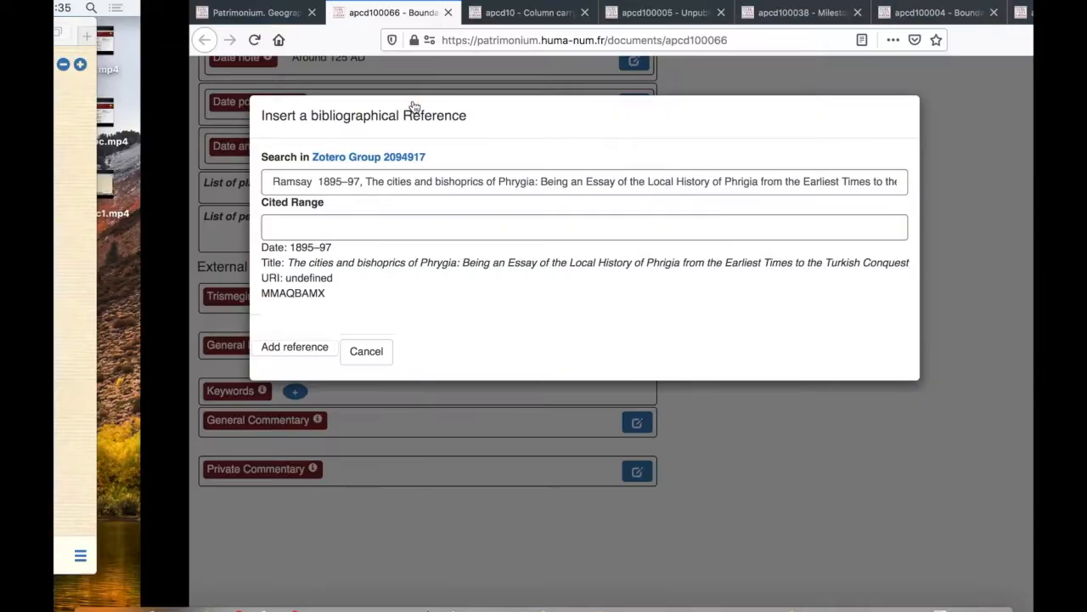
click(346, 224)
text(75)
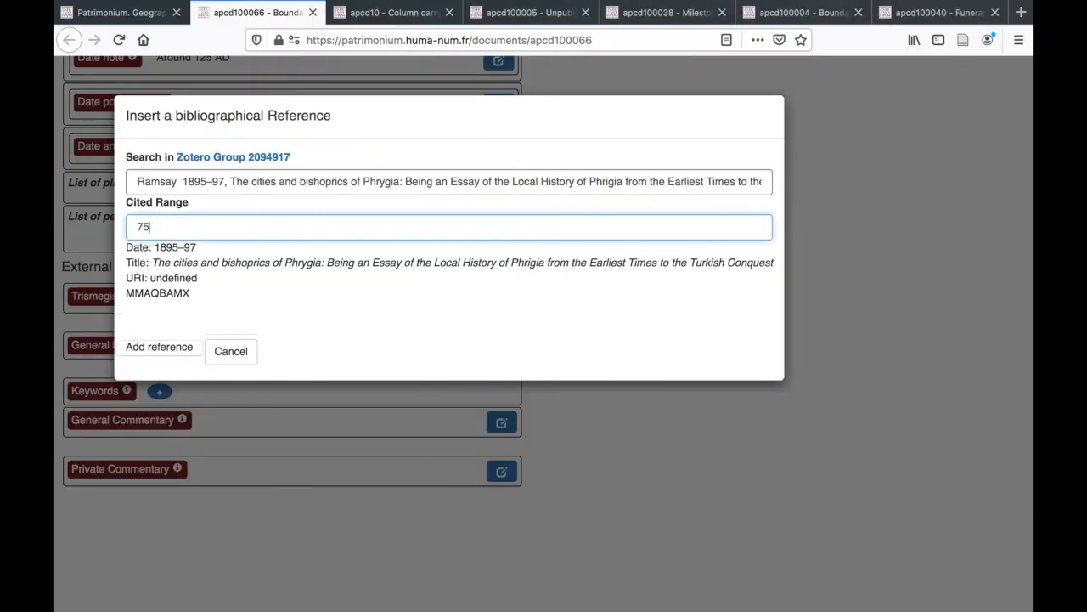
text(6 no. 693)
click(158, 350)
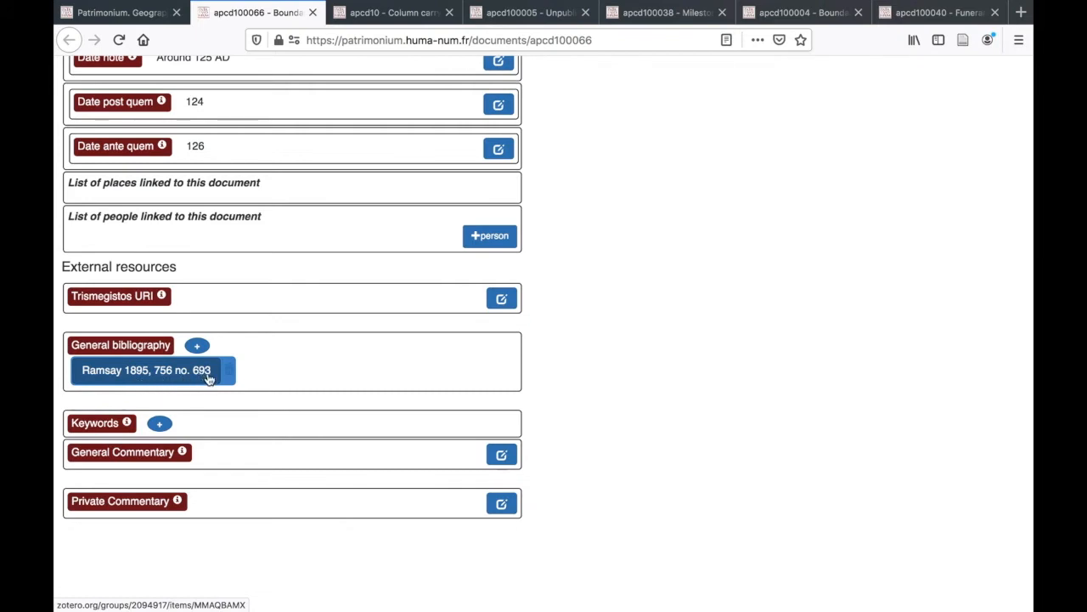
Open the entry form for a new keyword on the boundary stone record
scroll(429, 355, up, 1)
scroll(429, 355, down, 2)
scroll(429, 355, up, 6)
scroll(429, 355, down, 3)
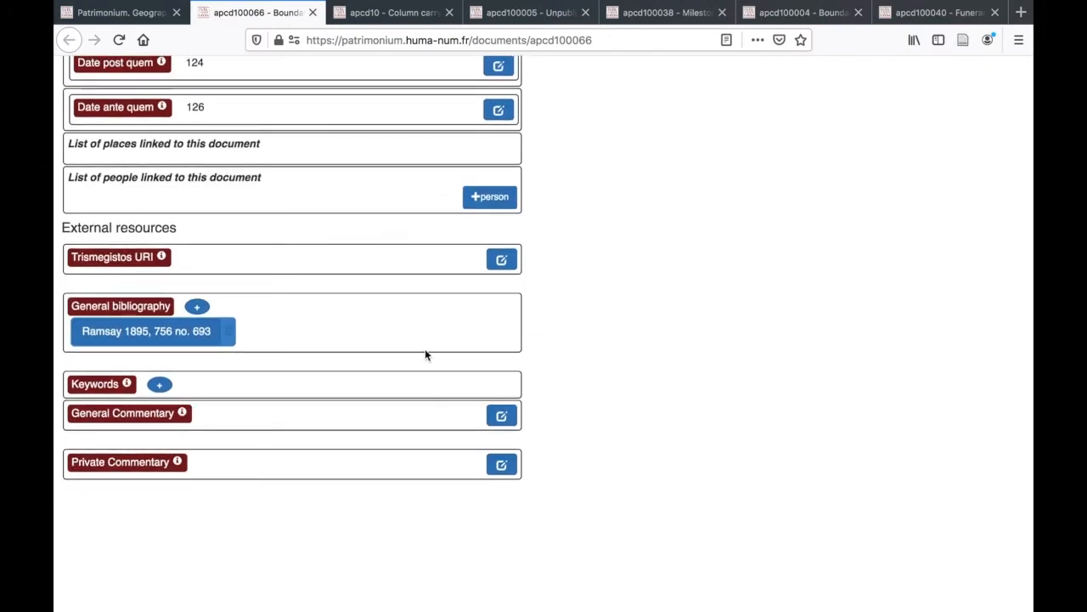
click(160, 386)
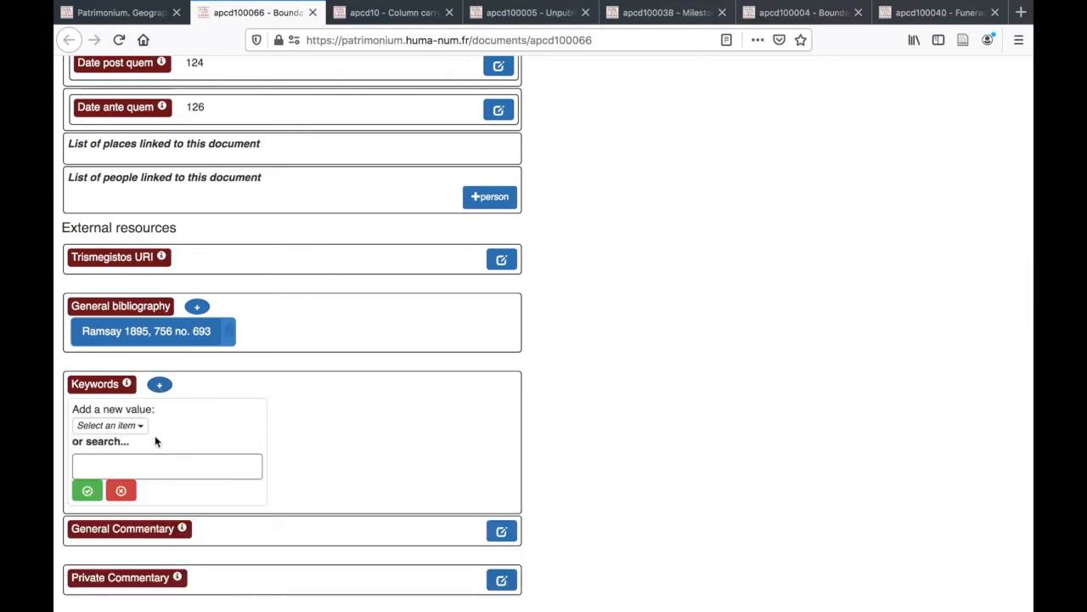
scroll(393, 443, down, 2)
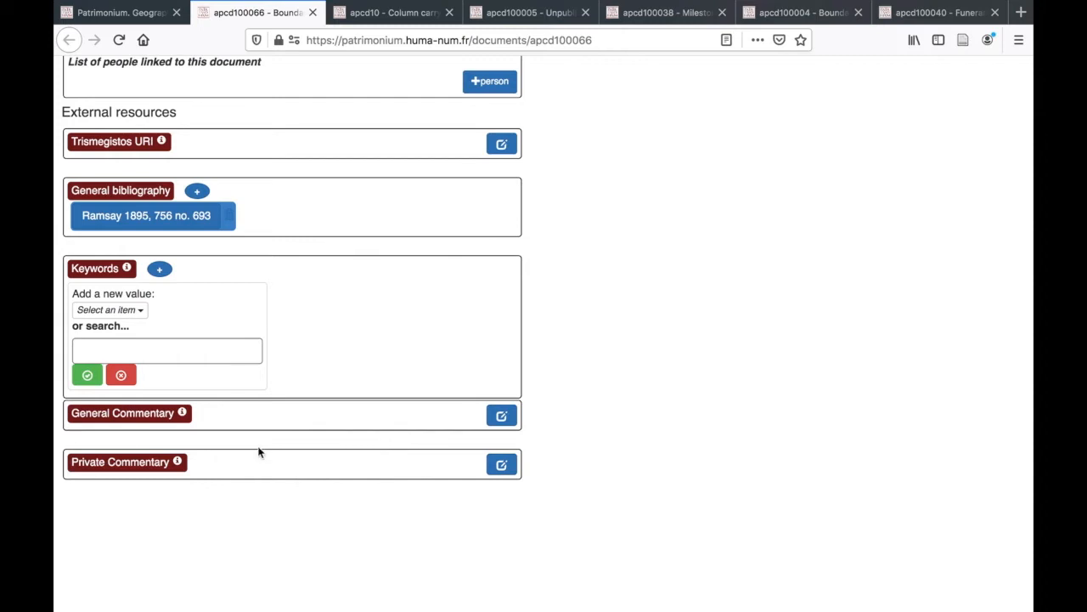
Look over the record's overview from the title and editions through the datation, bibliography, keyword and commentary fields
key(super+Tab)
scroll(380, 326, up, 10)
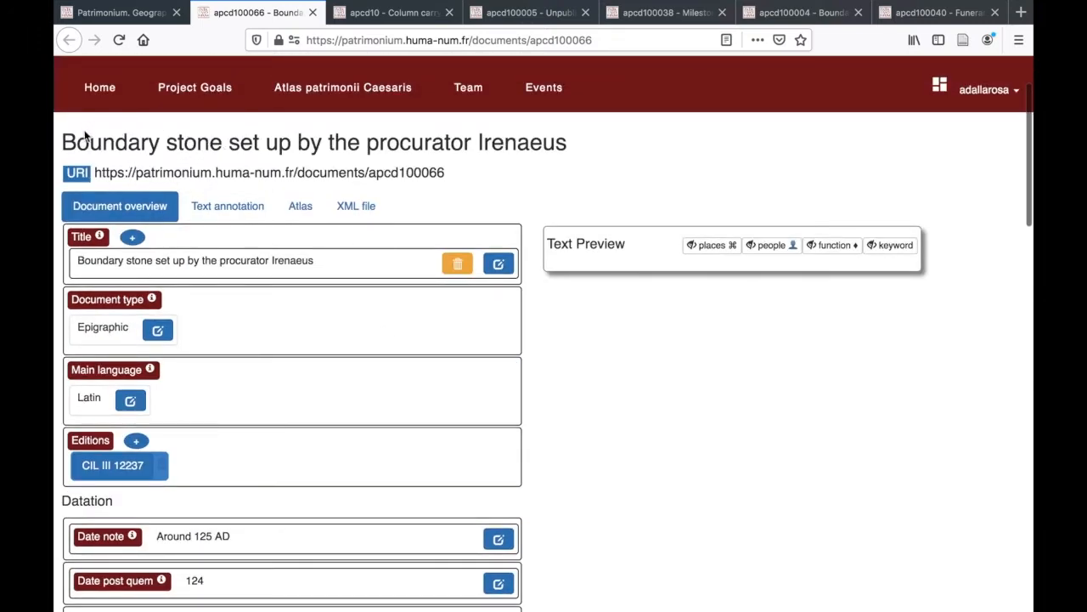
scroll(359, 459, down, 5)
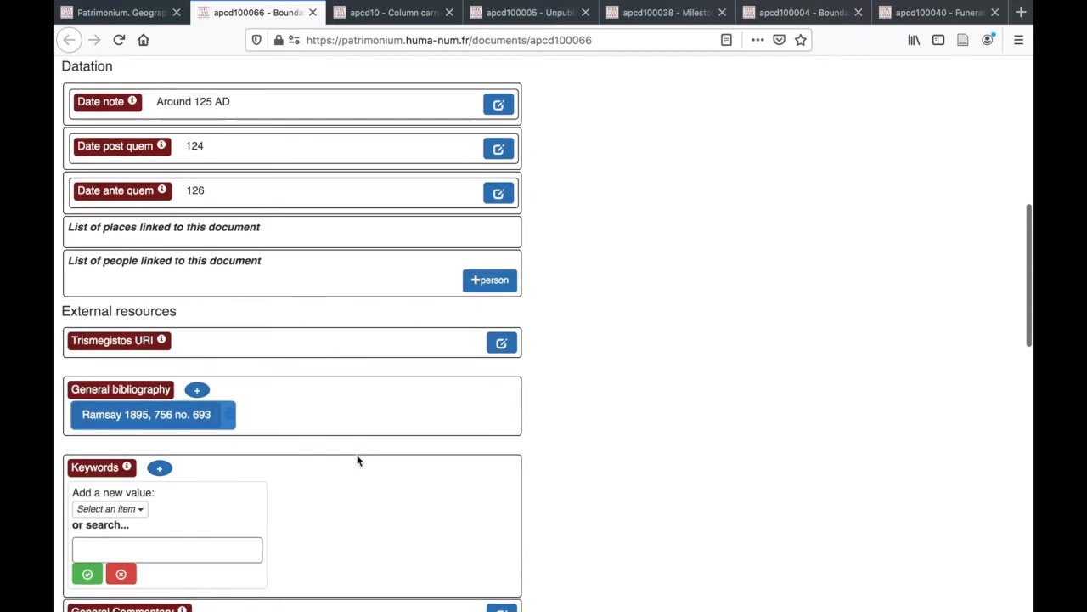
scroll(358, 461, down, 1)
click(220, 474)
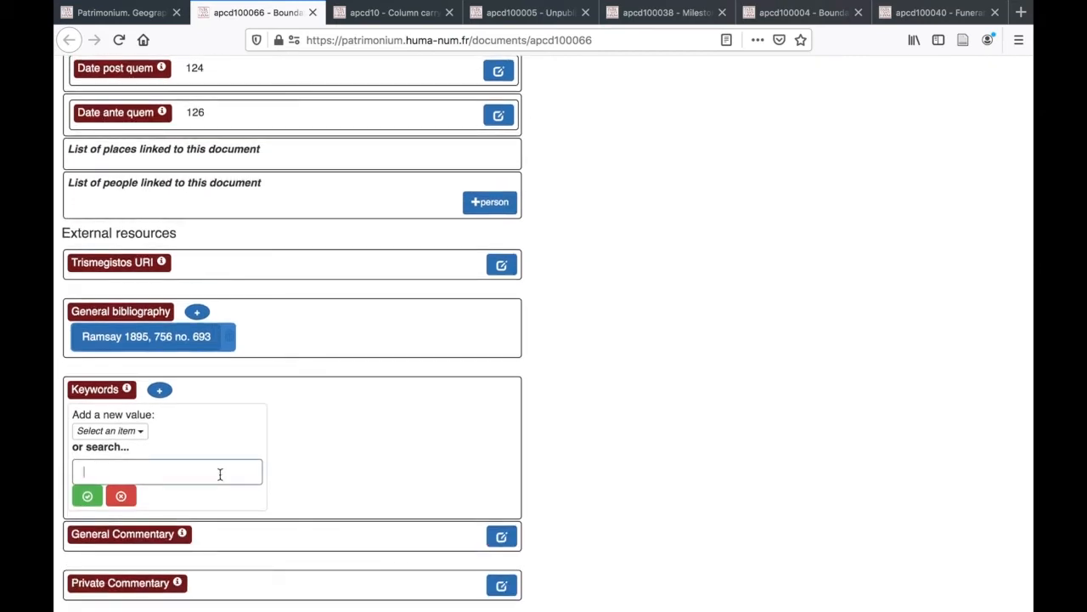
click(213, 445)
scroll(390, 477, down, 1)
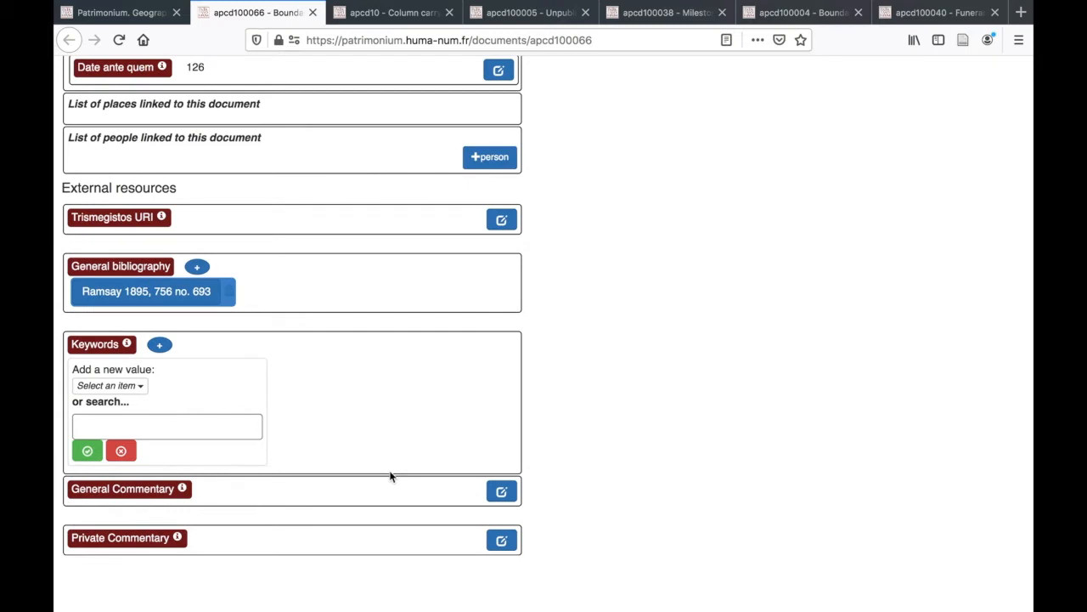
scroll(236, 399, down, 2)
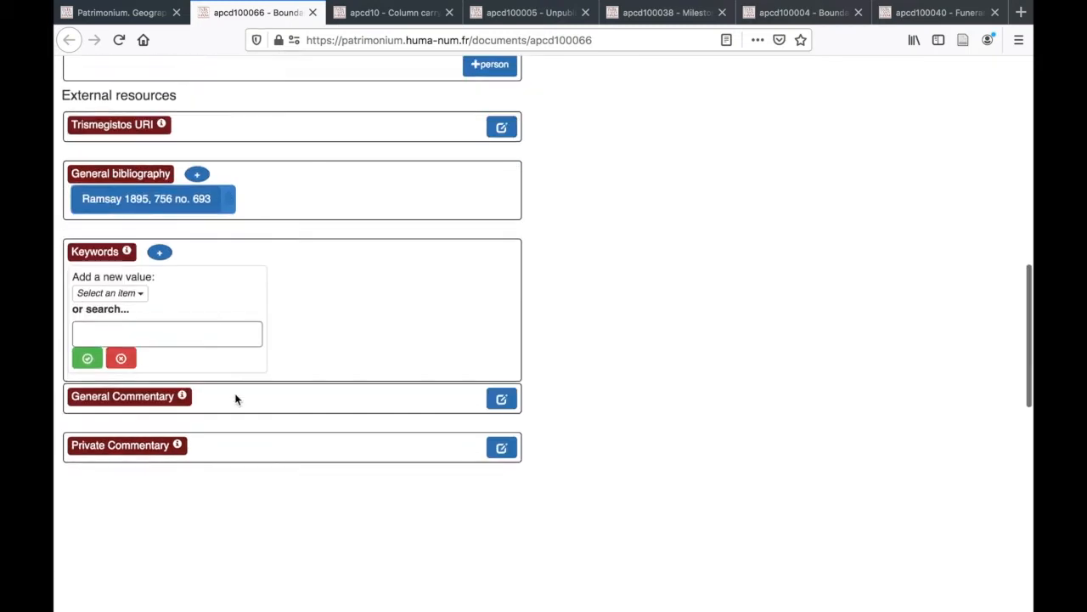
Look through the keyword categories, choose "Boundary settings" under Roman law, and save it as the record's keyword
click(133, 295)
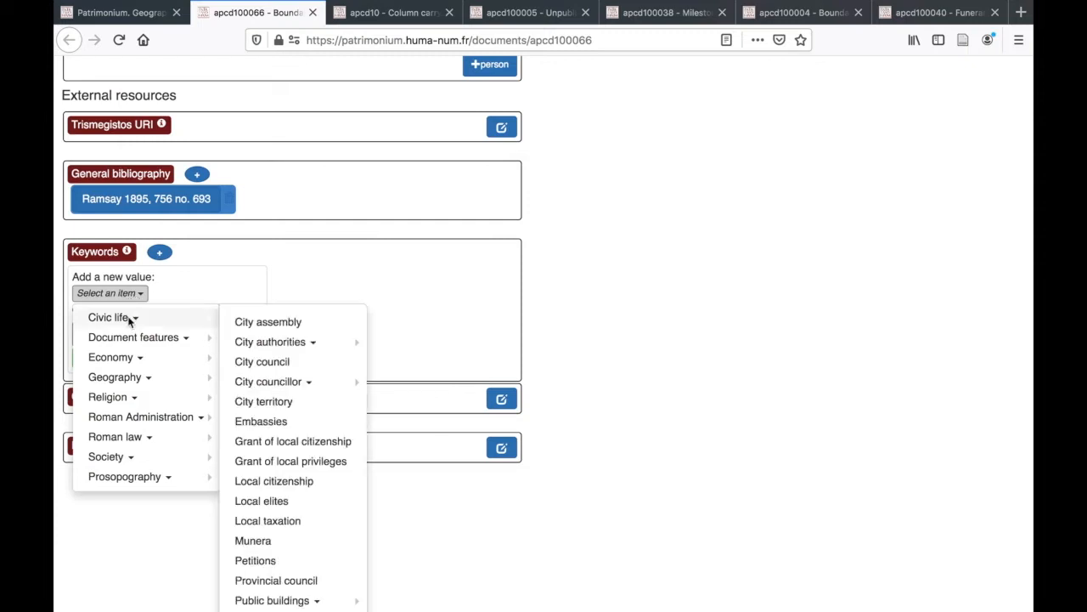
mouse_move(126, 361)
scroll(165, 318, down, 2)
mouse_move(167, 321)
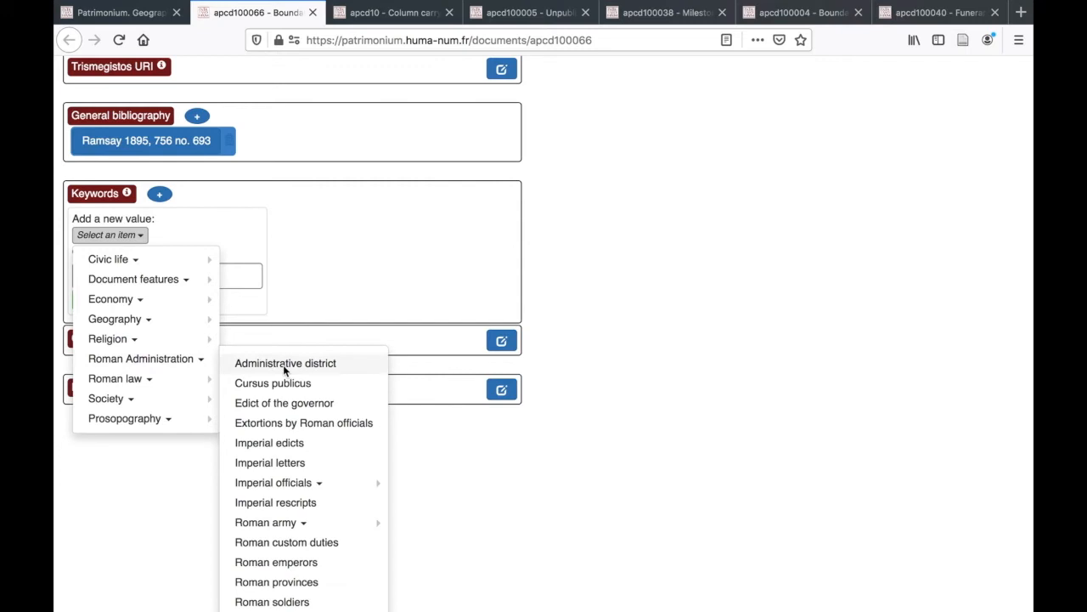
scroll(283, 366, down, 5)
scroll(284, 373, up, 2)
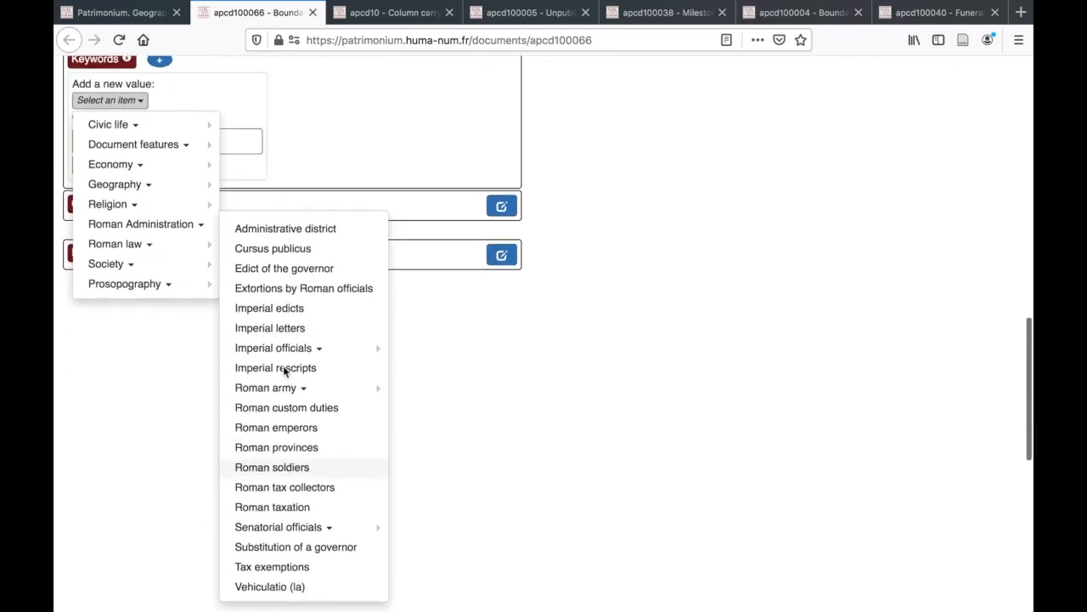
mouse_move(137, 268)
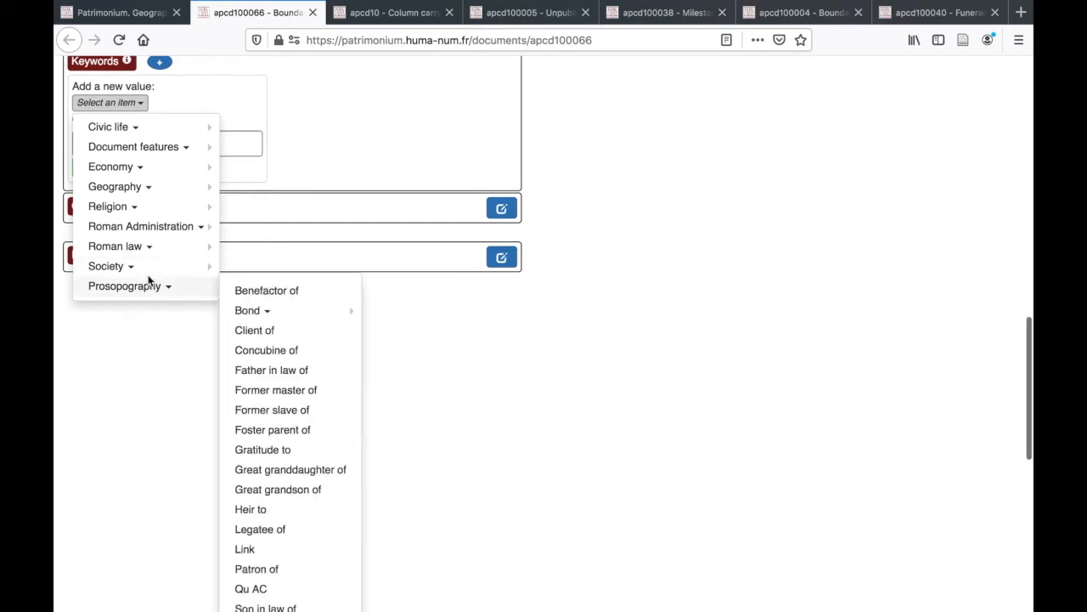
mouse_move(180, 237)
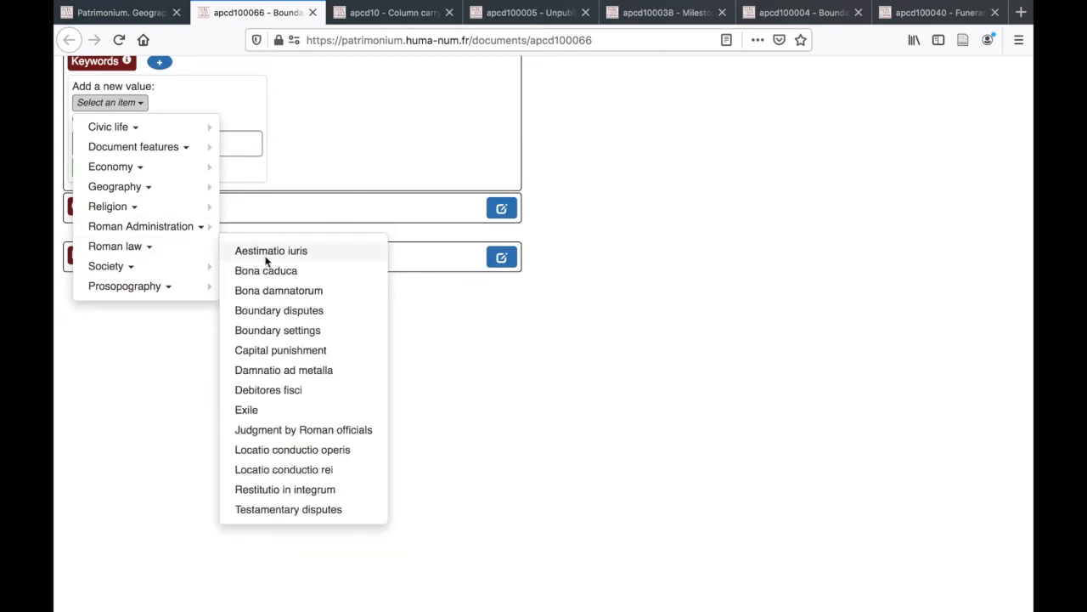
click(271, 330)
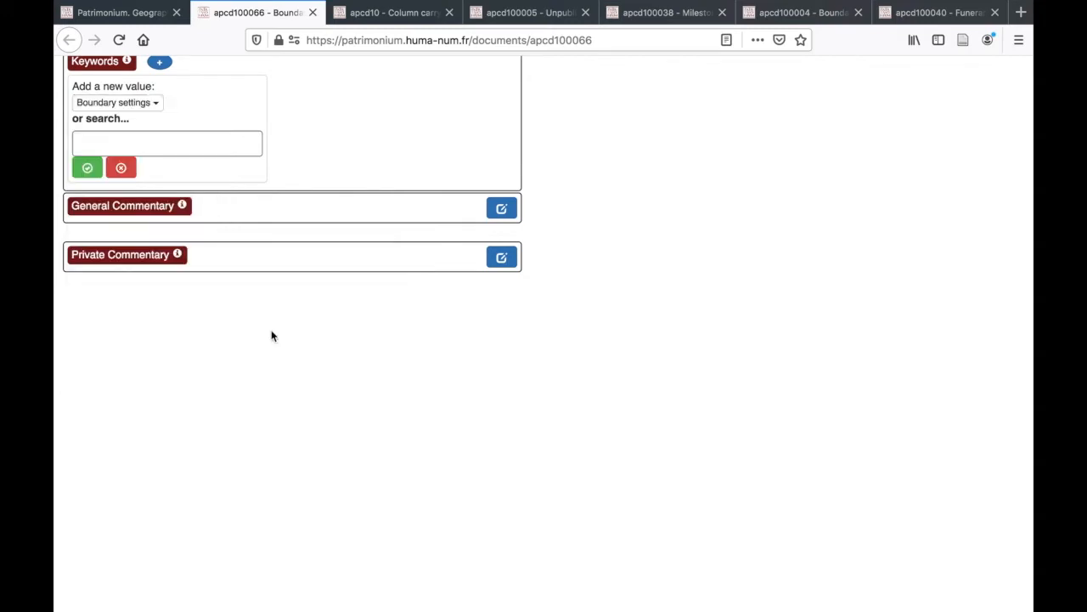
scroll(308, 189, up, 3)
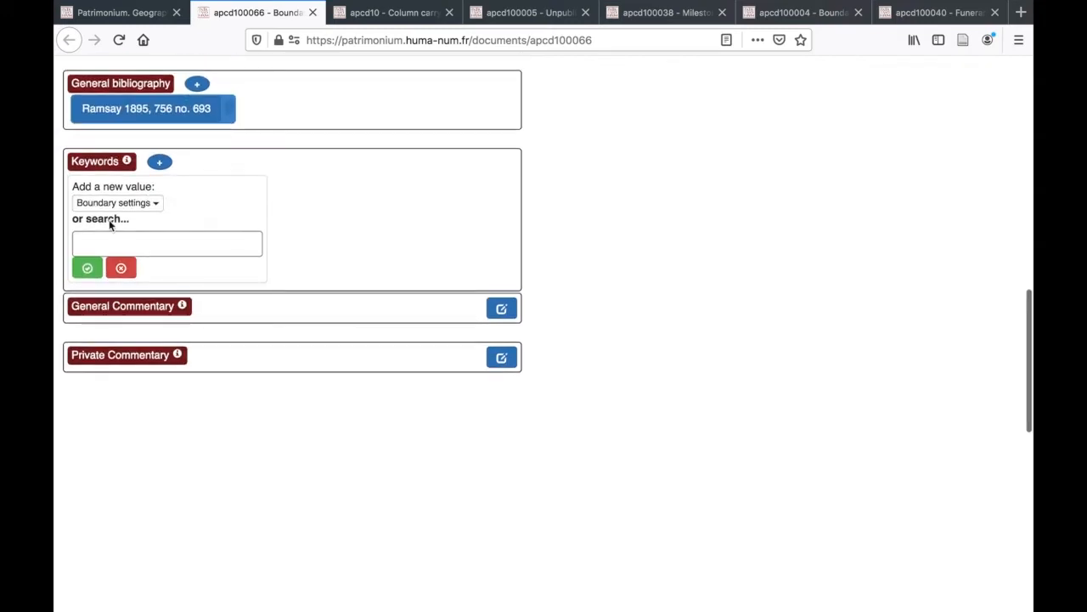
click(86, 276)
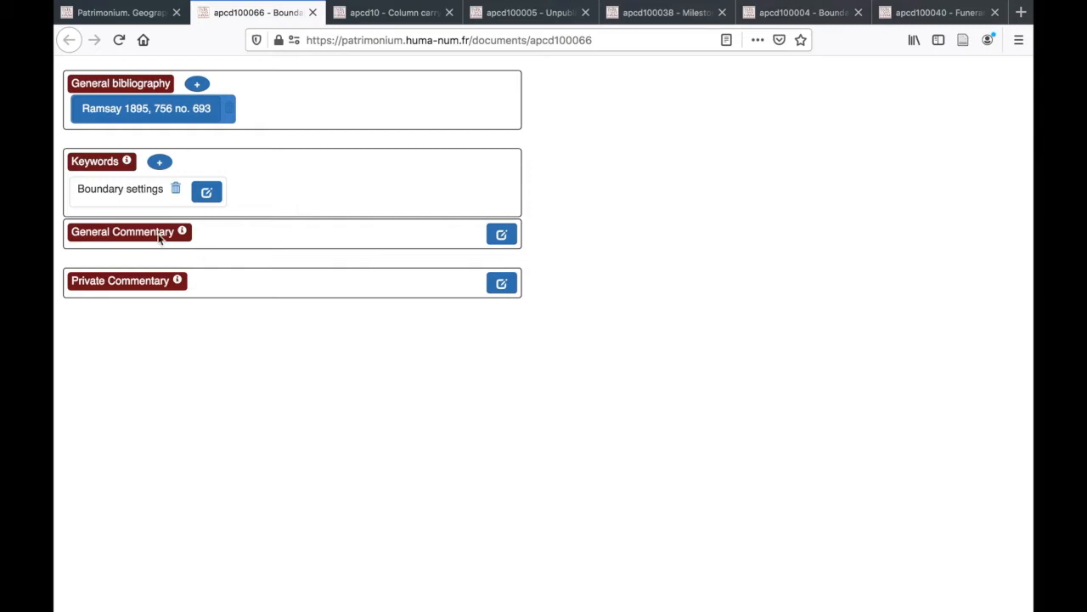
Start a second keyword entry on the boundary stone record, search for "rural", and choose "Rural communities"
scroll(392, 226, up, 1)
scroll(393, 226, up, 10)
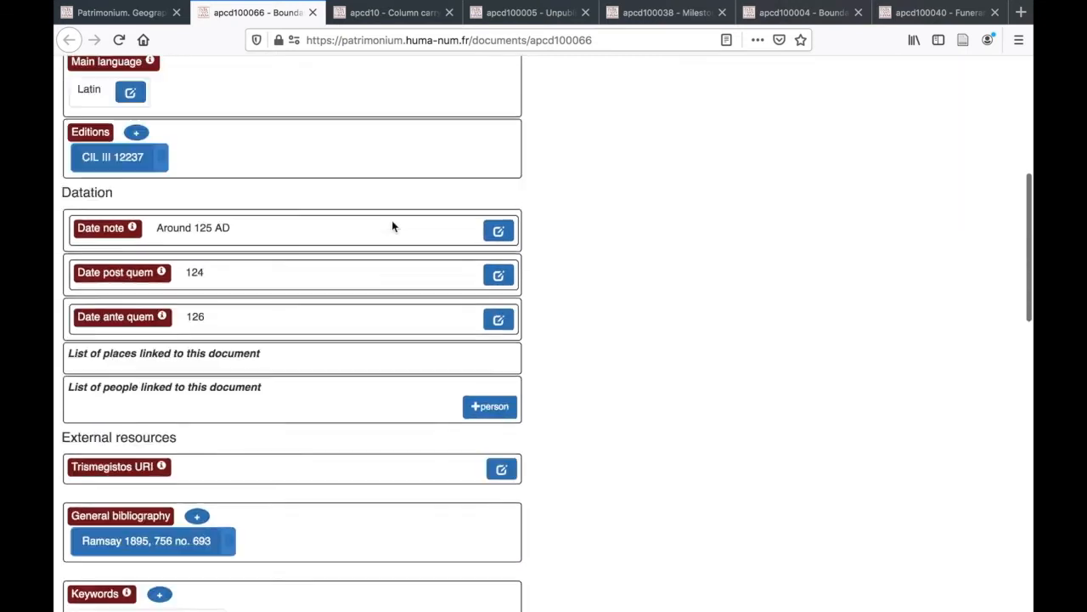
scroll(393, 226, down, 4)
scroll(392, 226, down, 4)
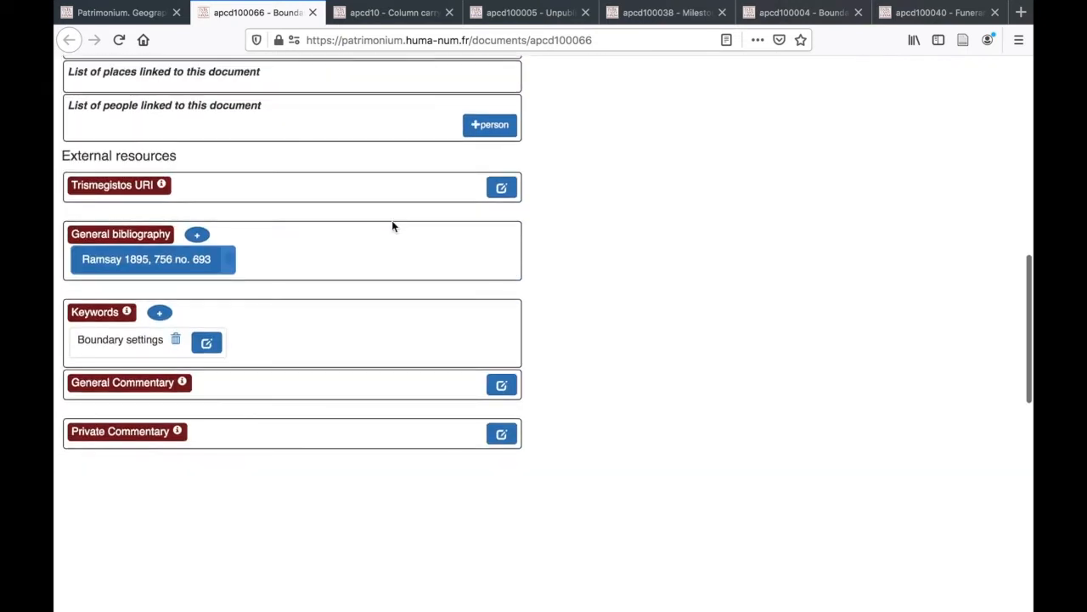
click(157, 315)
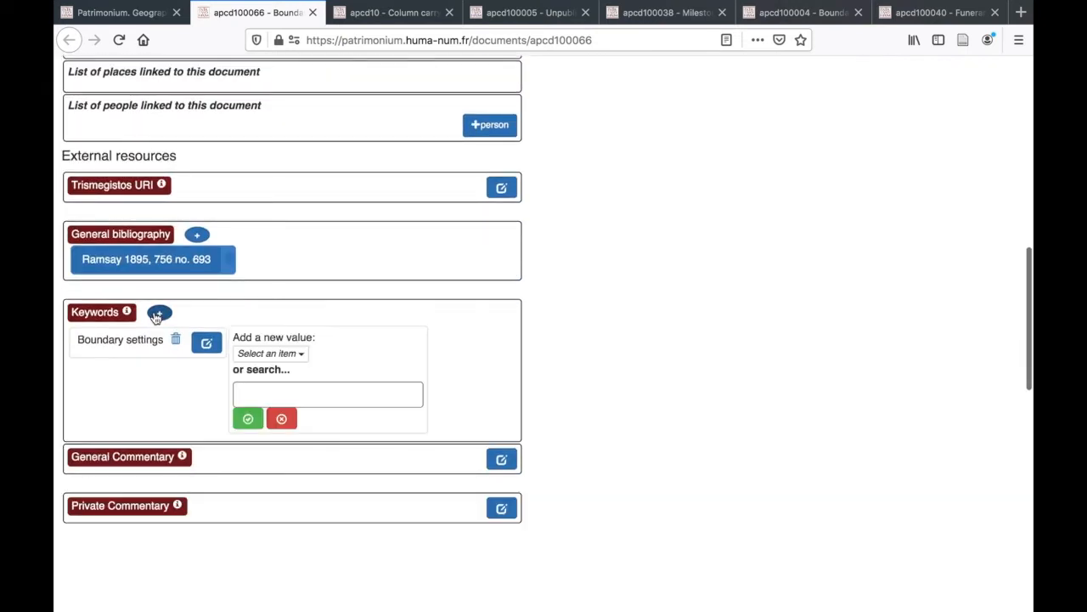
click(272, 353)
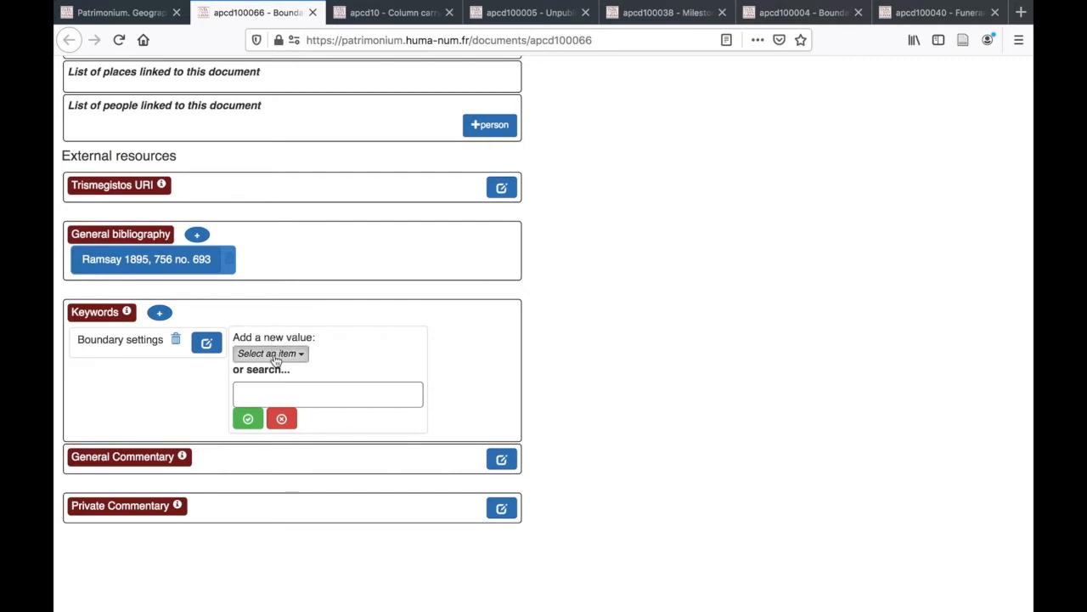
click(498, 330)
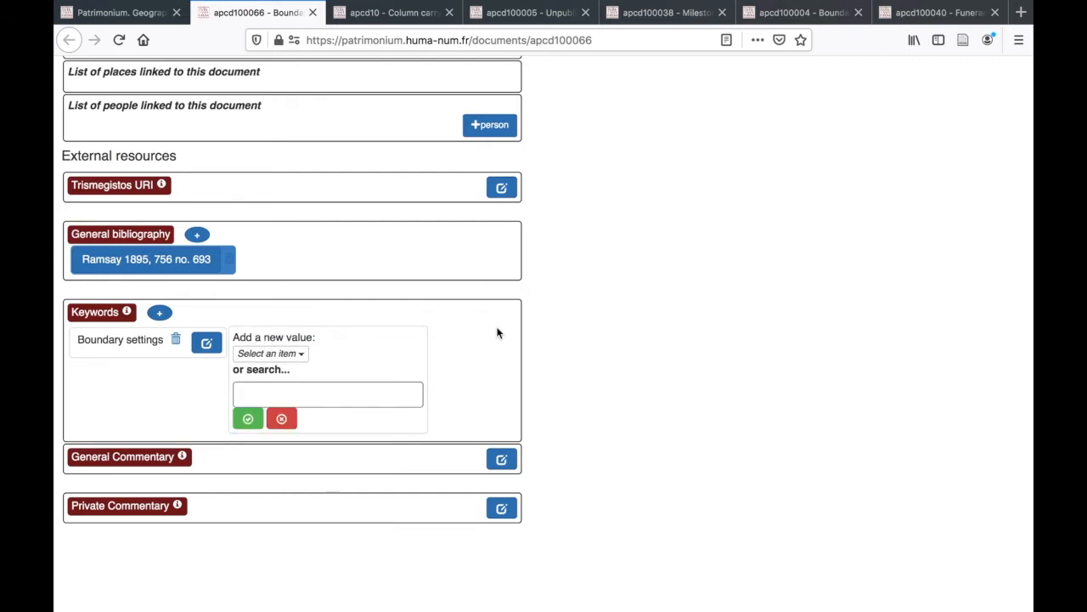
click(332, 391)
text(rural)
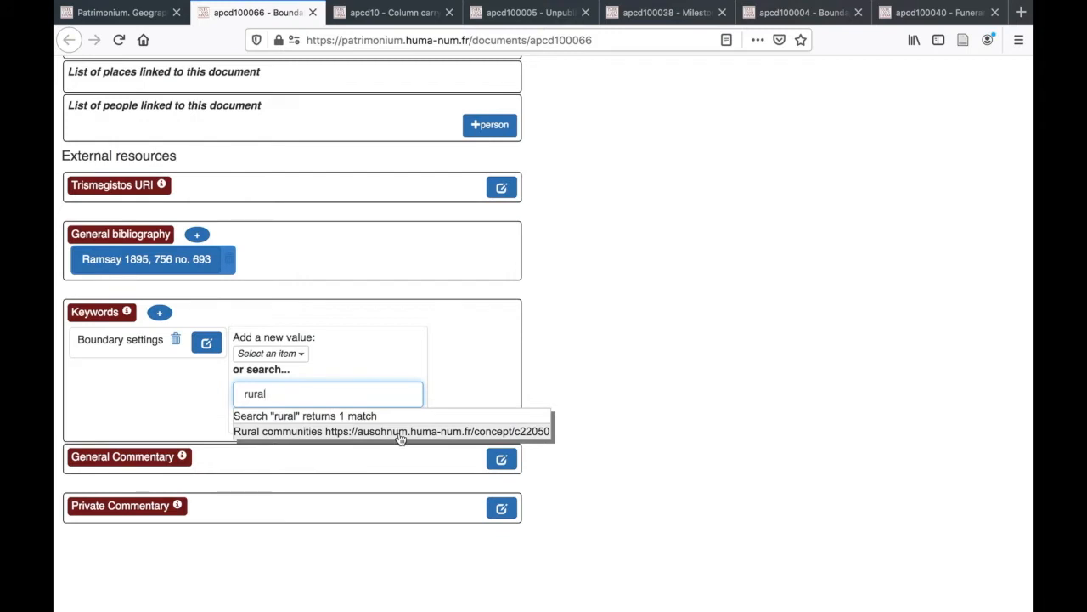
click(400, 432)
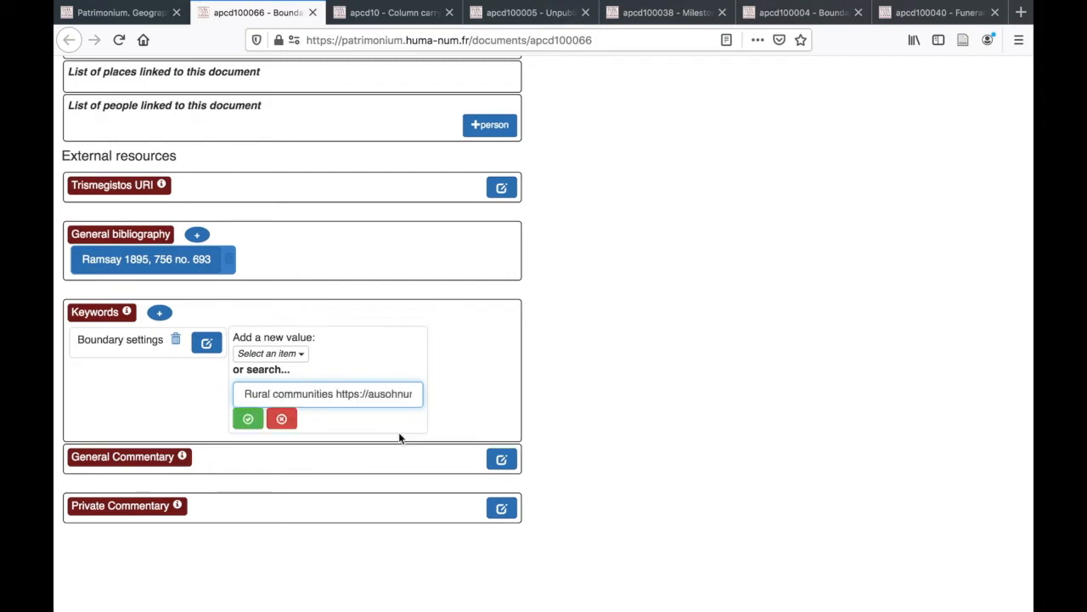
Look through the keyword categories, including Religion, Society and Roman Administration, and save "Rural communities" as the record's additional keyword
click(295, 357)
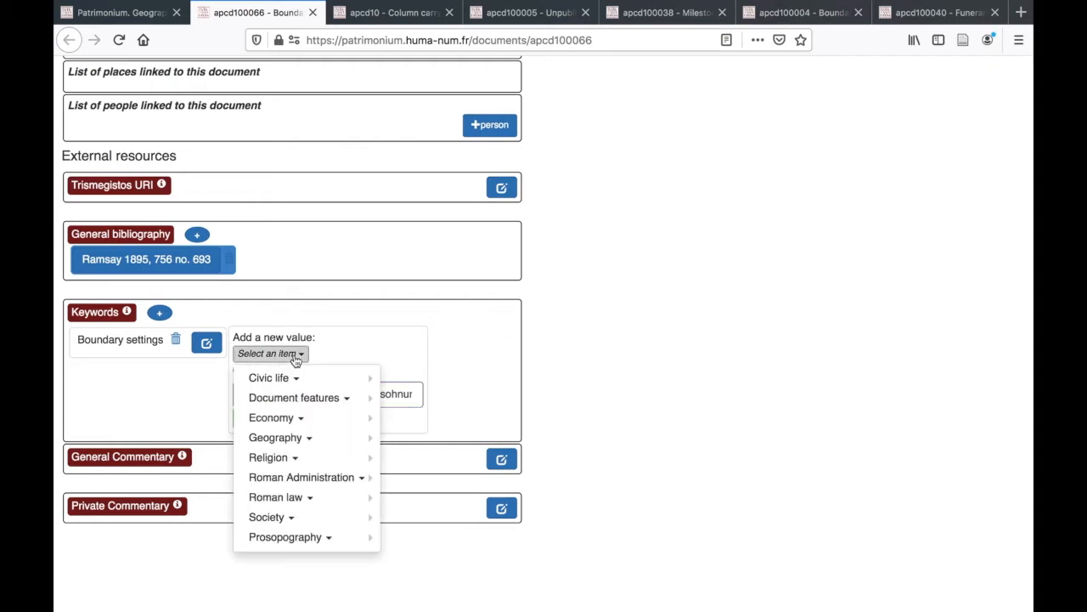
mouse_move(283, 417)
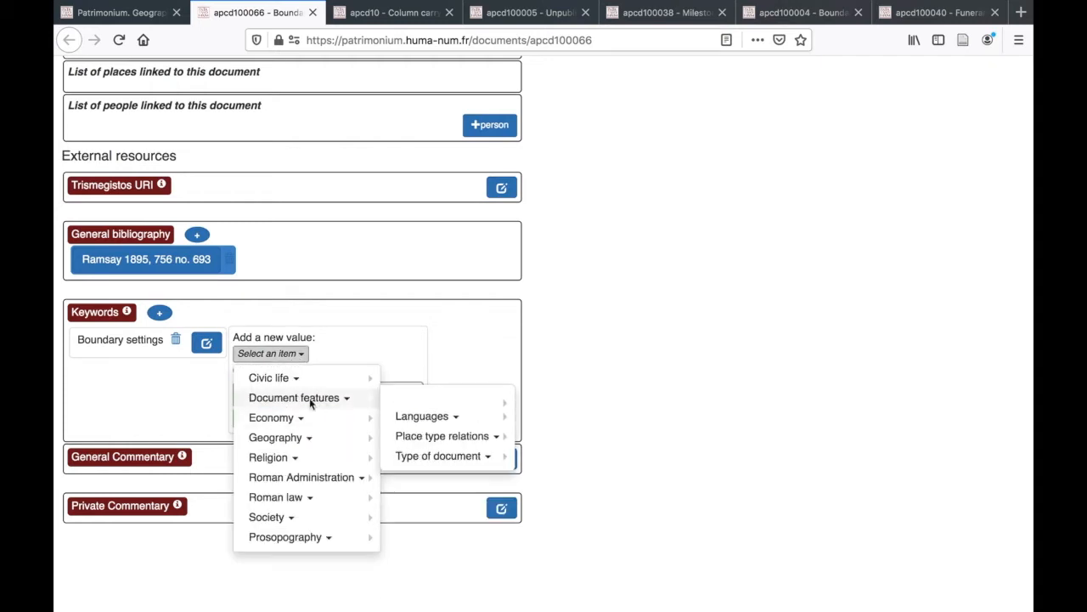
mouse_move(290, 459)
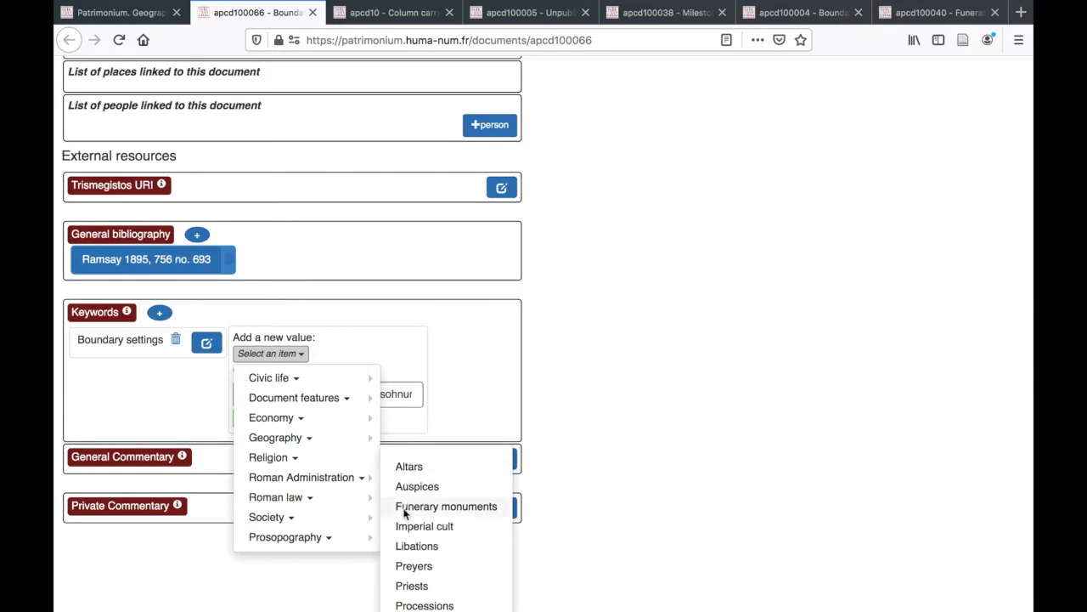
scroll(400, 509, down, 3)
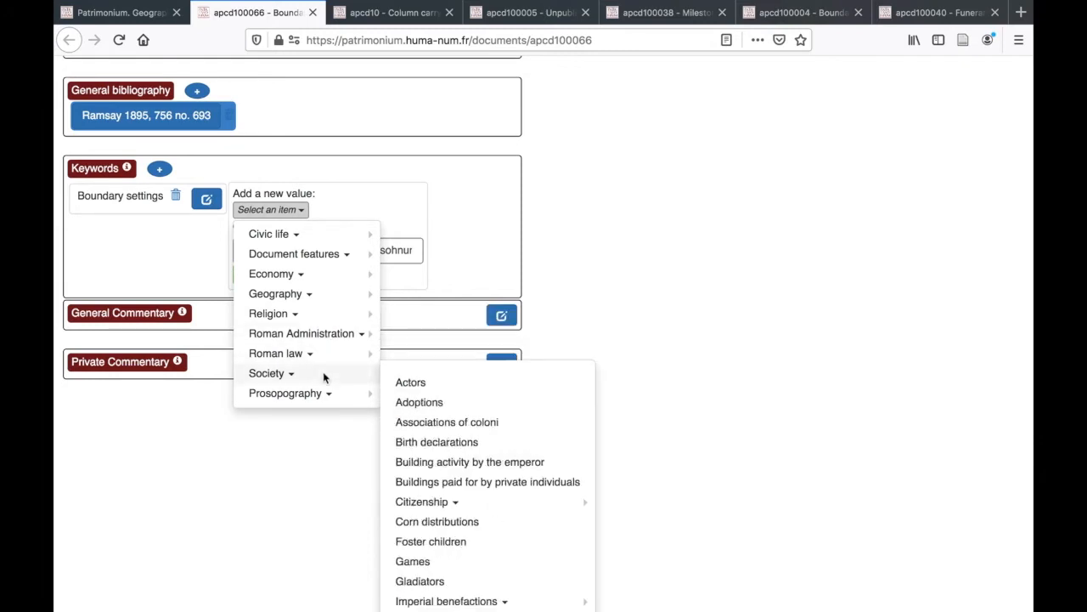
mouse_move(350, 335)
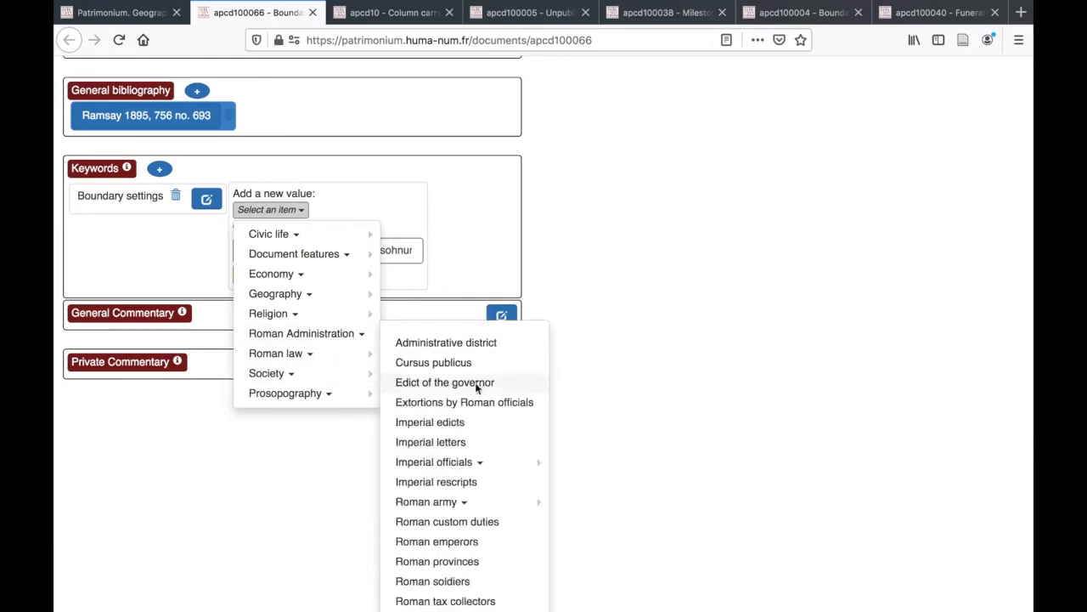
scroll(437, 478, down, 3)
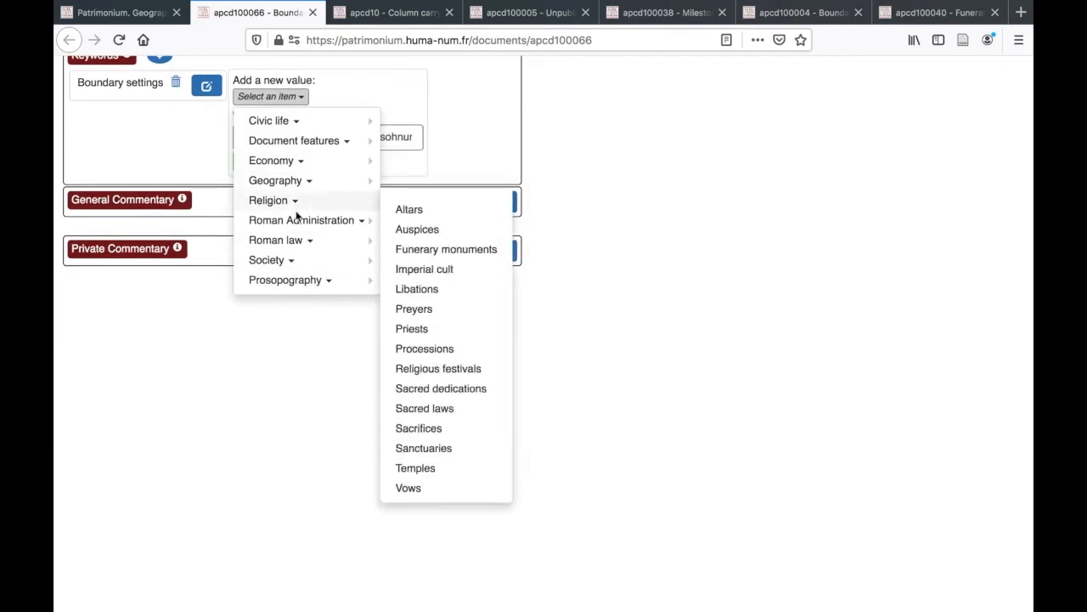
mouse_move(292, 284)
click(472, 137)
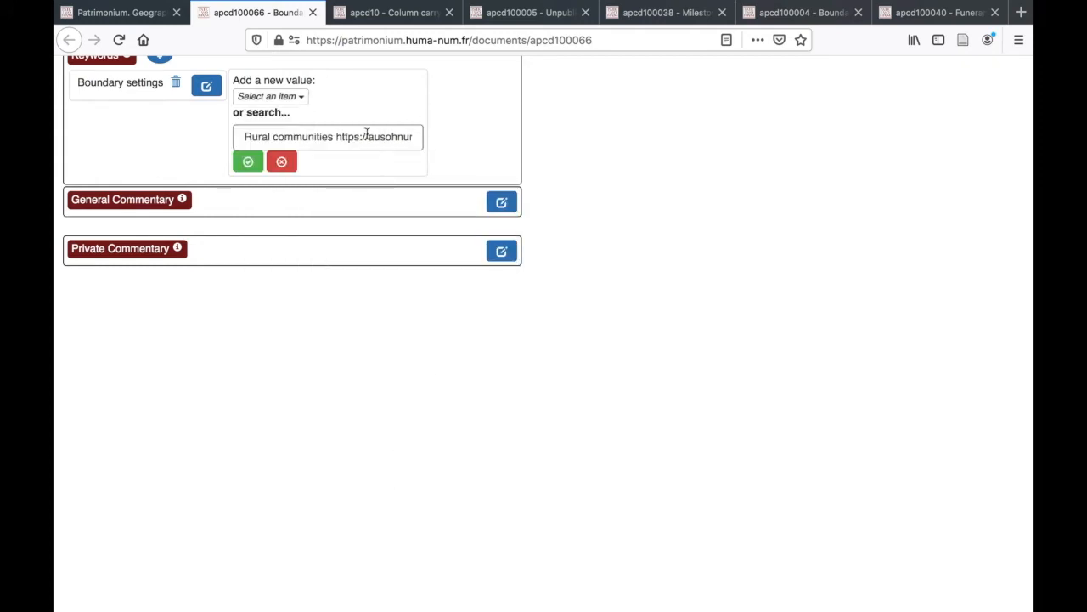
scroll(510, 143, up, 2)
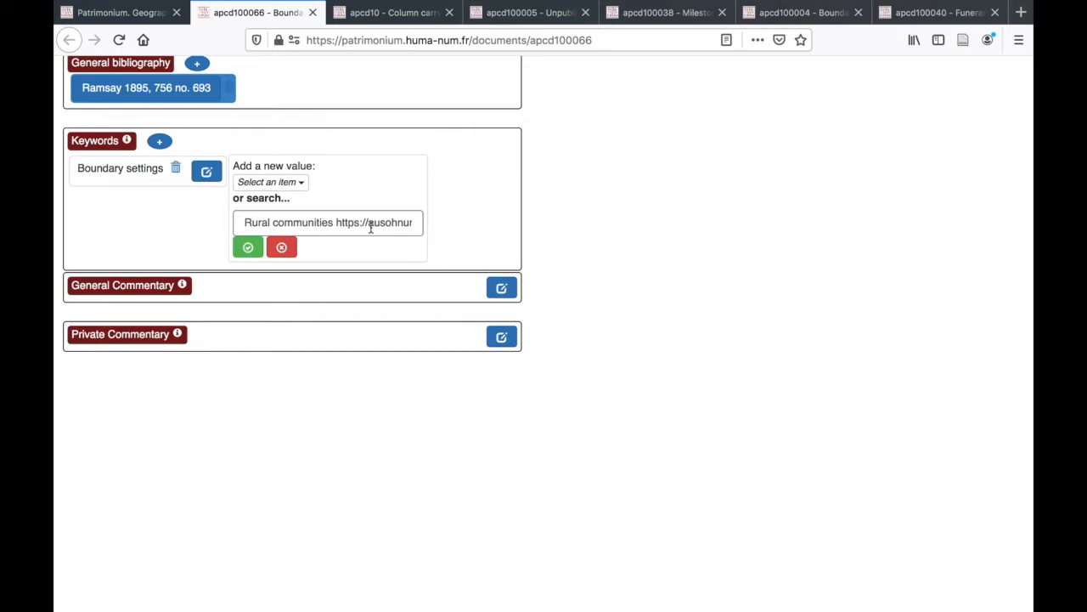
click(248, 248)
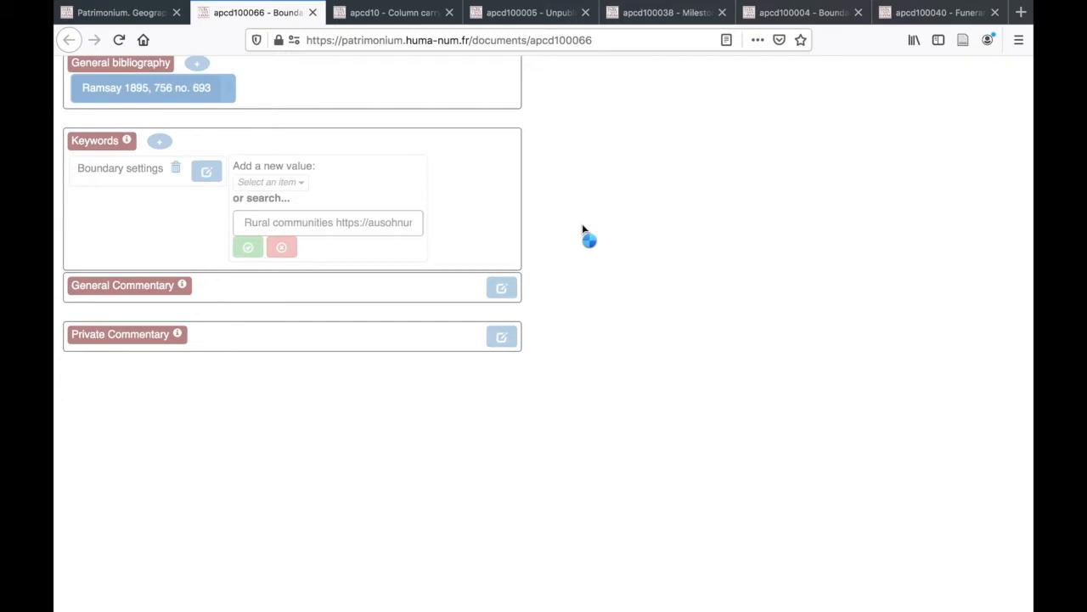
Review the completed document overview, checking the title, type, language, edition, dating, bibliography and both keywords
scroll(582, 229, up, 2)
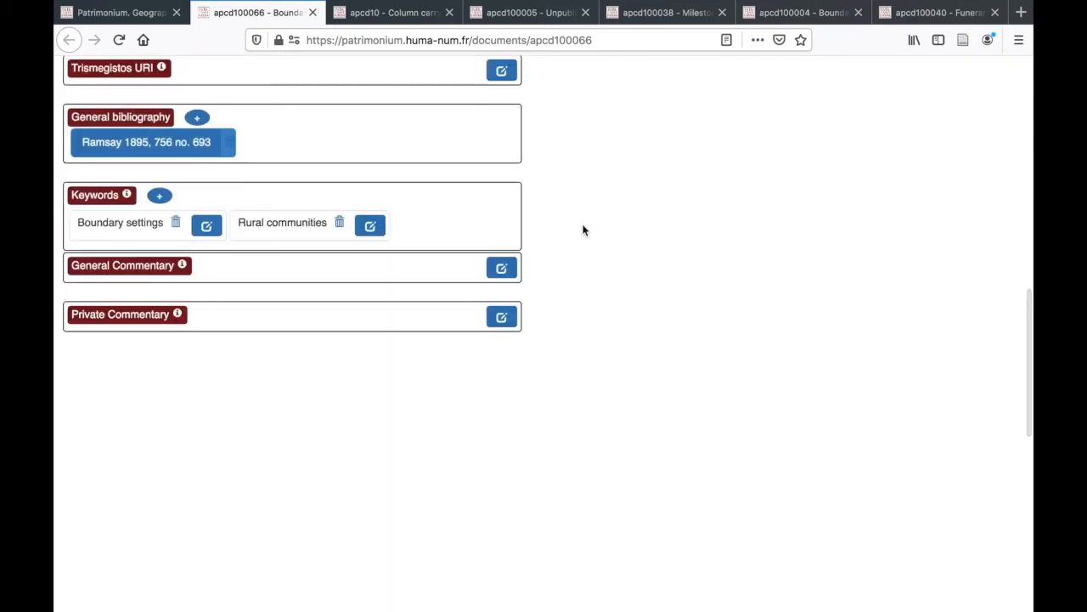
scroll(573, 237, up, 6)
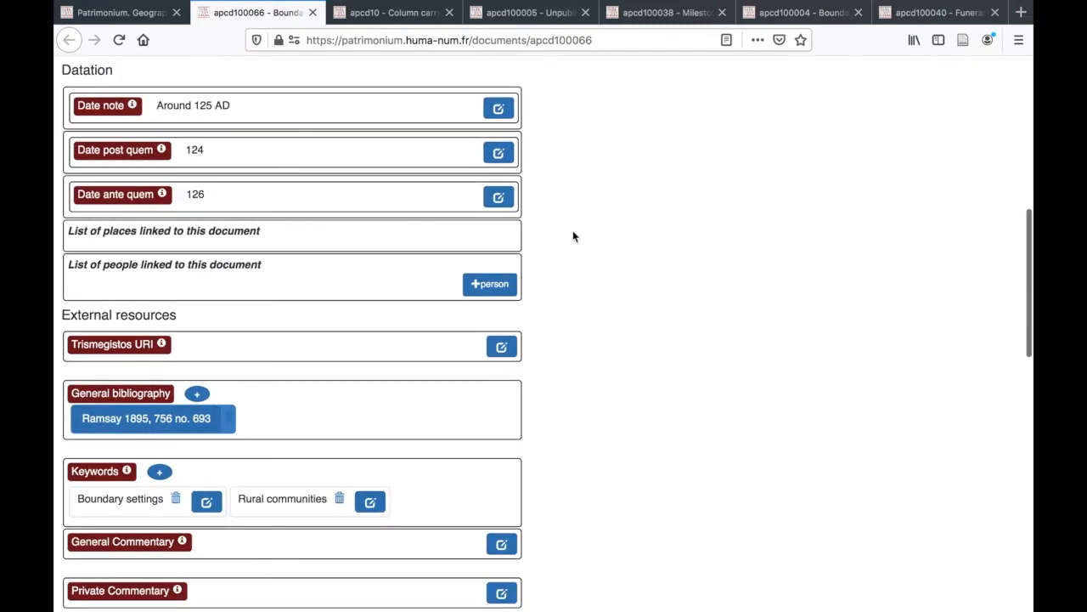
scroll(573, 236, down, 4)
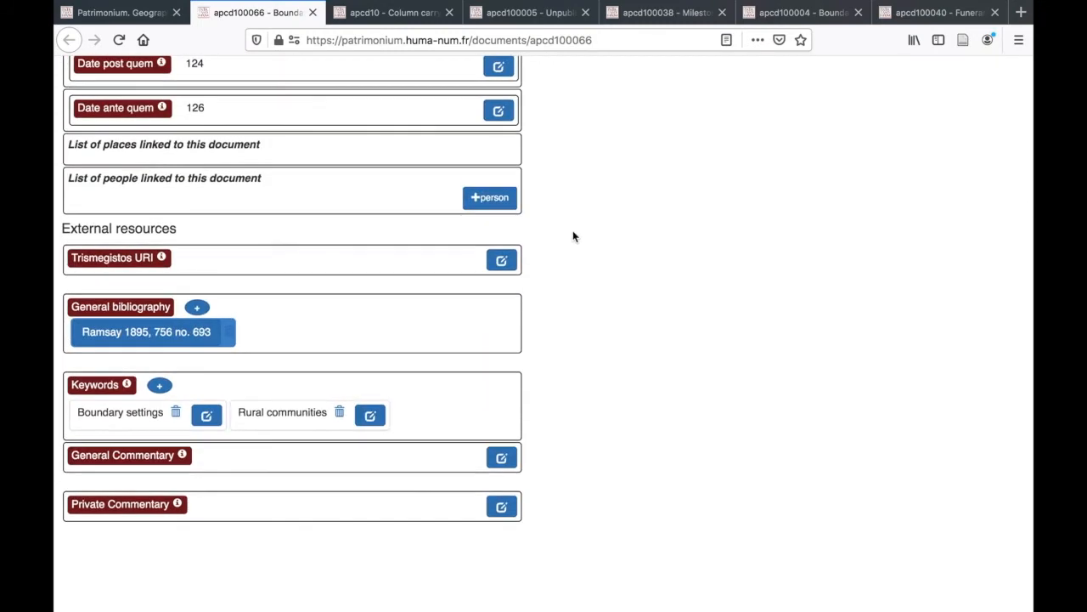
scroll(573, 236, up, 6)
scroll(572, 236, up, 4)
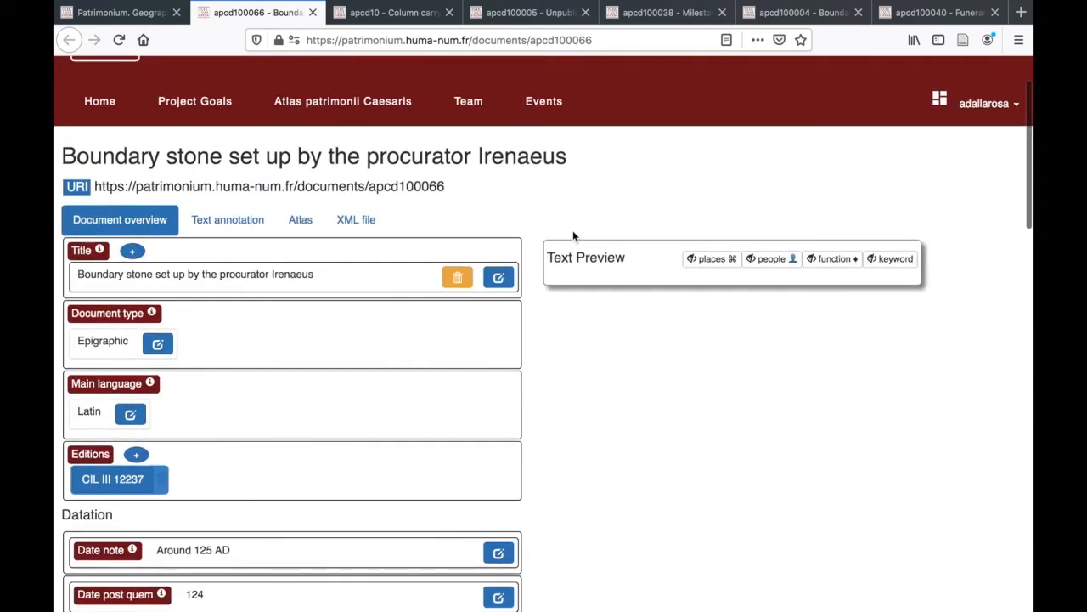
scroll(503, 485, down, 1)
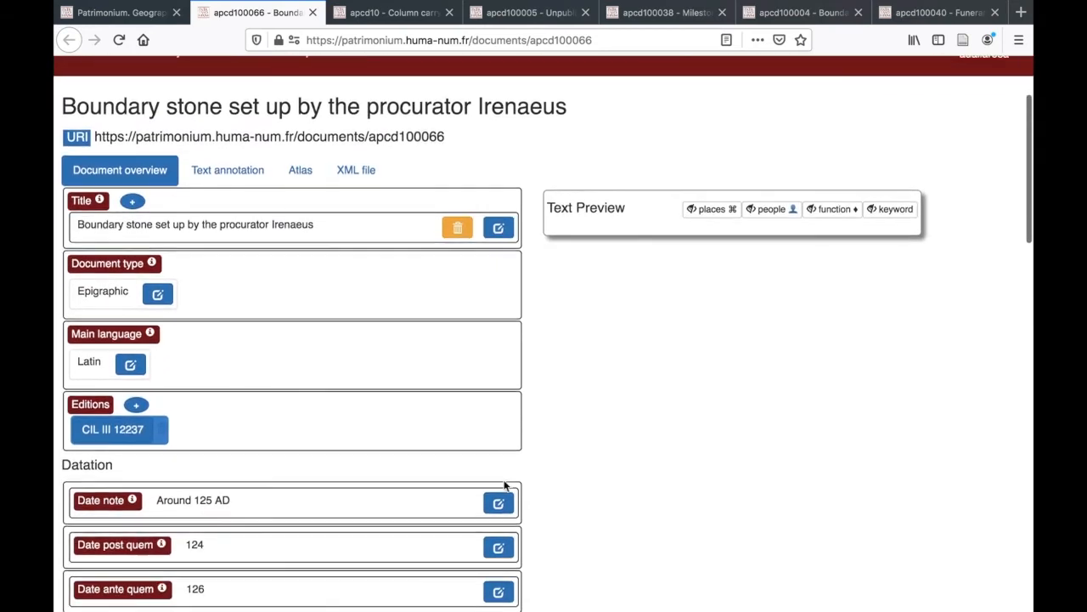
scroll(504, 485, down, 7)
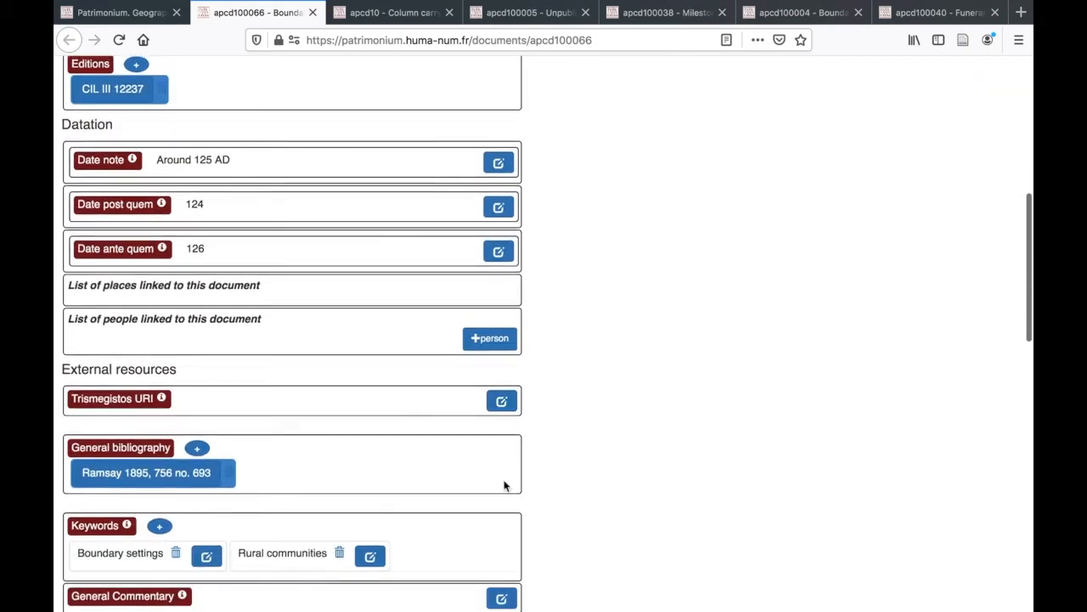
scroll(503, 485, up, 5)
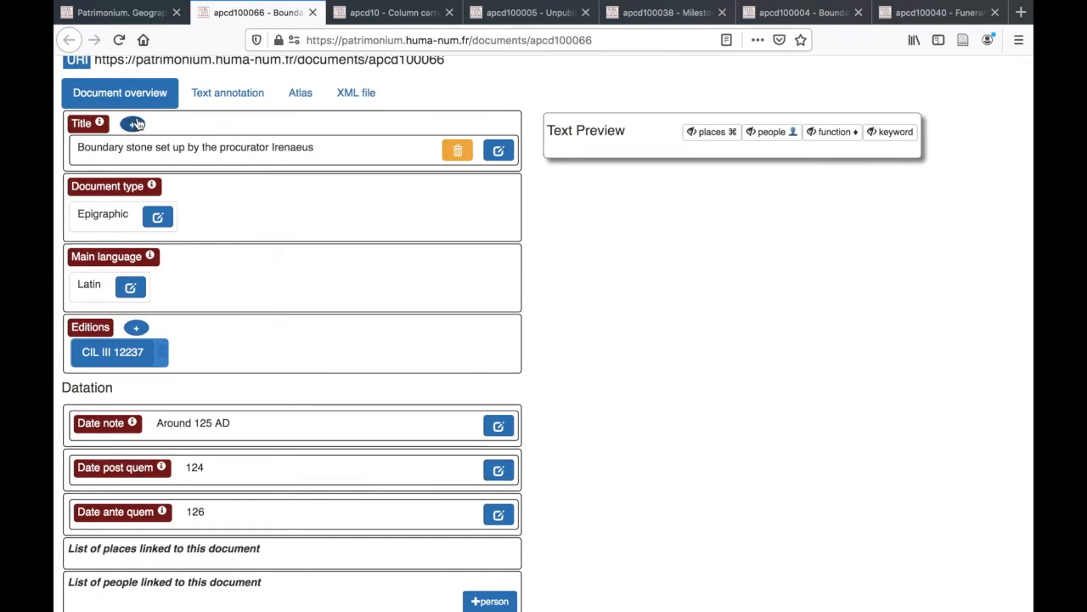
scroll(399, 221, up, 2)
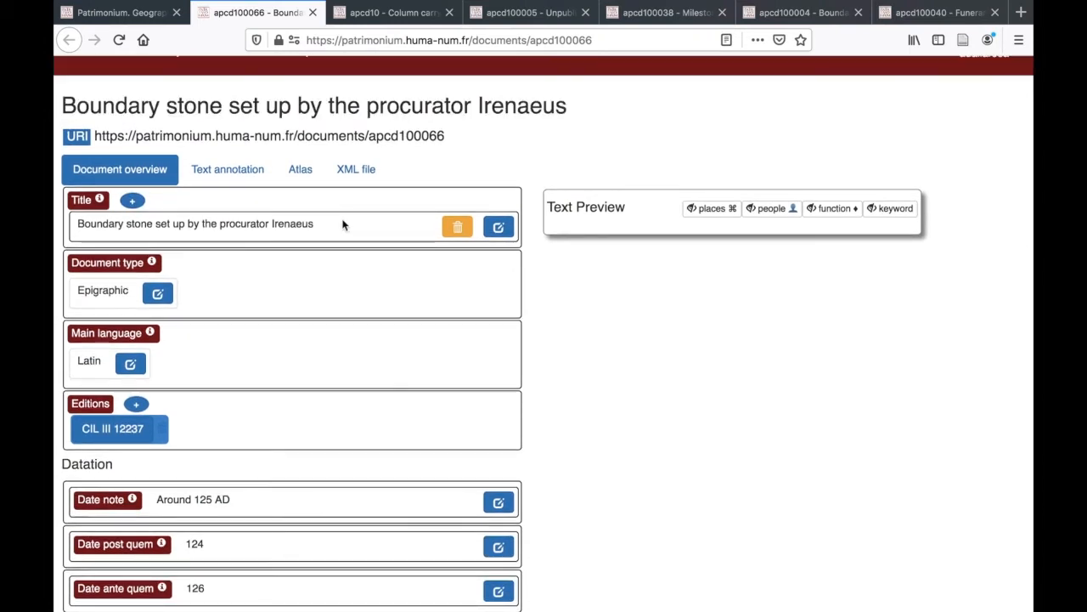
Switch the record to text annotation and open the Text Converter, looking over its script, source format and preview areas
click(234, 172)
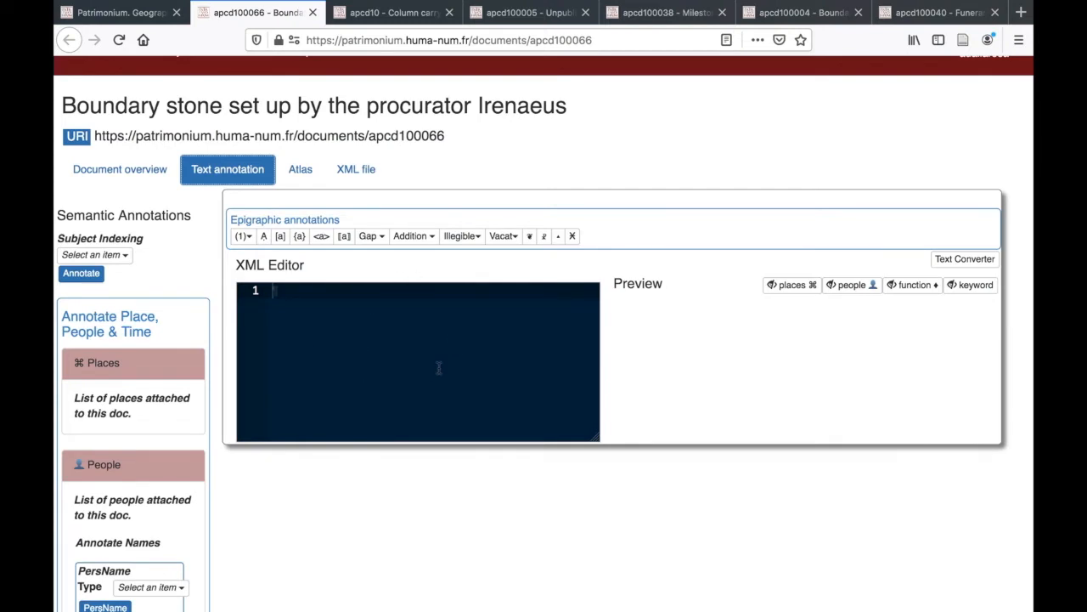
click(980, 262)
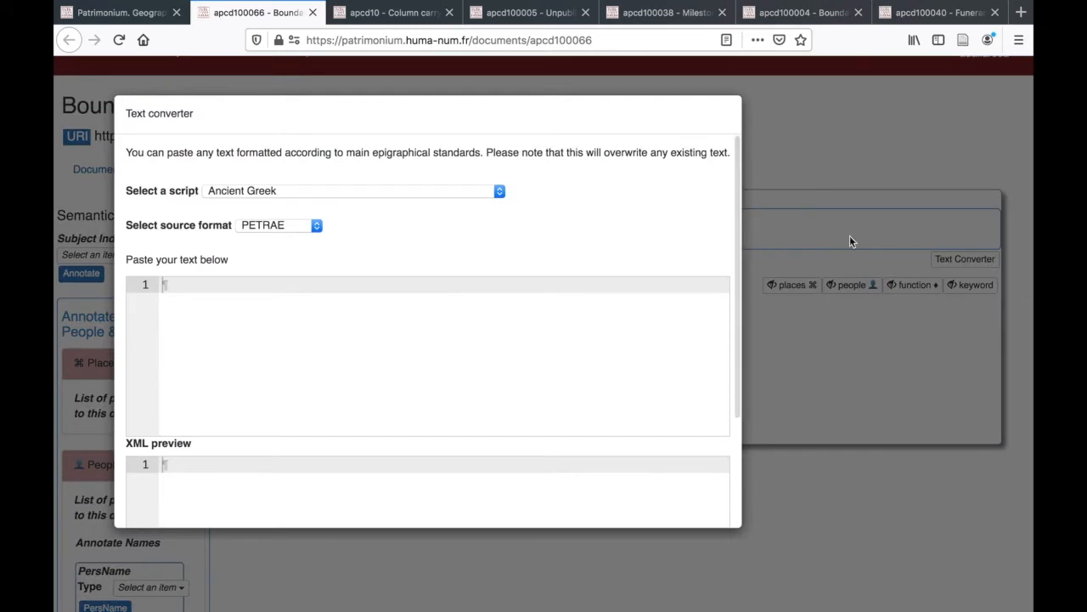
scroll(587, 364, down, 5)
scroll(588, 364, up, 4)
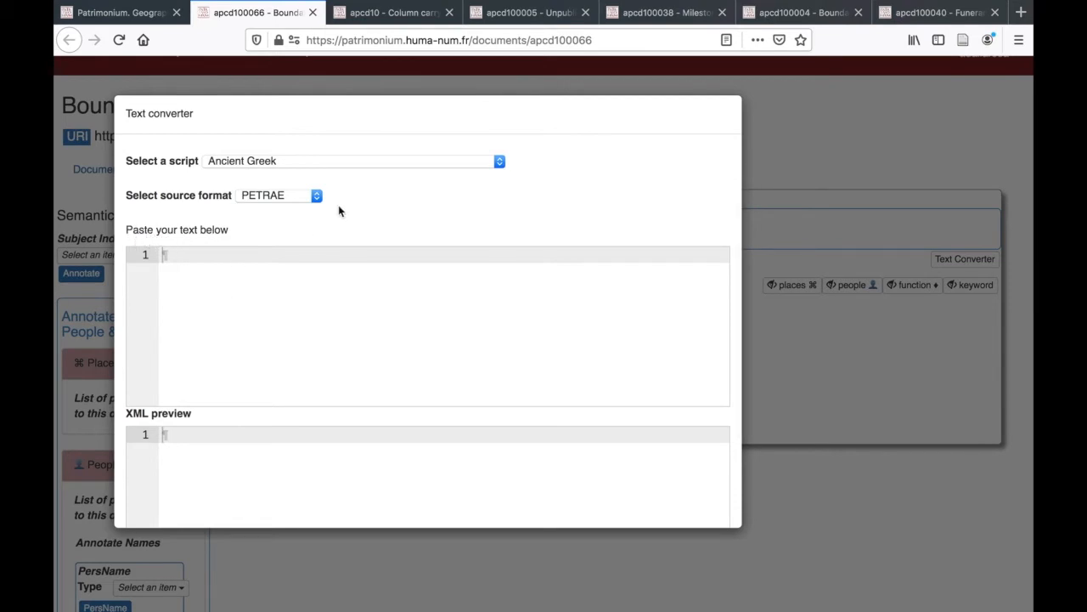
Copy the six-line inscription from "termini" to "orcenos(?)" on the PHI page in Safari and paste it into the converter in Firefox
key(super+Tab)
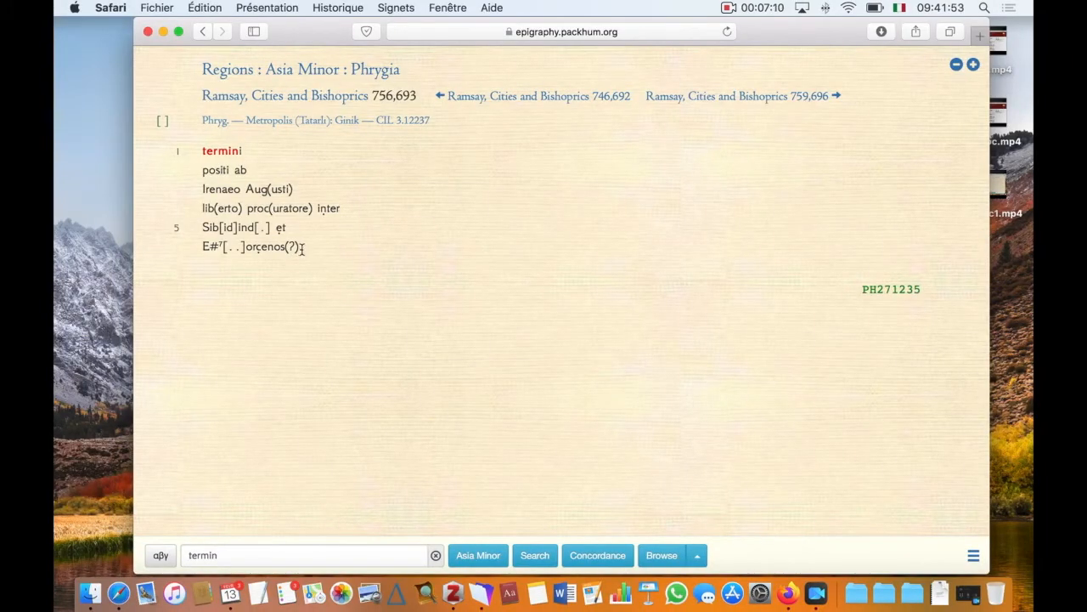
drag(304, 247, 195, 144)
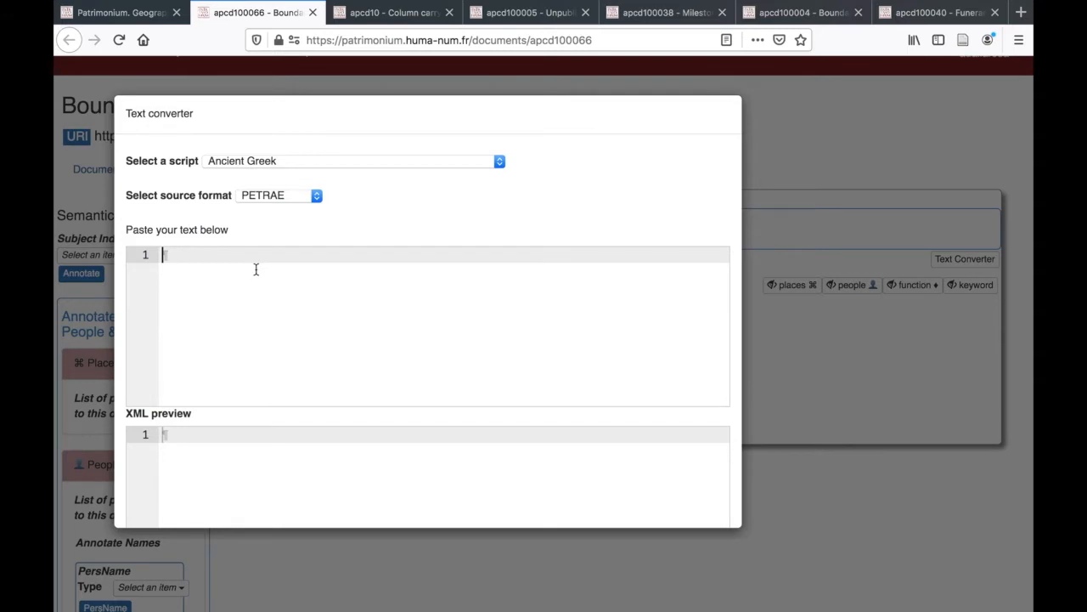
text(termini positi ab Irenaeo Aug(usti) lib(erto) proc(uratore) iṇter 5	Sib[id]ind[.] ẹt E#⁷[..]orcenos(?).)
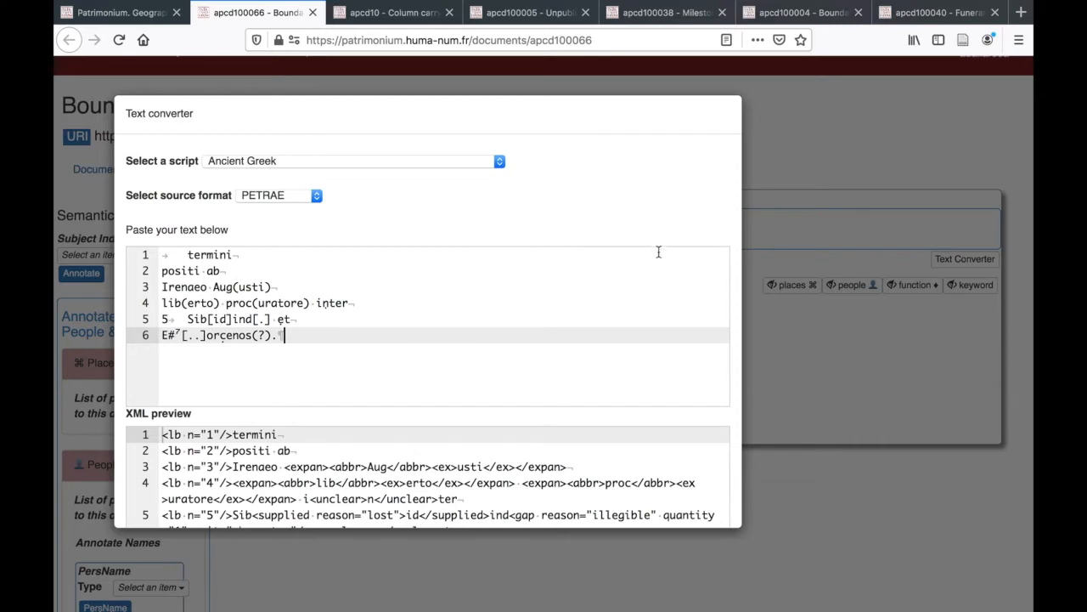
Compare the pasted text with the XML preview and delete the "#⁷" after the E in line 6
scroll(733, 285, down, 3)
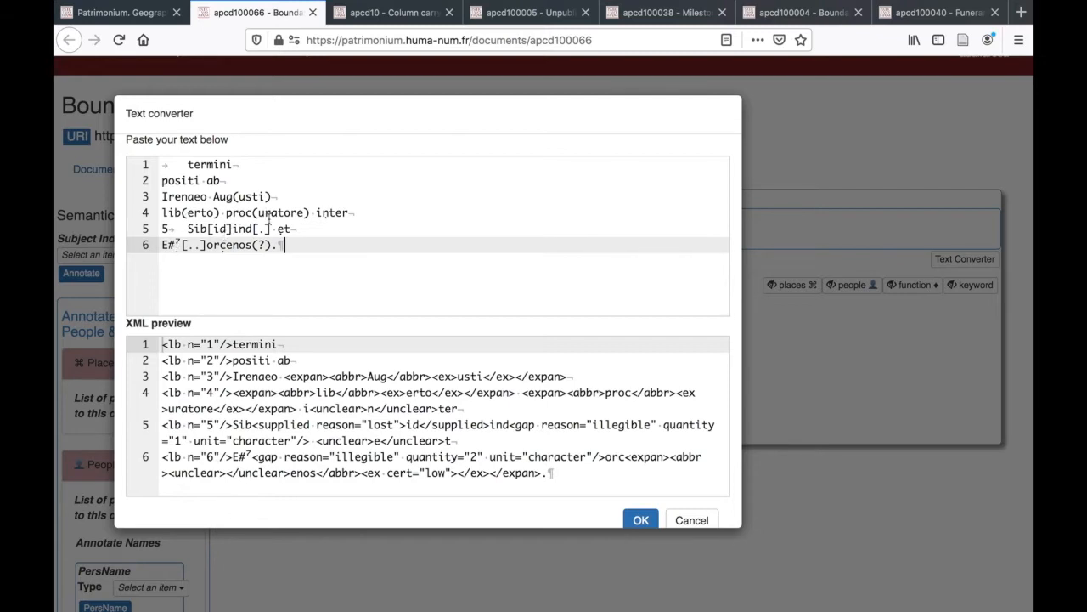
scroll(267, 222, up, 2)
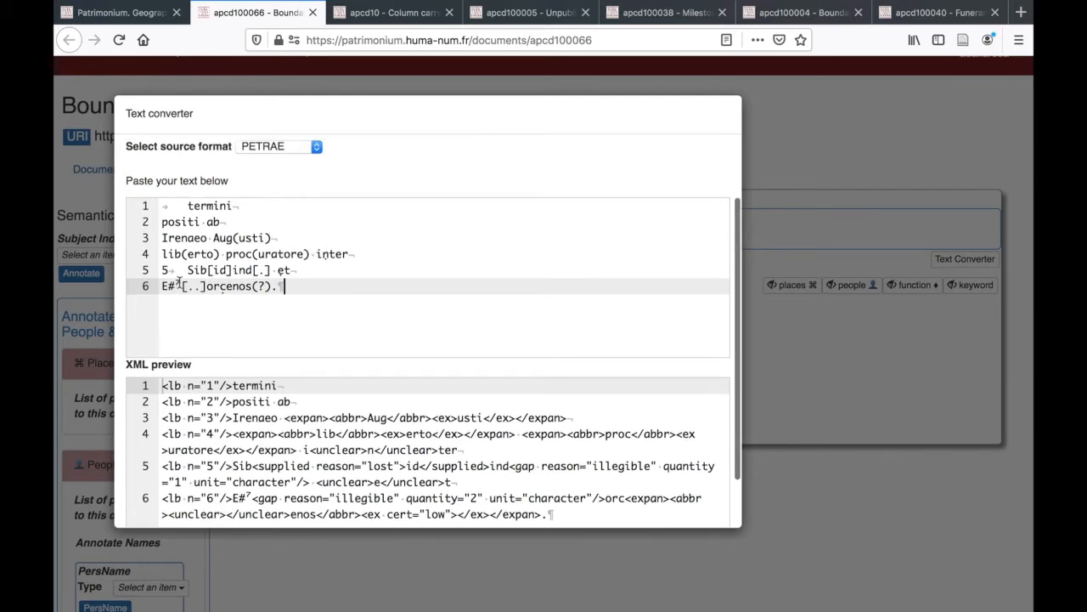
click(179, 286)
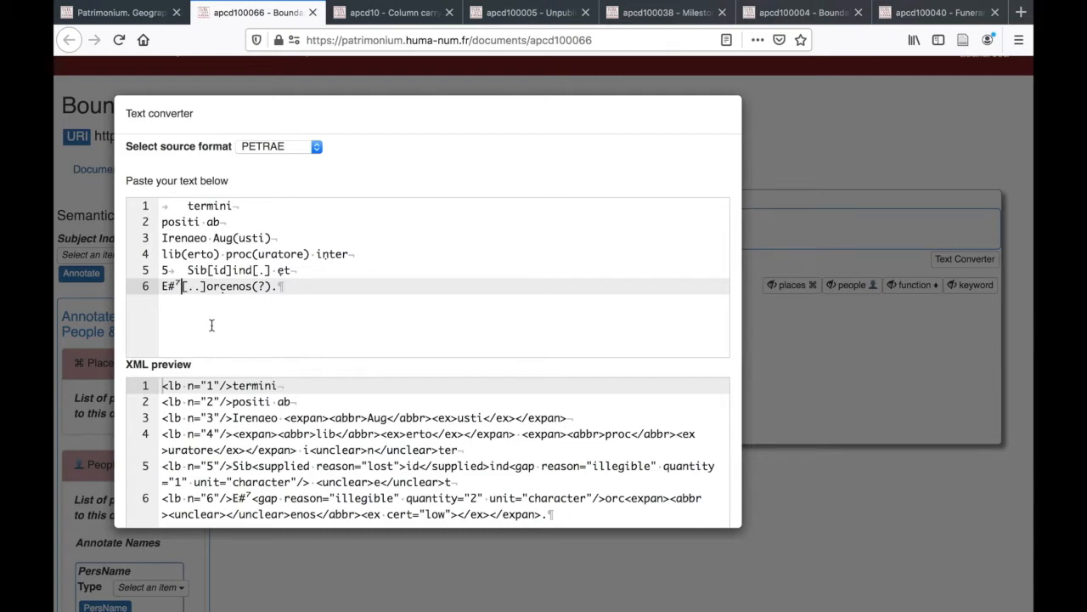
key(BackSpace)
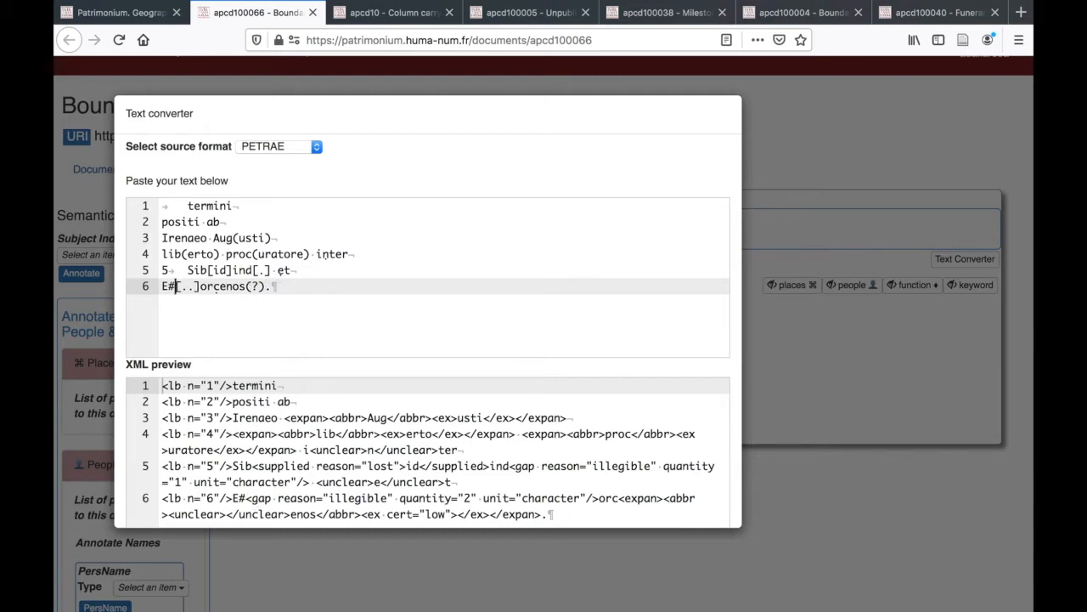
key(BackSpace)
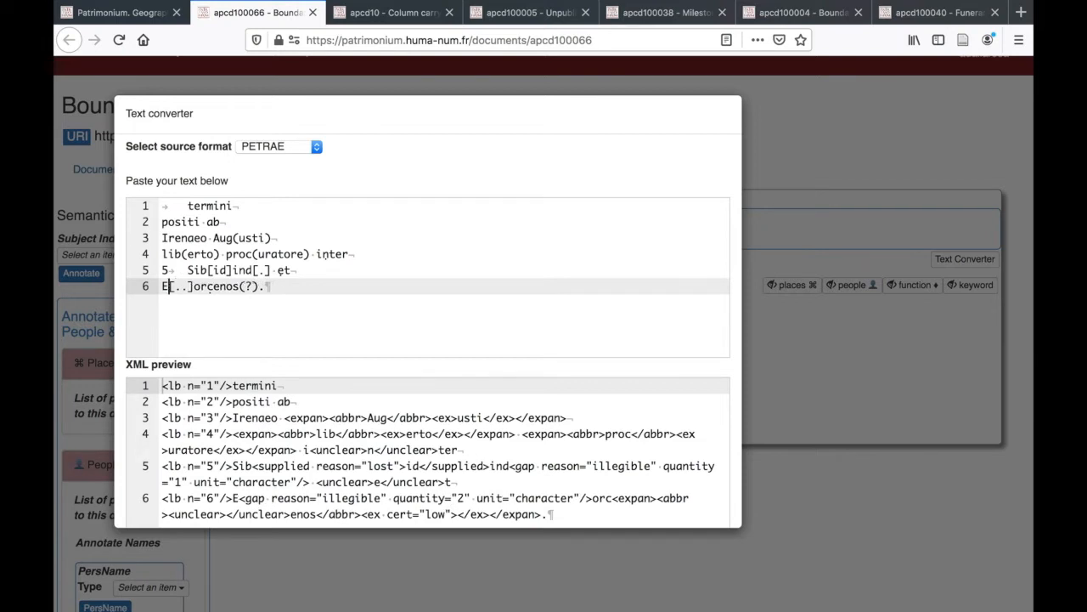
Insert a "+" directly after the E in line 6 of the converter's source text
text(u)
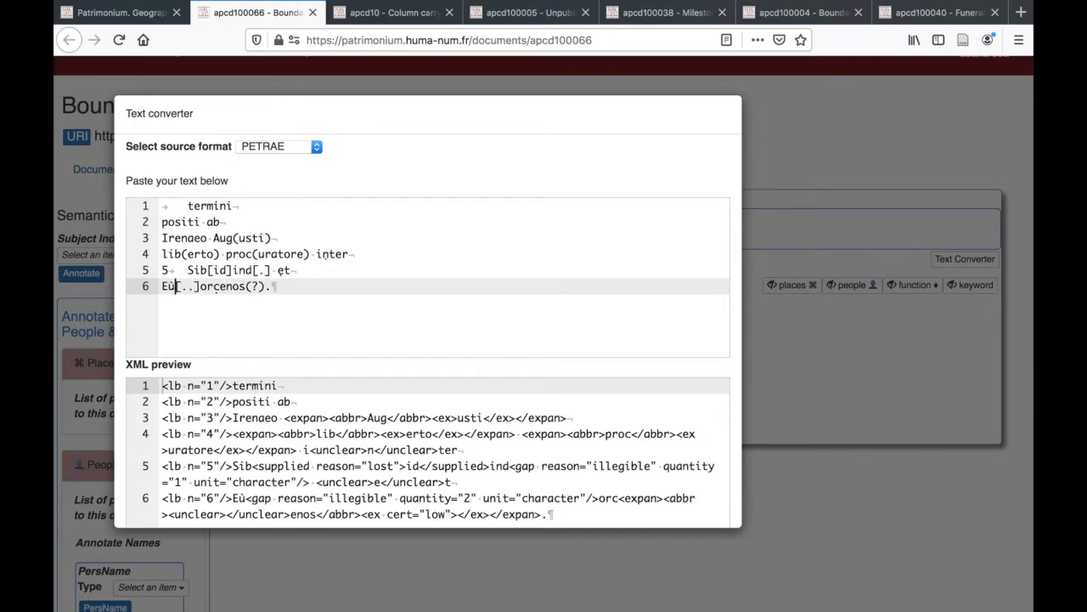
key(BackSpace)
text(à)
key(BackSpace)
text(+)
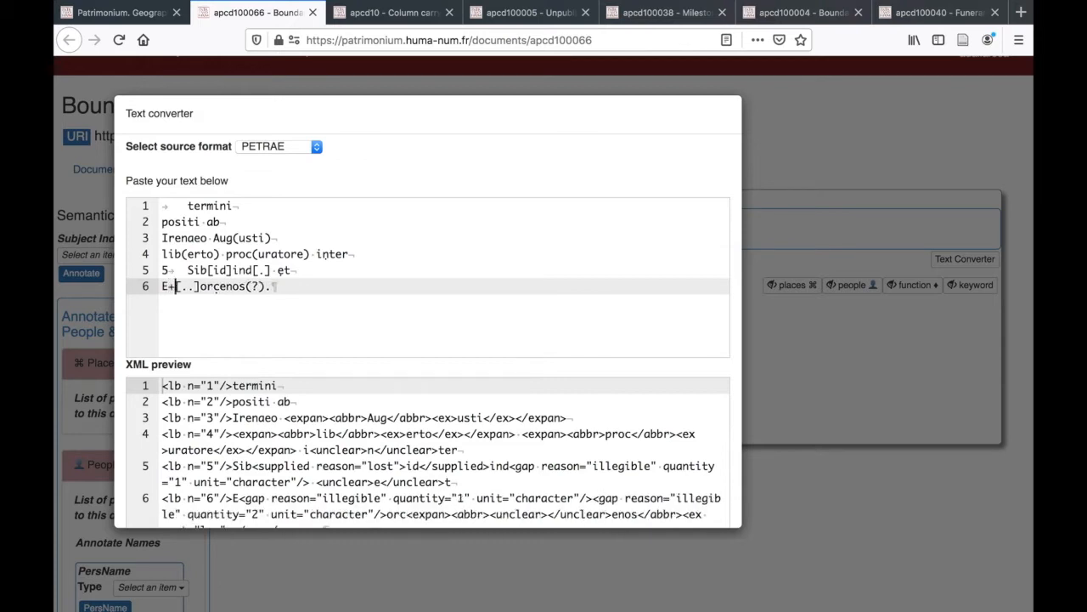
Delete the "(?)" after "orcenos" in line 6 of the source text, keeping the final full stop
scroll(294, 403, down, 2)
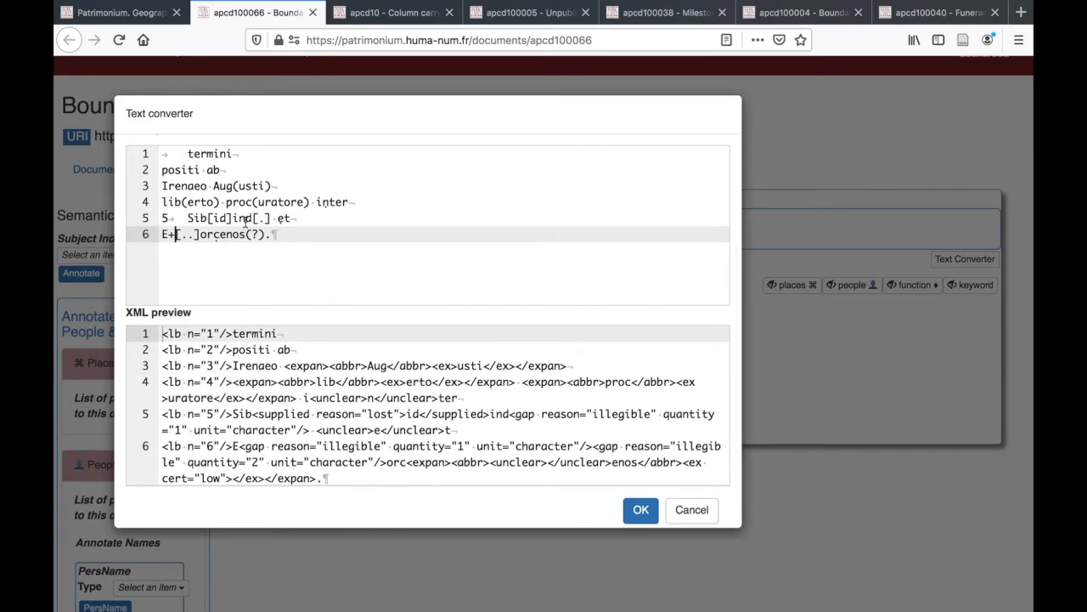
click(245, 234)
drag(245, 235, 266, 234)
key(BackSpace)
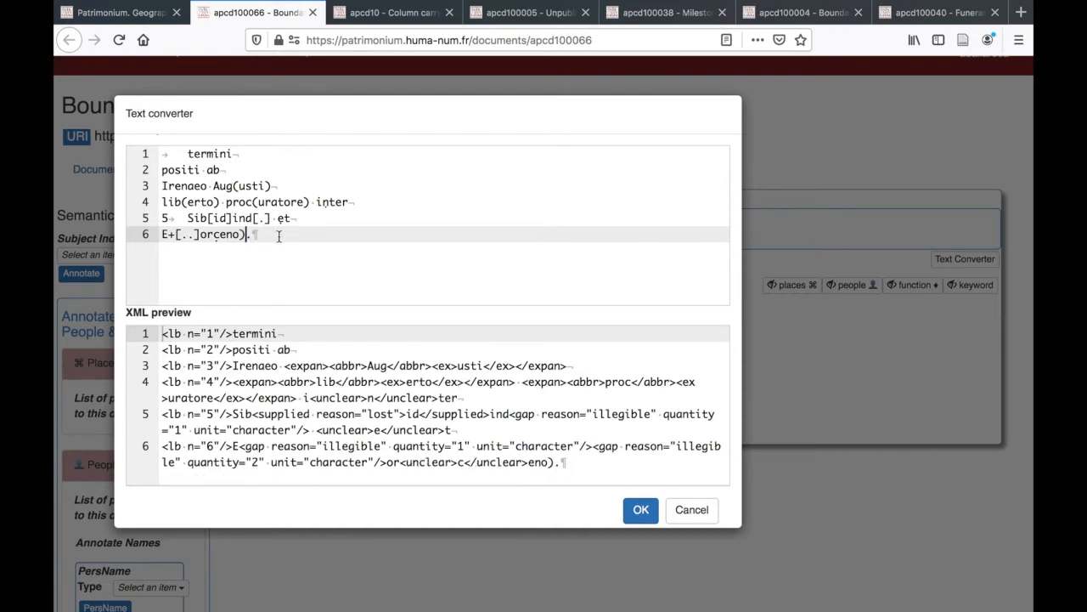
key(super+z)
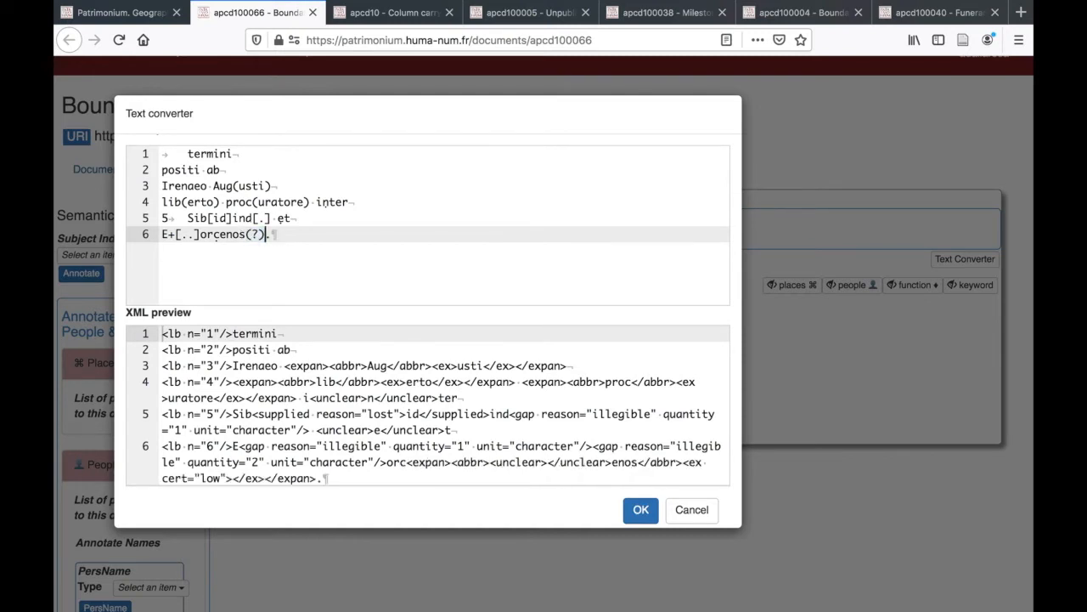
key(super+z)
key(BackSpace)
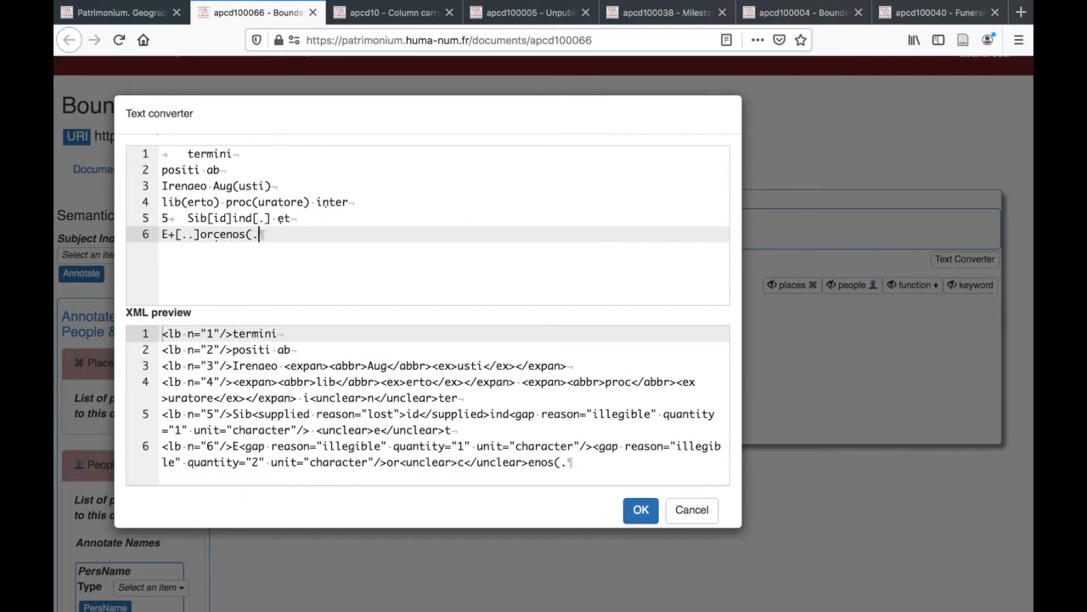
key(BackSpace)
scroll(712, 290, up, 1)
scroll(712, 291, down, 1)
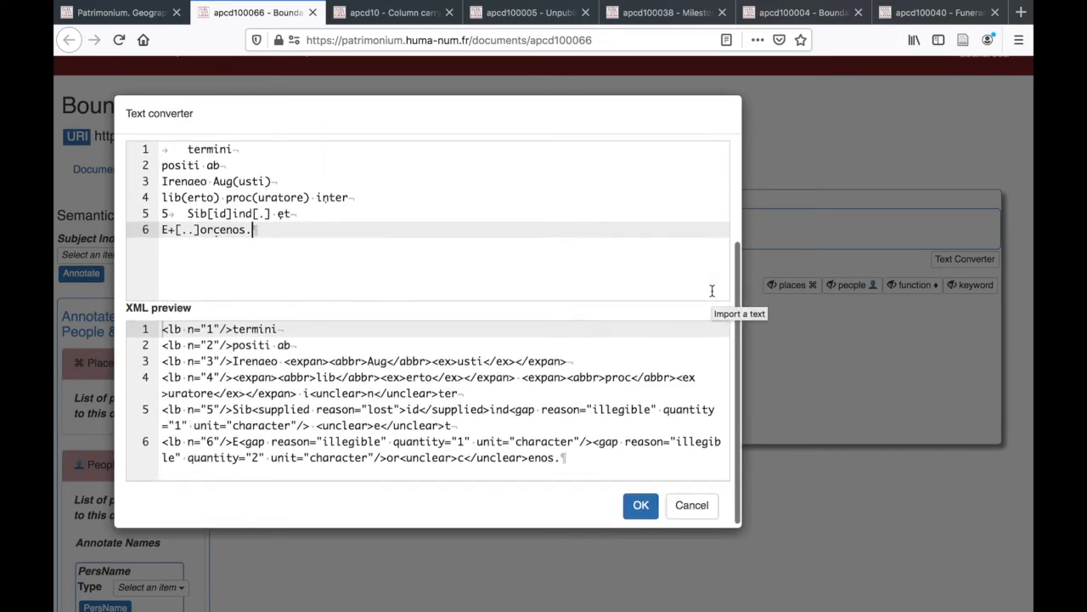
Import the converted inscription into the XML editor and save the modified text
click(639, 507)
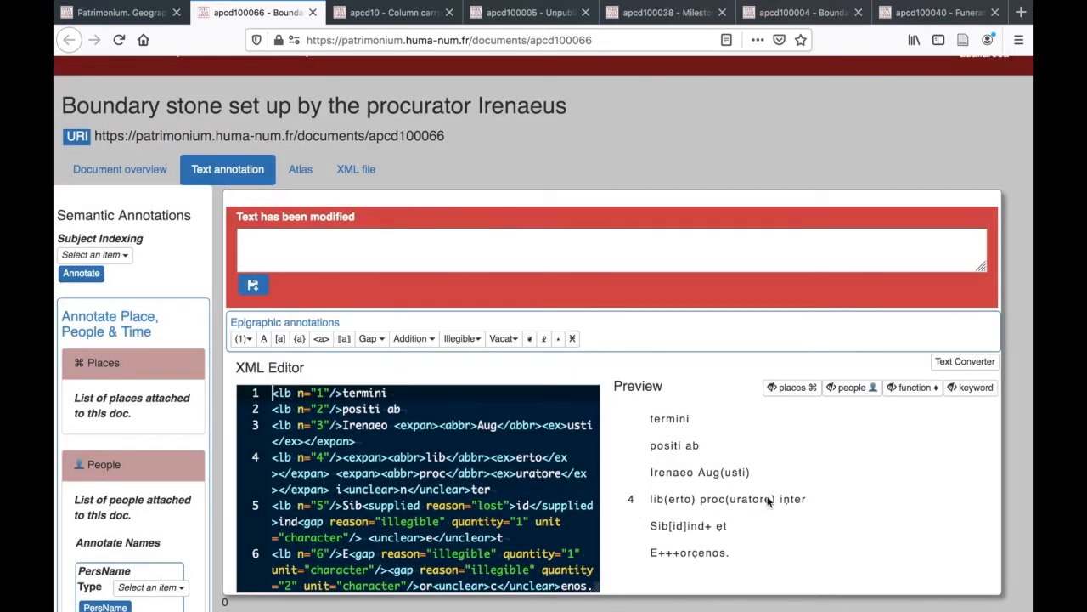
scroll(768, 501, down, 2)
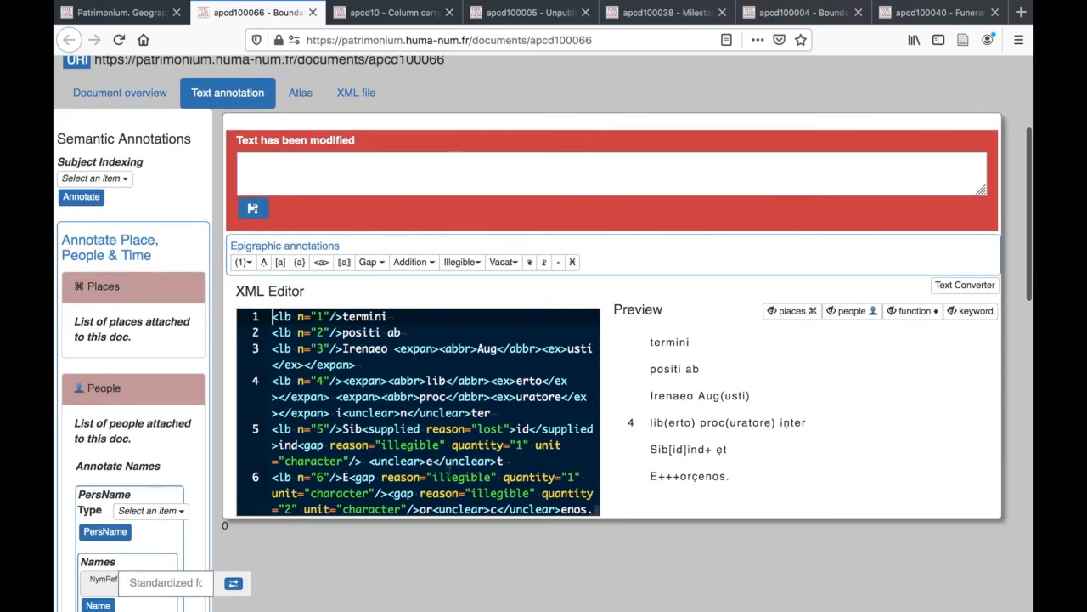
scroll(450, 471, down, 1)
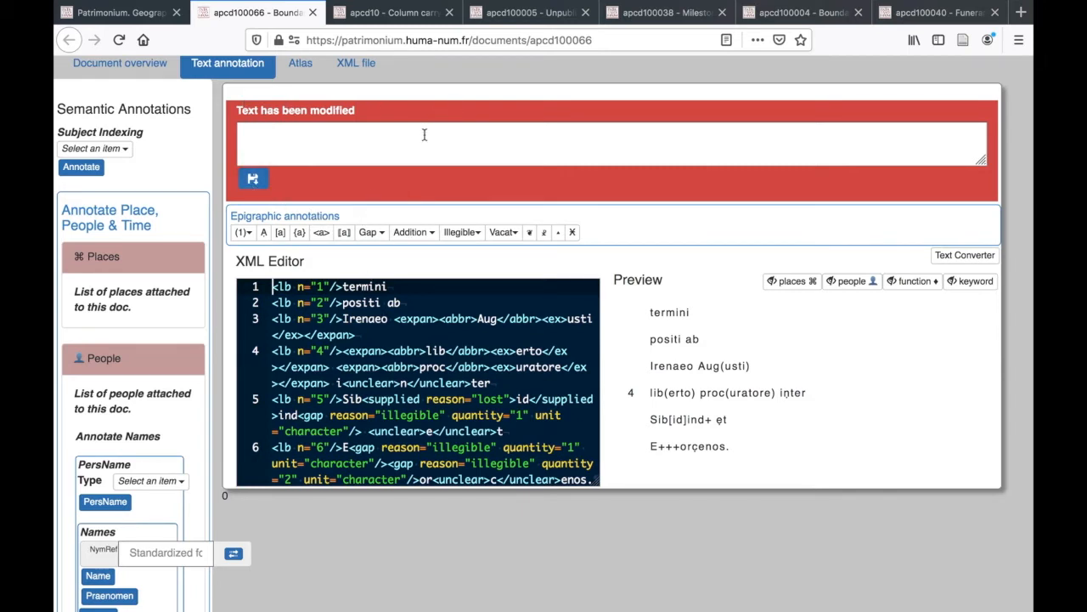
scroll(425, 136, up, 1)
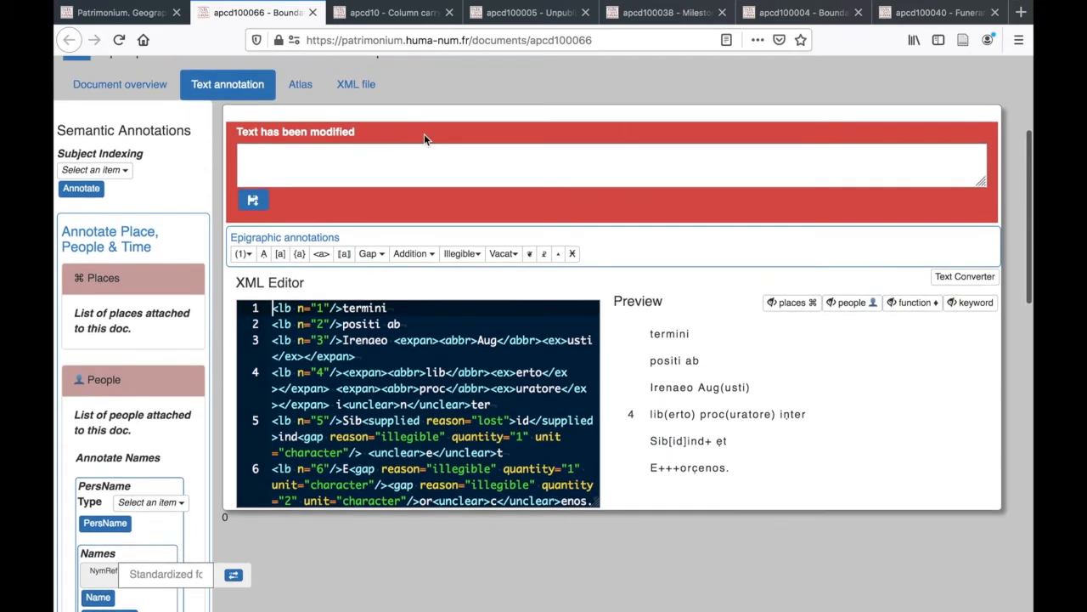
click(252, 201)
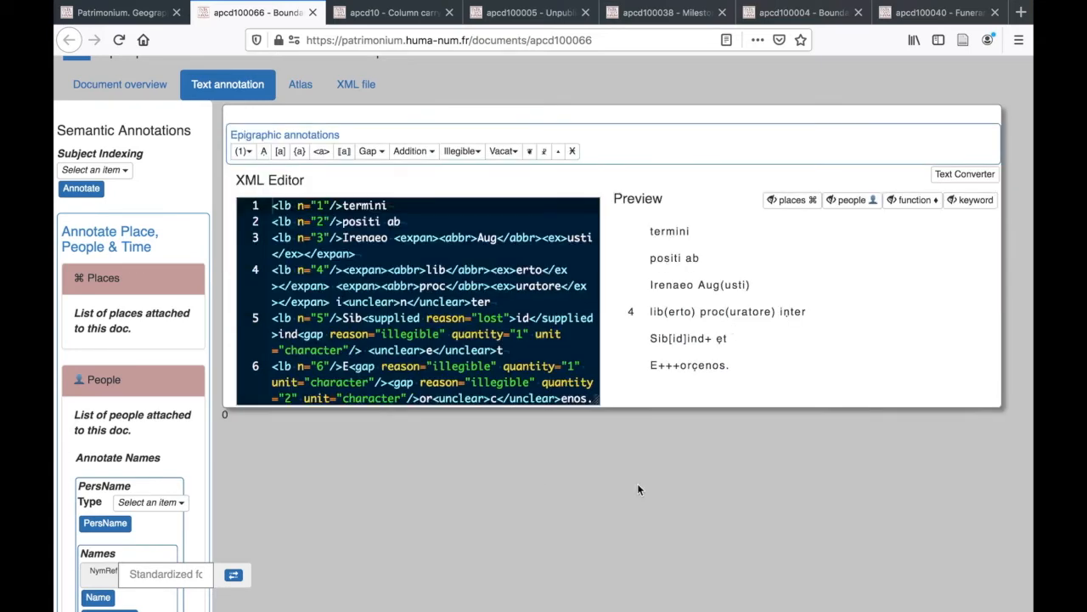
Return to the document overview and check the text preview and the metadata down to the commentary fields
scroll(753, 281, up, 2)
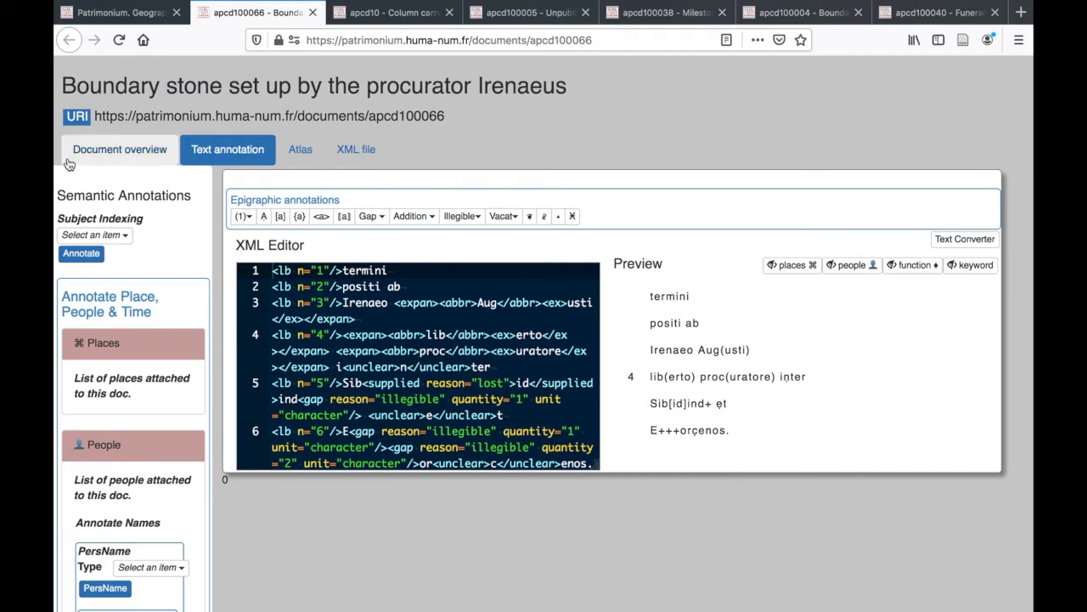
click(136, 159)
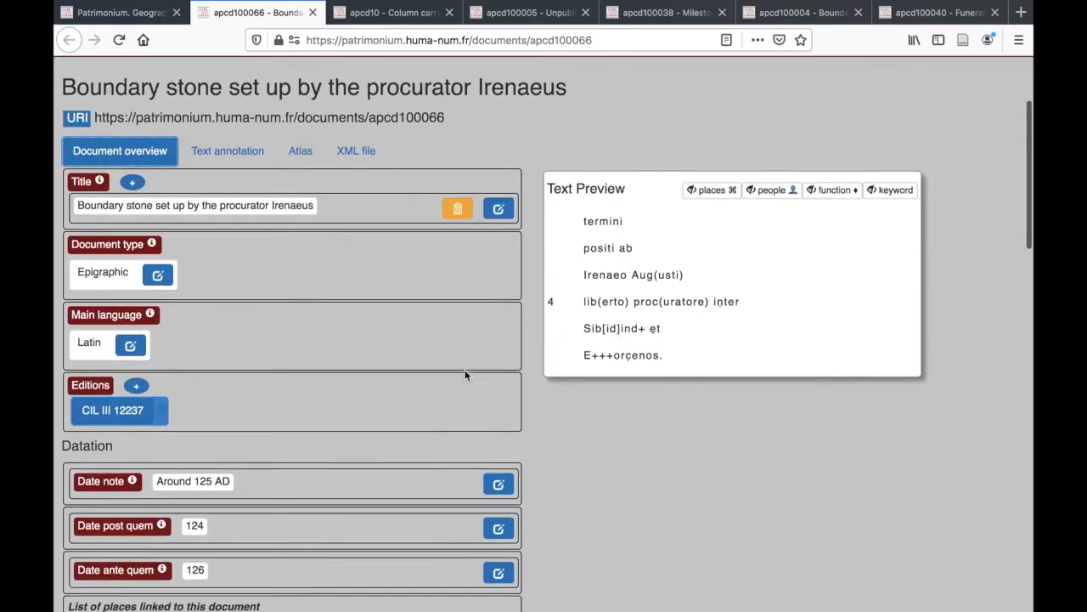
scroll(465, 370, down, 2)
scroll(465, 371, down, 5)
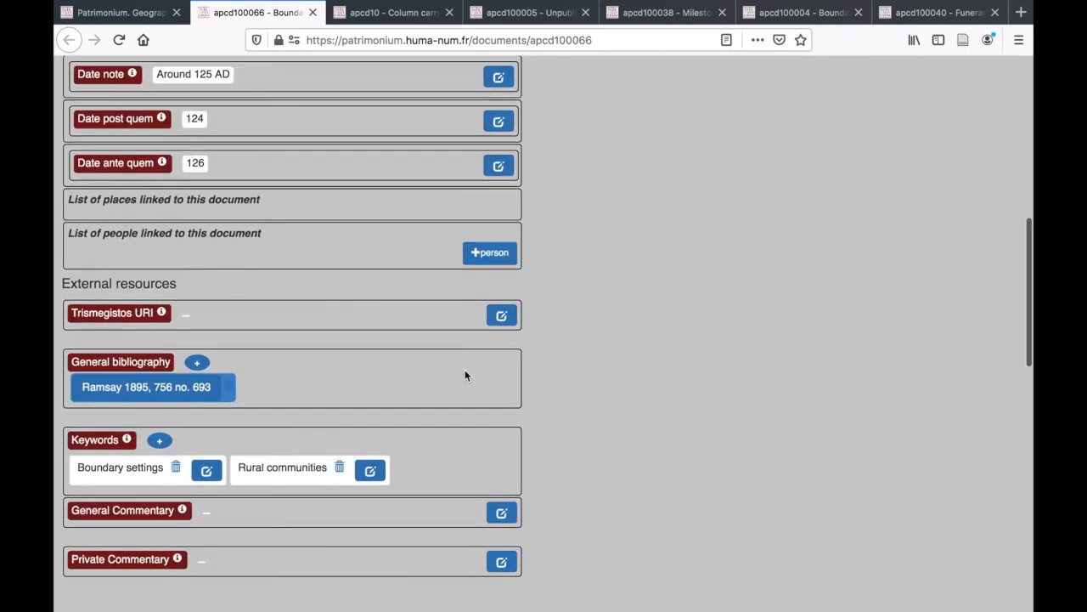
scroll(464, 371, up, 8)
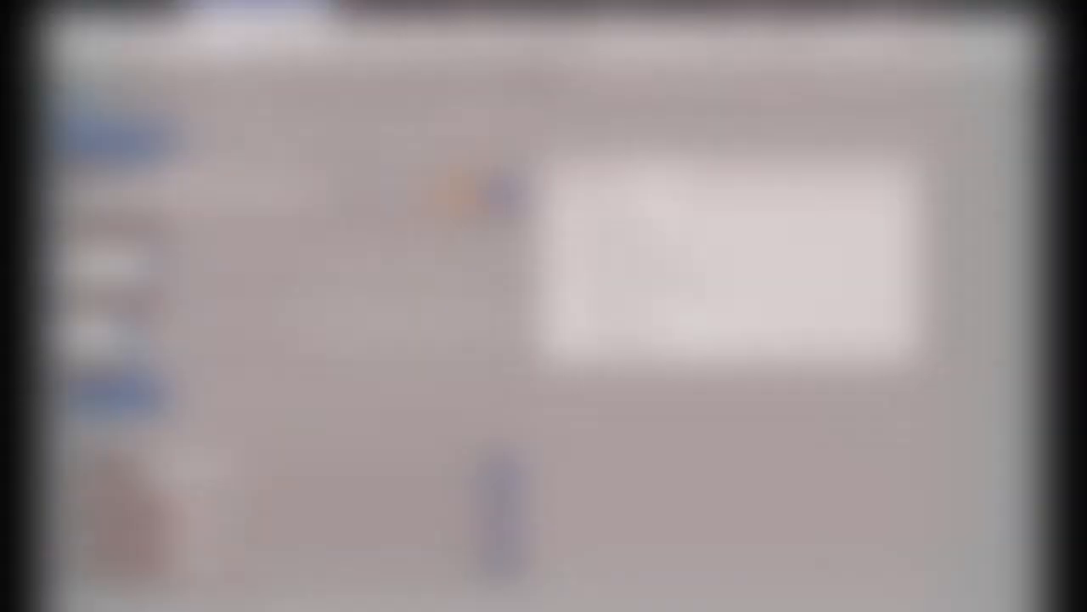
scroll(398, 412, up, 2)
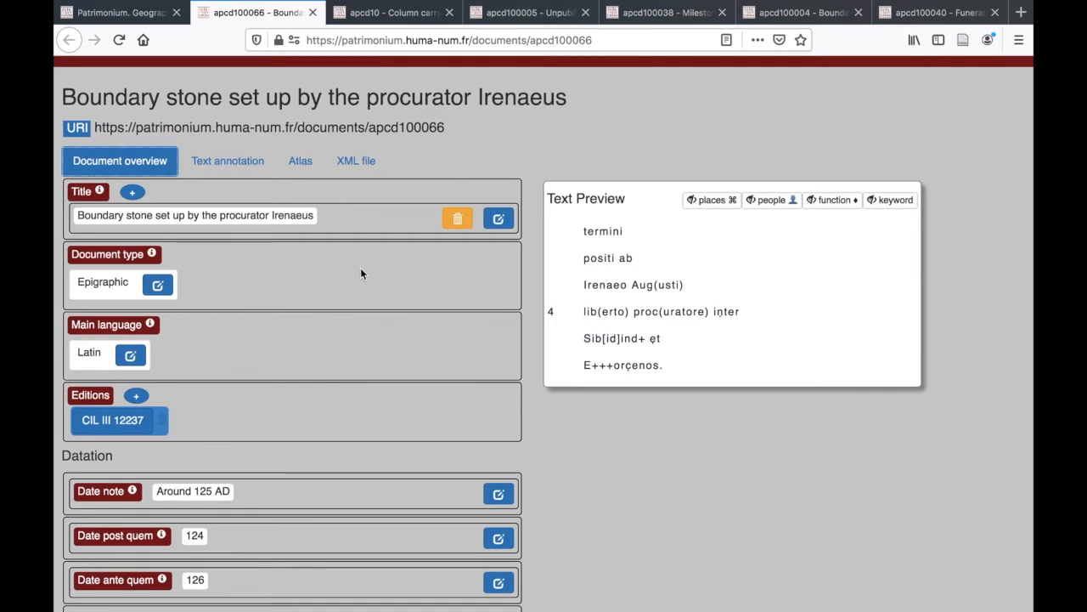
Open the record's atlas, search the project's places for "kın" and select Kınık (places/52708)
click(301, 168)
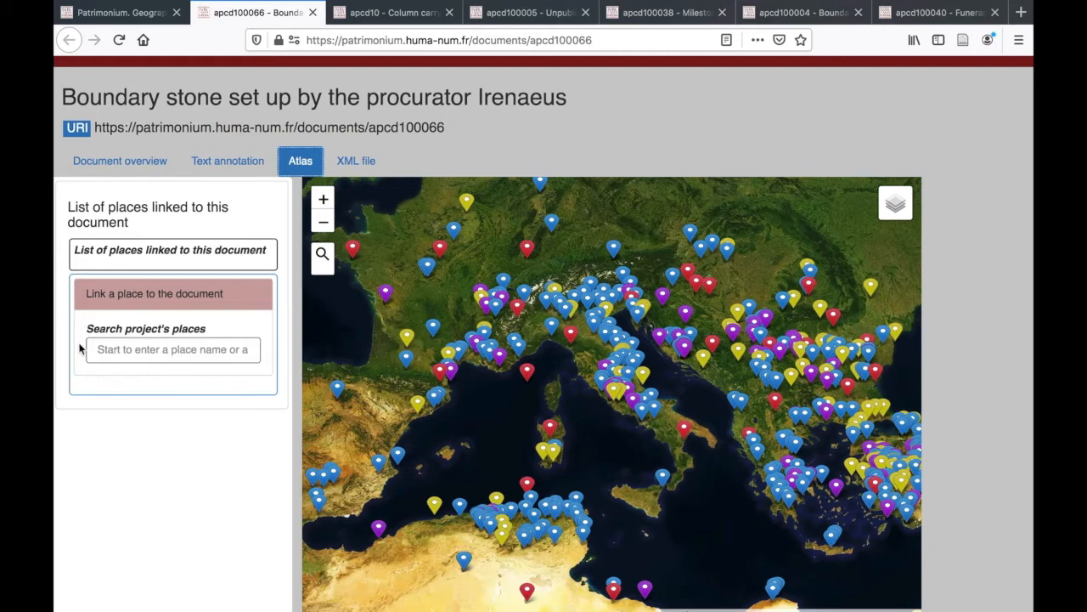
click(115, 350)
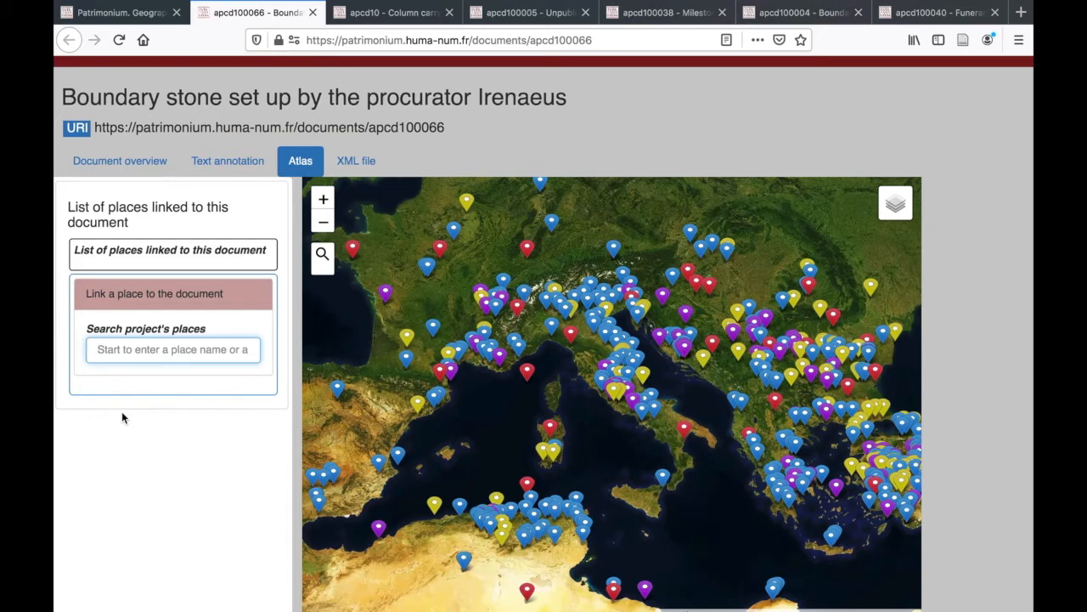
scroll(121, 417, down, 2)
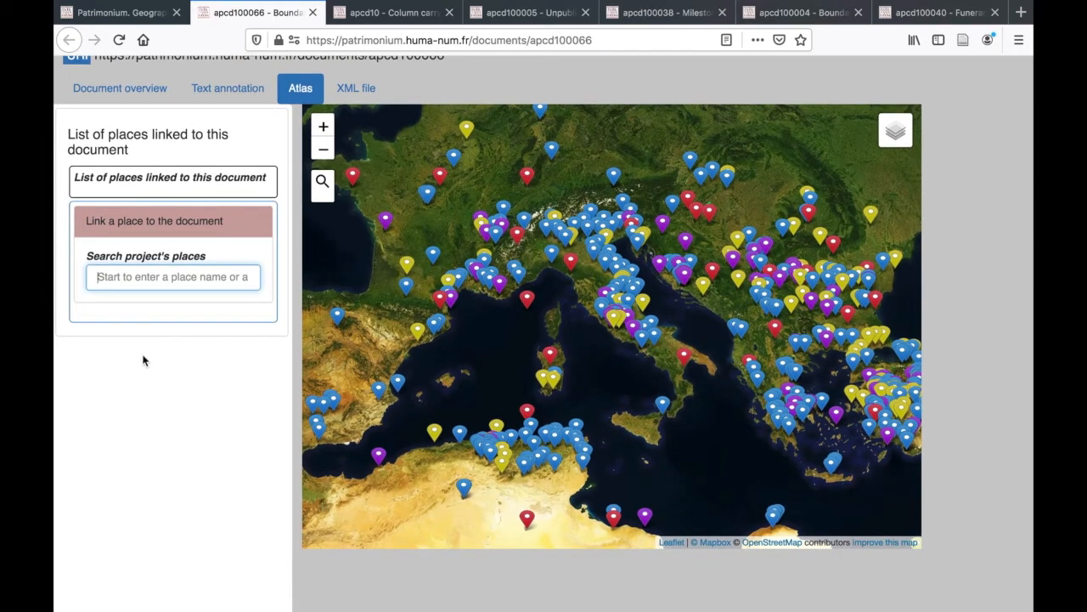
scroll(142, 360, up, 1)
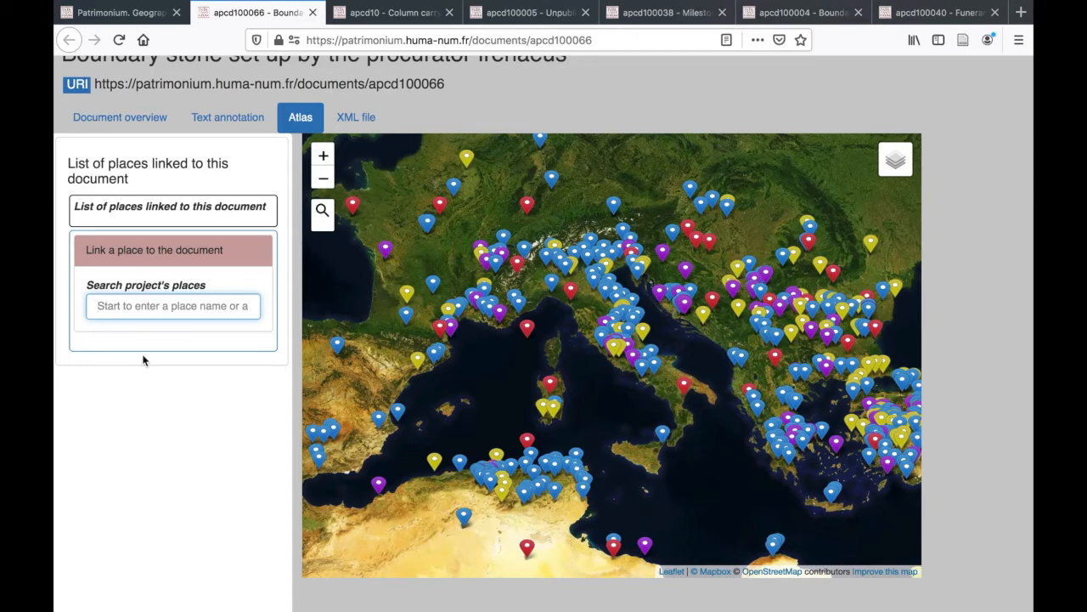
text(k»)
key(BackSpace)
text(ı)
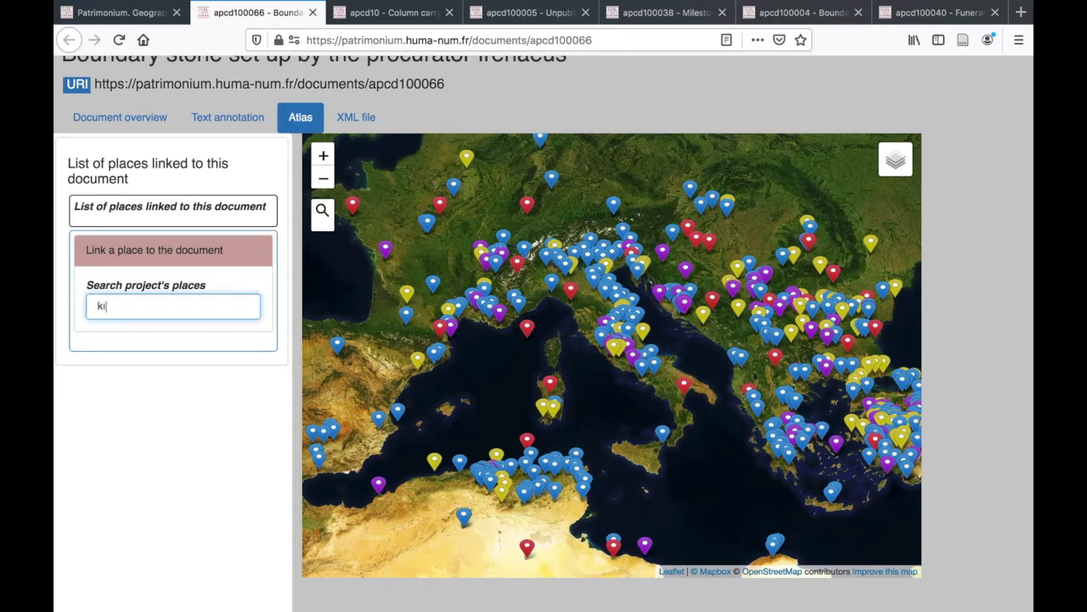
text(n)
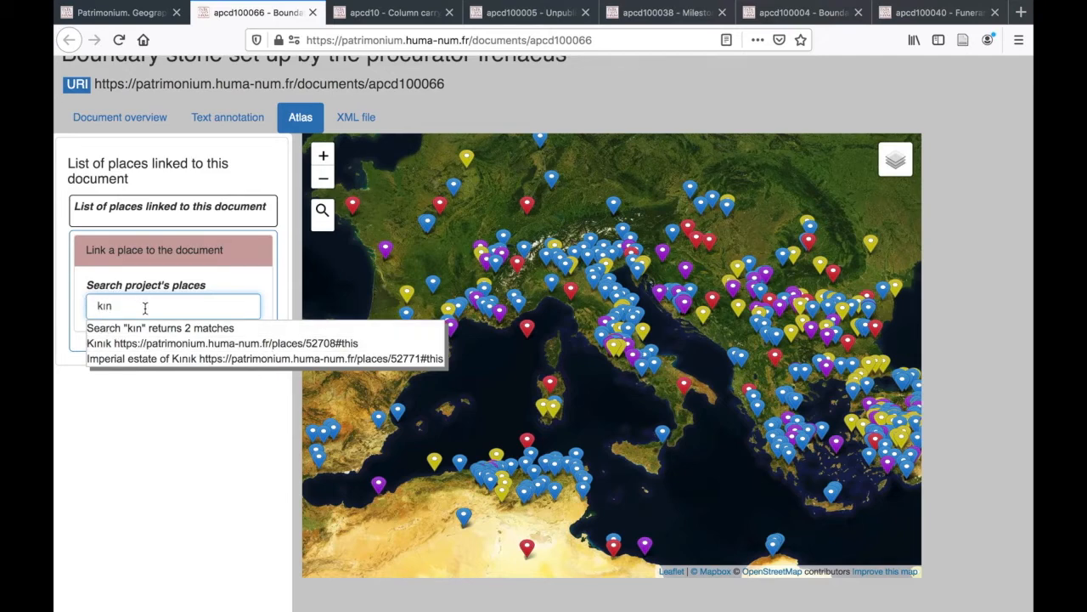
click(132, 343)
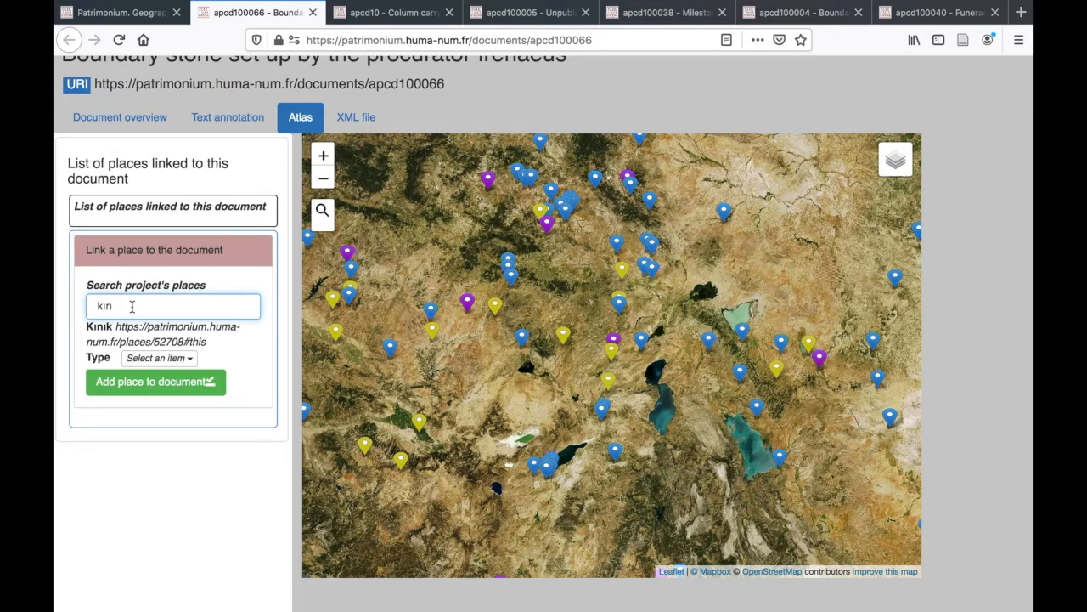
Try searching the project's places with the undotted letters replaced, as "kinik", and clear the search
key(BackSpace)
key(BackSpace)
key(BackSpace)
text(kinik)
double_click(140, 308)
key(BackSpace)
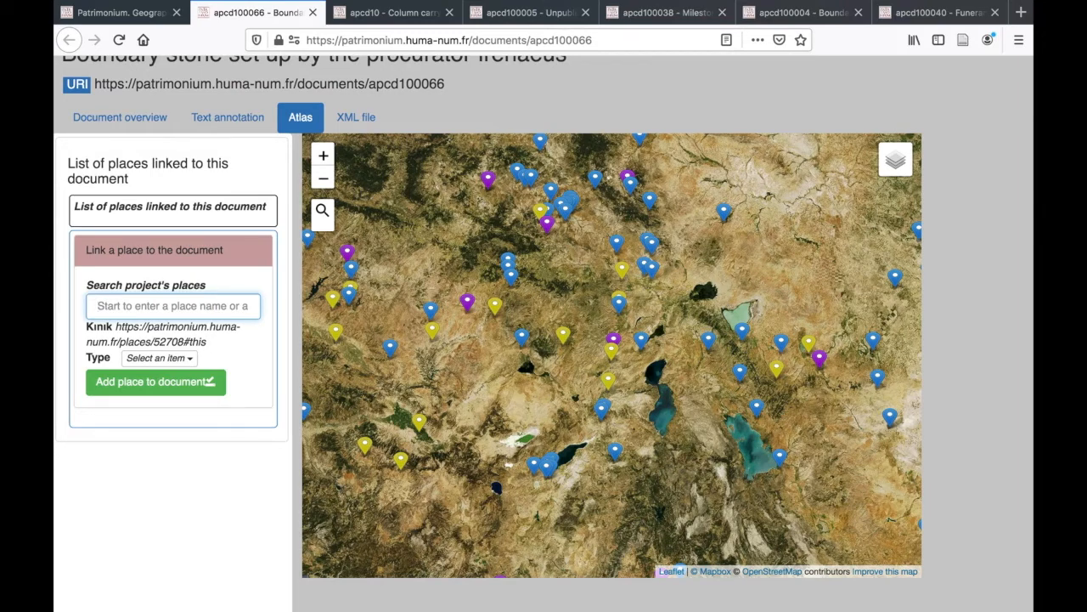
Search the project's places for "kın", select Kınık (places/52708) and link it to the document as Provenance
text(kı)
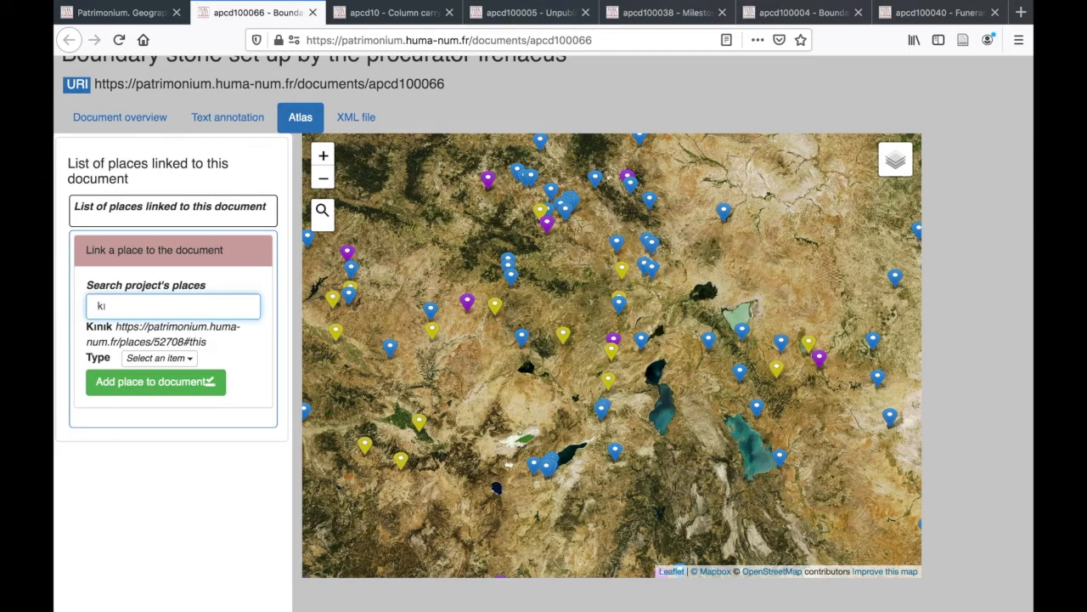
text(n)
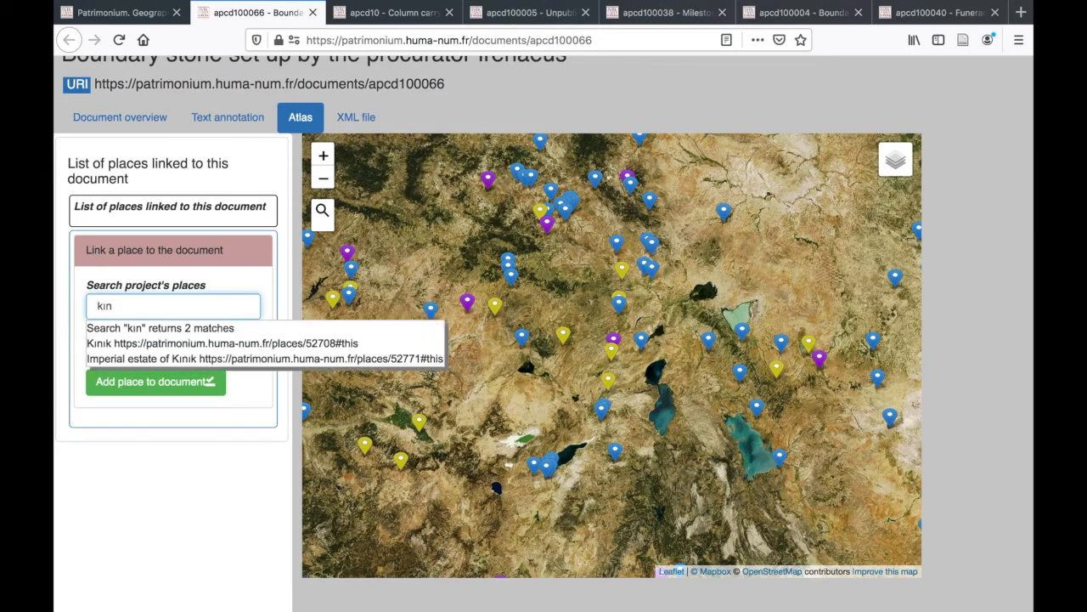
click(153, 342)
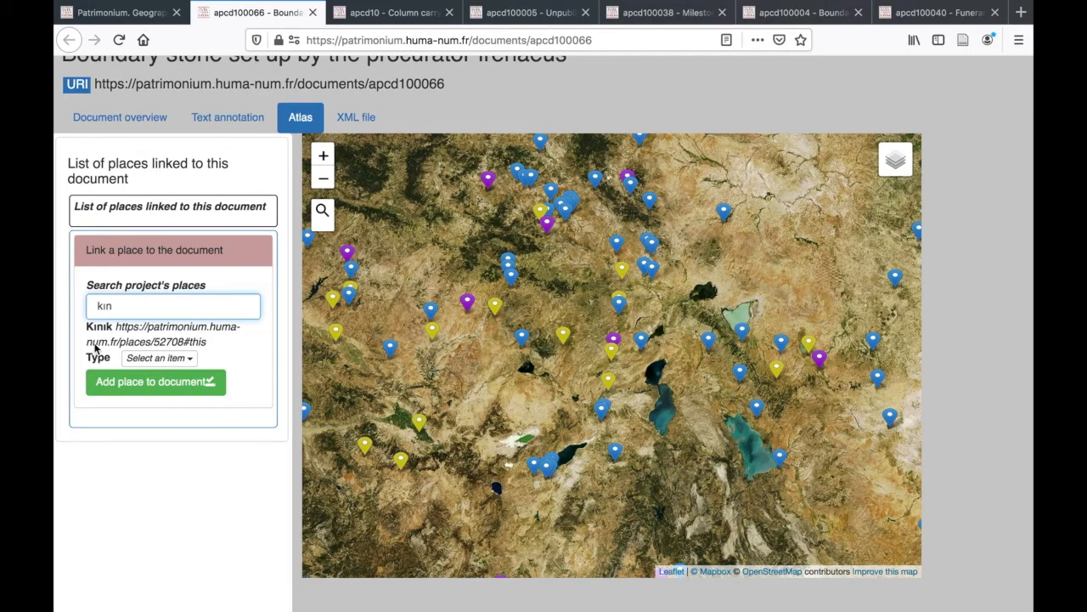
click(186, 360)
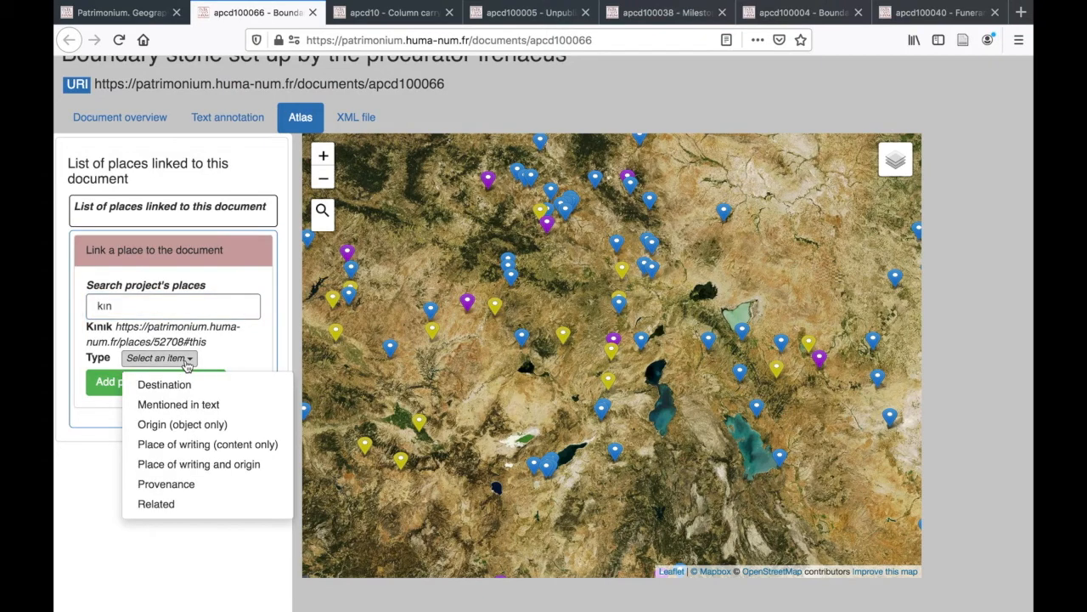
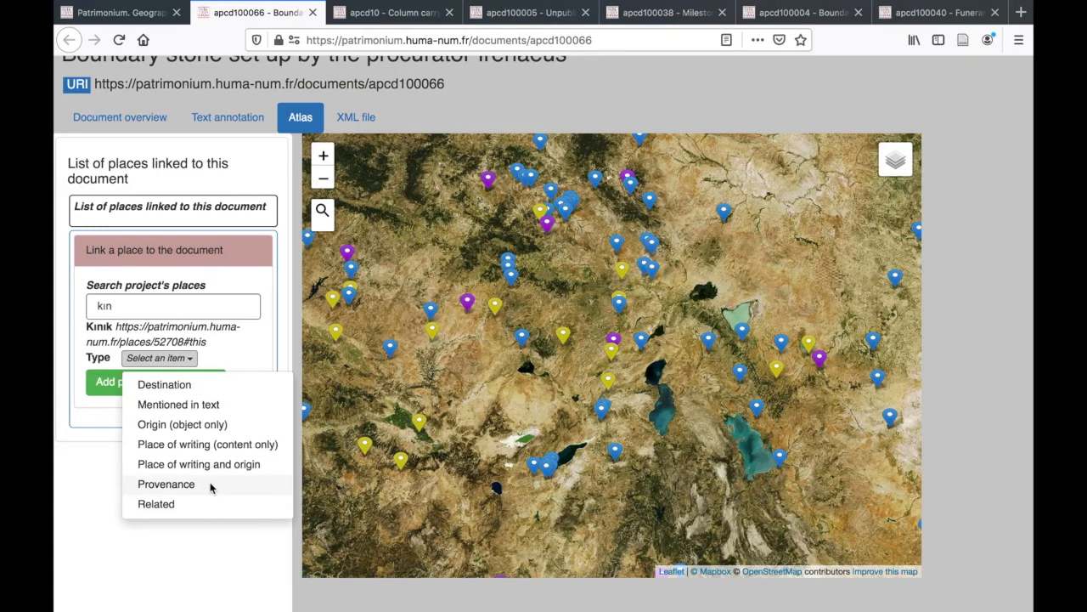
click(210, 484)
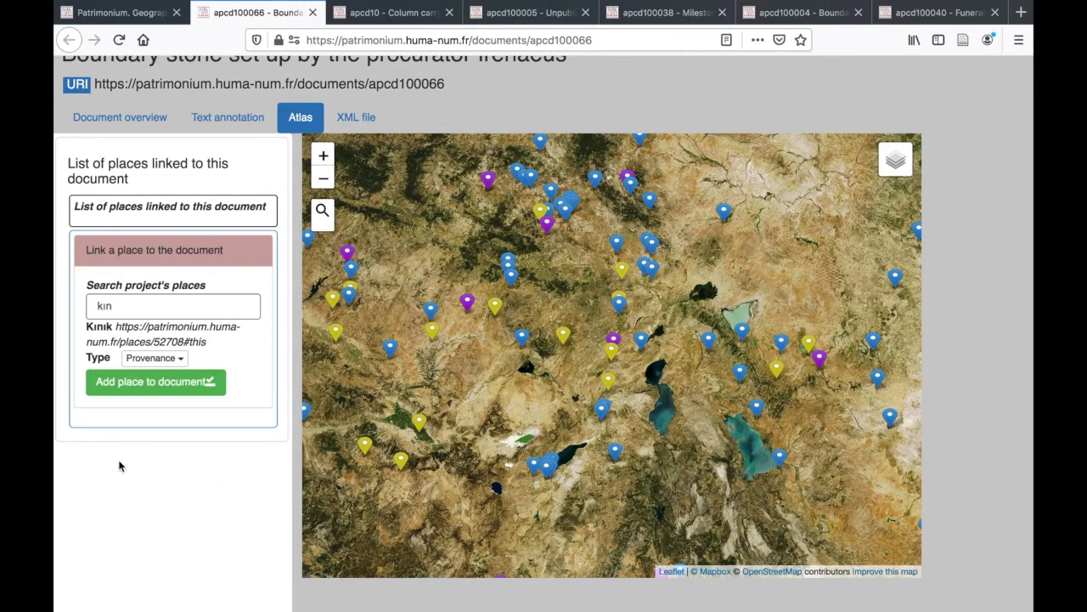
click(177, 390)
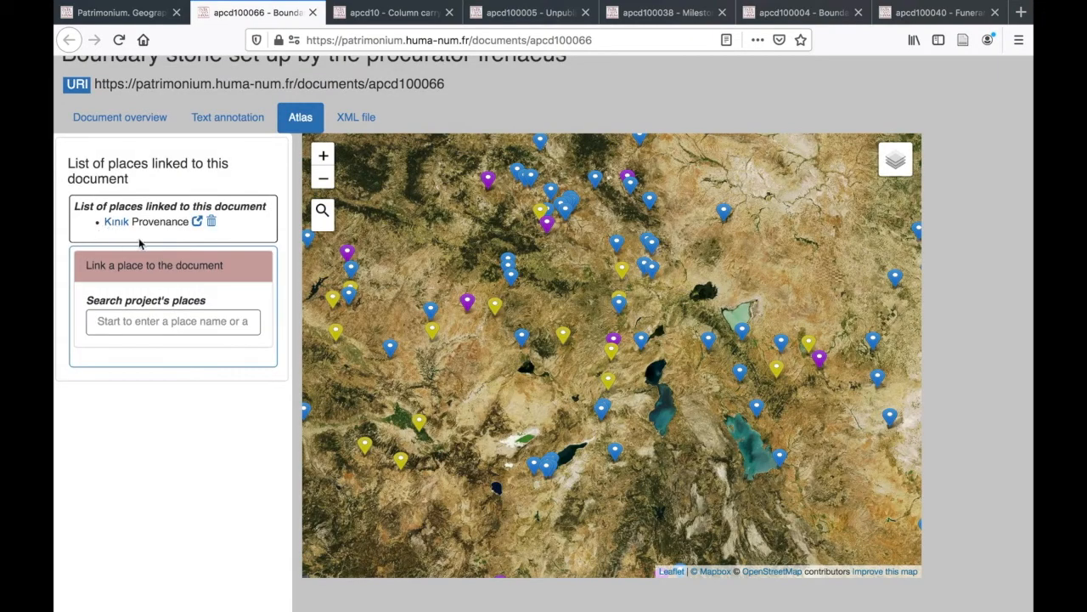
Return to the document overview and check the list of linked places alongside the other metadata
click(123, 116)
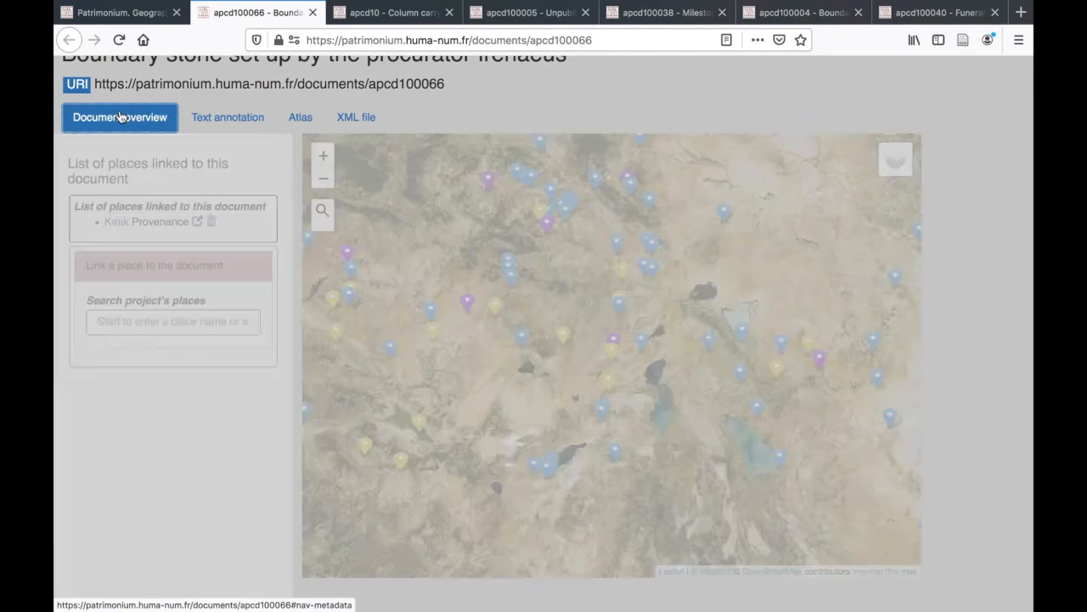
scroll(338, 381, down, 3)
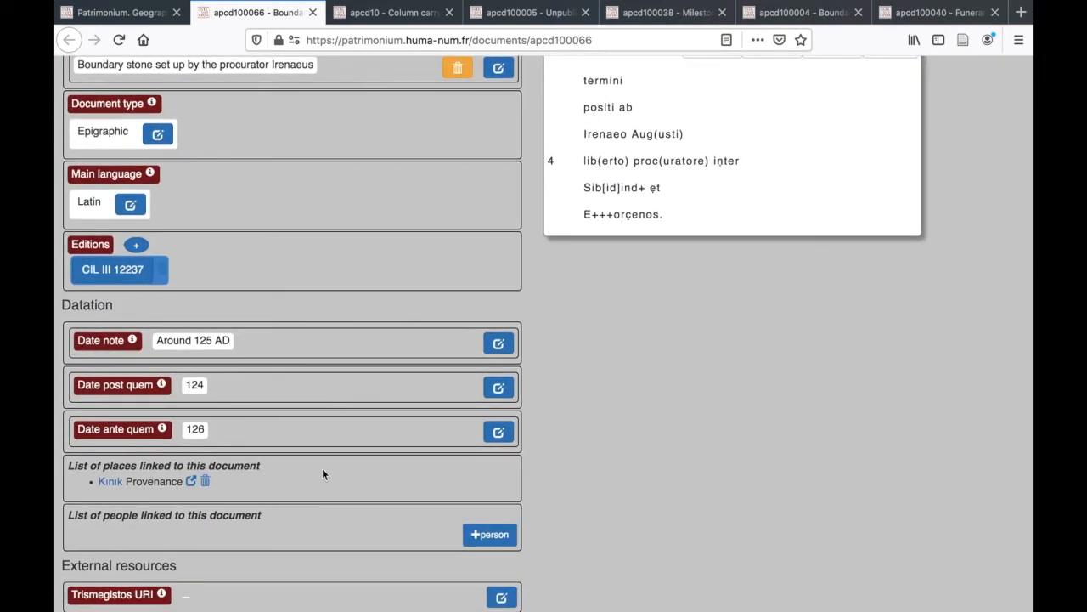
scroll(322, 473, up, 4)
scroll(322, 473, down, 2)
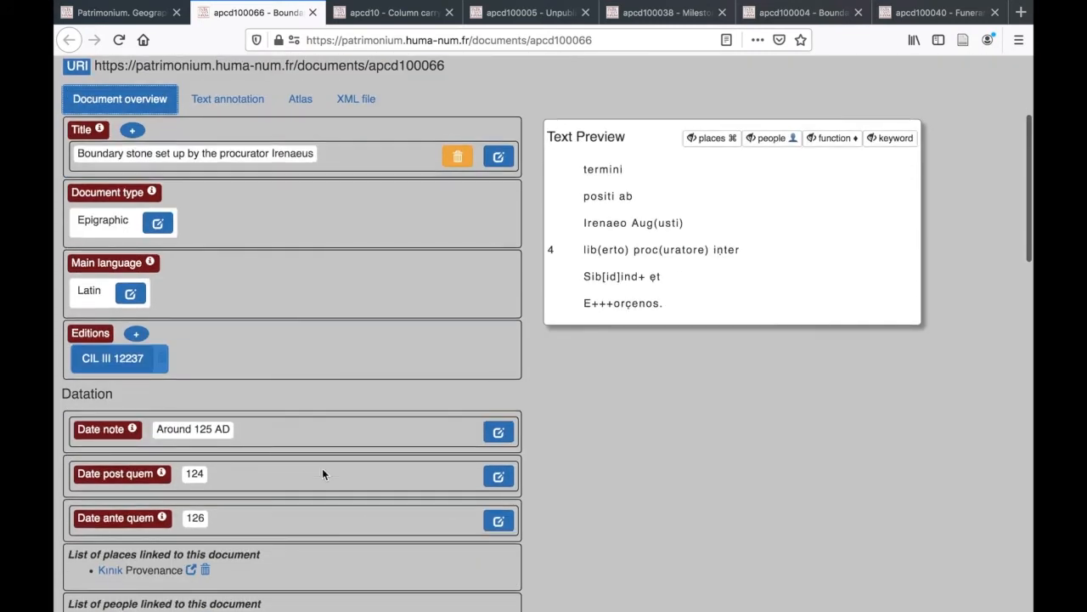
scroll(322, 473, down, 2)
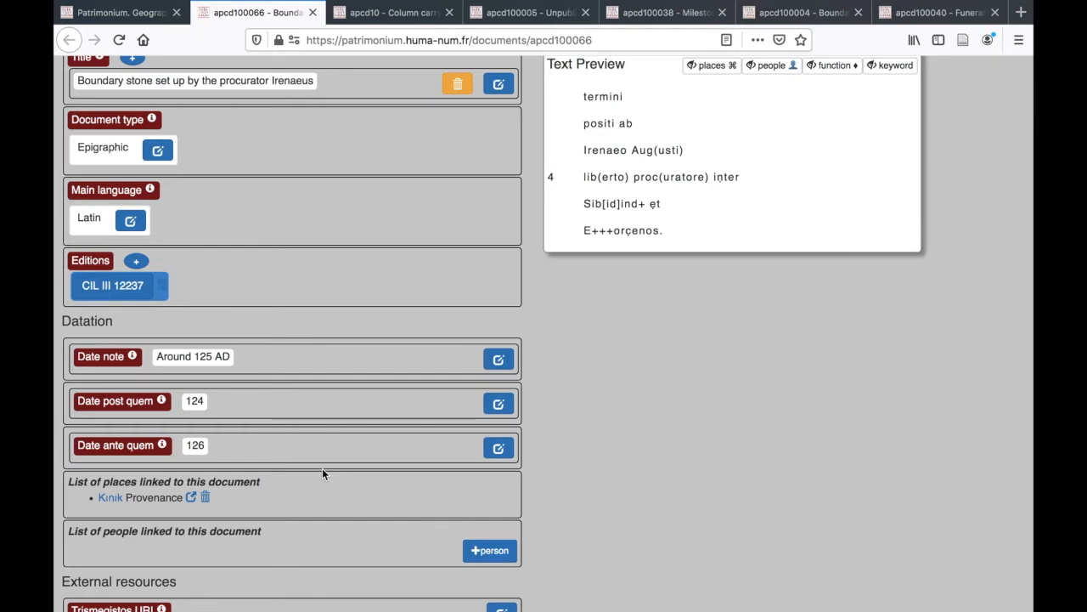
In the document's atlas, search the project's places for "sib" and select Sib[id]ind[– – –] for linking
scroll(326, 506, up, 3)
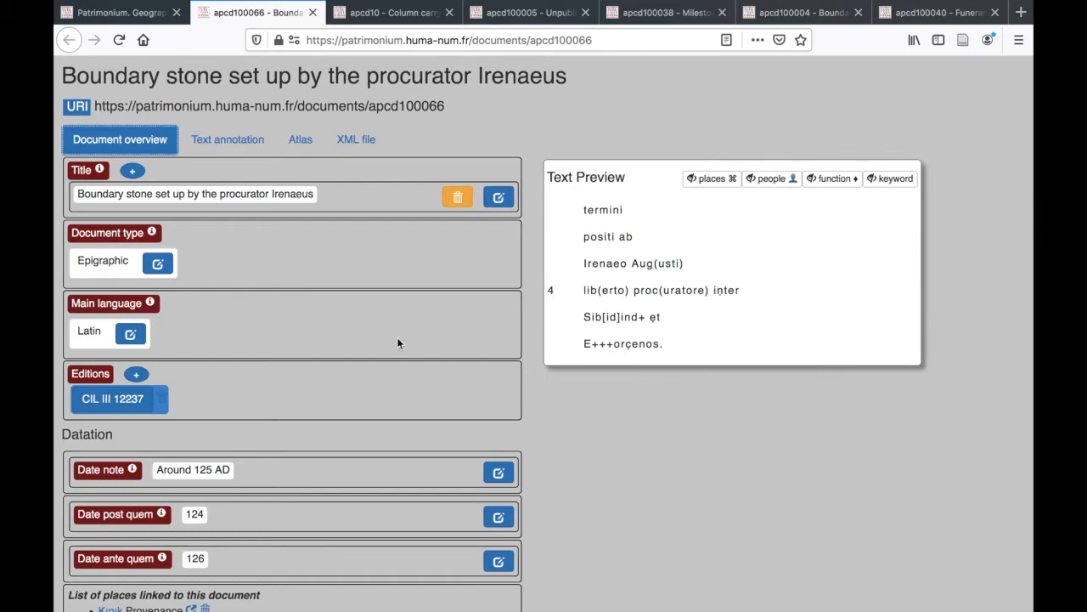
scroll(397, 342, down, 2)
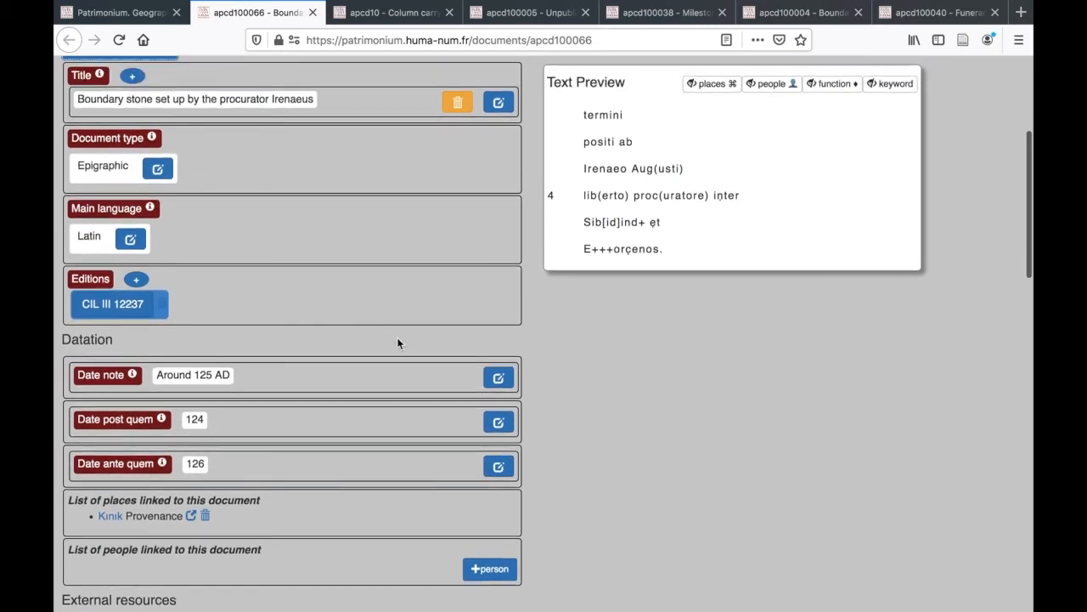
scroll(398, 342, up, 1)
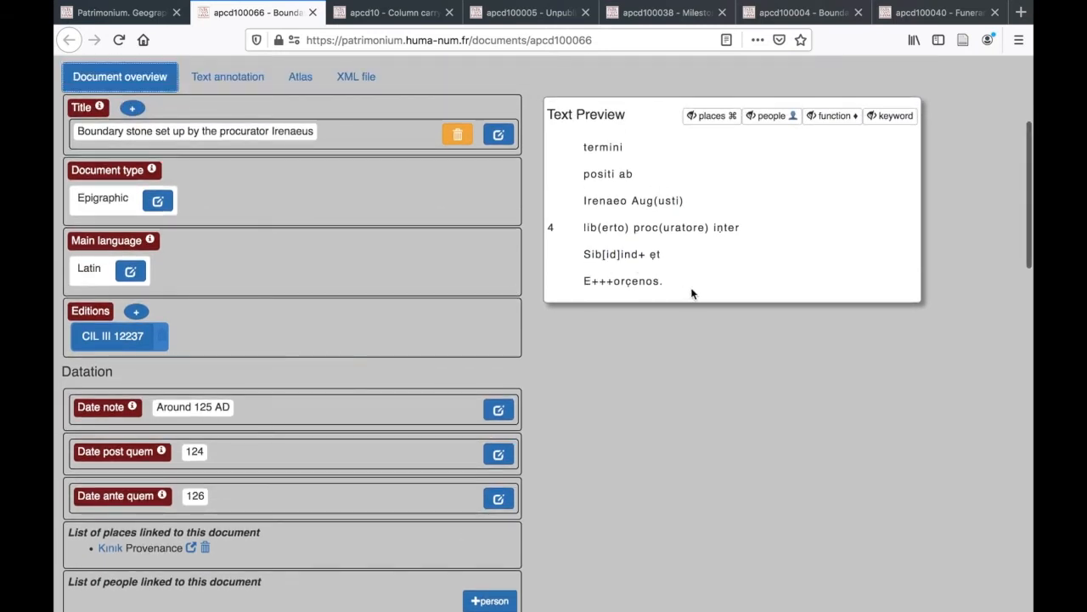
scroll(406, 286, up, 3)
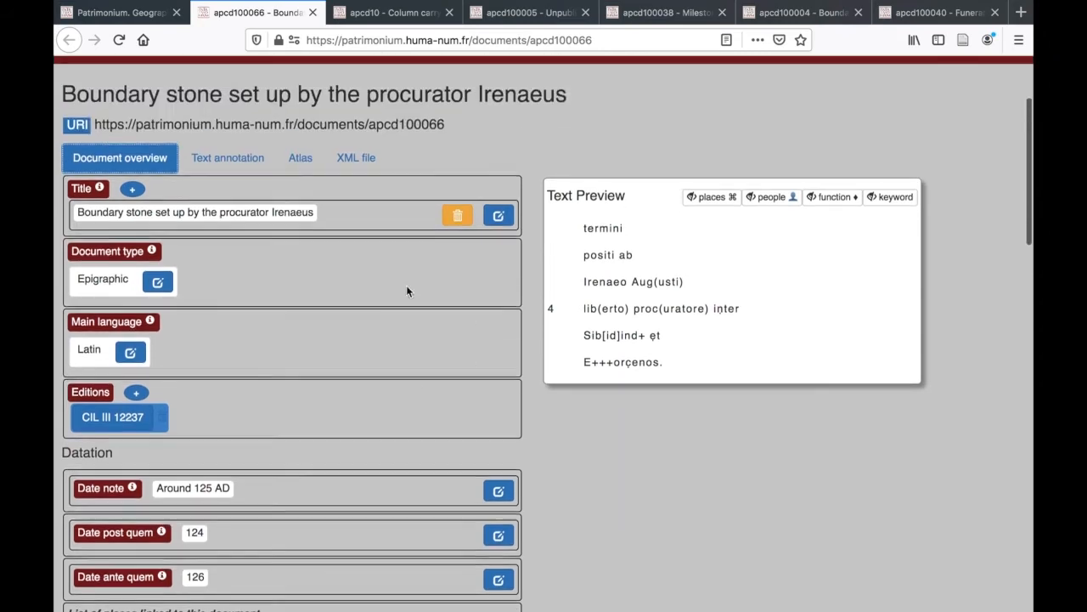
click(307, 162)
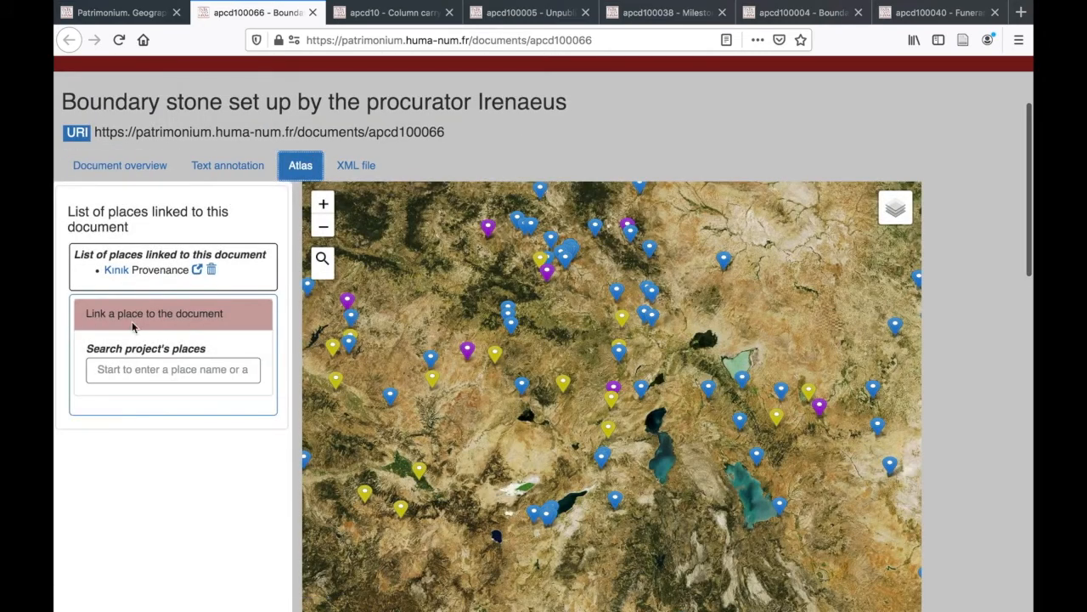
click(133, 369)
text(sib)
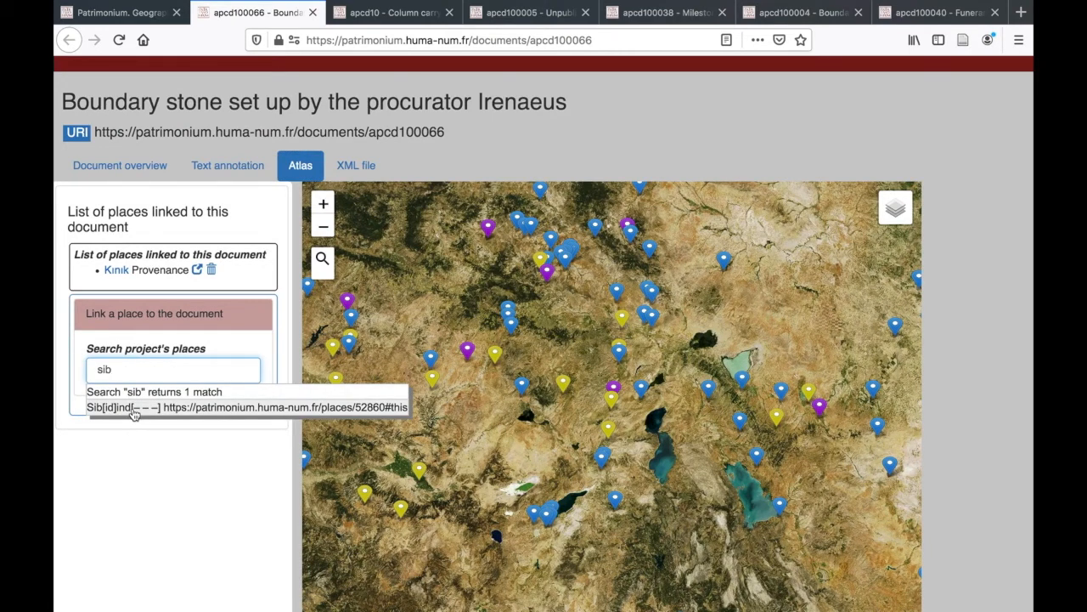
click(133, 408)
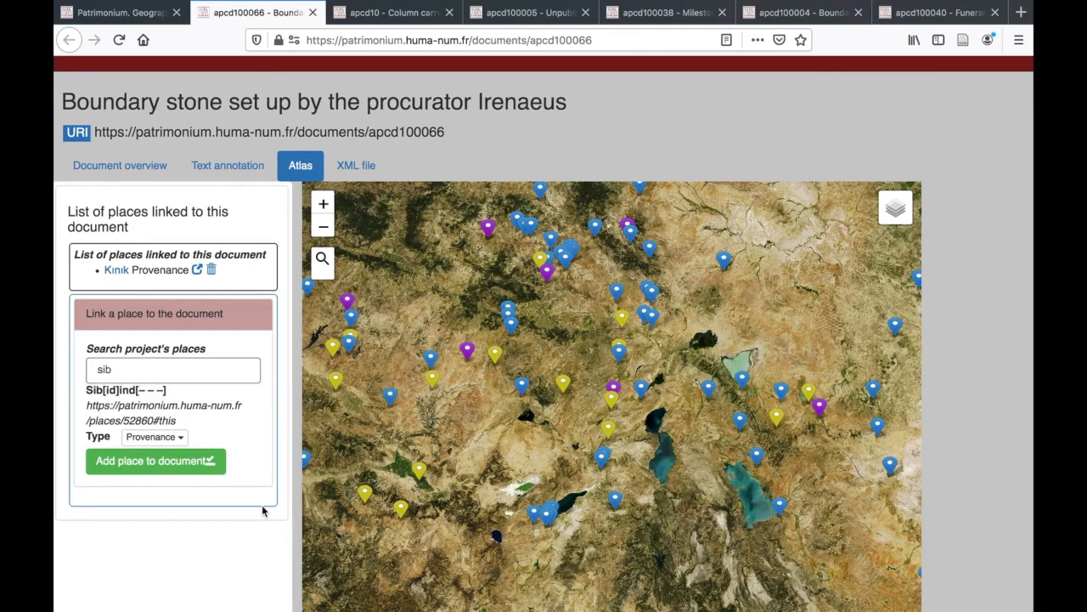
Set the selected place's link type to Mentioned in text and add the place to the document
click(166, 441)
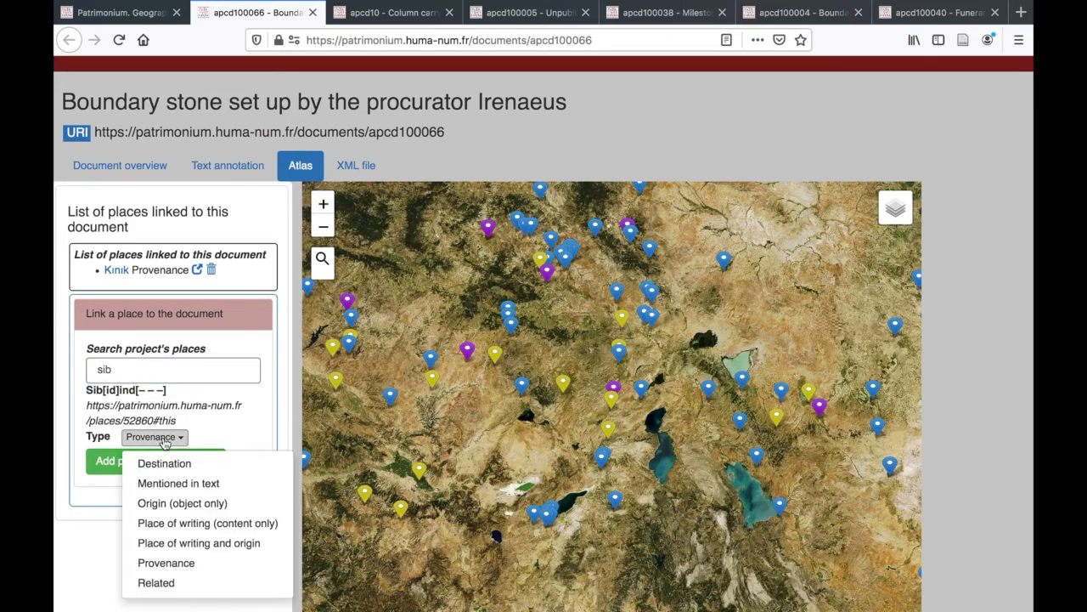
click(168, 484)
scroll(204, 507, down, 1)
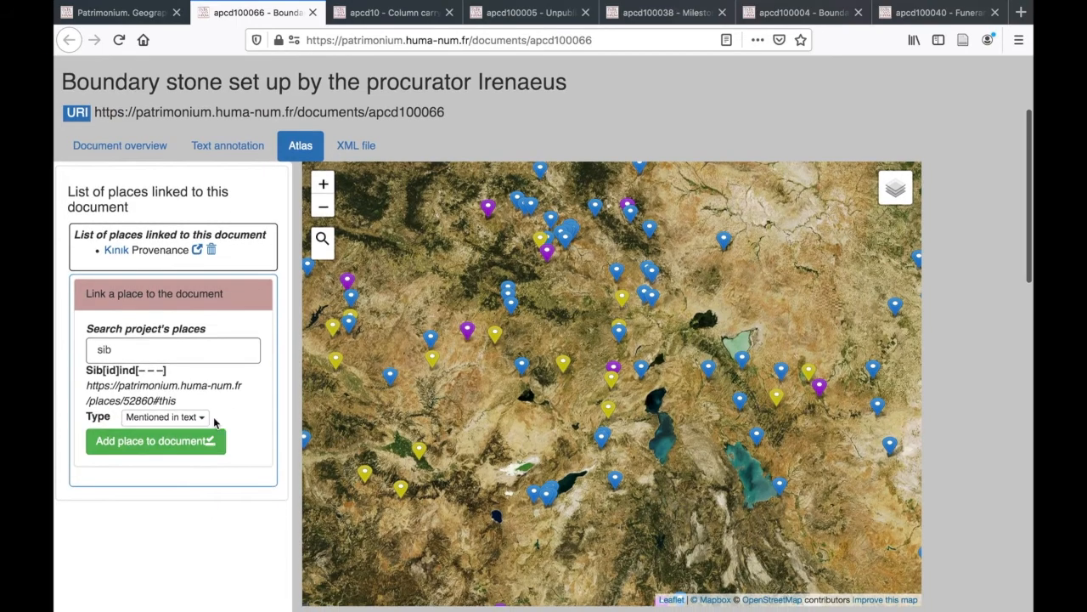
click(198, 418)
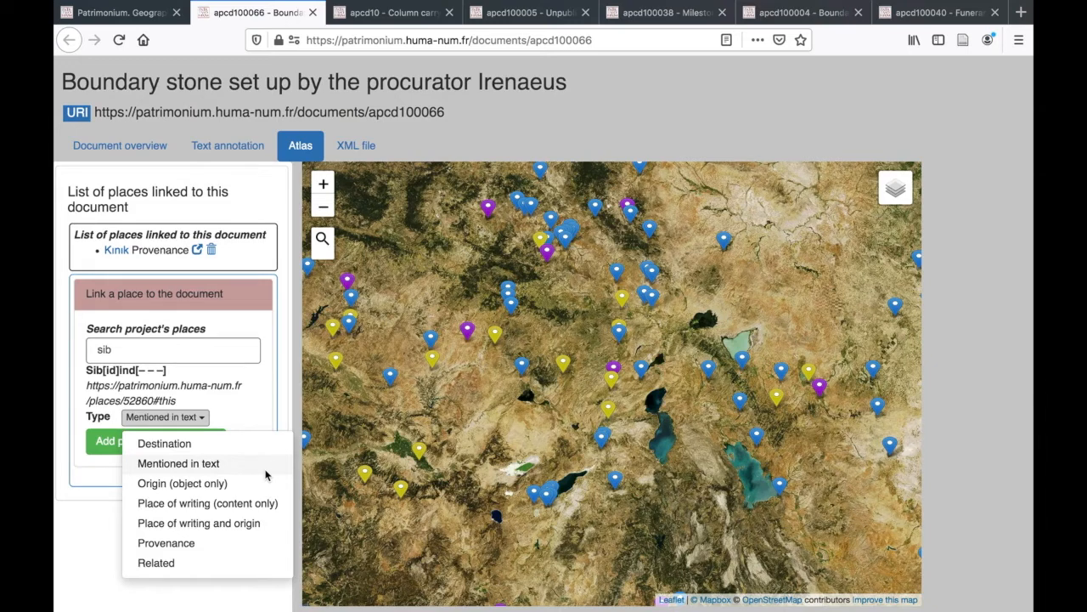
click(274, 416)
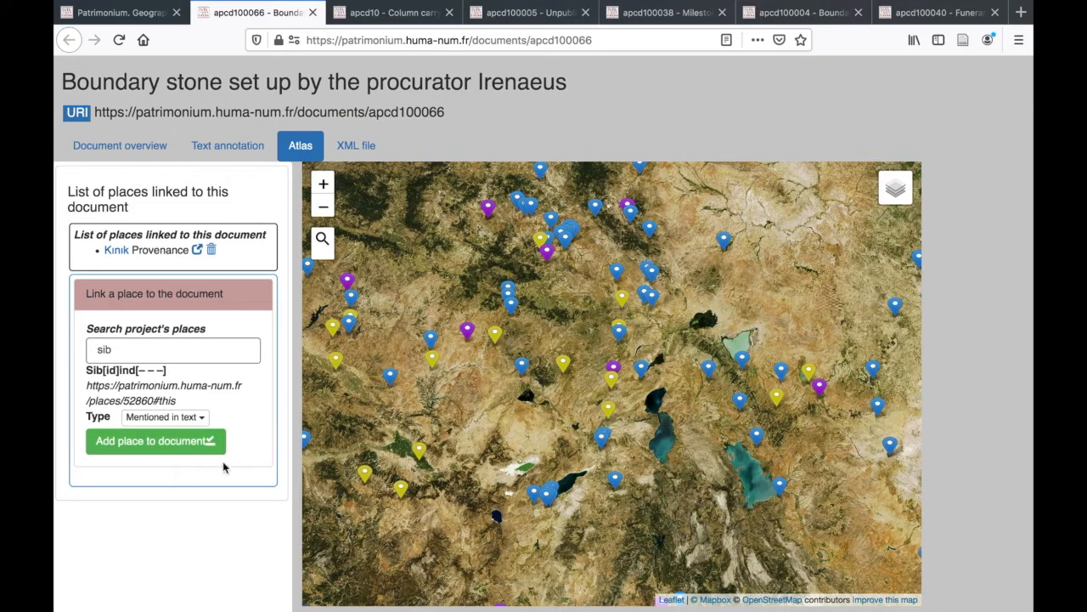
click(134, 442)
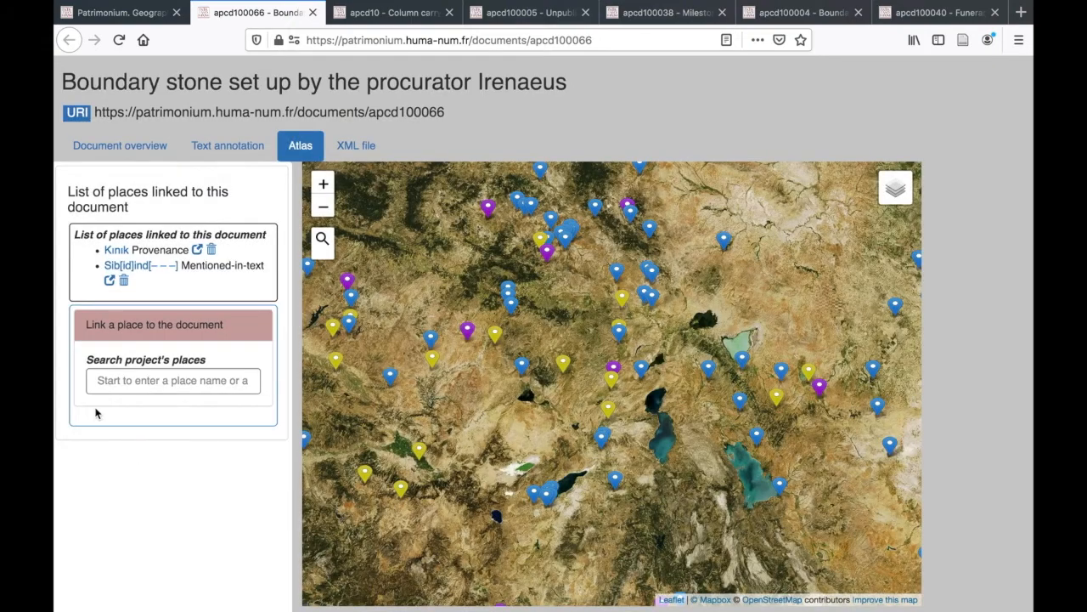
Search the project's places for "rcea" and link E+[..]rcea? to the document as Mentioned in text
click(138, 380)
text(rcea)
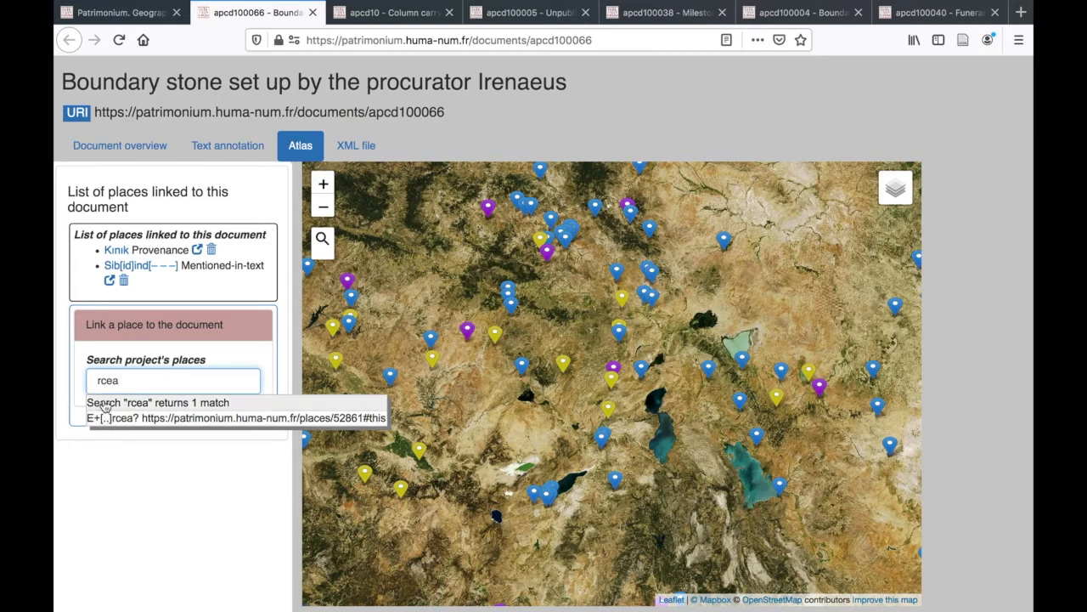
click(169, 418)
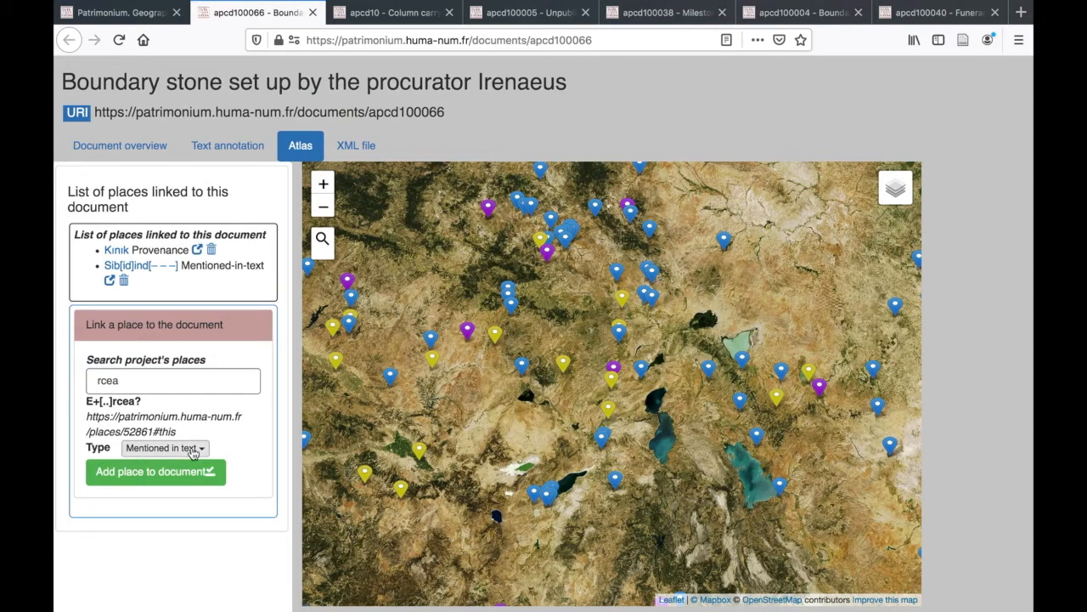
click(179, 478)
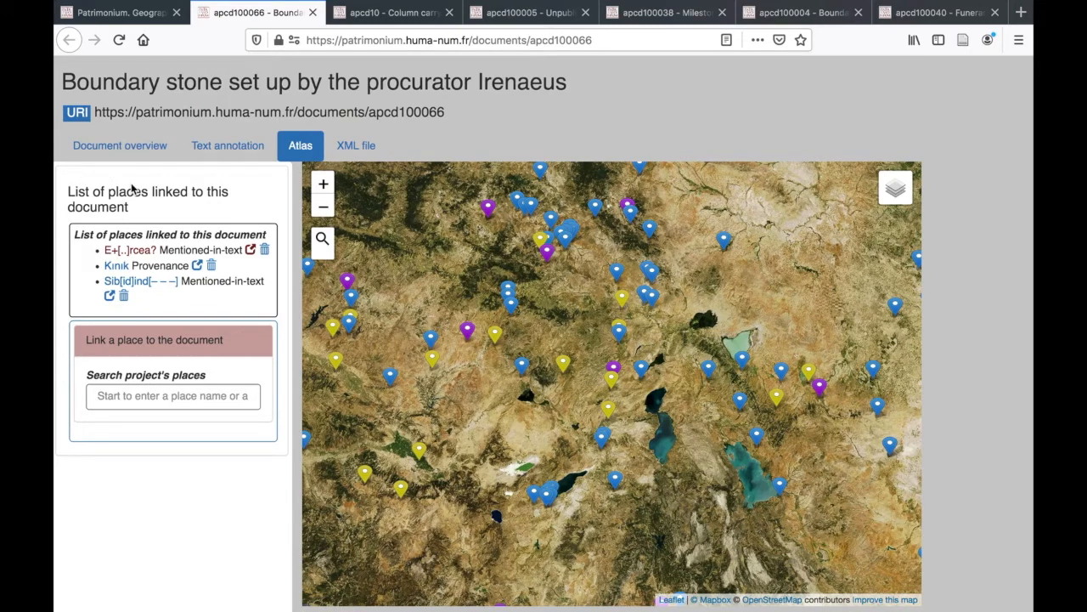
Return to the document overview and compare the inscription's text preview with the list of linked places
click(100, 146)
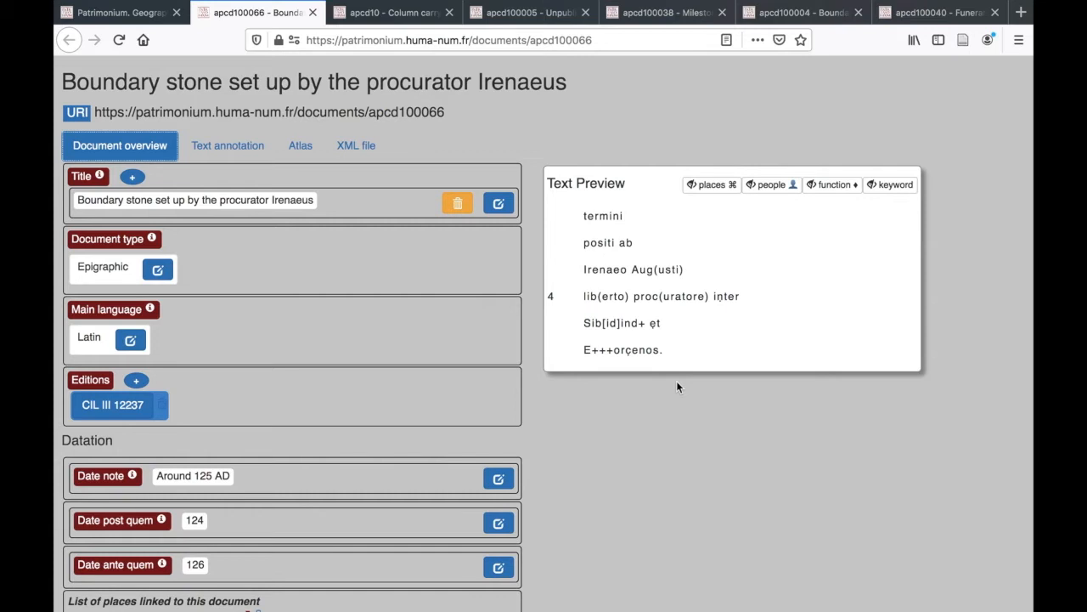
scroll(677, 460, down, 3)
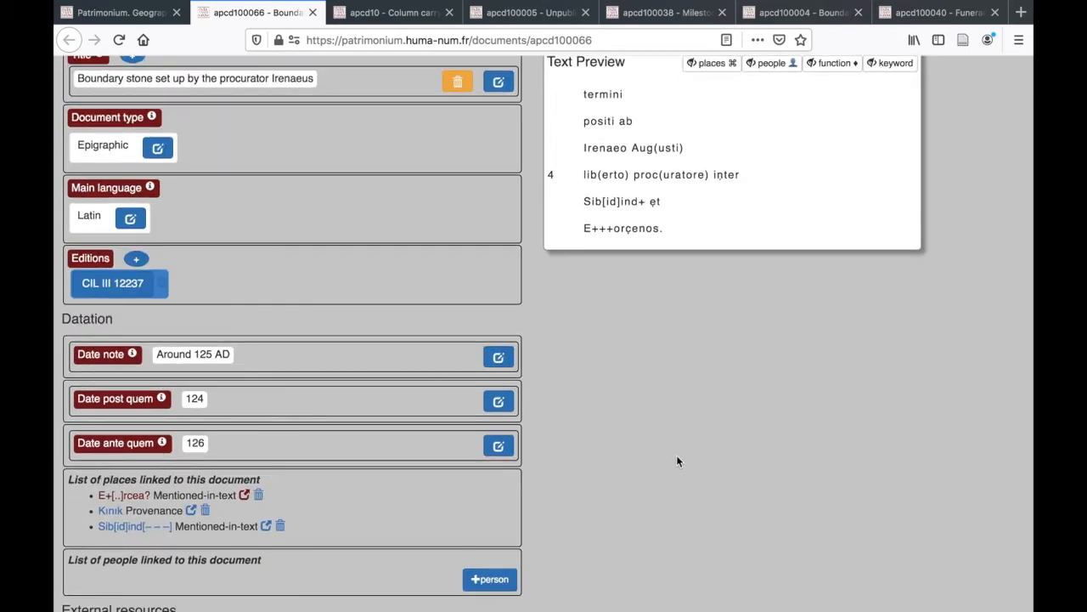
scroll(782, 286, up, 3)
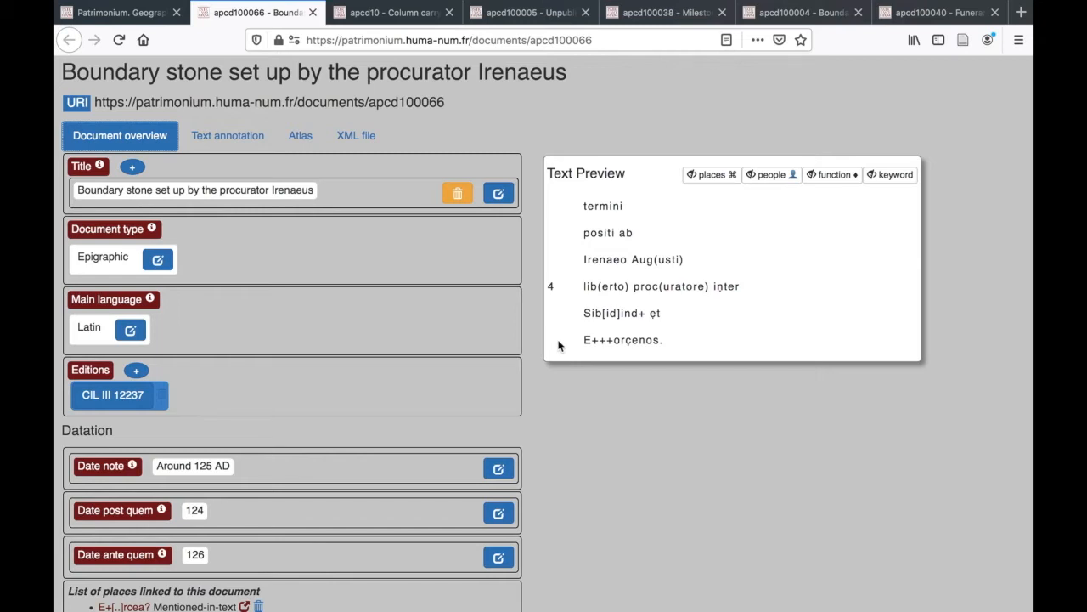
scroll(320, 389, down, 1)
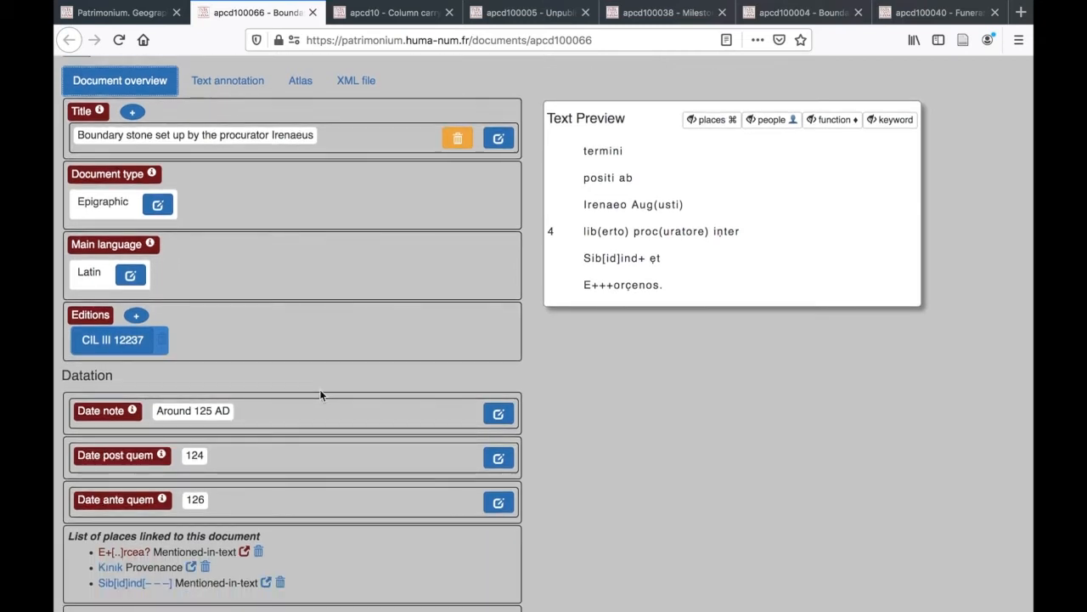
scroll(319, 389, up, 2)
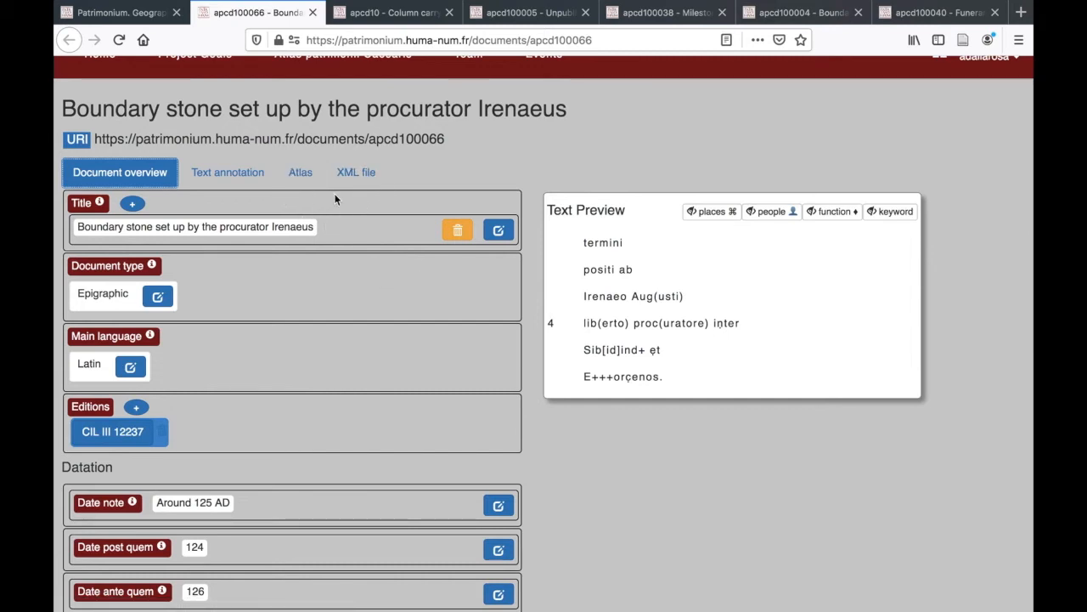
scroll(363, 459, down, 2)
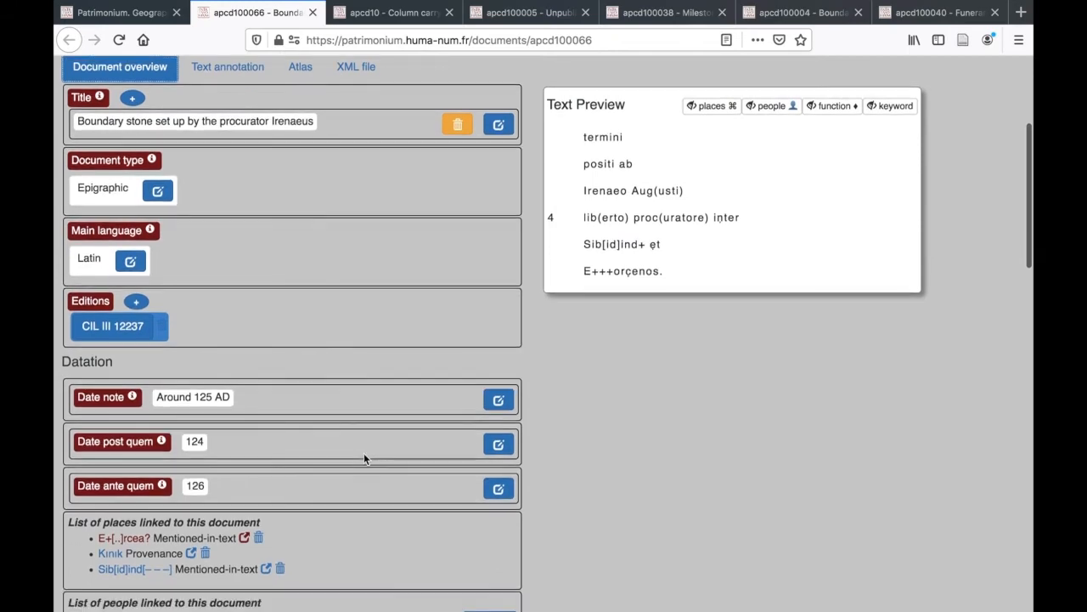
scroll(363, 459, up, 2)
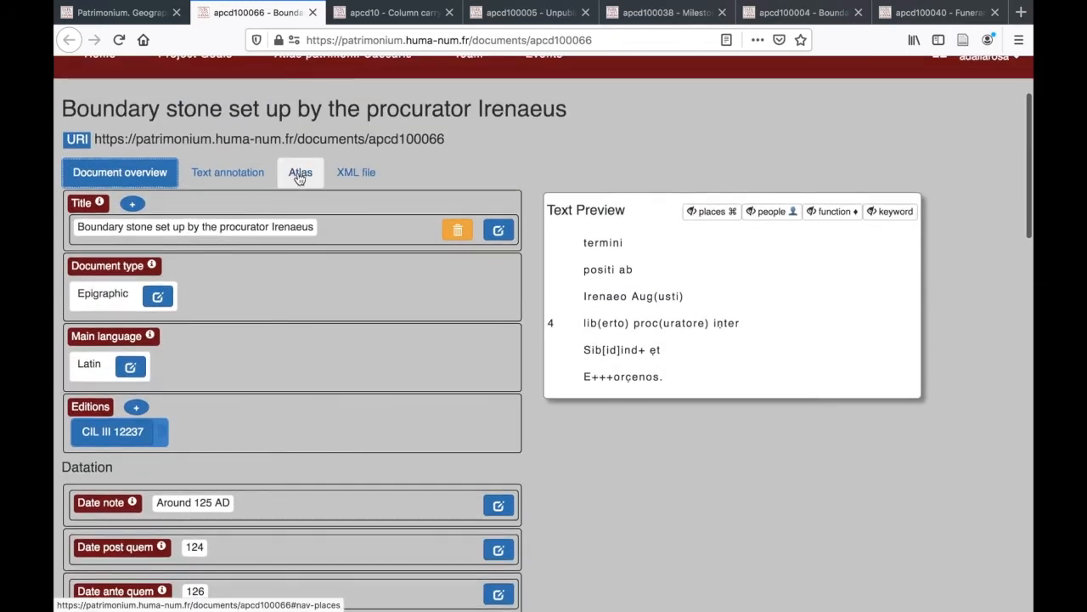
In the atlas, search the project's places for "kın" and link Imperial estate of Kınık to the document as Related
click(299, 174)
click(194, 423)
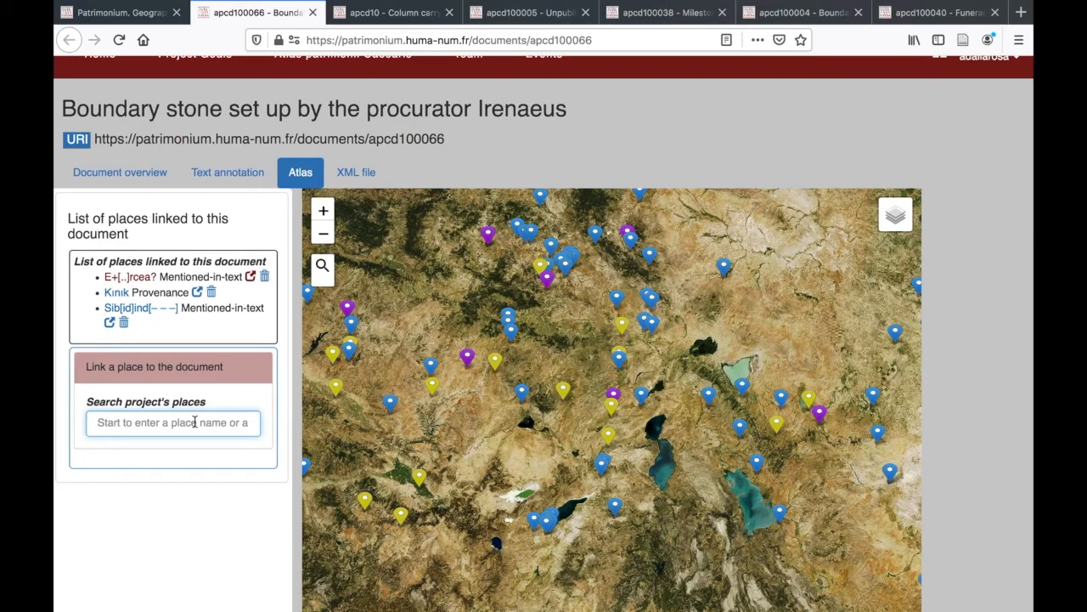
text(kın)
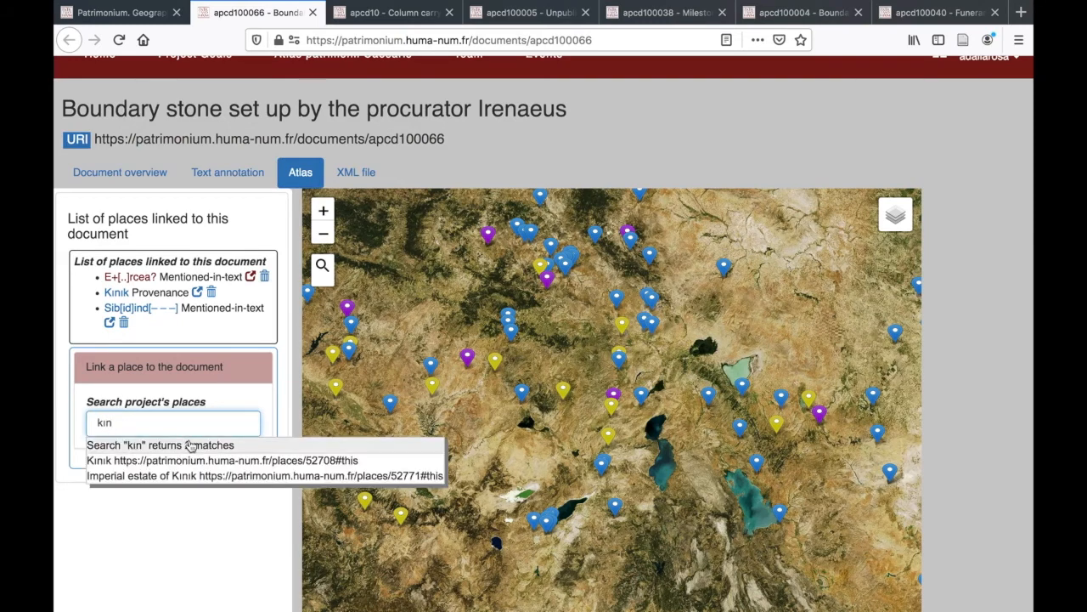
click(187, 478)
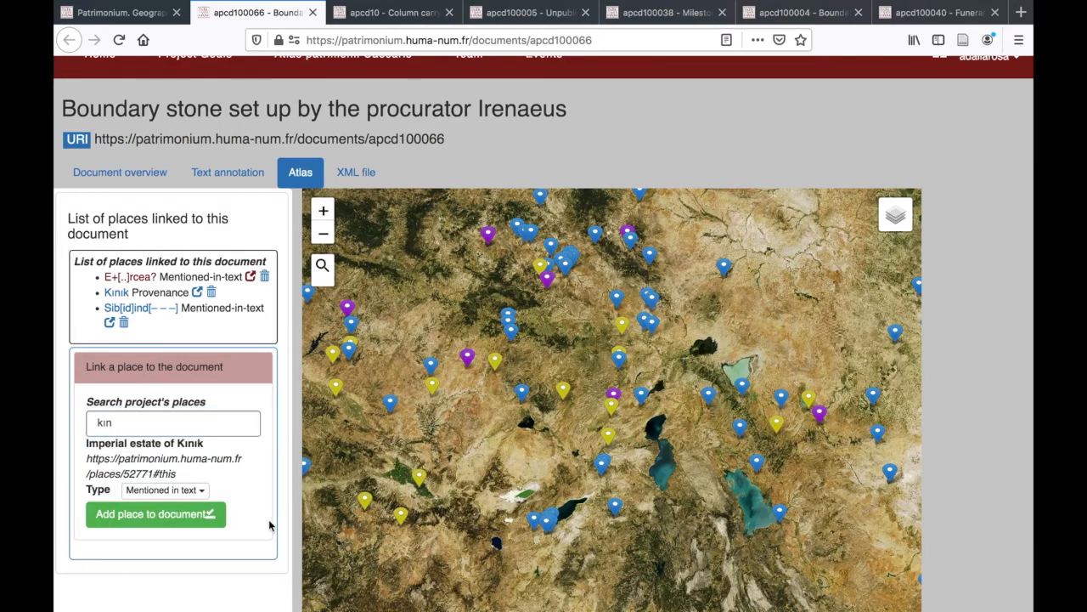
scroll(248, 475, down, 2)
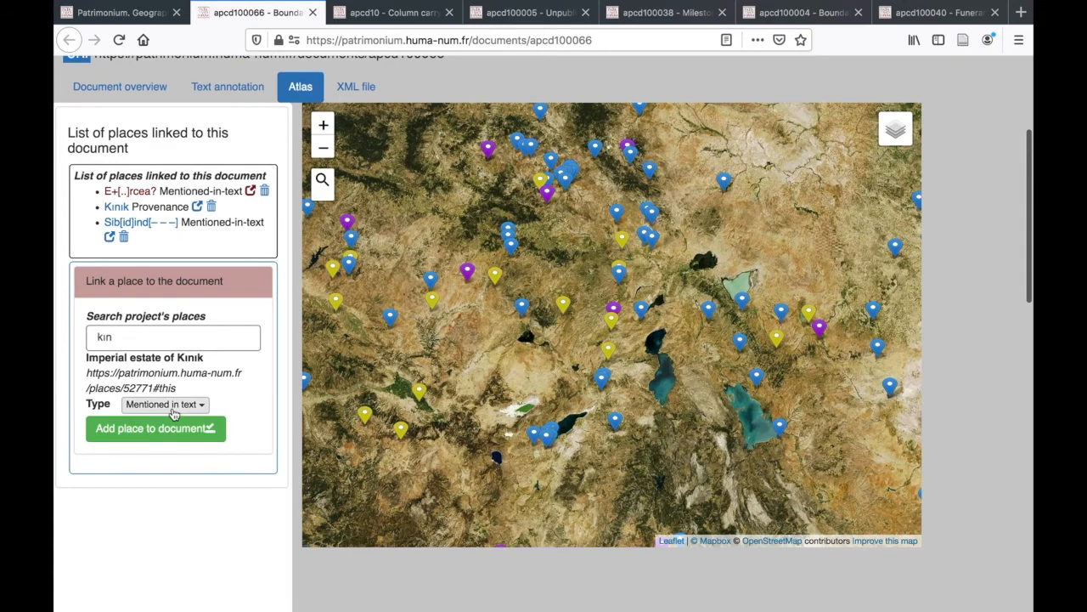
click(175, 406)
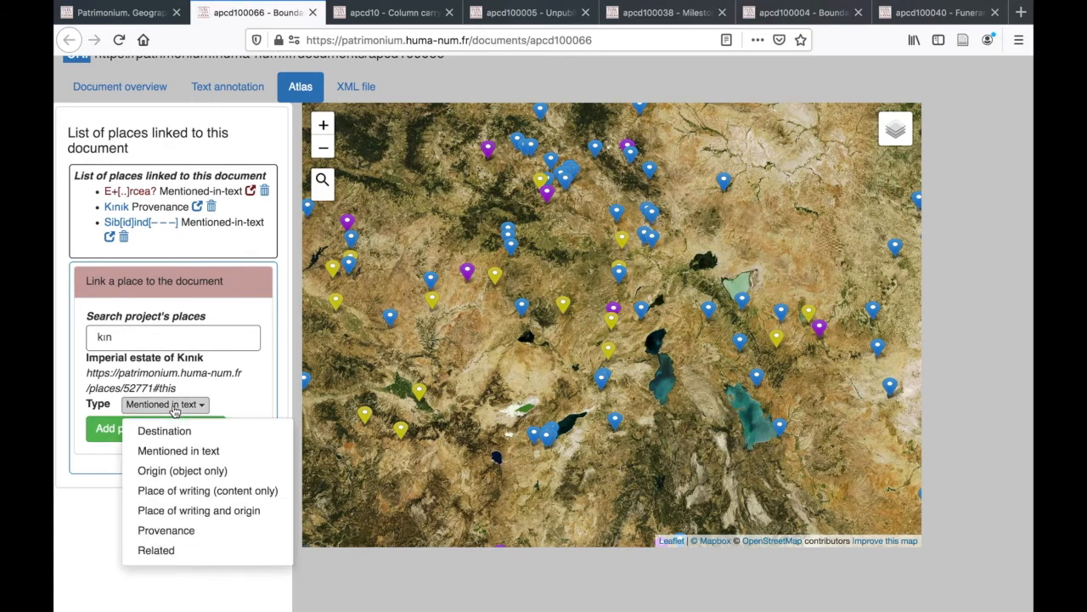
click(157, 550)
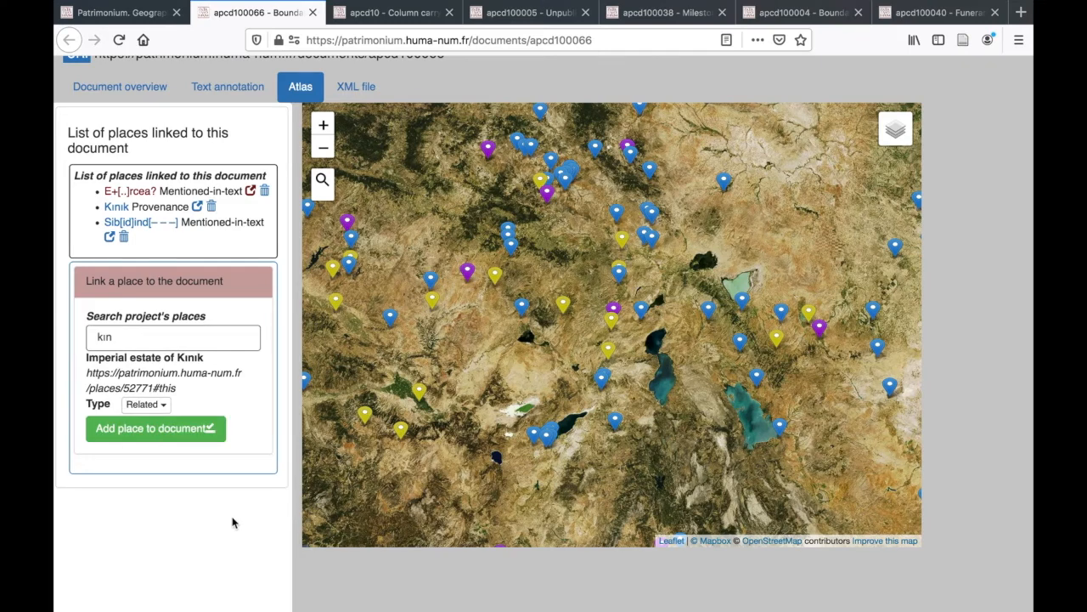
click(175, 441)
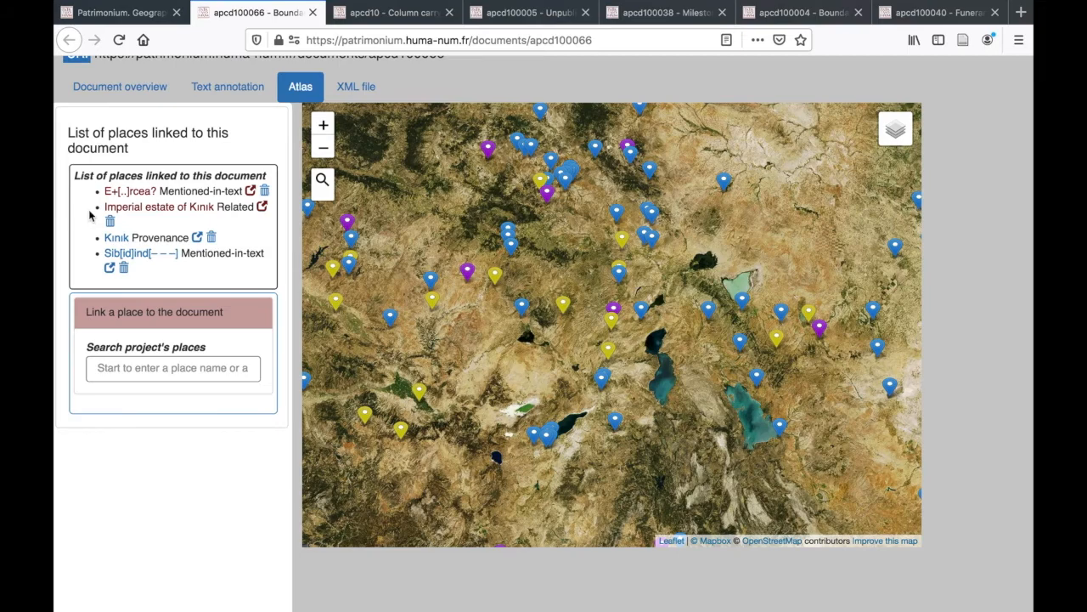
Examine the linked places, linked people and external resources in the boundary stone's document overview
scroll(90, 216, up, 1)
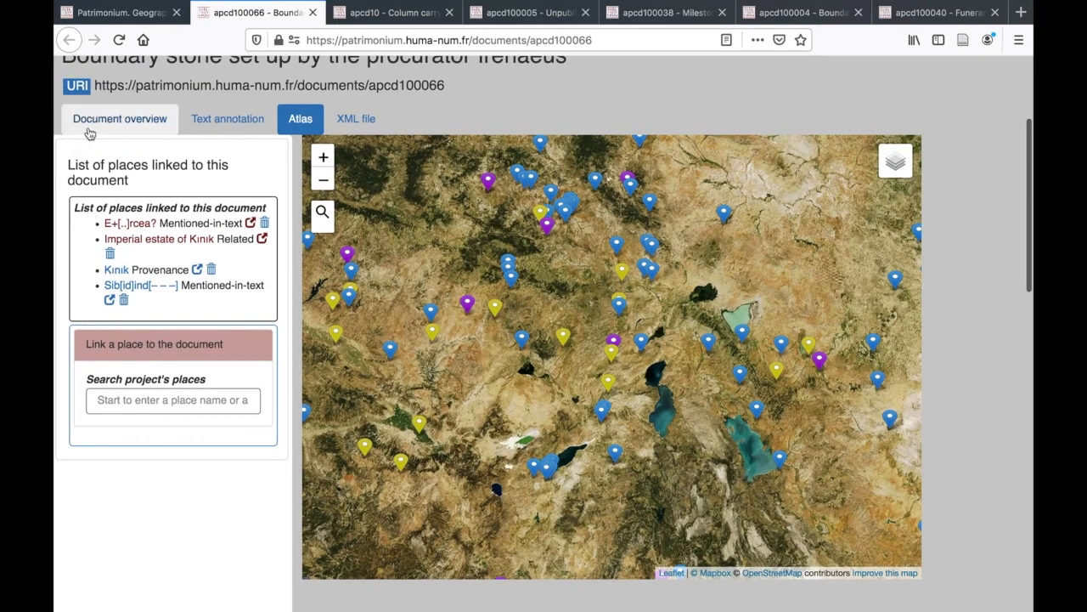
click(120, 121)
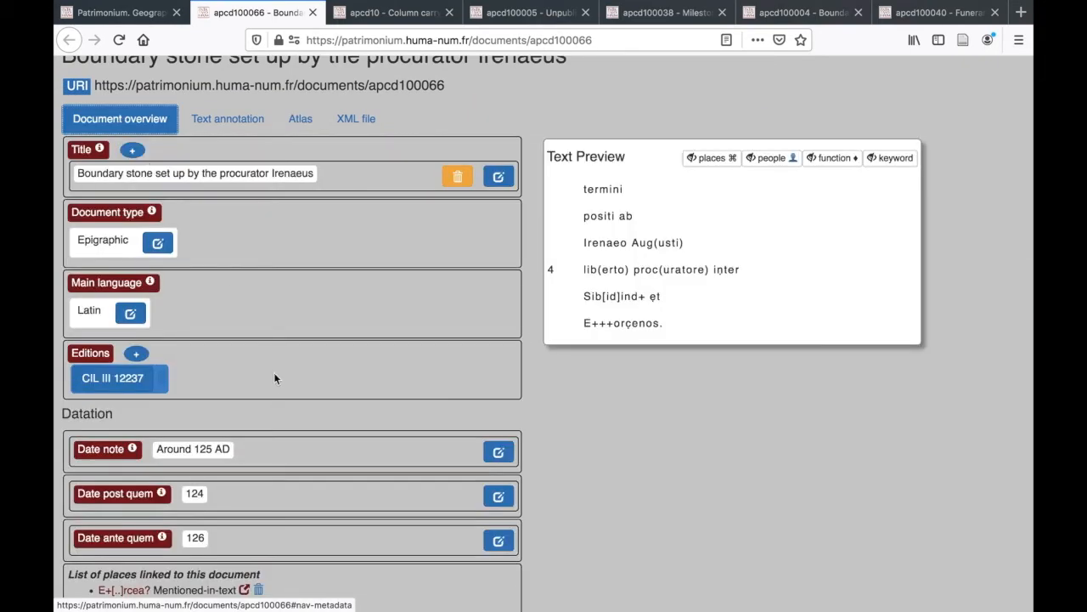
scroll(274, 372, down, 3)
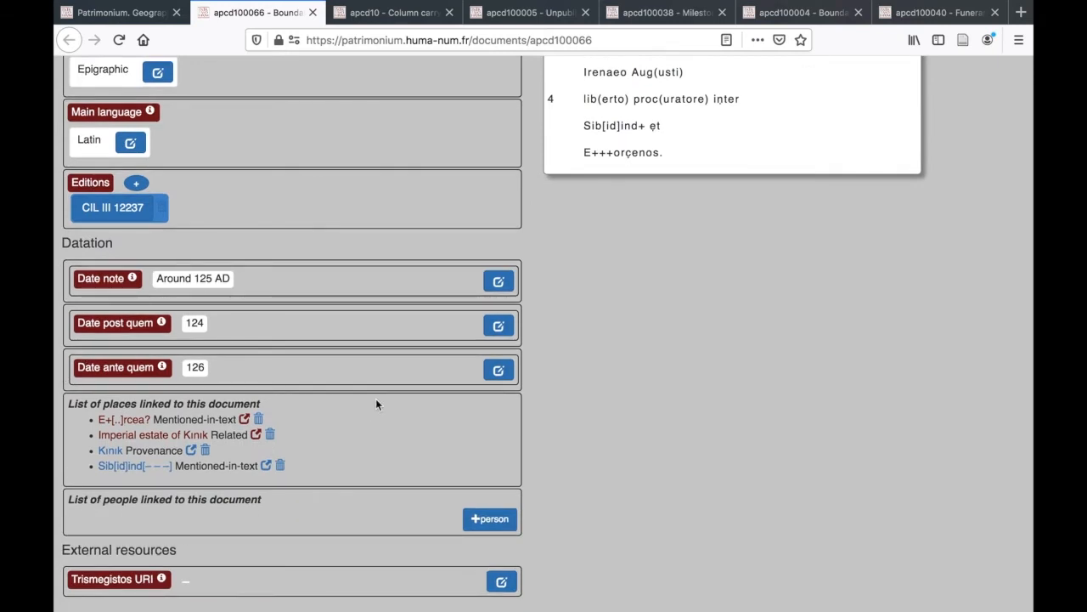
scroll(376, 398, up, 1)
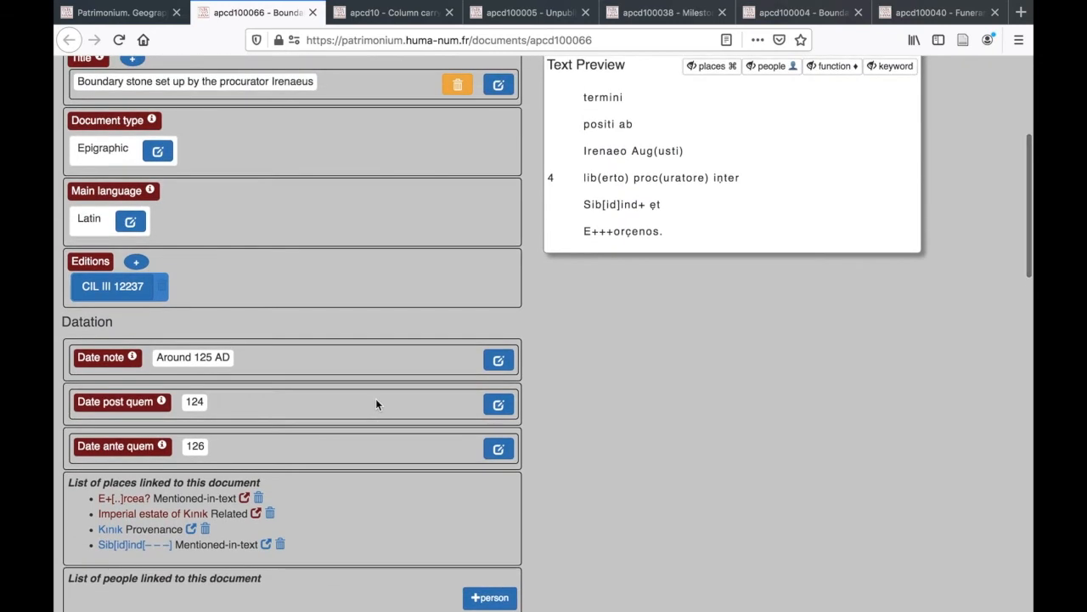
scroll(376, 399, down, 2)
scroll(377, 404, up, 2)
scroll(377, 404, down, 3)
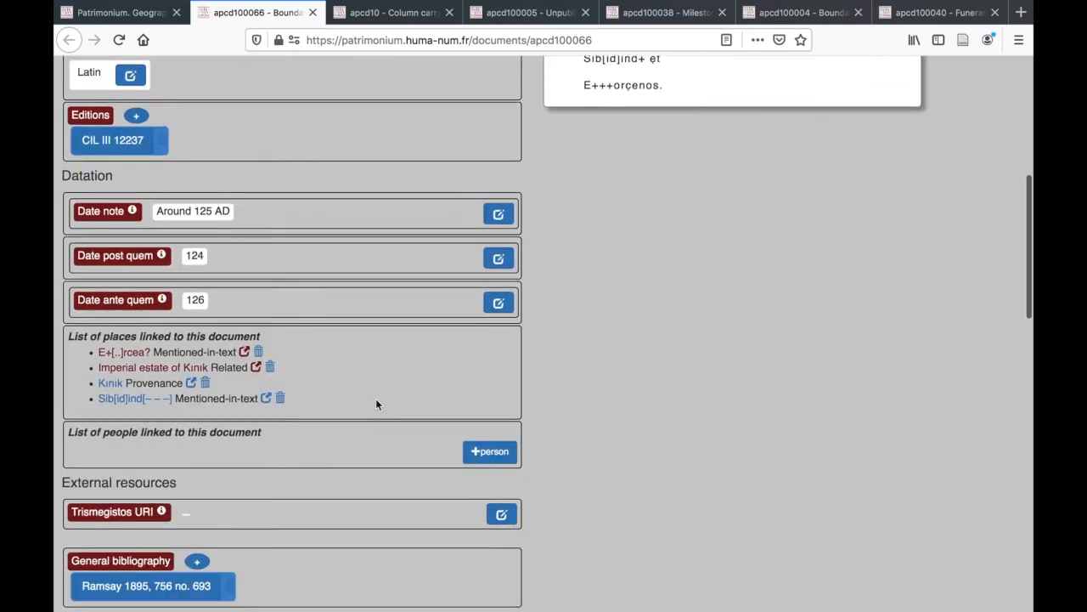
scroll(374, 470, up, 2)
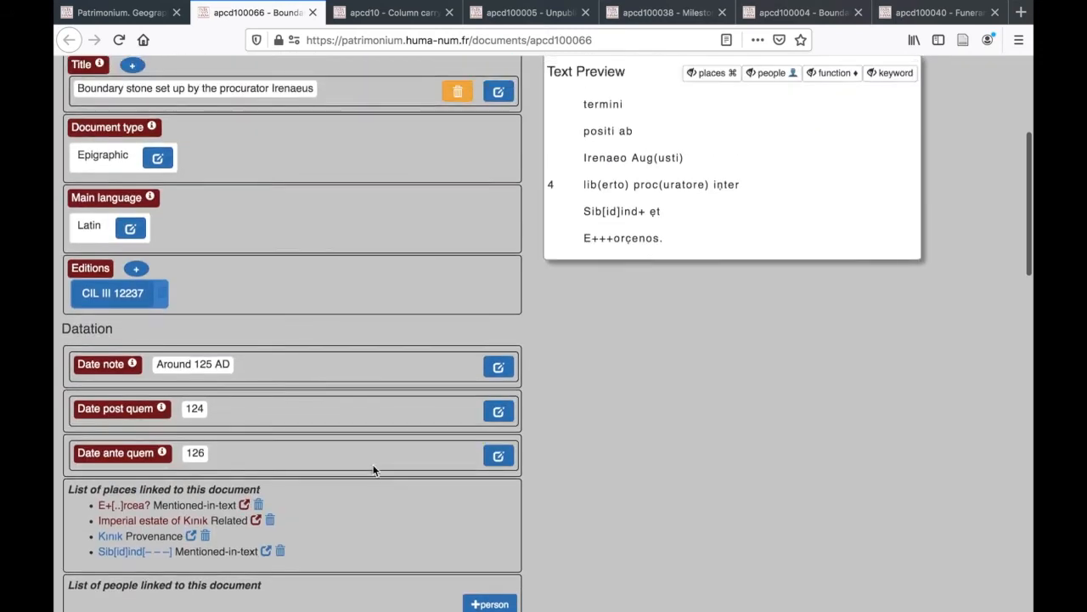
Search the project's people for "irenae" and link Irenaeus [16] to the boundary stone document
scroll(428, 310, up, 1)
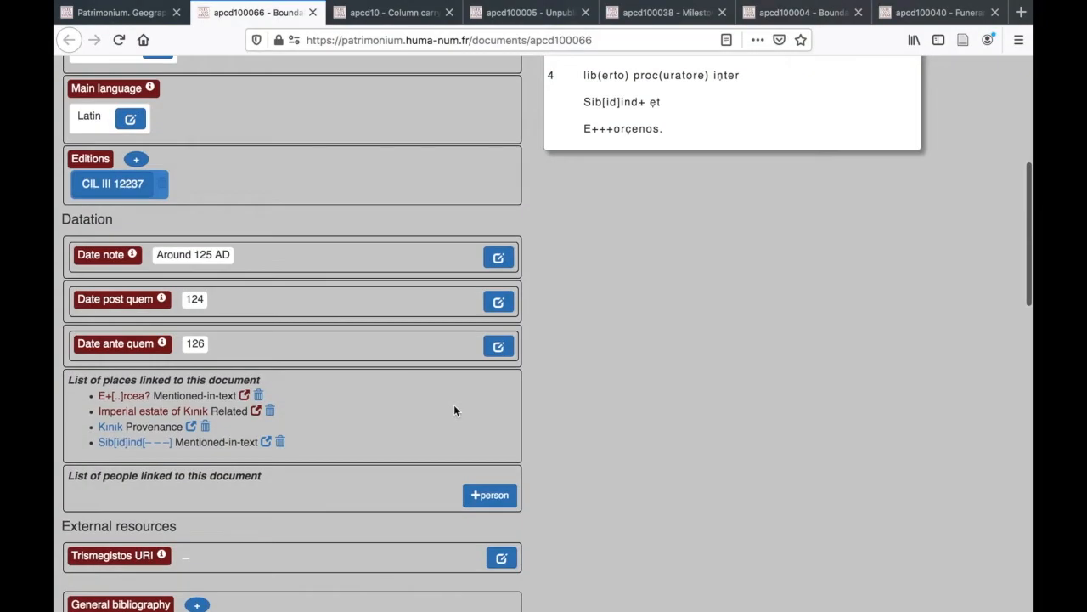
scroll(454, 406, down, 1)
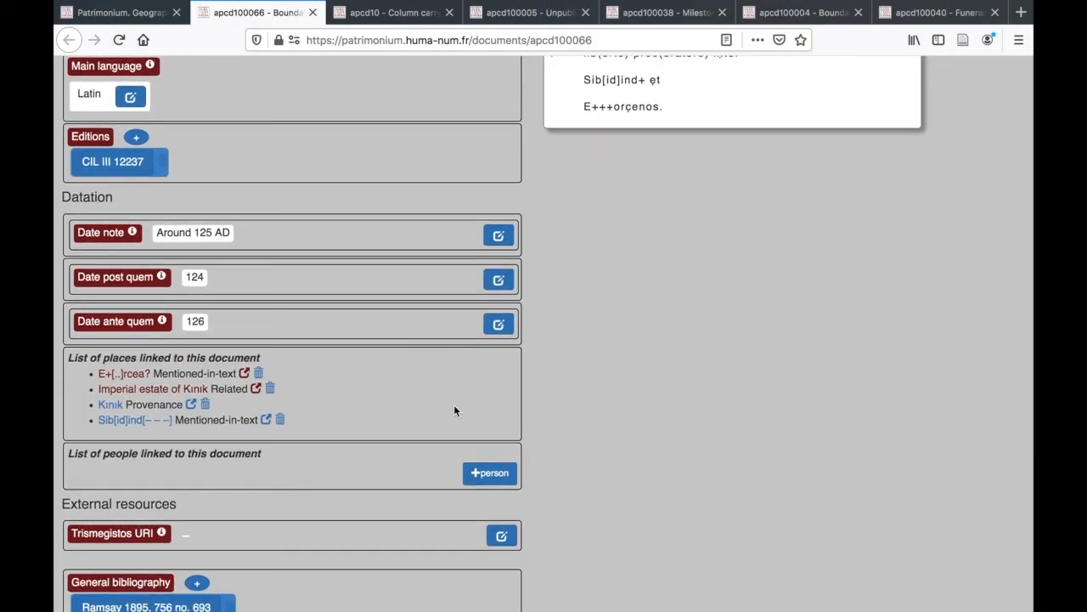
scroll(335, 474, up, 5)
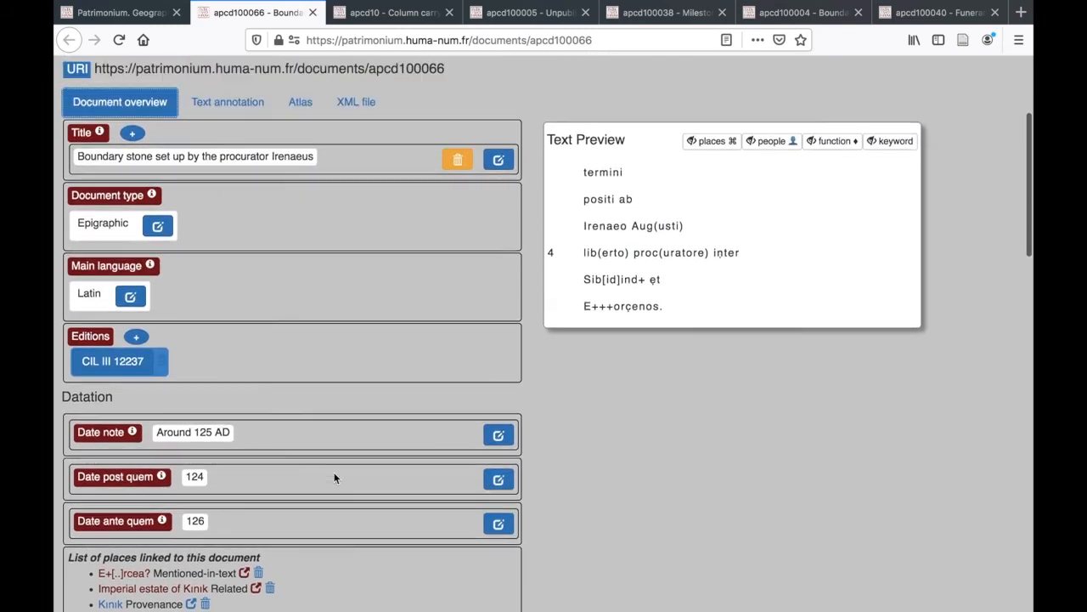
scroll(334, 479, down, 4)
scroll(335, 478, down, 2)
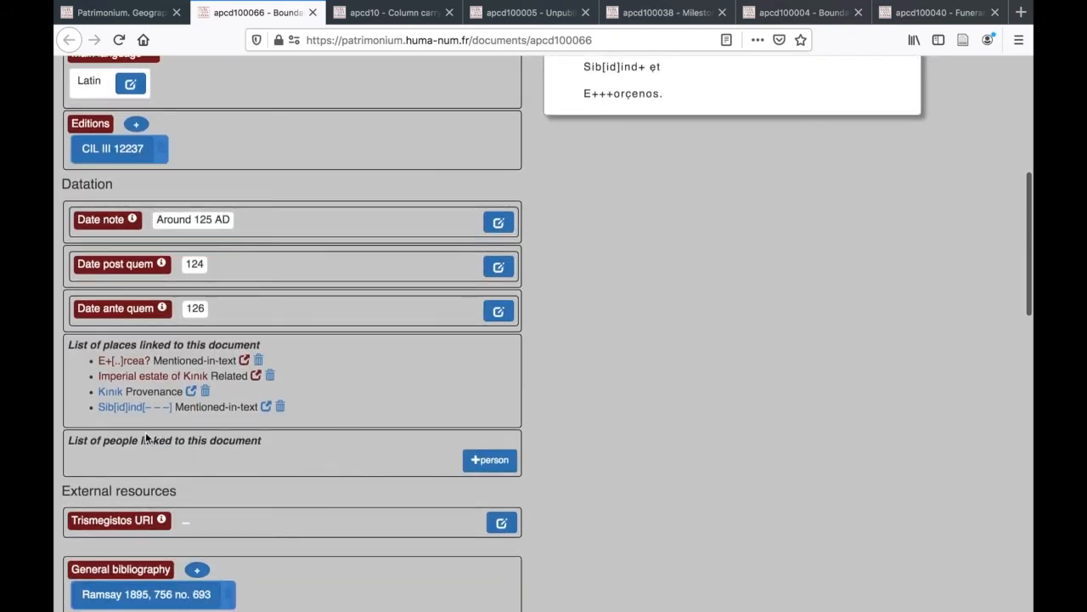
click(491, 463)
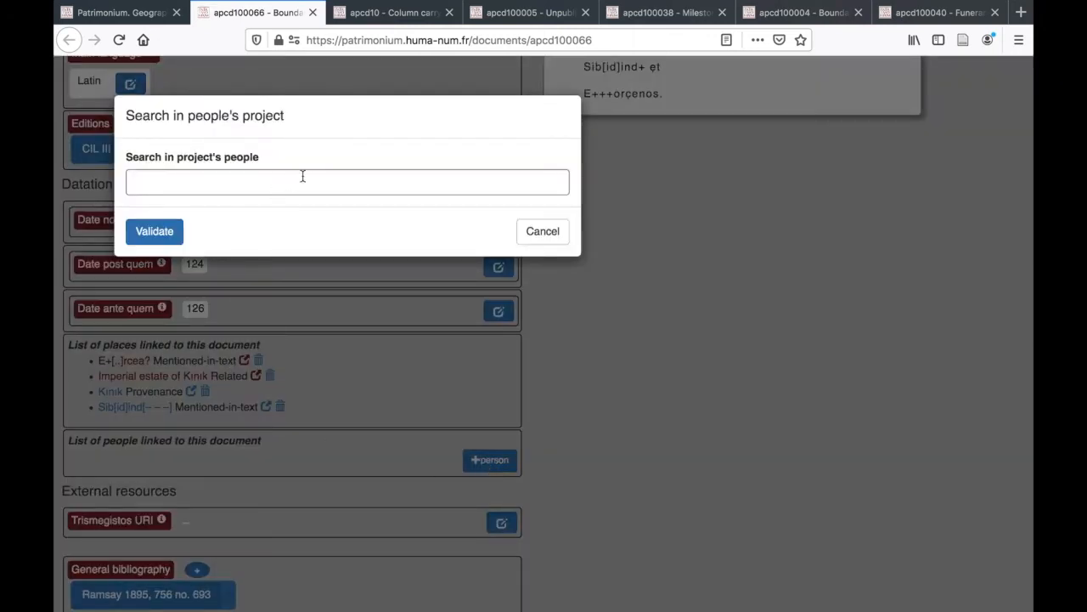
text(irenae)
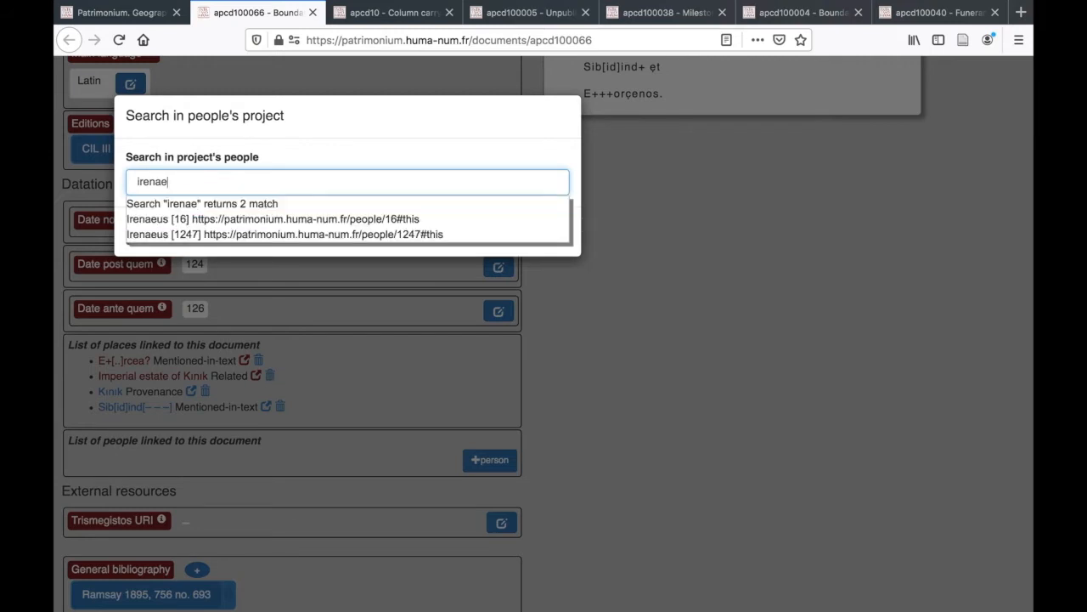
click(313, 220)
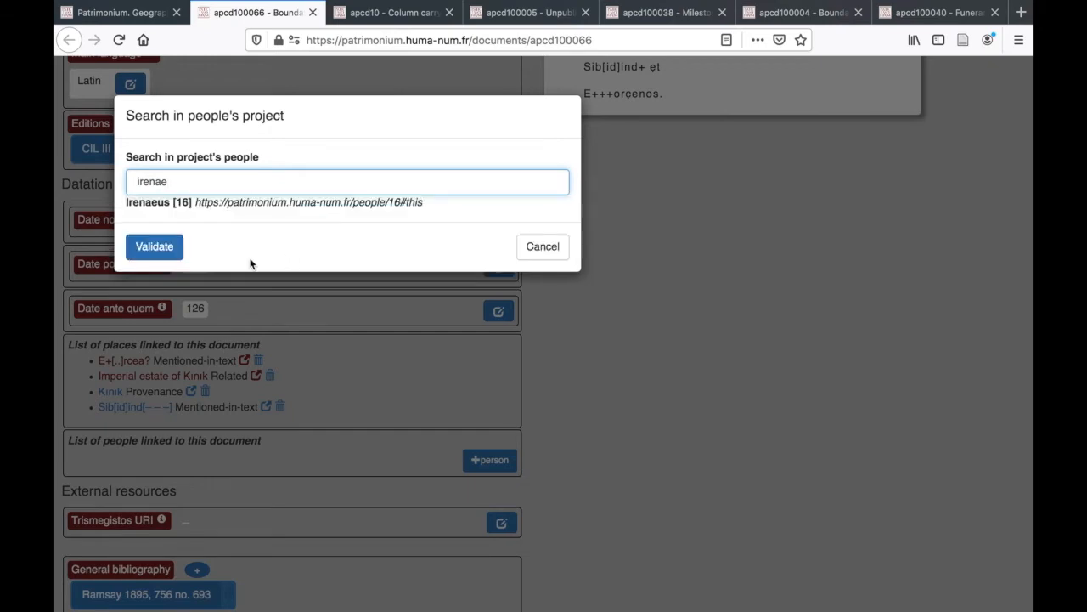
click(152, 253)
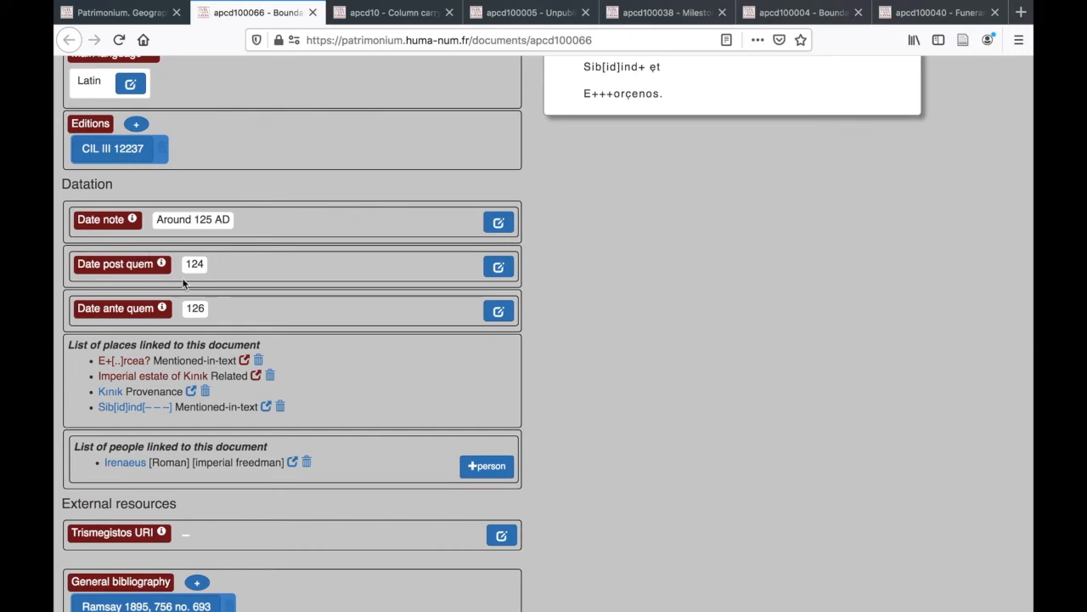
click(474, 468)
click(294, 183)
text(irena)
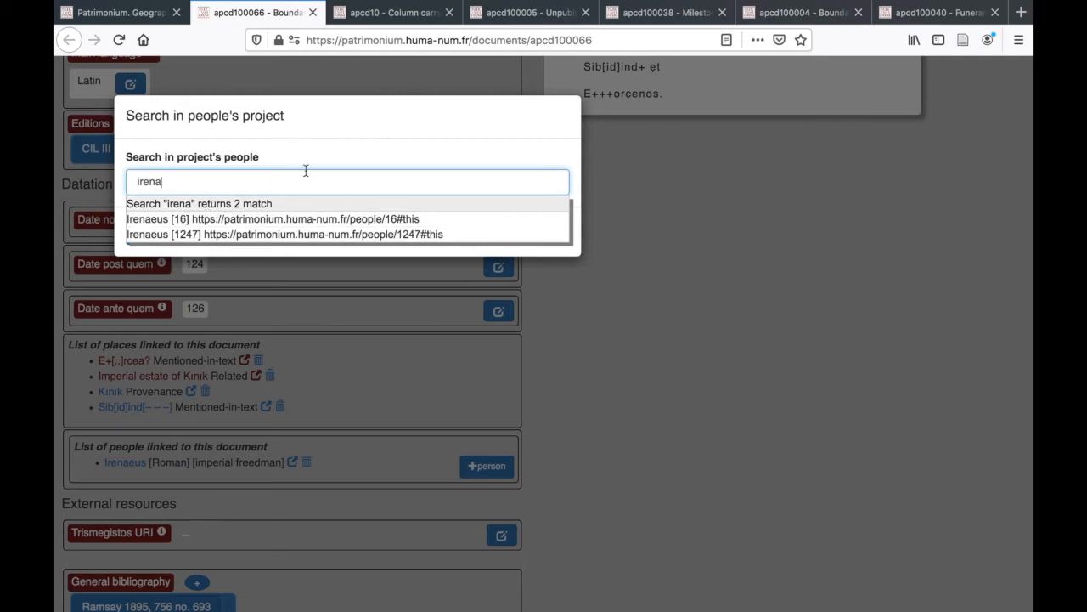
click(460, 172)
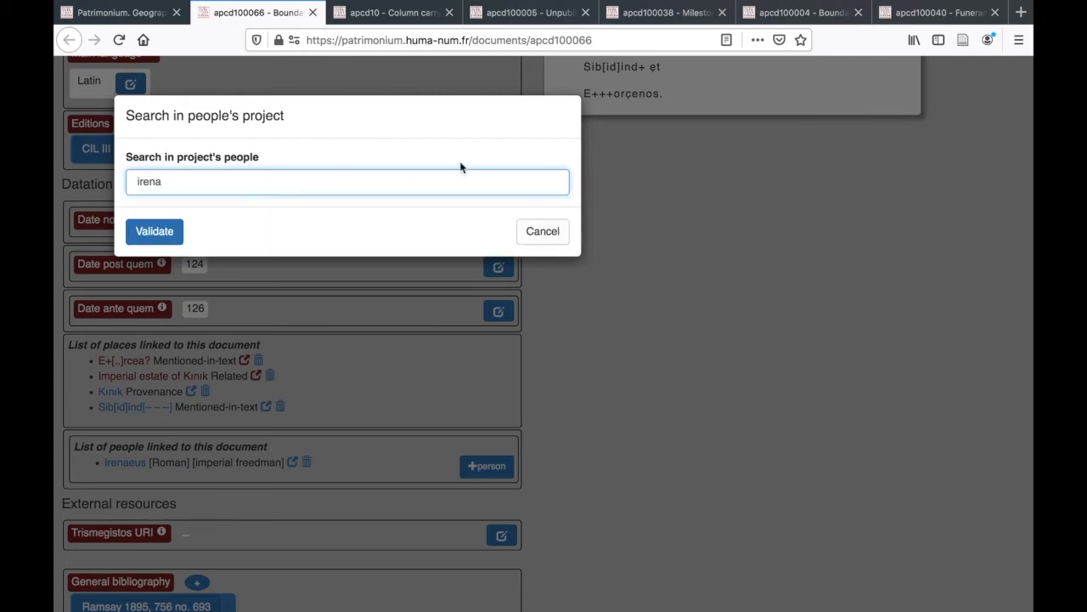
click(534, 230)
Review the document overview, open the text annotation view and examine its tools for annotating places, people, names and functions
scroll(593, 490, down, 1)
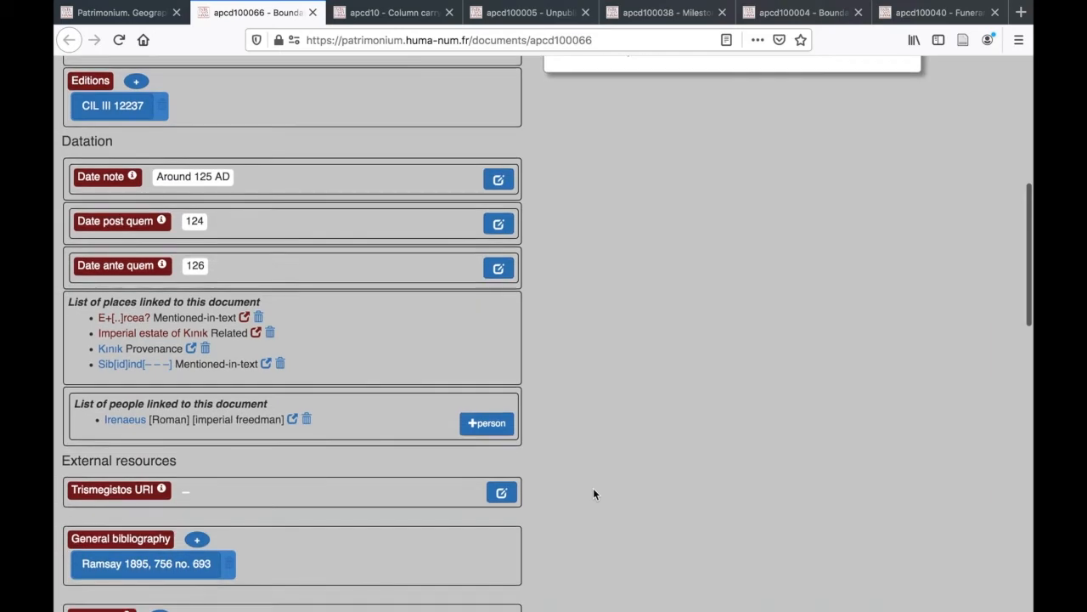
scroll(594, 492, down, 5)
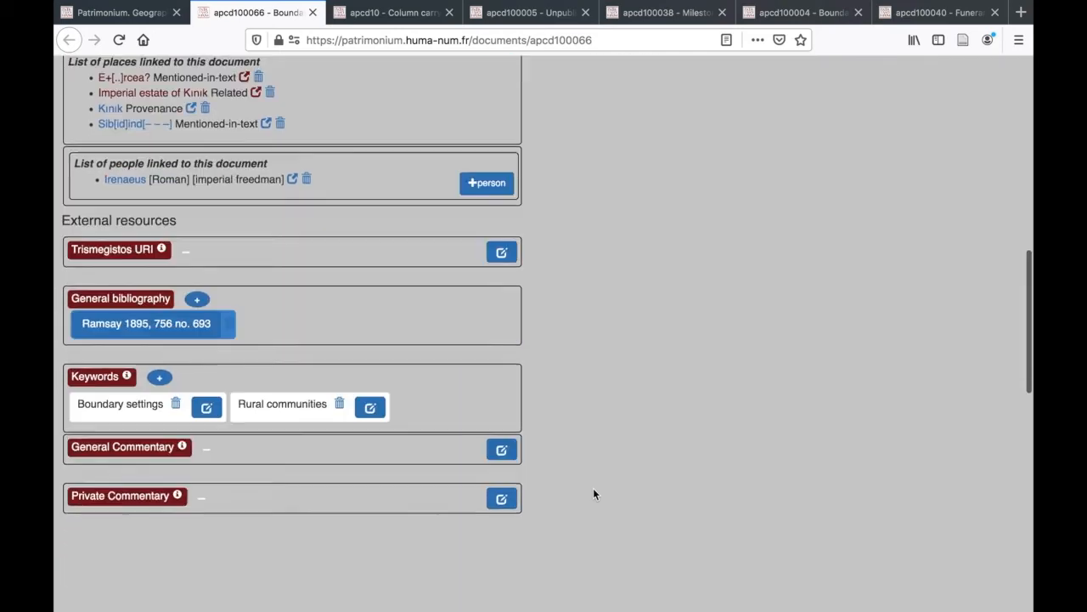
scroll(593, 493, up, 5)
scroll(417, 343, up, 5)
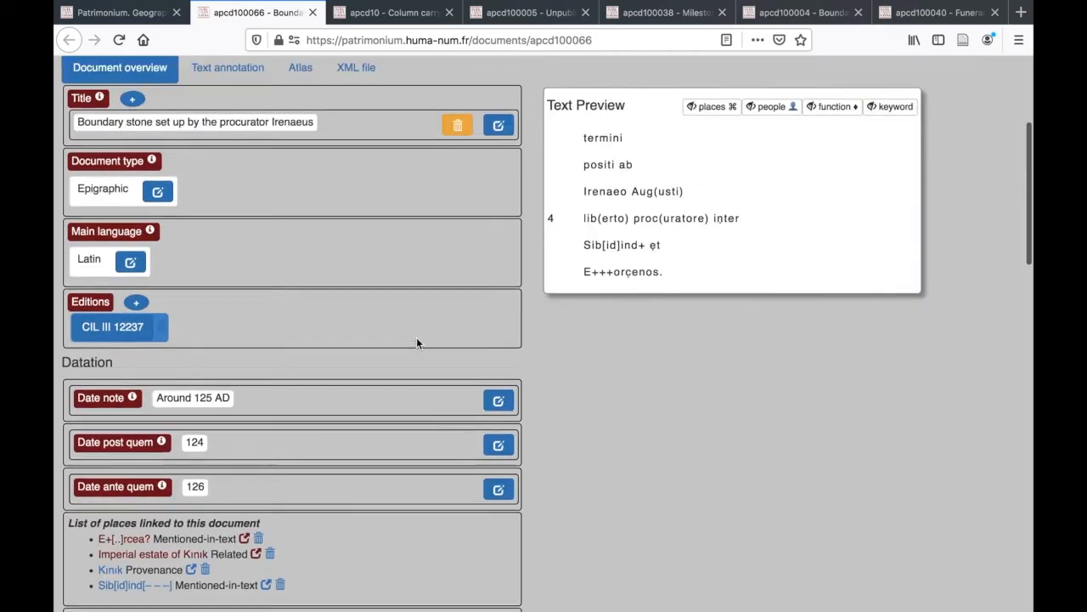
scroll(416, 343, up, 1)
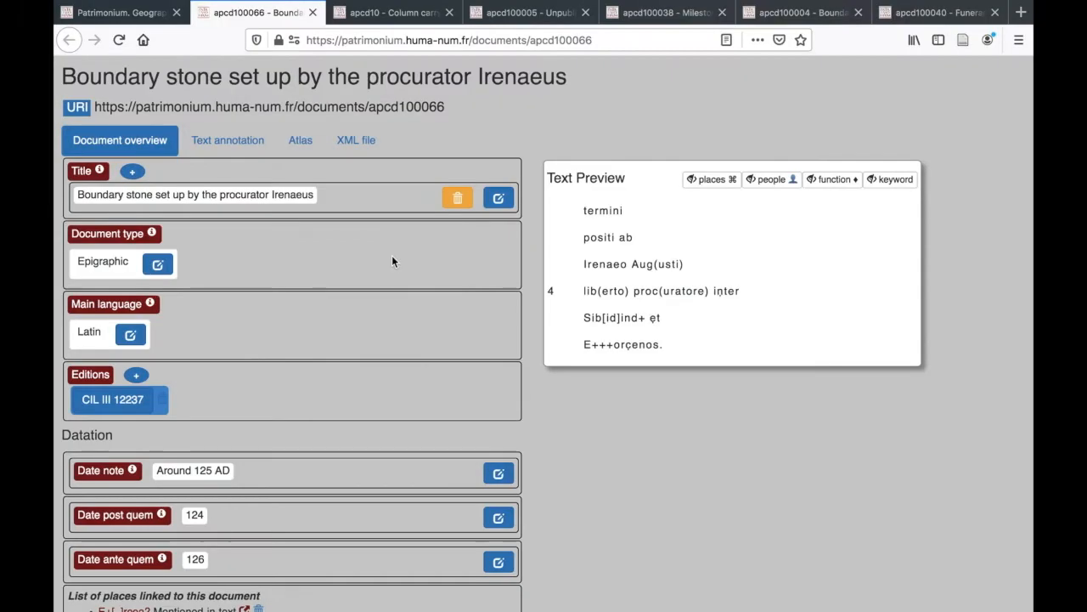
click(227, 148)
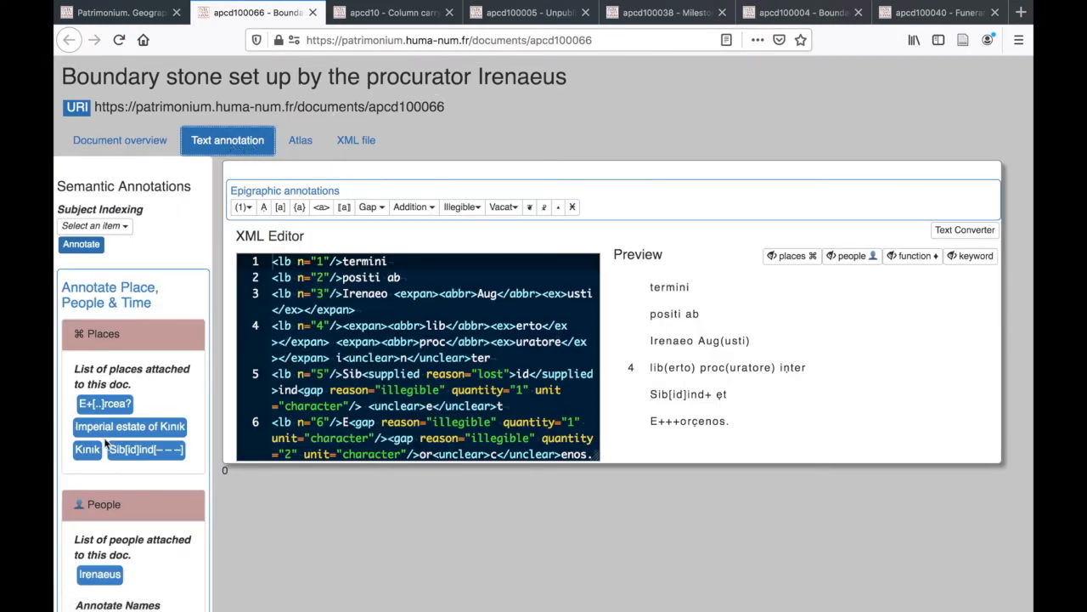
scroll(111, 447, down, 2)
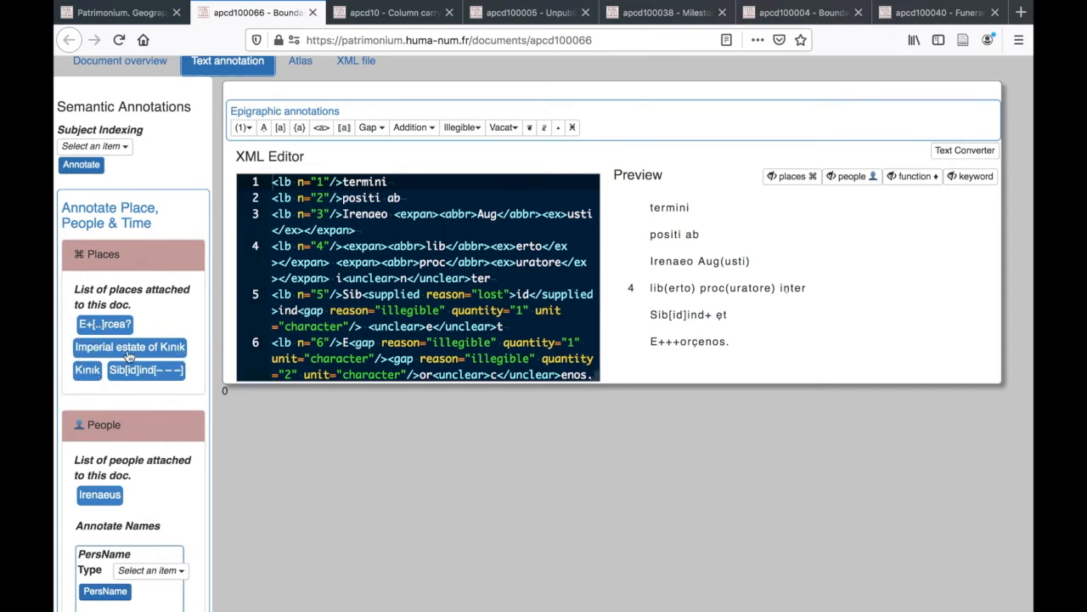
scroll(149, 465, down, 1)
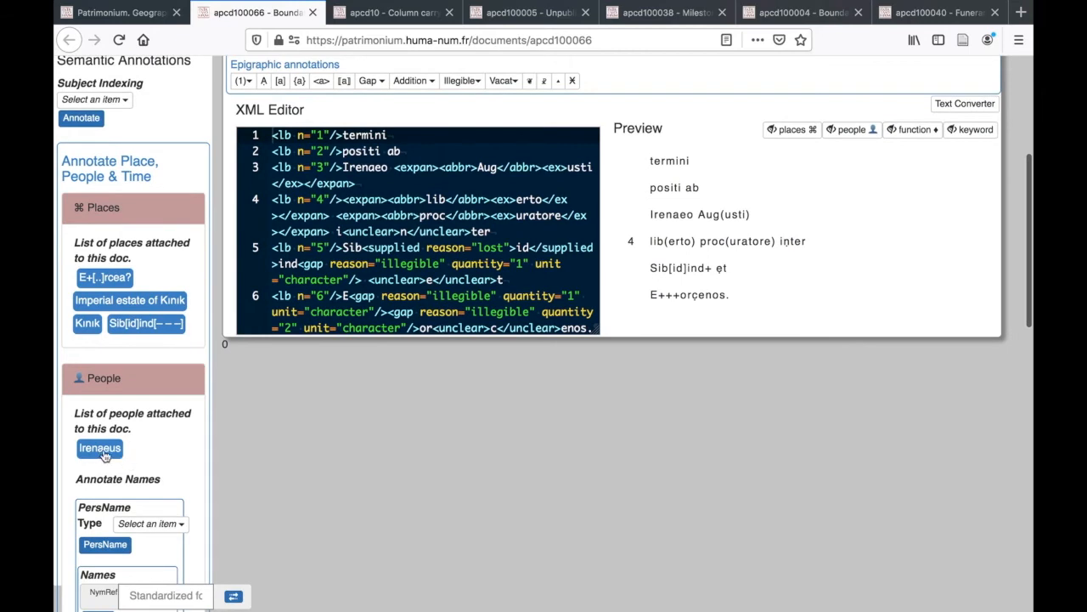
scroll(164, 443, down, 3)
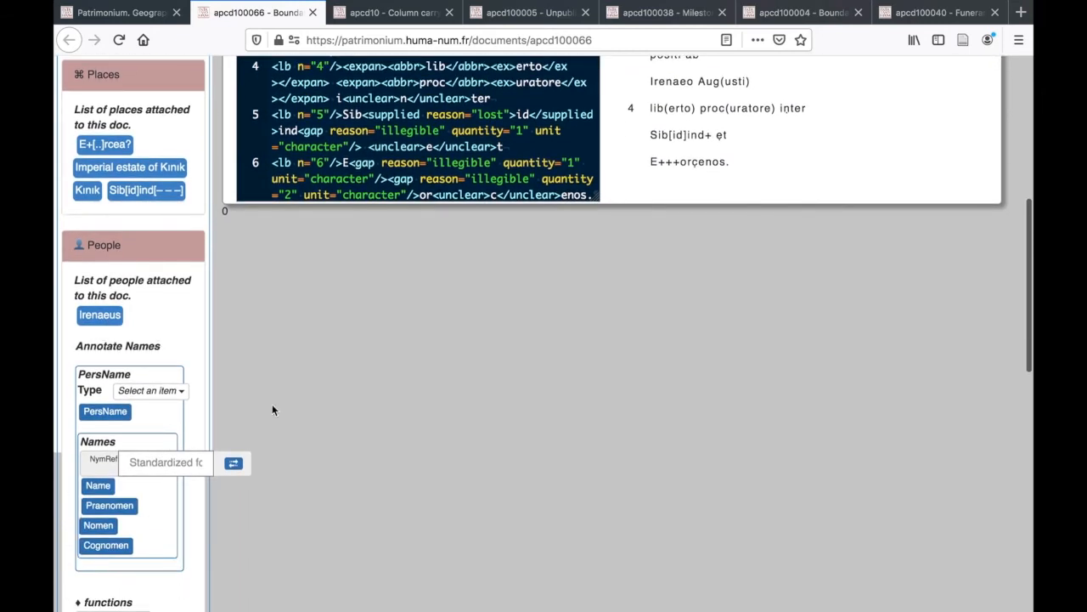
scroll(224, 561, down, 3)
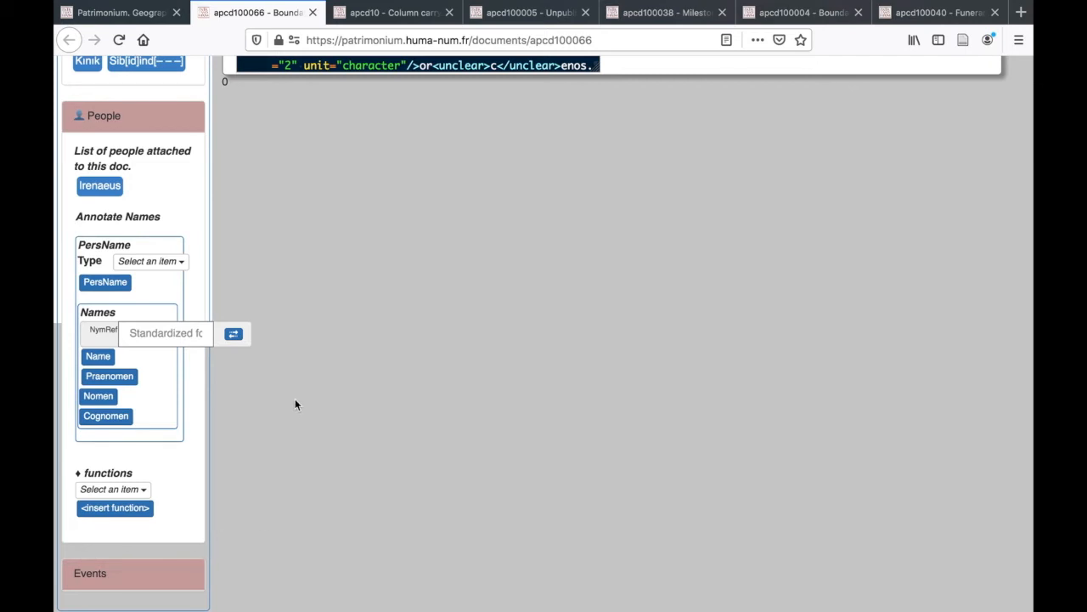
scroll(295, 405, up, 1)
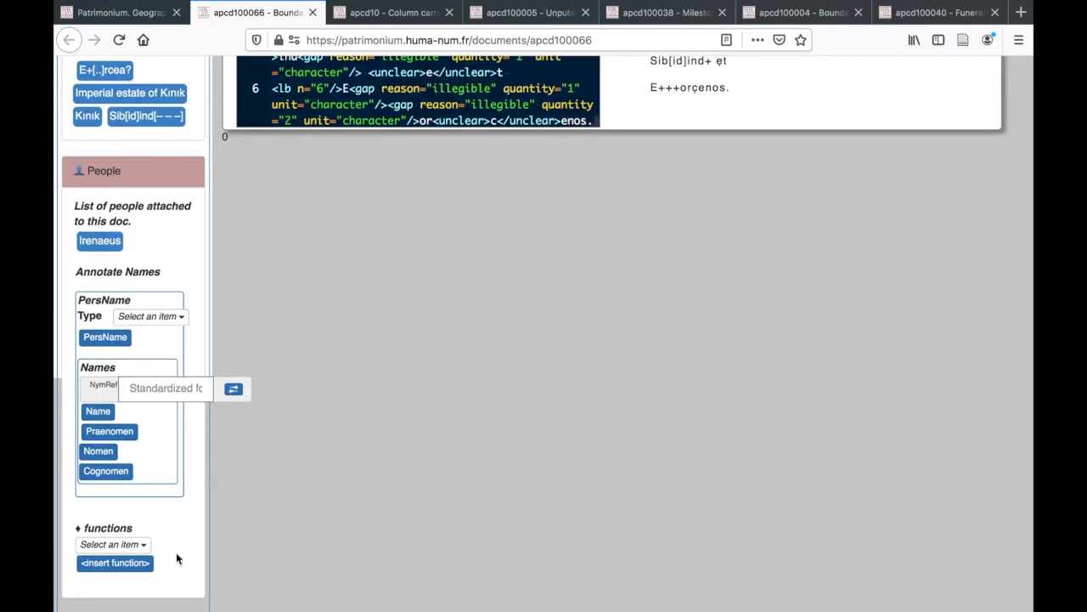
scroll(178, 559, up, 5)
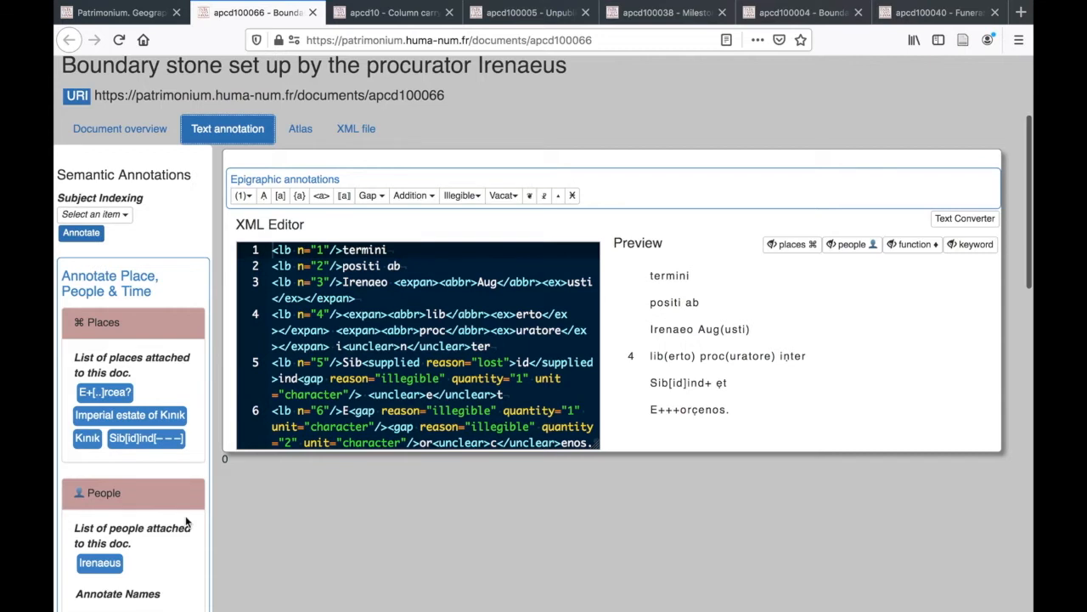
scroll(185, 515, up, 1)
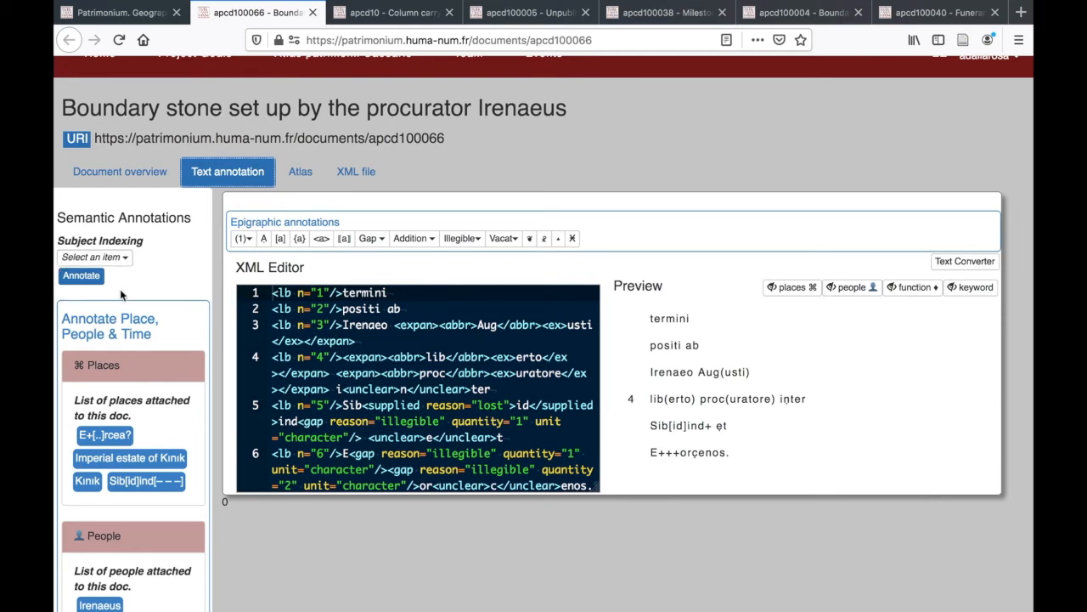
Annotate "Irenaeo Aug(usti) lib(erto) proc(uratore)" in lines 3–4 of the XML text as a reference to the linked person Irenaeus
scroll(152, 317, down, 2)
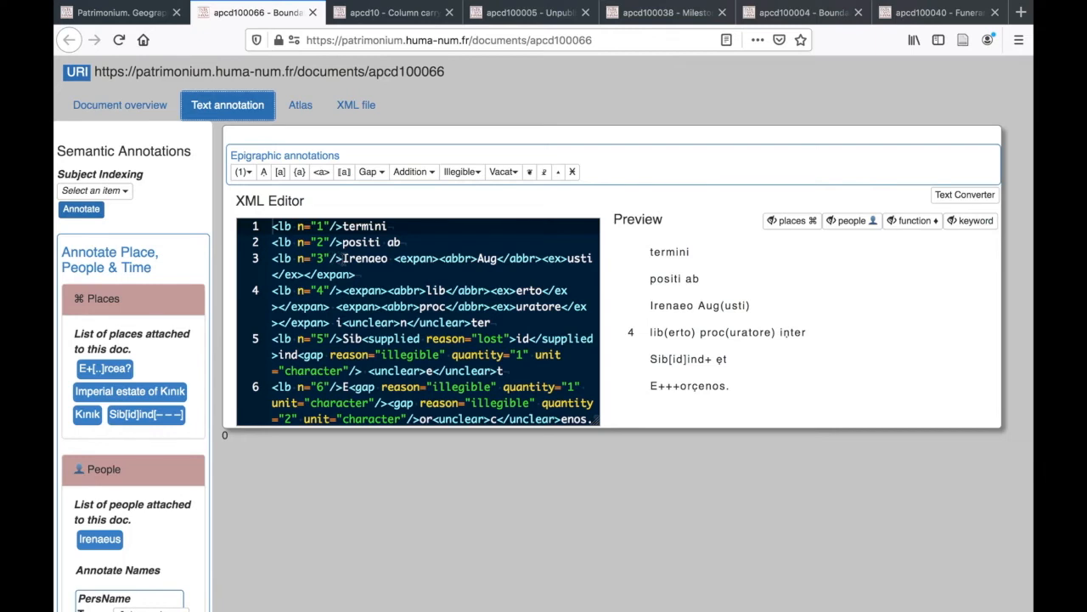
click(343, 258)
drag(344, 259, 330, 321)
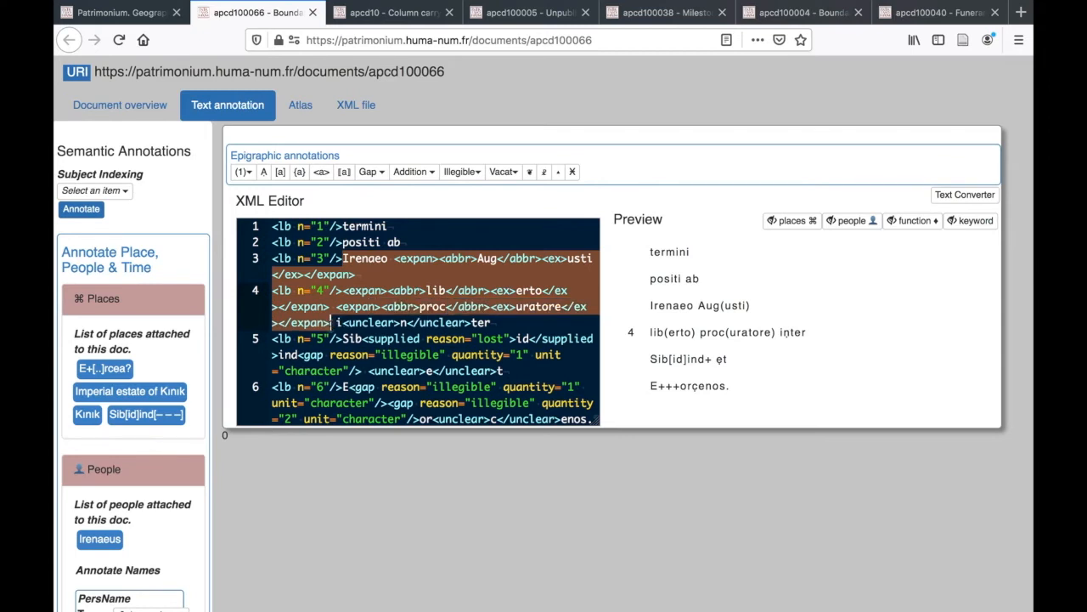
mouse_move(330, 322)
mouse_down()
mouse_move(330, 339)
mouse_move(331, 322)
mouse_up()
scroll(178, 335, down, 2)
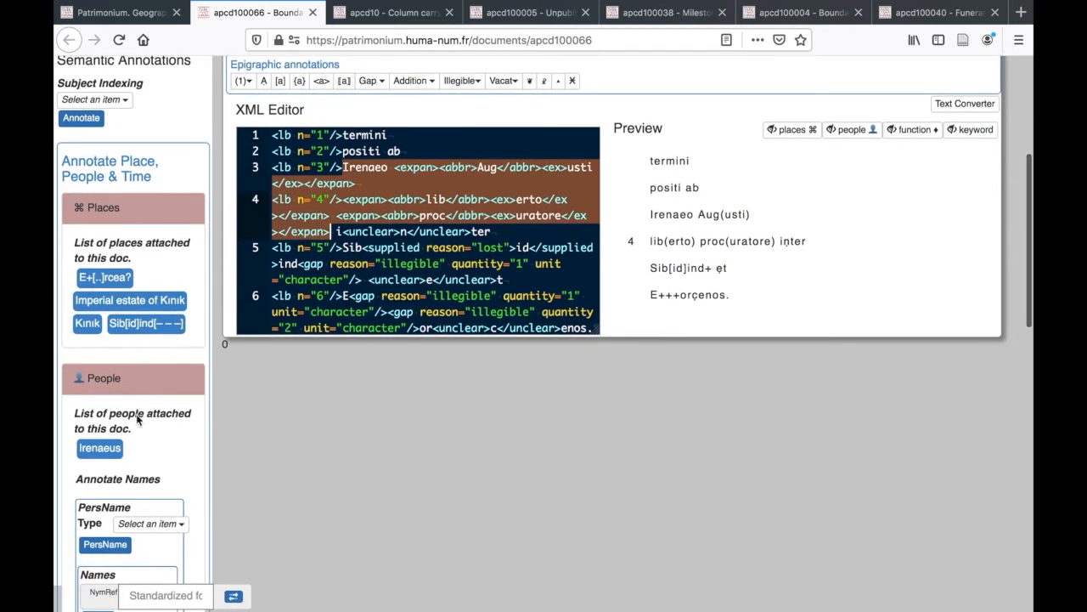
click(99, 451)
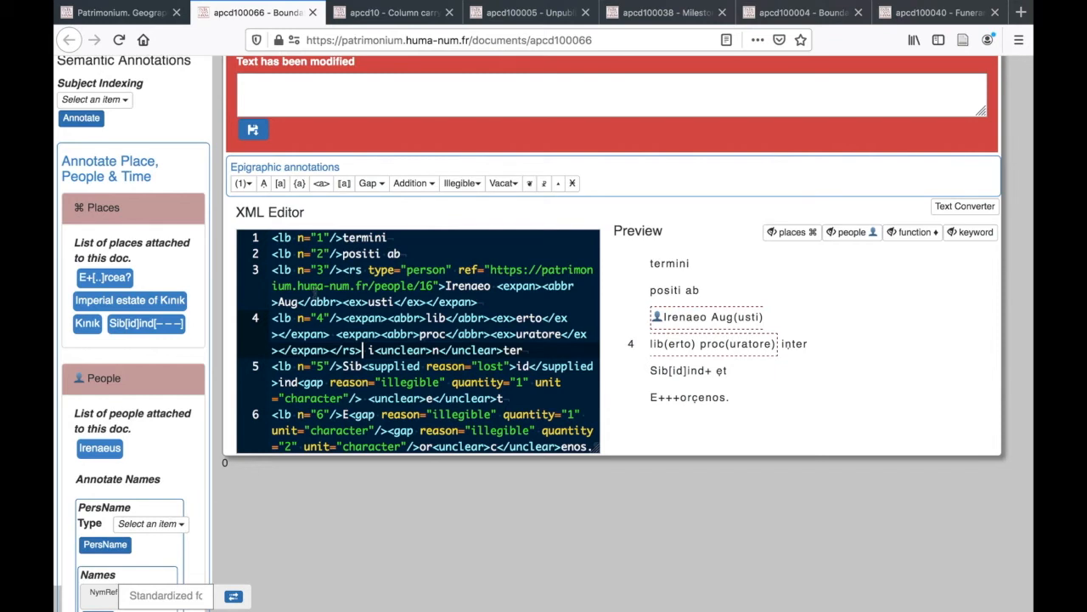
Examine the opening and closing rs tags around the person reference in lines 3–4 of the XML text
drag(342, 270, 446, 286)
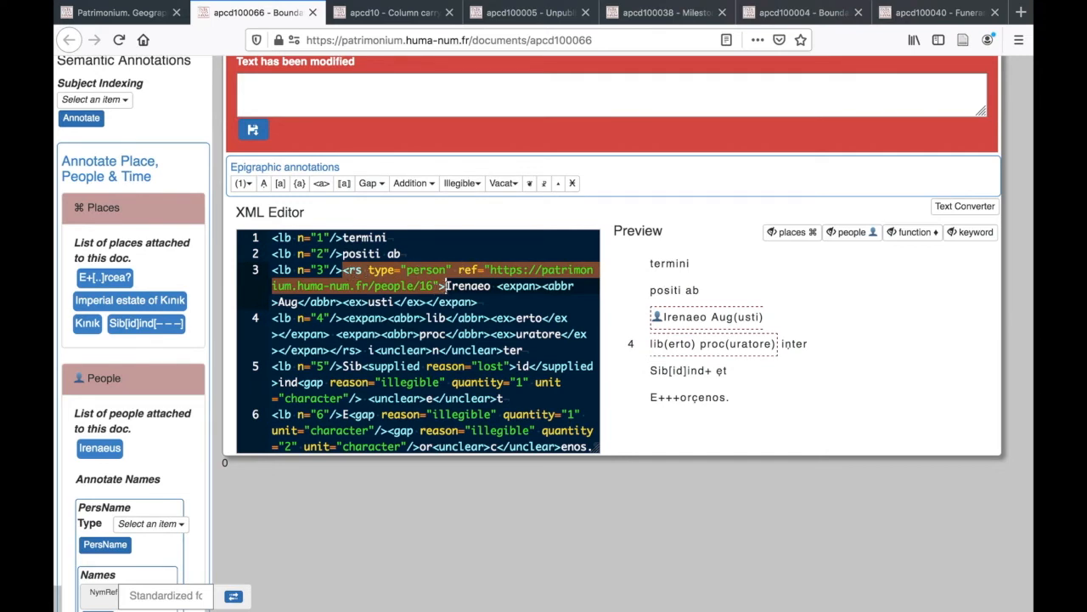
click(389, 269)
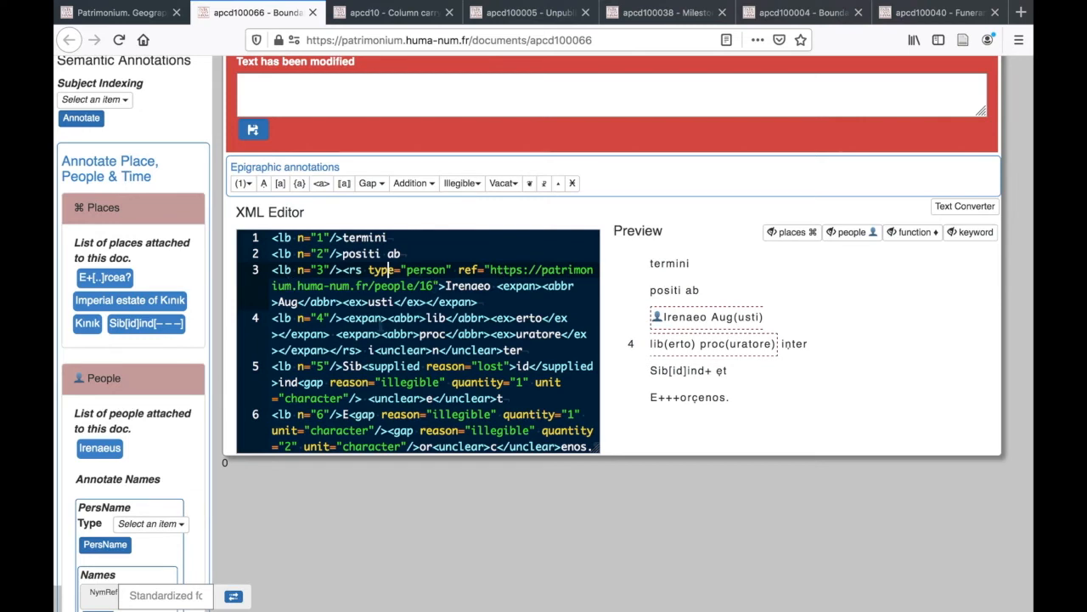
drag(329, 350, 364, 350)
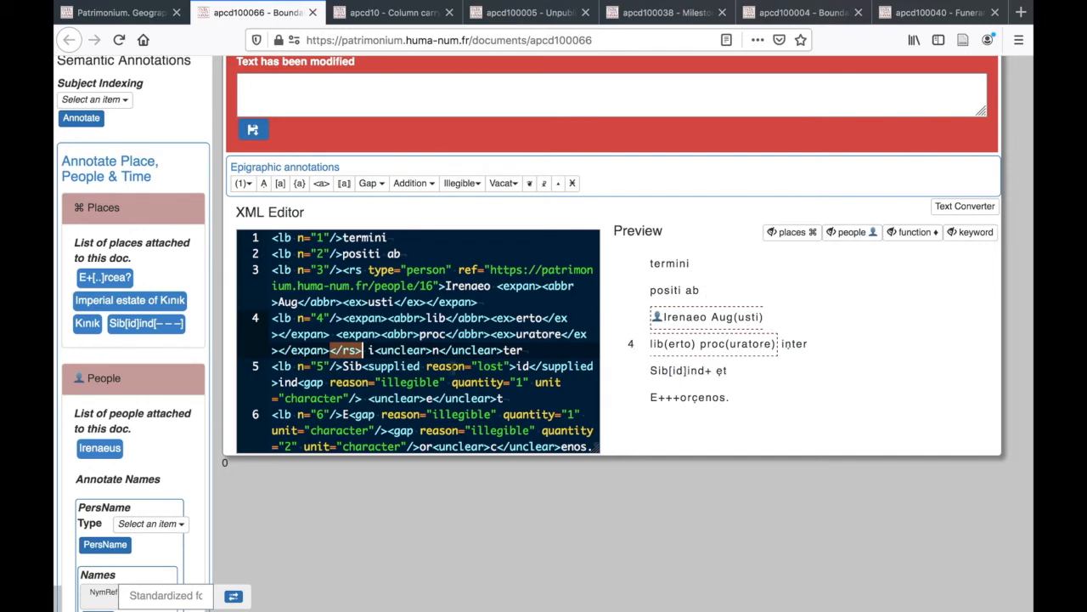
click(408, 366)
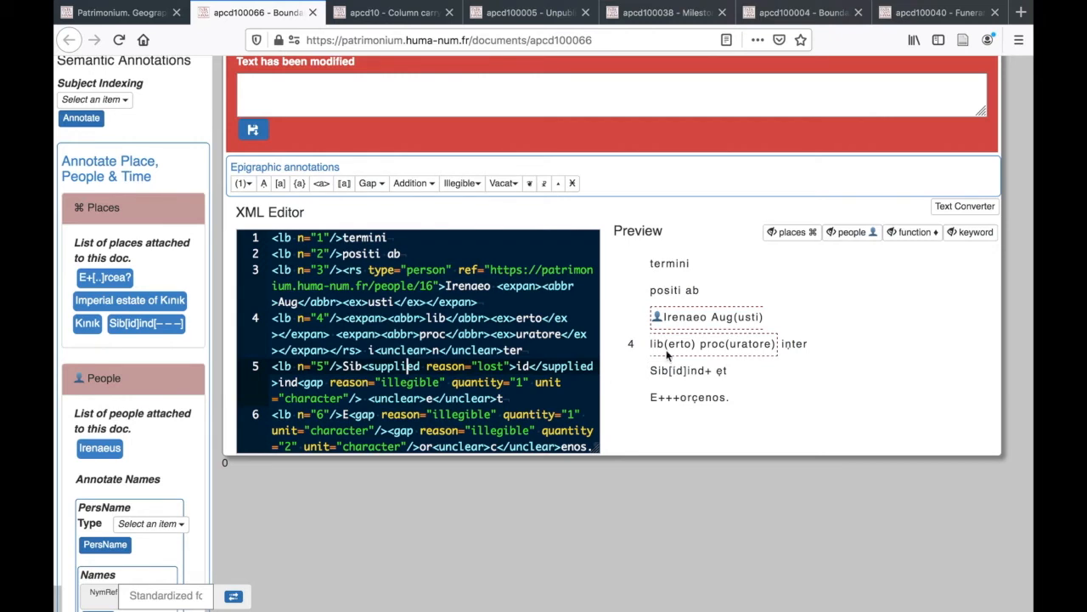
Annotate "Sib[id]ind+" in line 5 with the linked place Sib[id]ind[– – –] and inspect the enclosing placeName tags
scroll(668, 412, down, 1)
scroll(668, 412, down, 1)
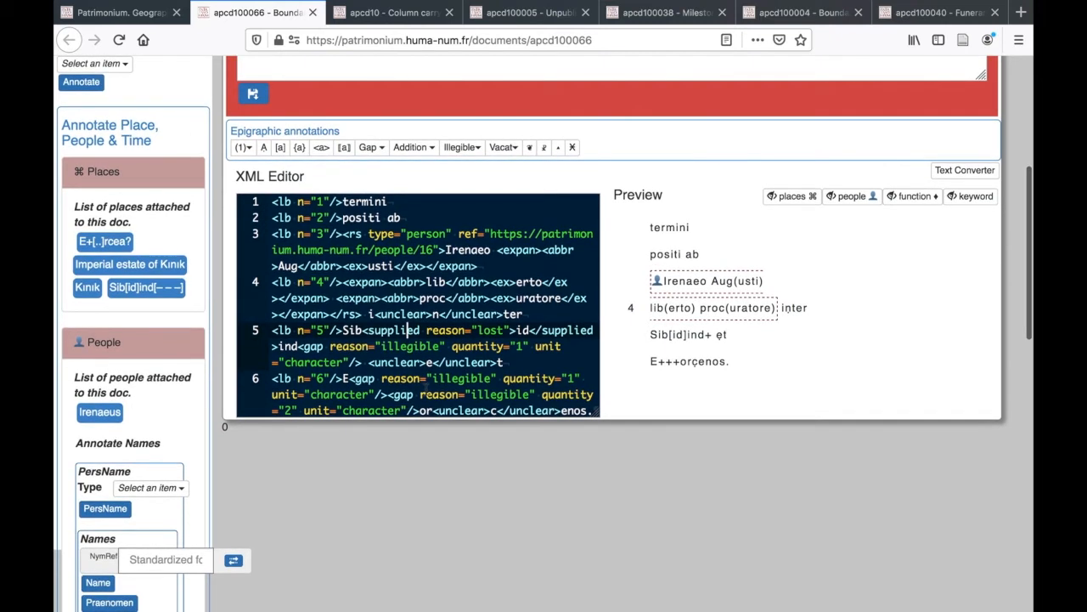
click(343, 330)
drag(343, 330, 363, 362)
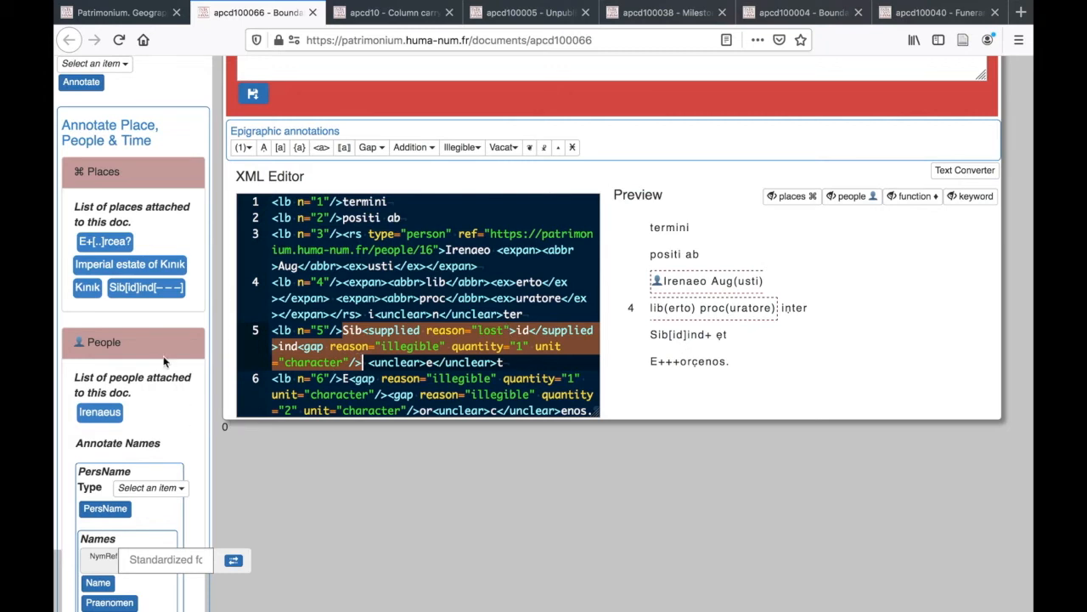
click(121, 289)
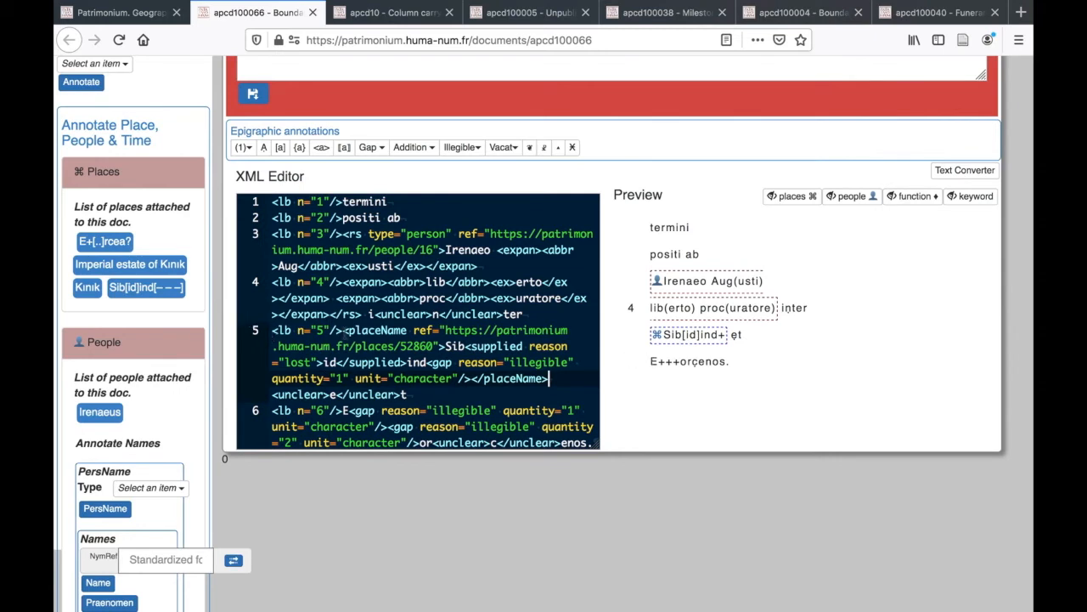
drag(343, 329, 445, 345)
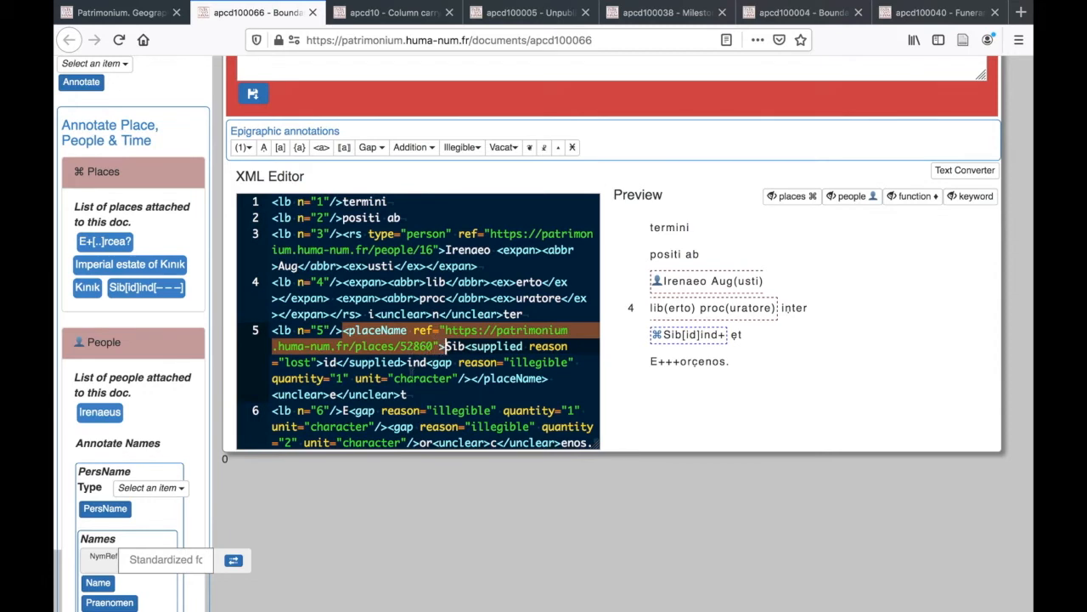
drag(473, 378, 332, 394)
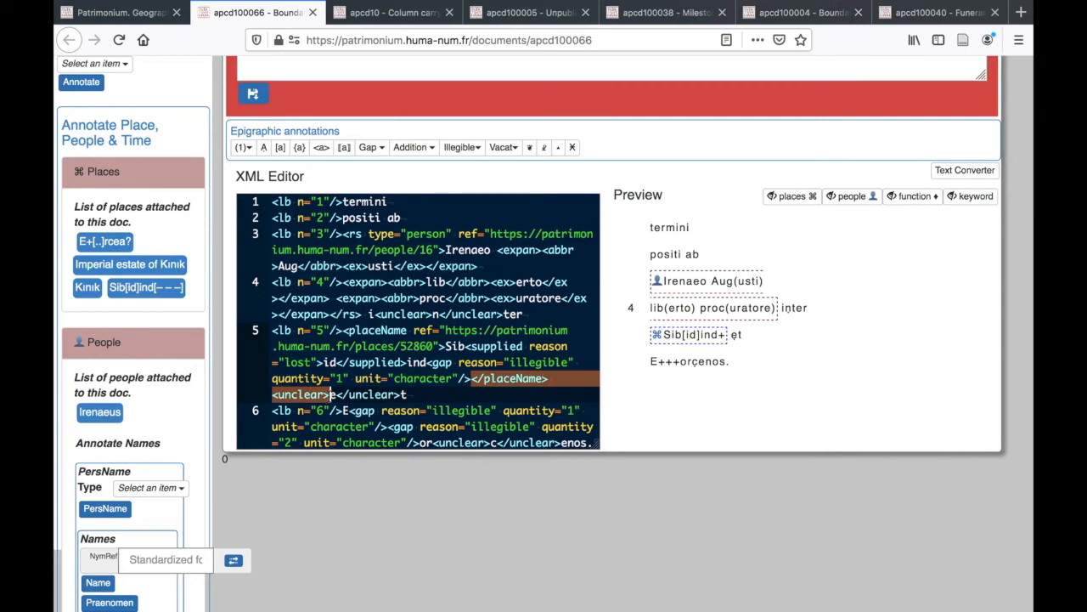
Annotate "E+++orc̣enos" in line 6 of the XML text with the linked place E+[..]rcea? and save the modified text
click(331, 394)
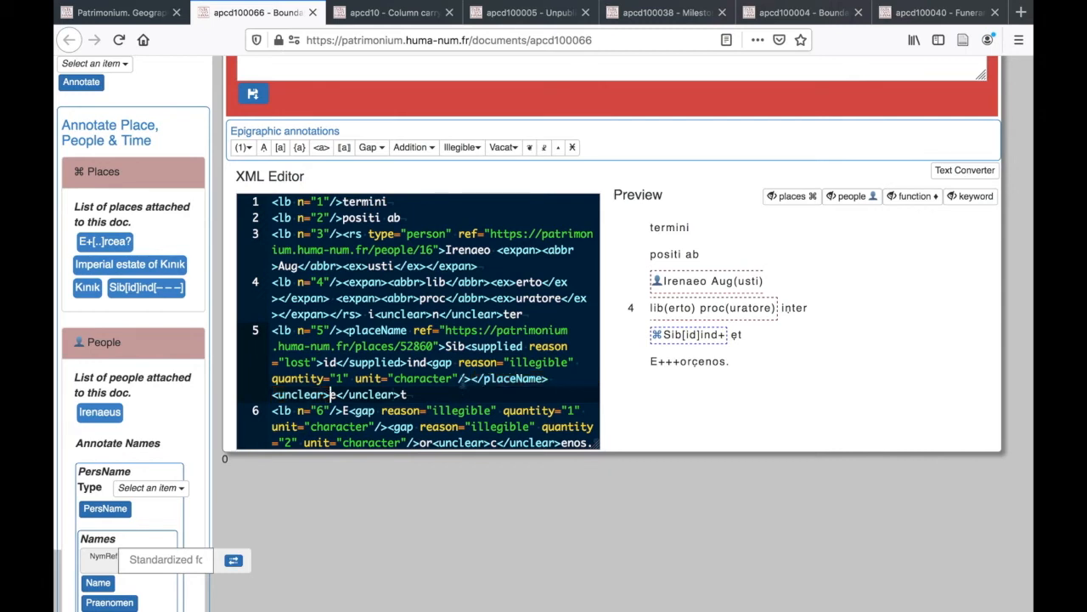
click(551, 379)
scroll(447, 393, down, 1)
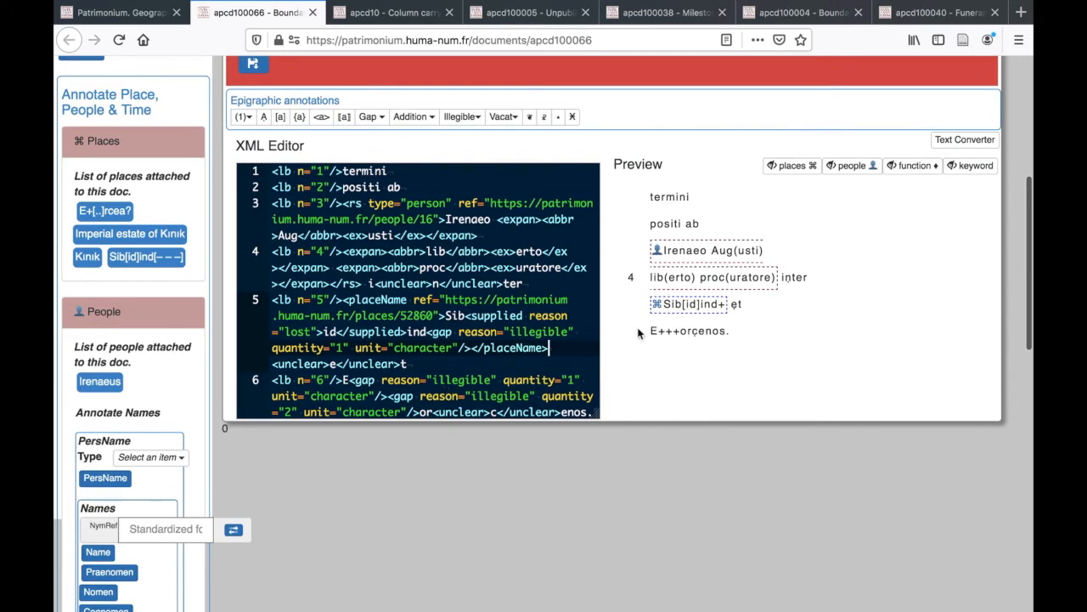
drag(345, 379, 587, 414)
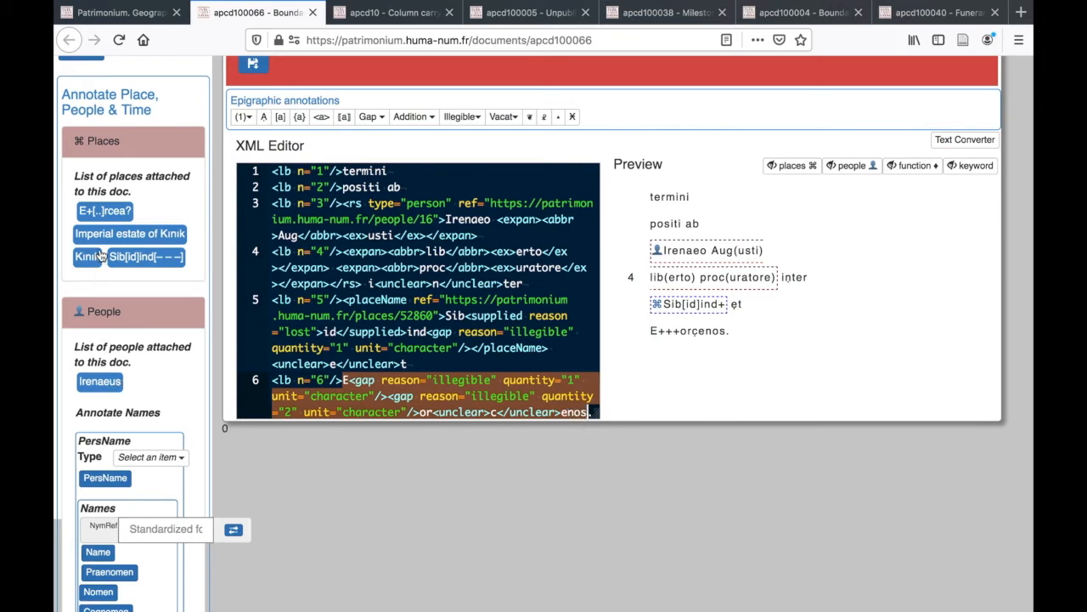
click(106, 214)
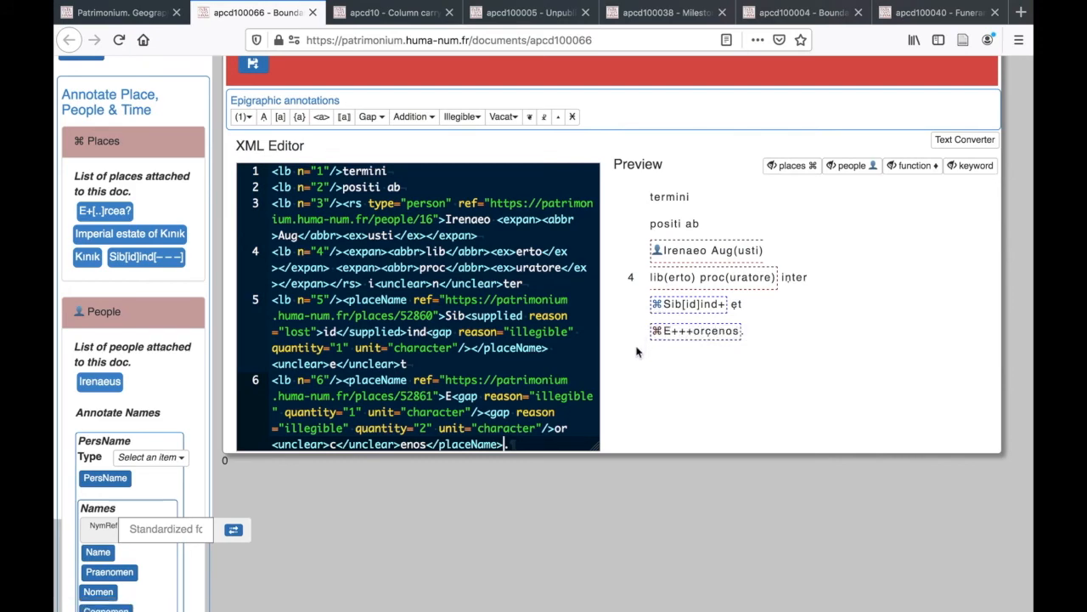
scroll(897, 312, up, 3)
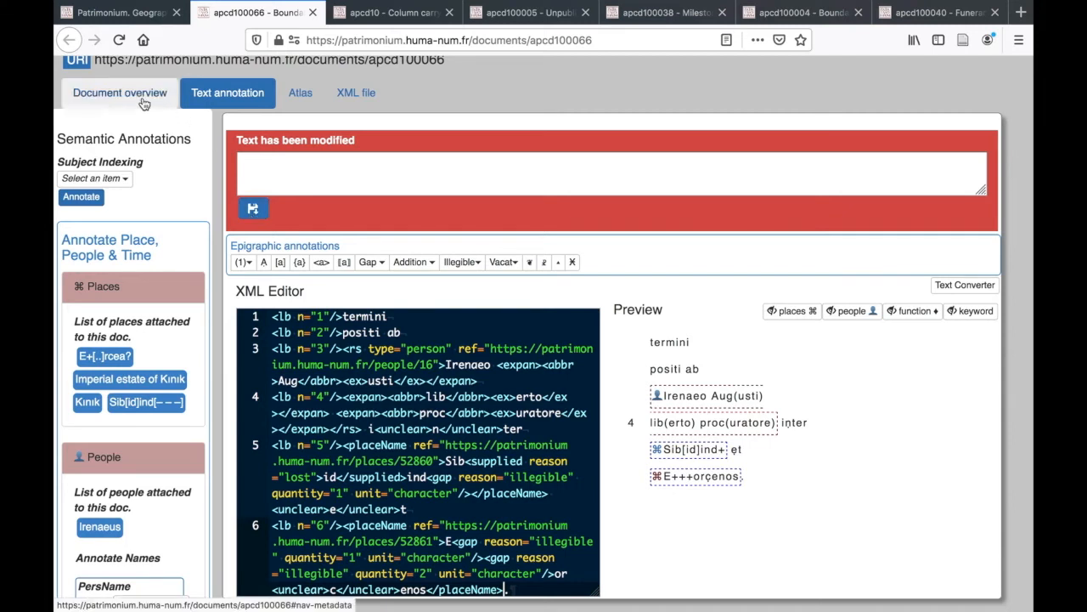
click(252, 212)
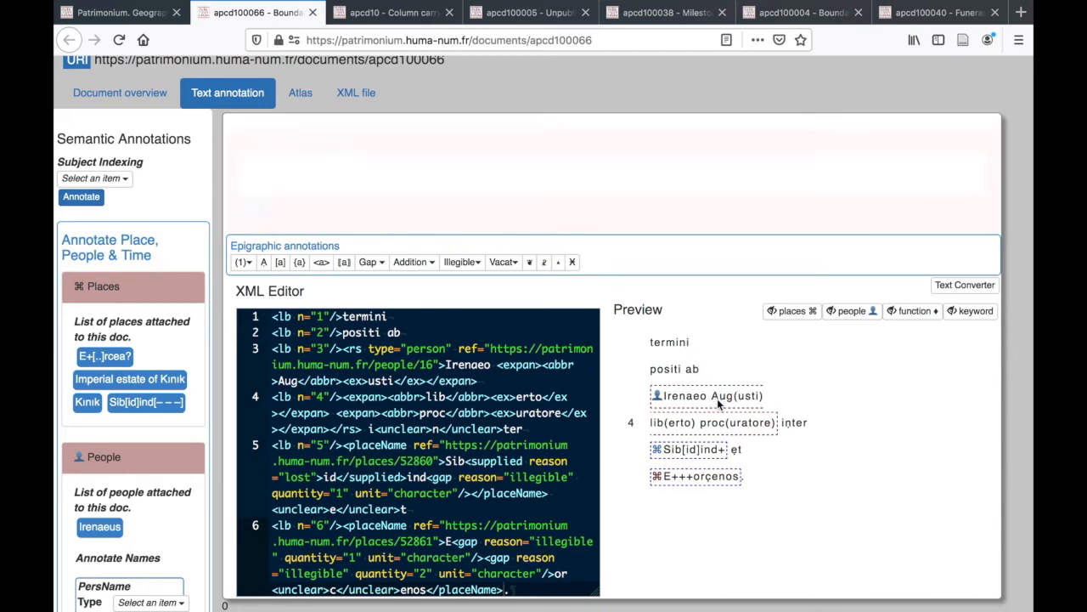
Review the Irenaeus boundary stone's document overview, comparing its metadata and linked places and people with the annotated text preview
click(141, 109)
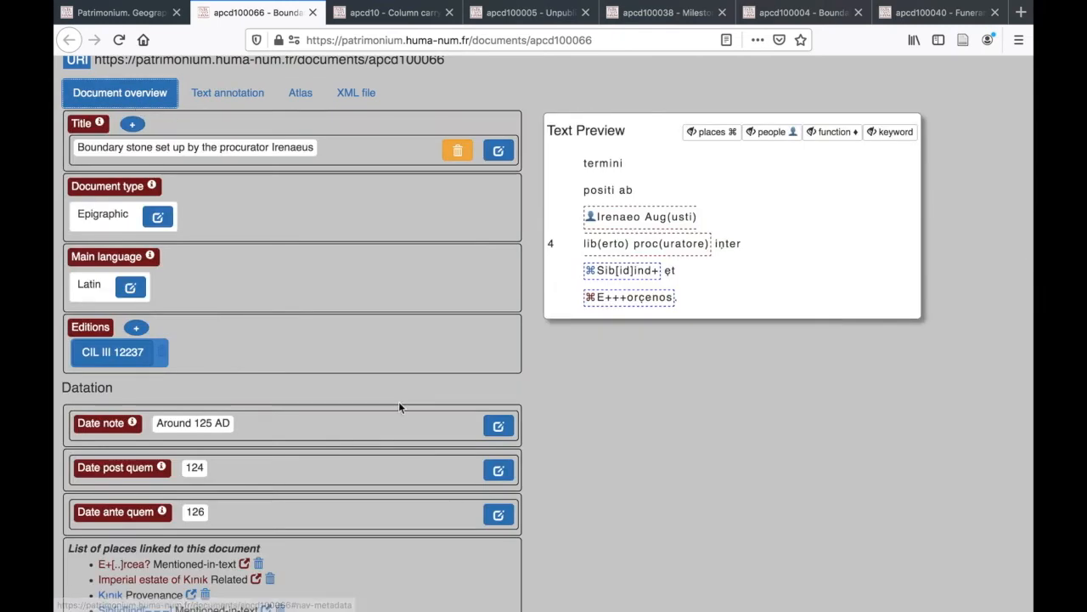
scroll(398, 401, down, 1)
scroll(398, 407, down, 1)
scroll(398, 407, up, 3)
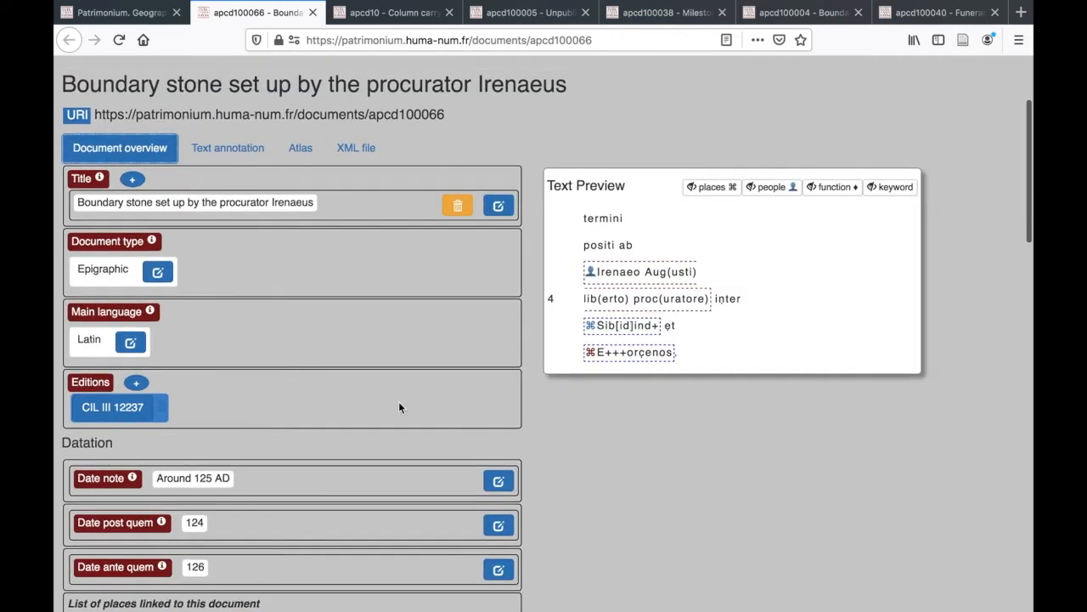
scroll(398, 407, down, 5)
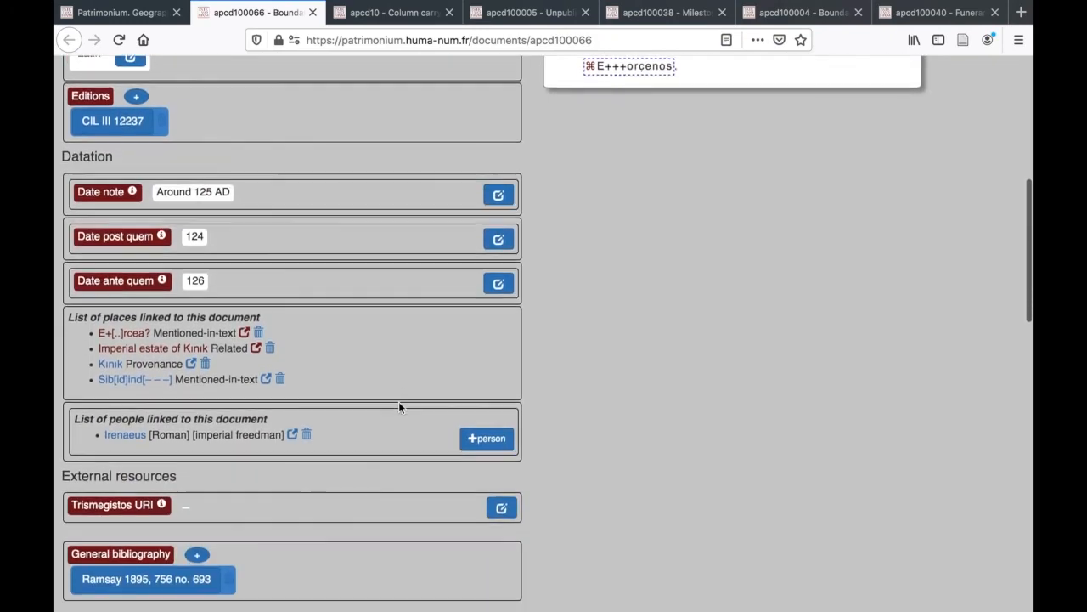
scroll(398, 407, down, 3)
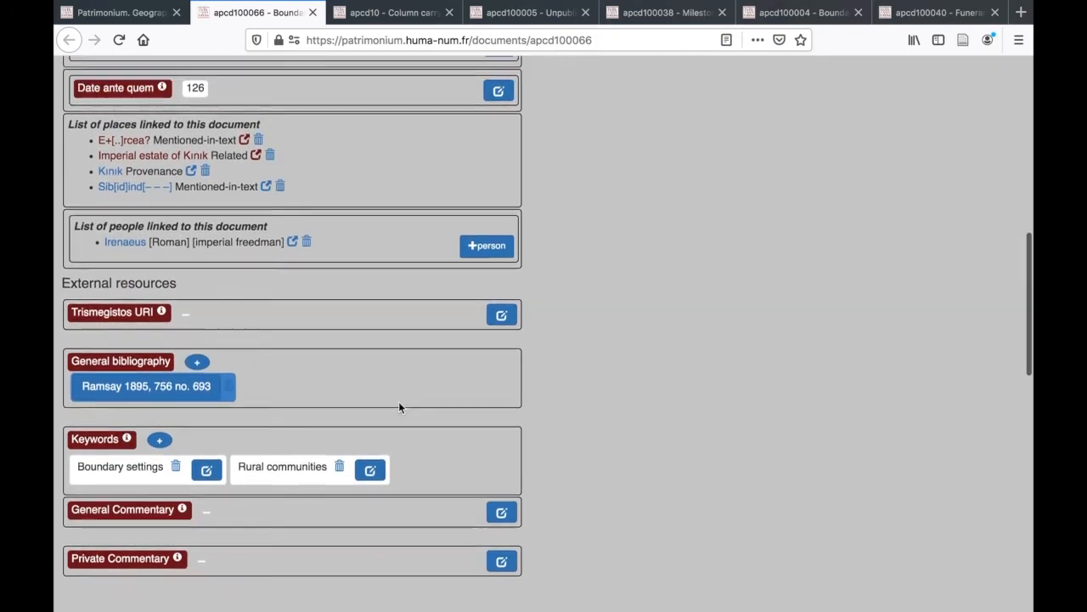
scroll(399, 407, up, 9)
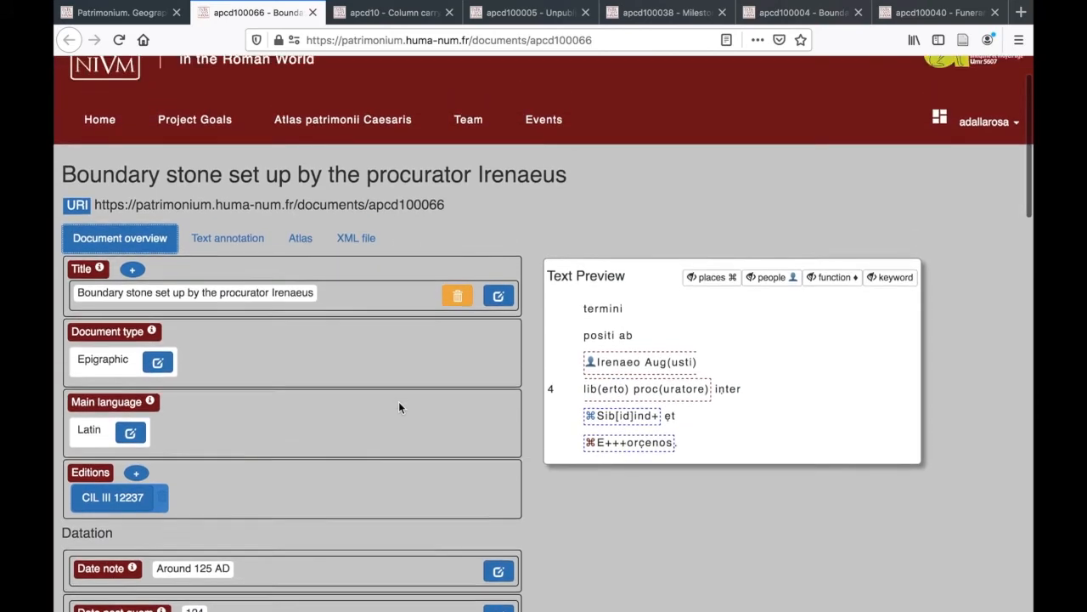
scroll(399, 407, down, 3)
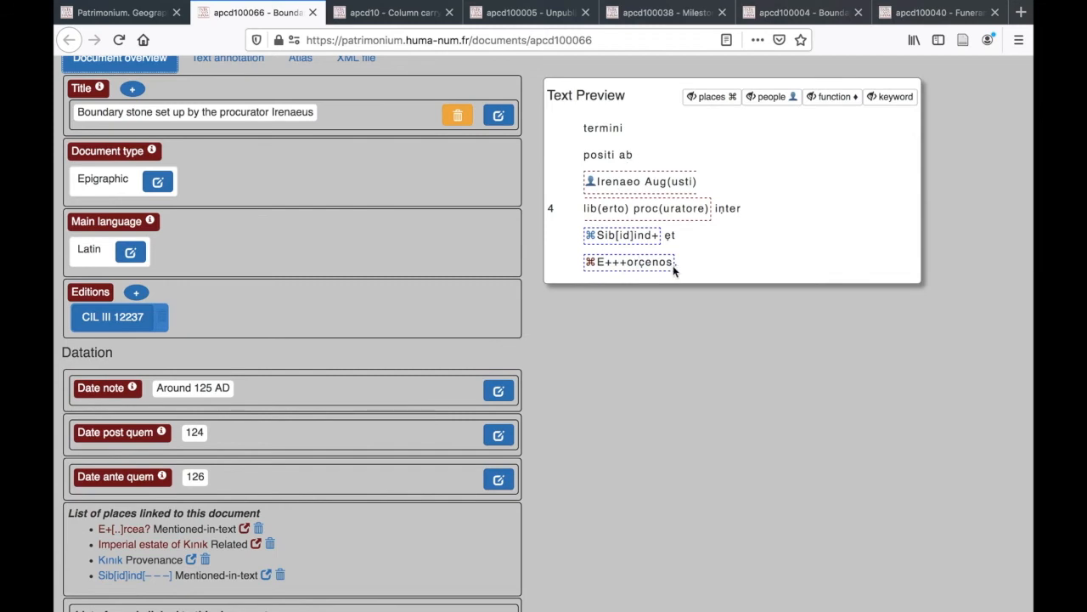
scroll(386, 344, down, 2)
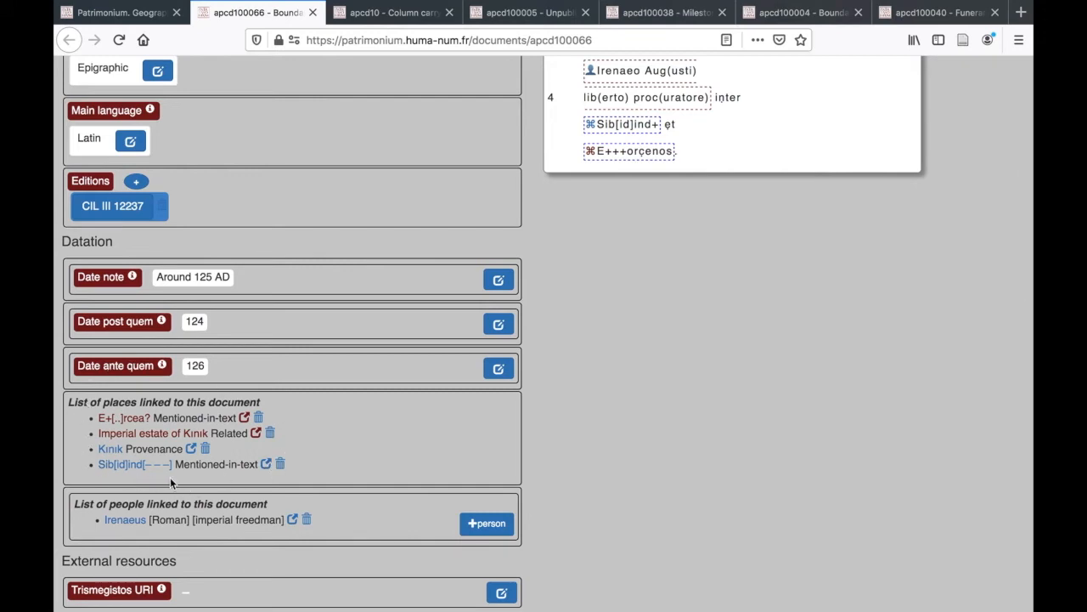
scroll(348, 445, down, 1)
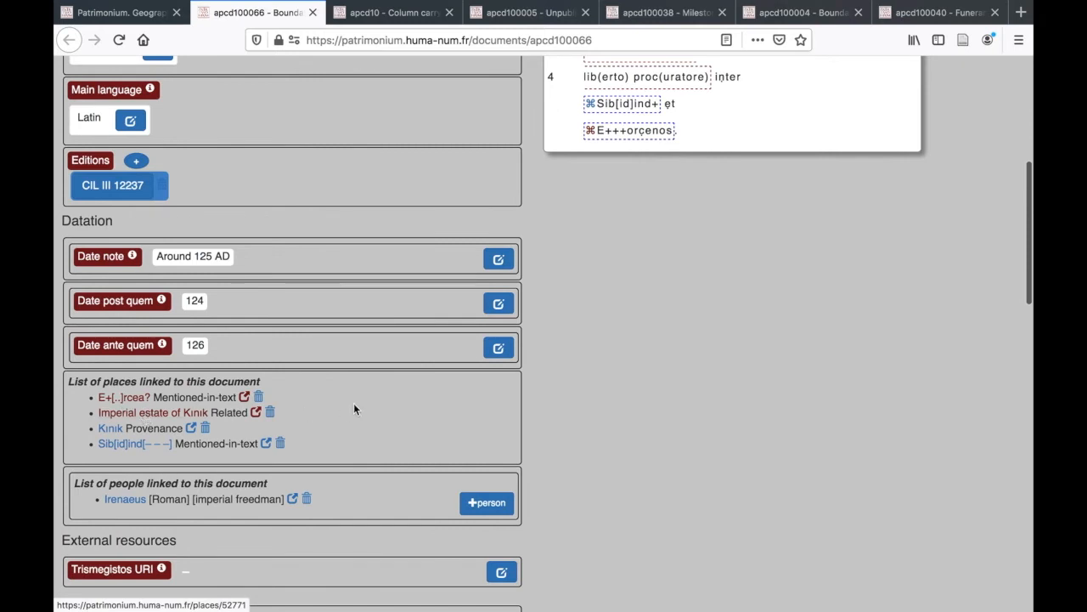
scroll(354, 408, up, 2)
scroll(353, 402, up, 1)
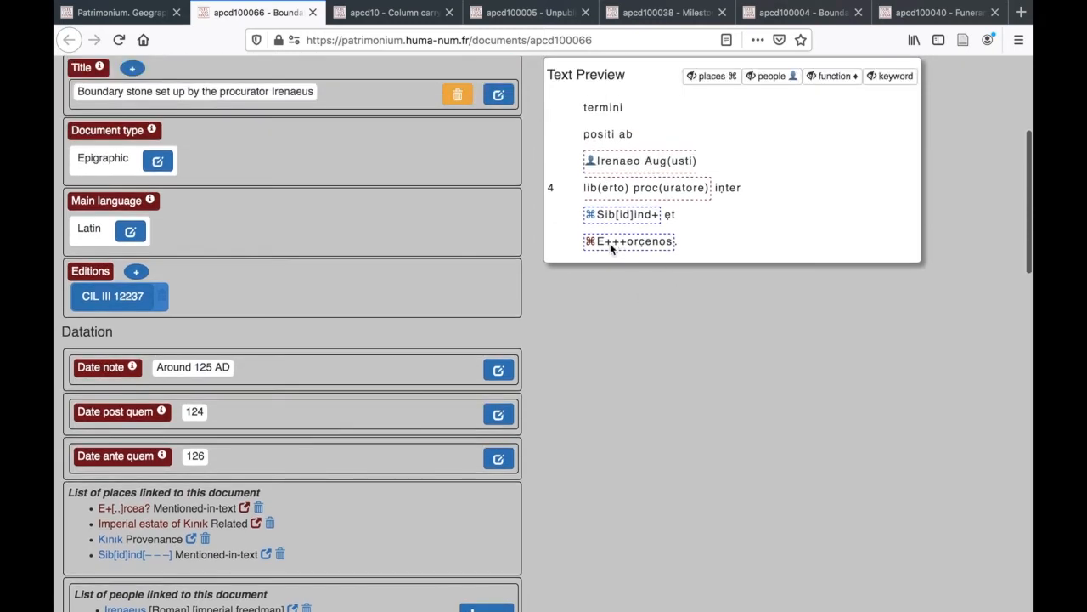
scroll(320, 535, down, 1)
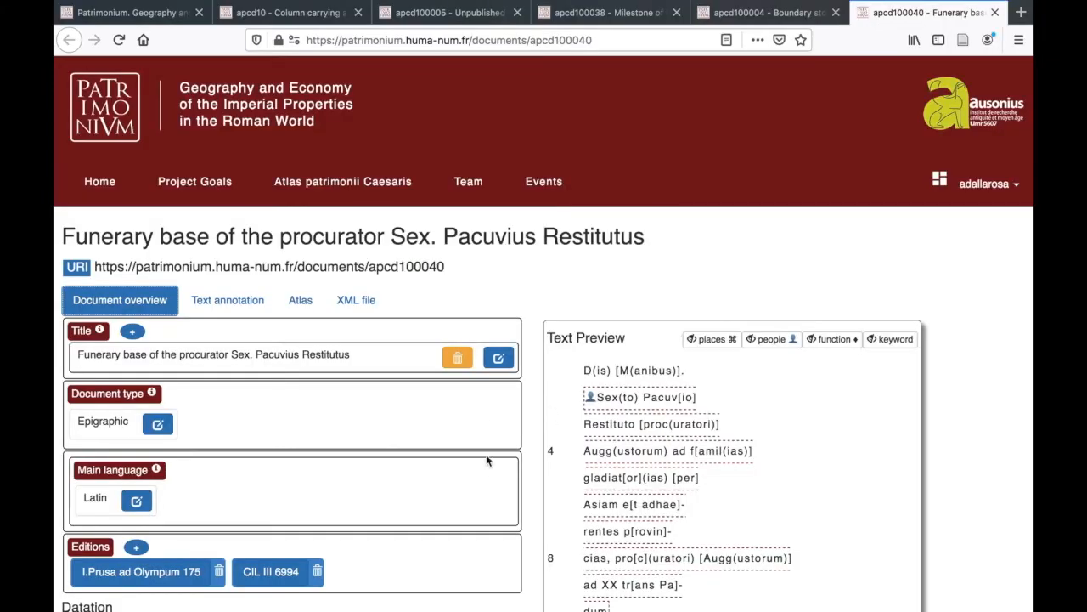
Examine the overview of the funerary base of Sex. Pacuvius Restitutus, including its dating, linked places and people, and annotated text
scroll(486, 467, down, 2)
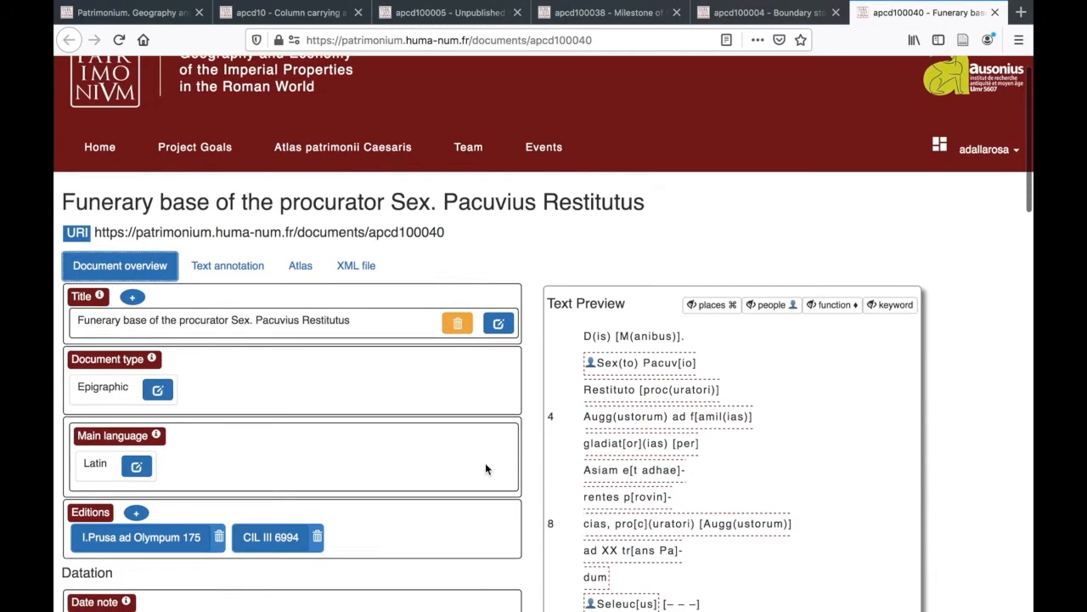
scroll(486, 469, down, 3)
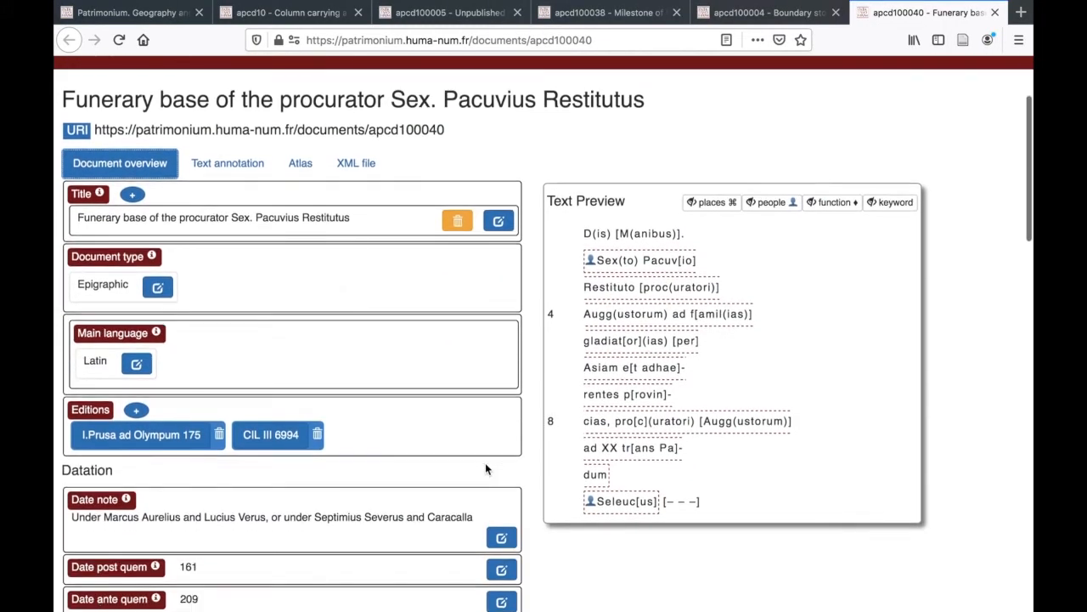
scroll(485, 462, down, 2)
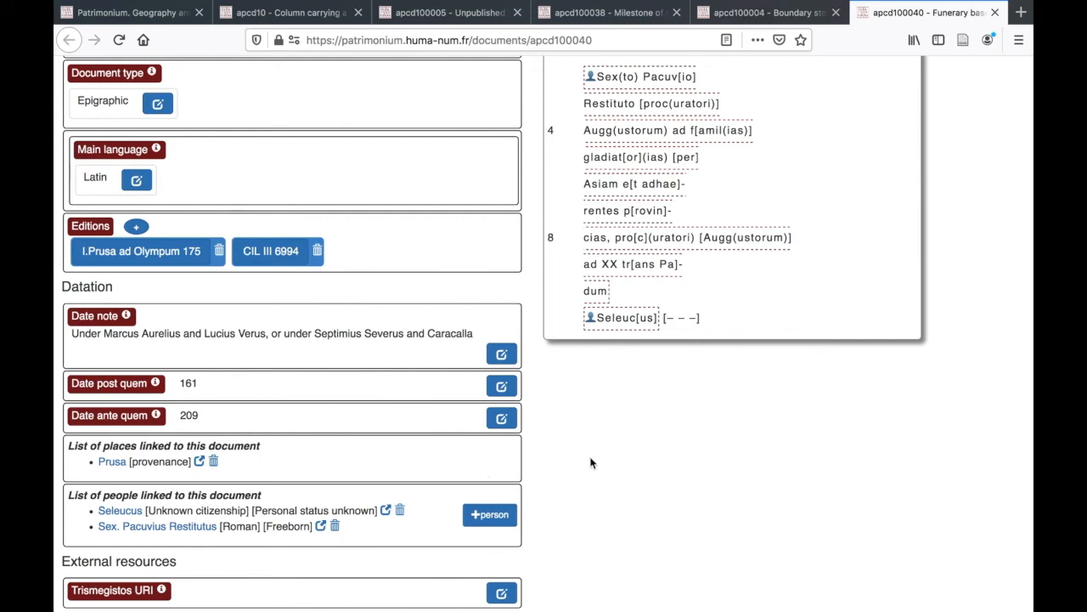
scroll(365, 449, down, 1)
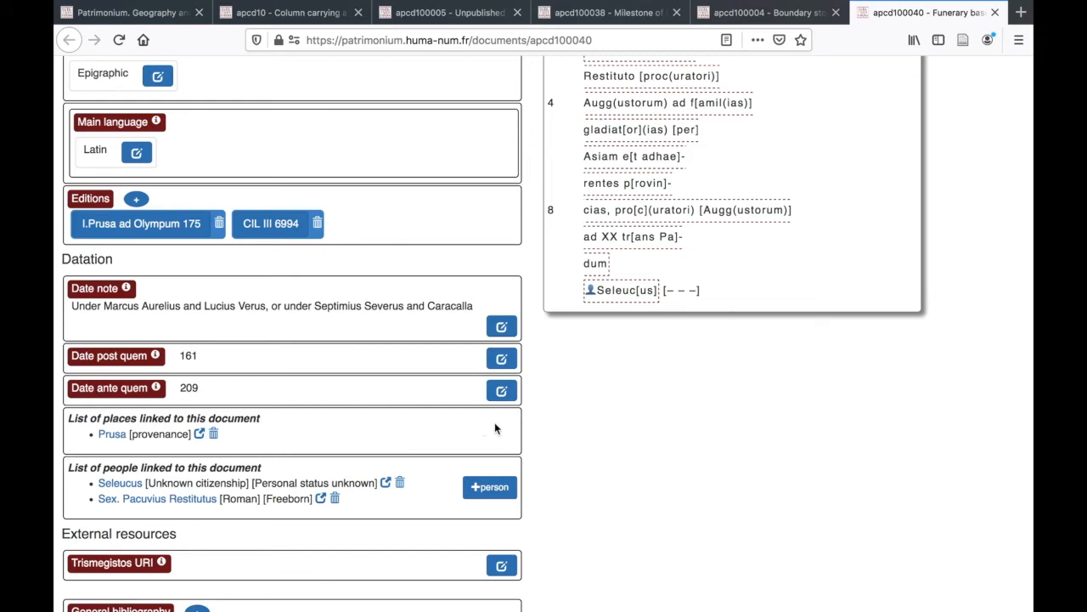
scroll(361, 385, up, 5)
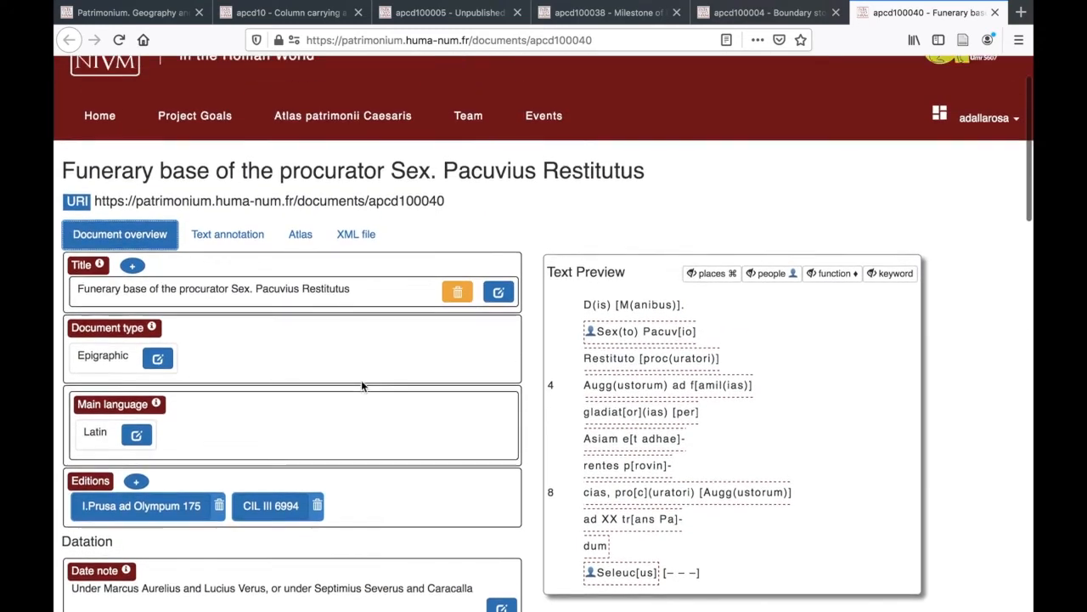
scroll(361, 386, up, 2)
scroll(361, 385, down, 5)
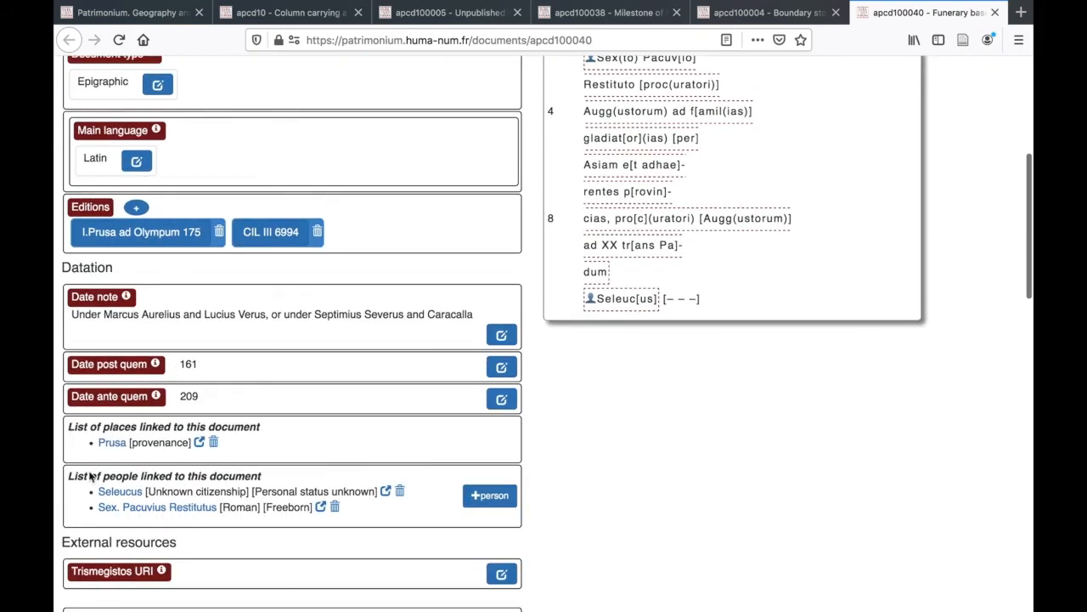
scroll(388, 382, up, 3)
scroll(388, 381, down, 4)
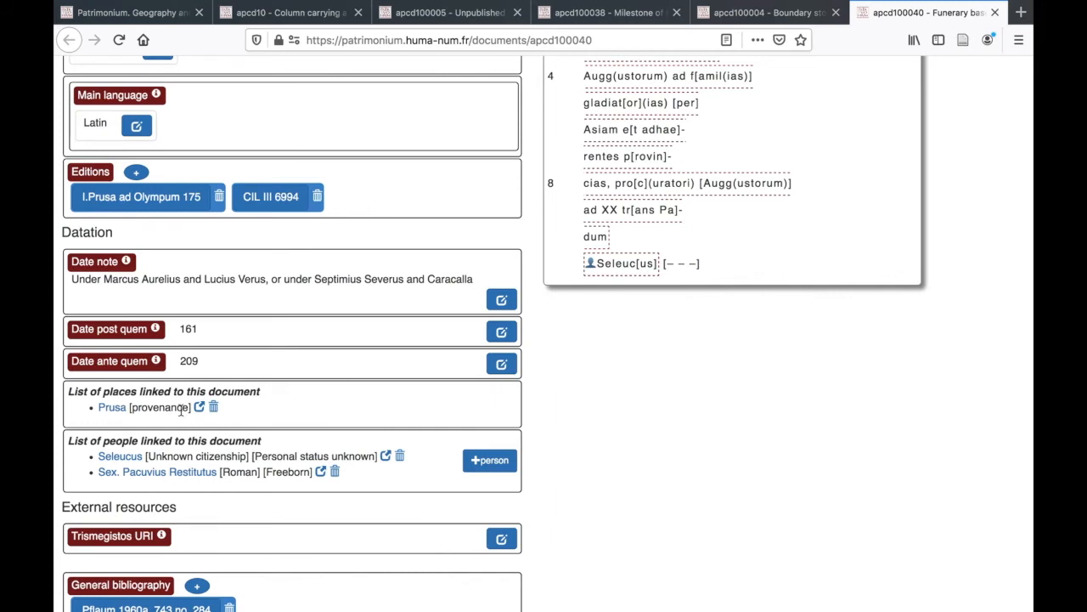
scroll(352, 374, up, 5)
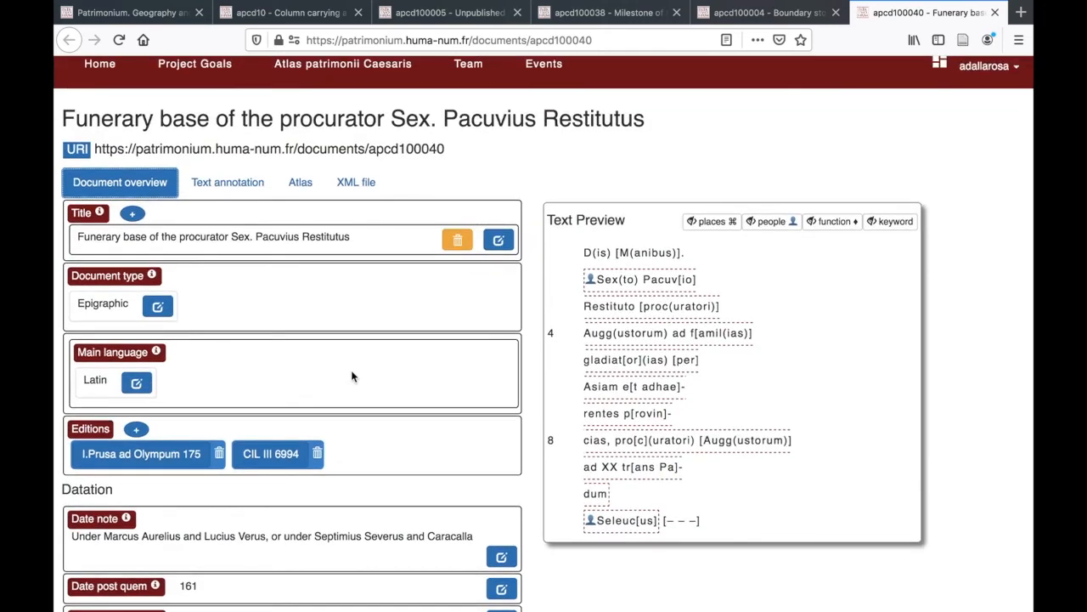
scroll(353, 376, down, 5)
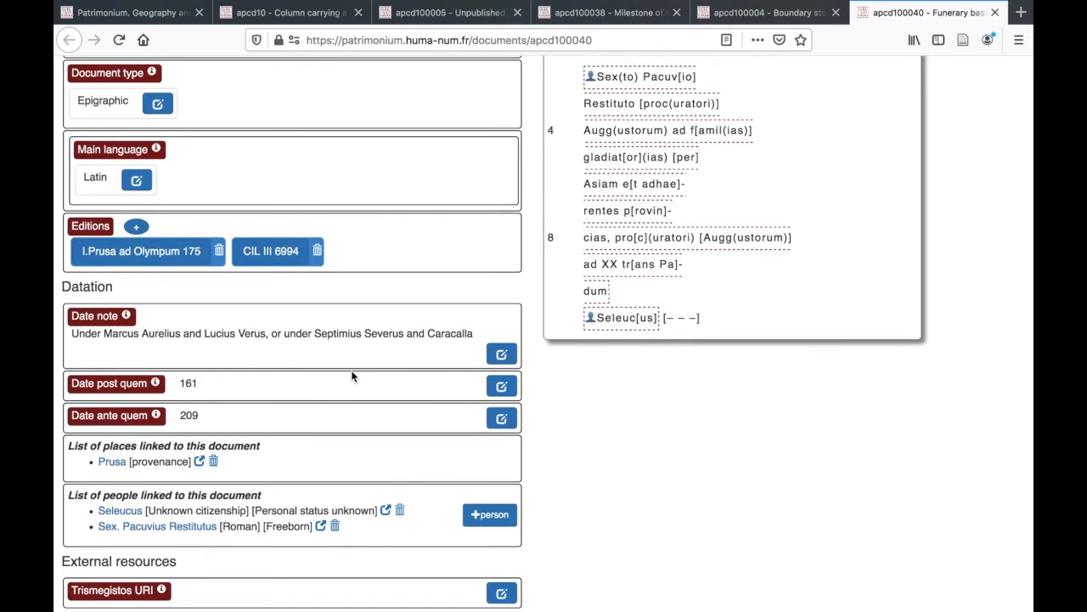
scroll(457, 274, up, 3)
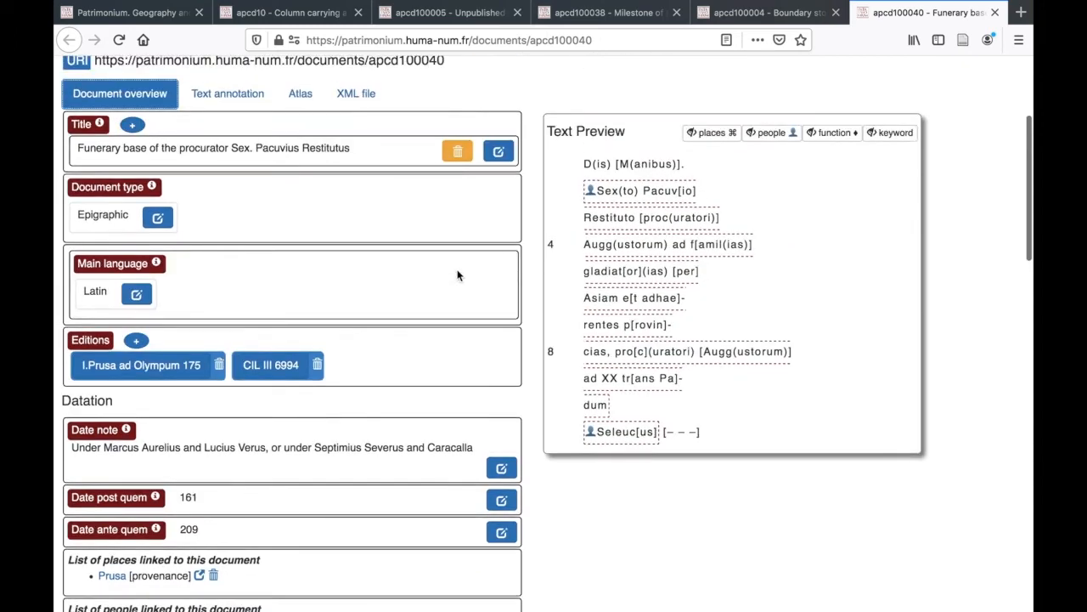
scroll(457, 274, up, 2)
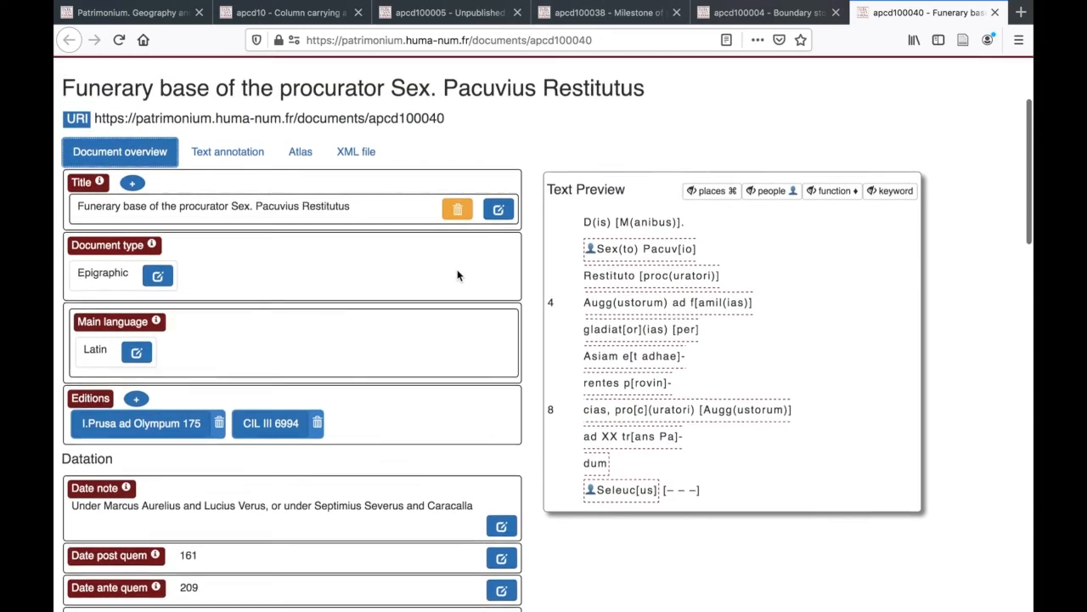
scroll(457, 274, up, 2)
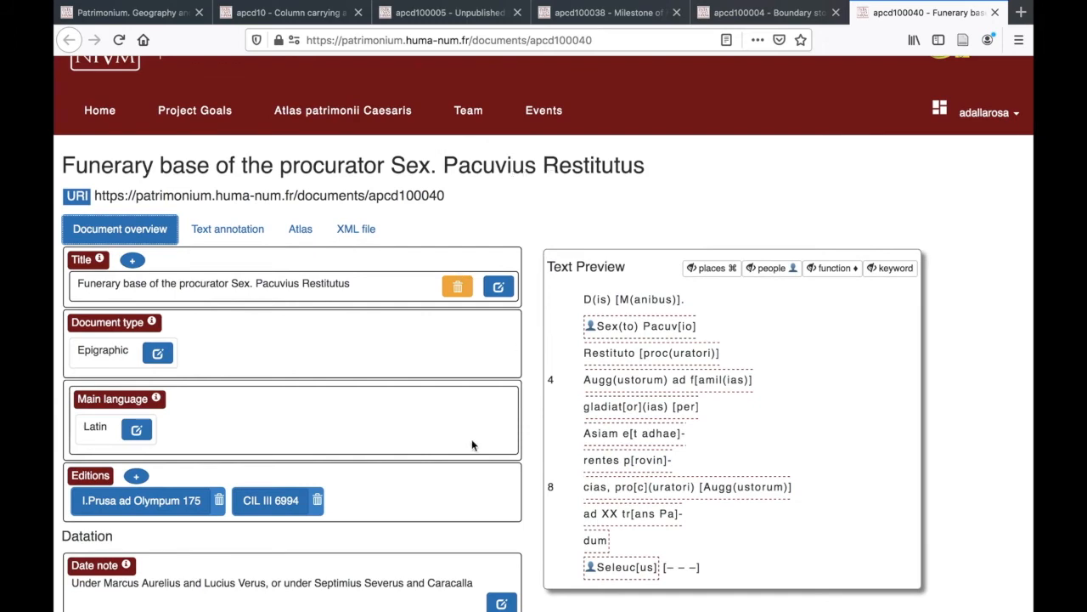
scroll(473, 444, down, 6)
scroll(472, 445, up, 1)
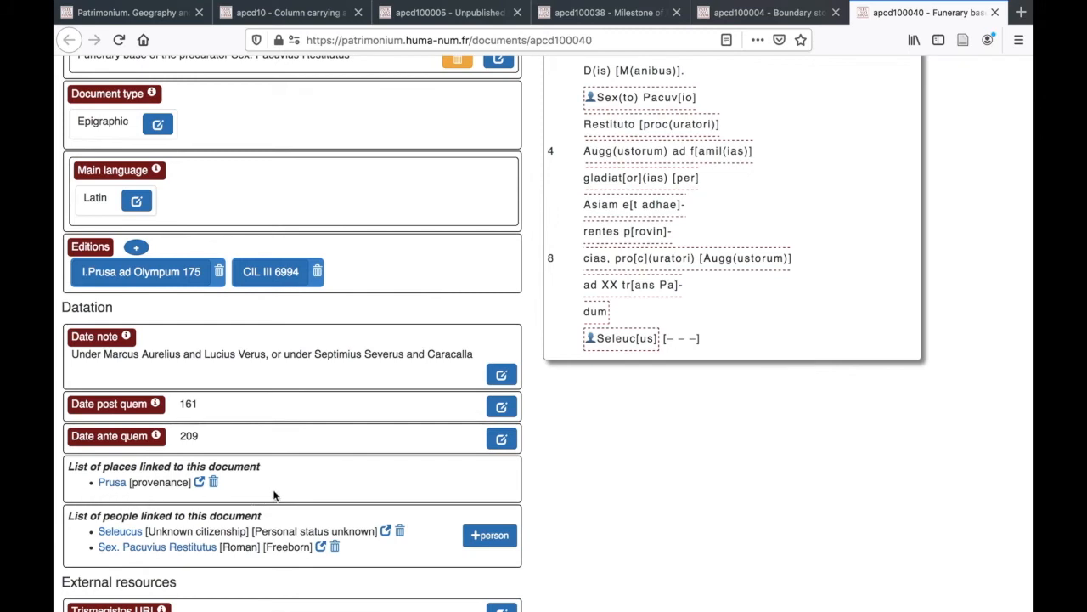
scroll(273, 495, up, 1)
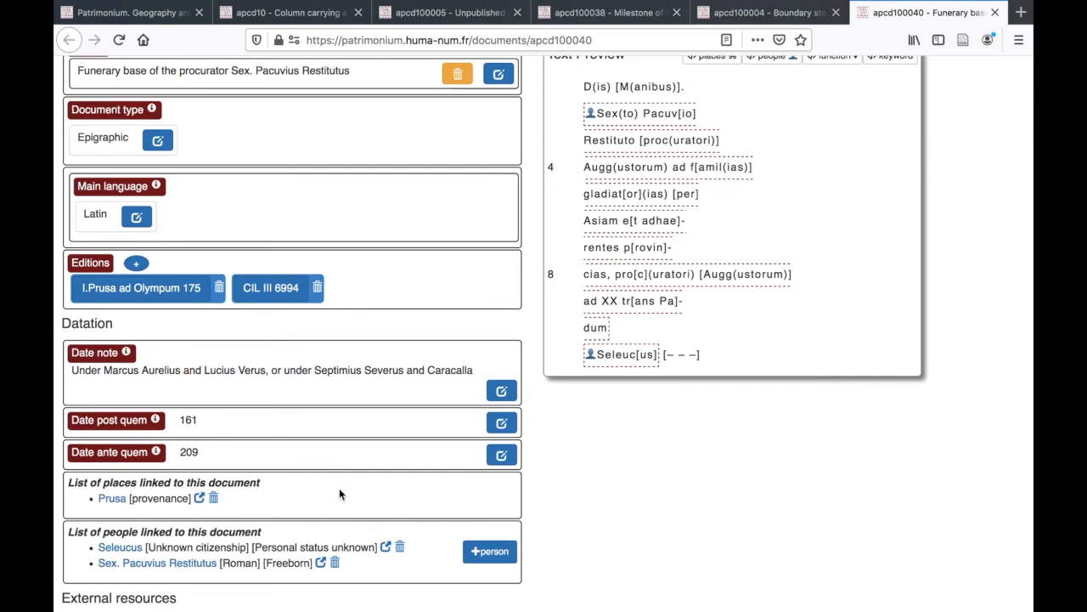
scroll(339, 488, up, 2)
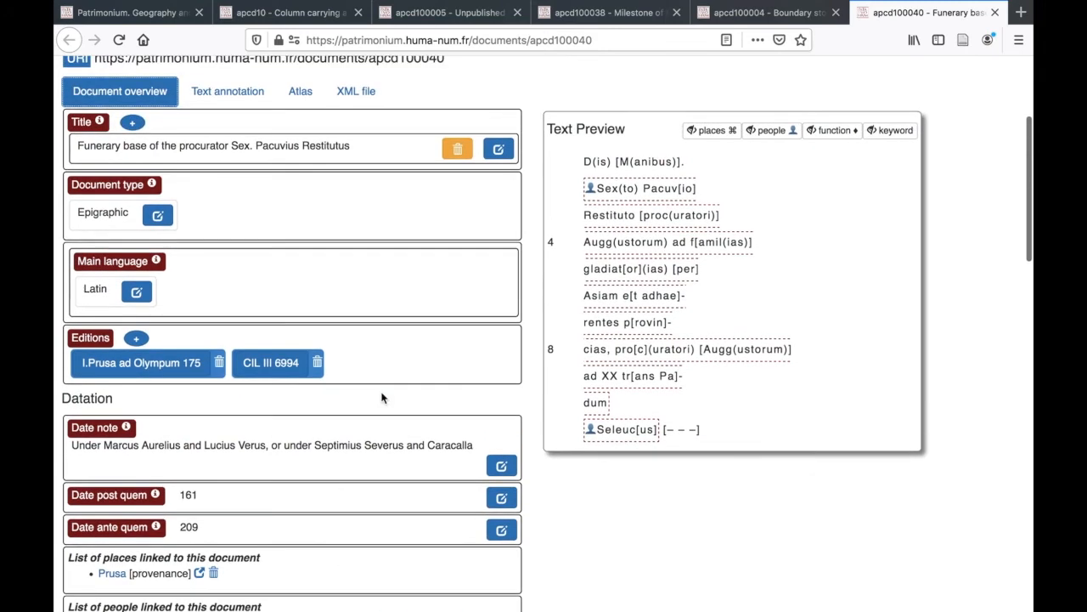
Open the record apcd100004, the Sagalassos and Tymbrianassos boundary stone, and examine its linked places and people beside the annotated text
click(763, 12)
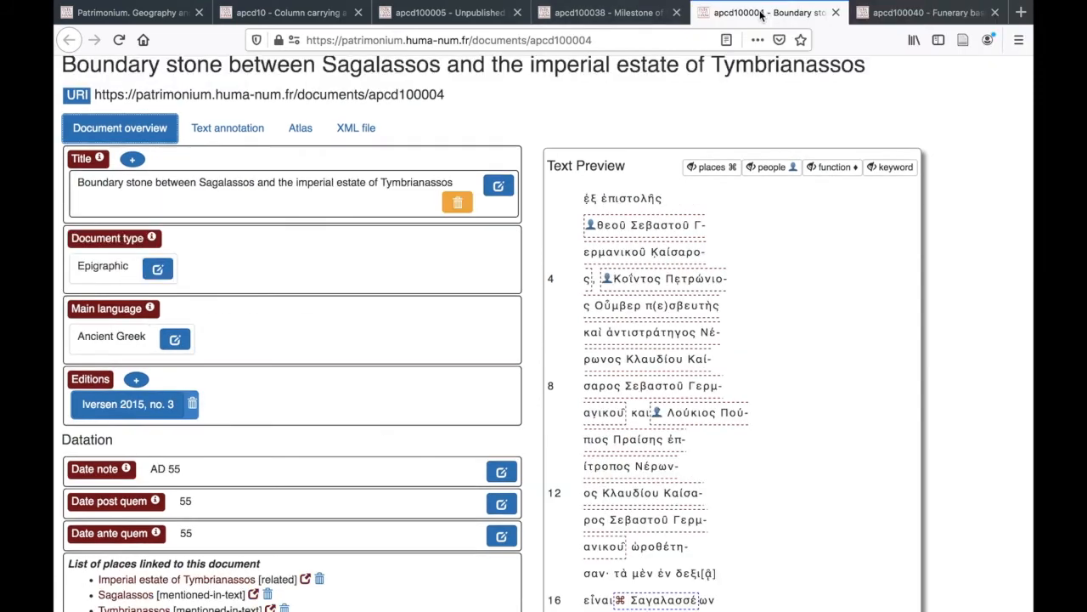
scroll(482, 287, down, 1)
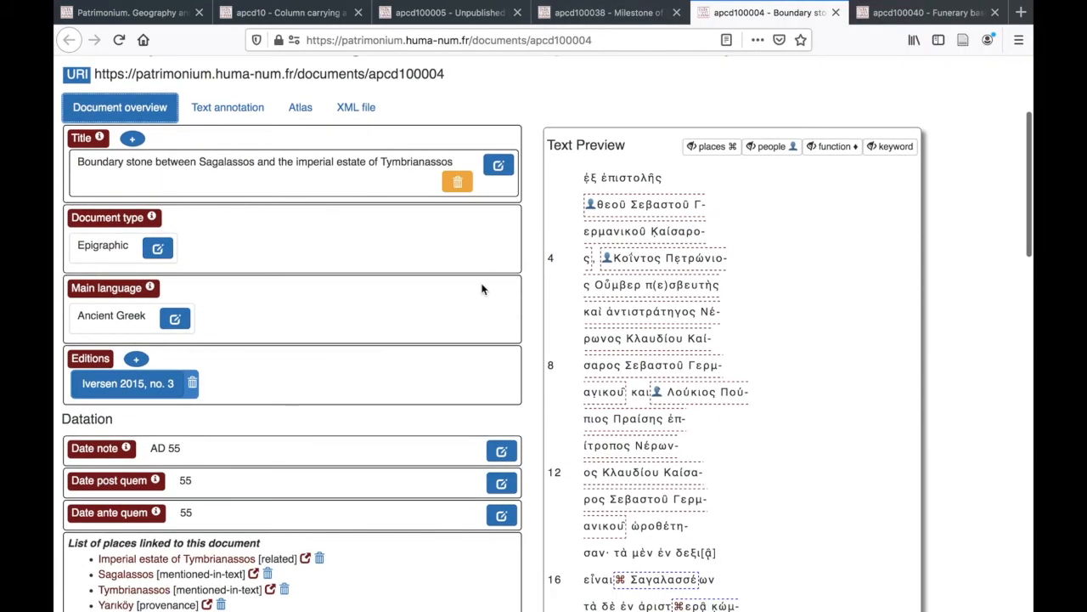
scroll(482, 289, down, 3)
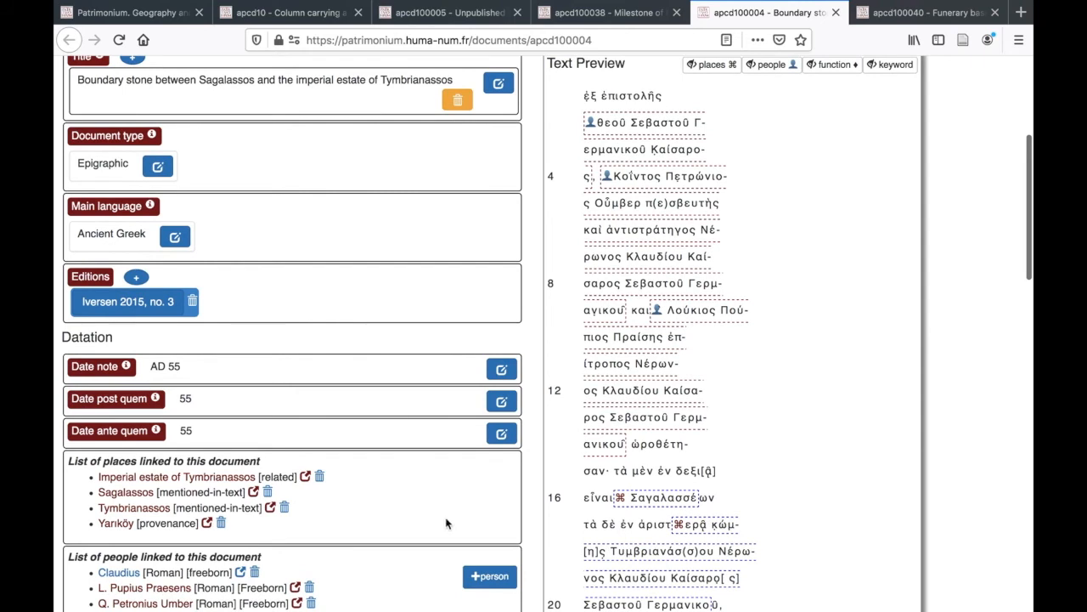
scroll(445, 516, down, 1)
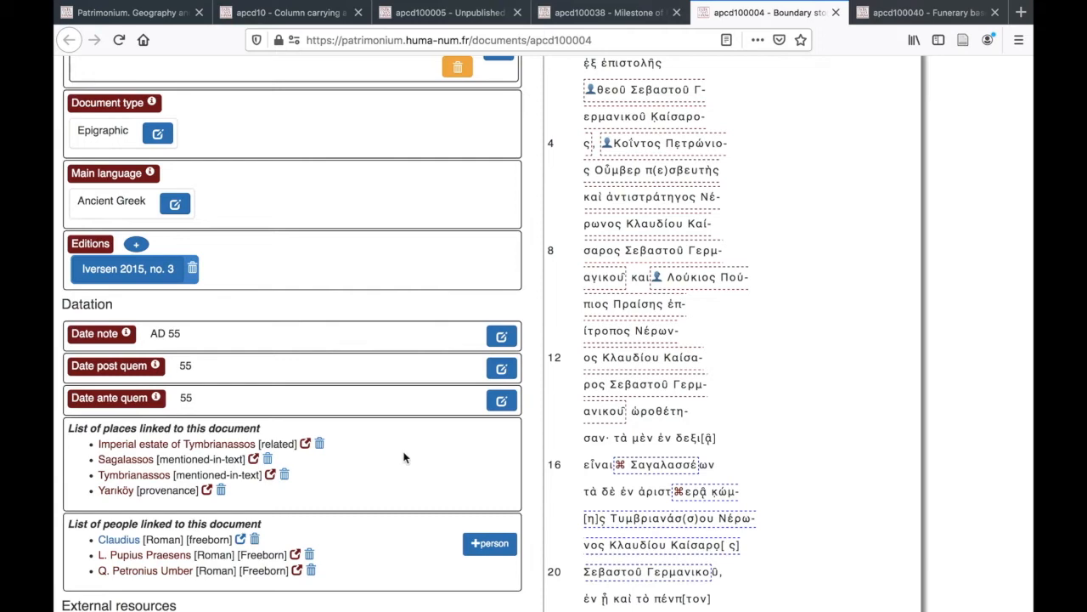
Compare the title, dating, linked places and linked people of the Sagalassos and Tymbrianassos boundary stone with its full text preview
scroll(413, 449, up, 5)
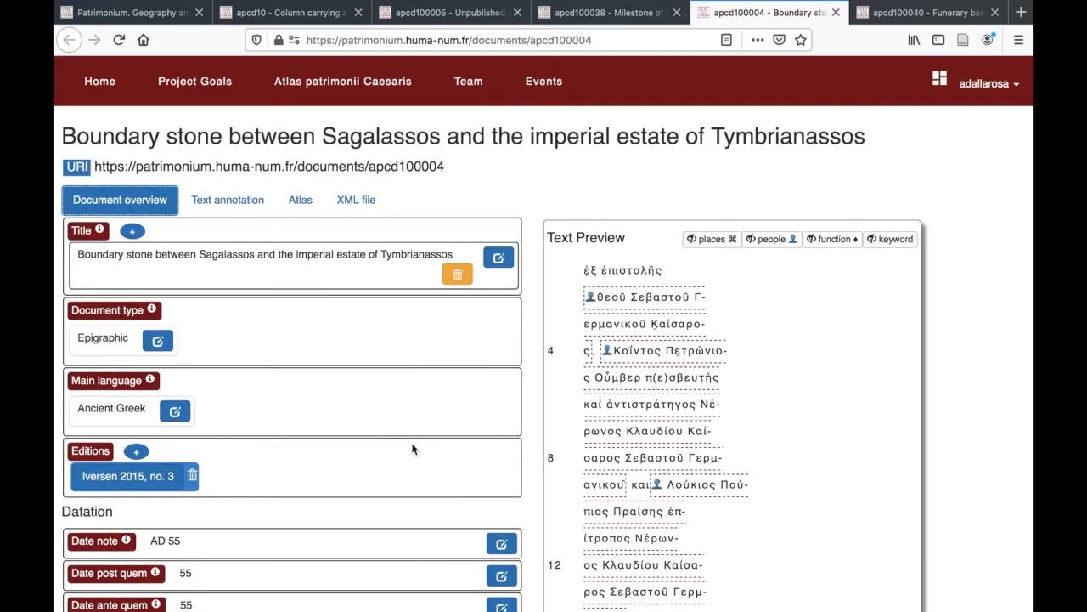
scroll(413, 449, up, 1)
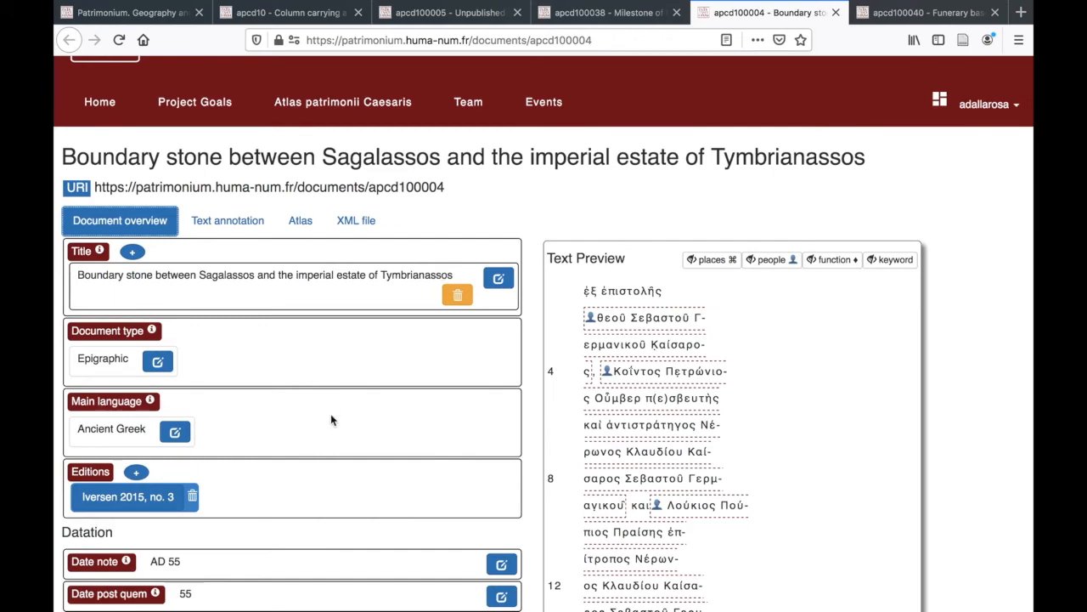
scroll(331, 417, down, 5)
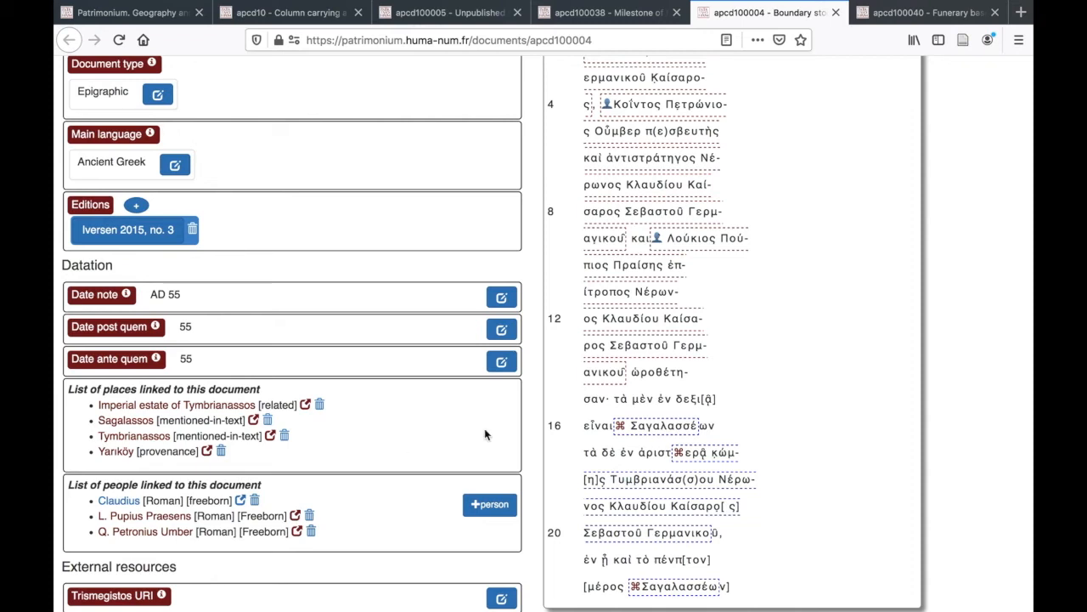
scroll(485, 434, down, 1)
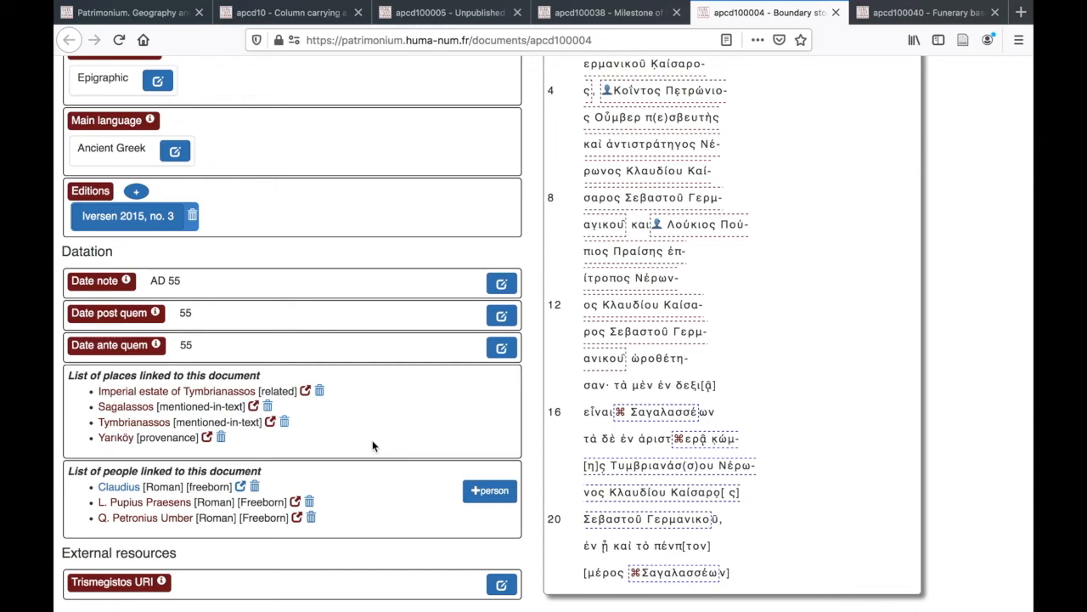
scroll(414, 462, up, 1)
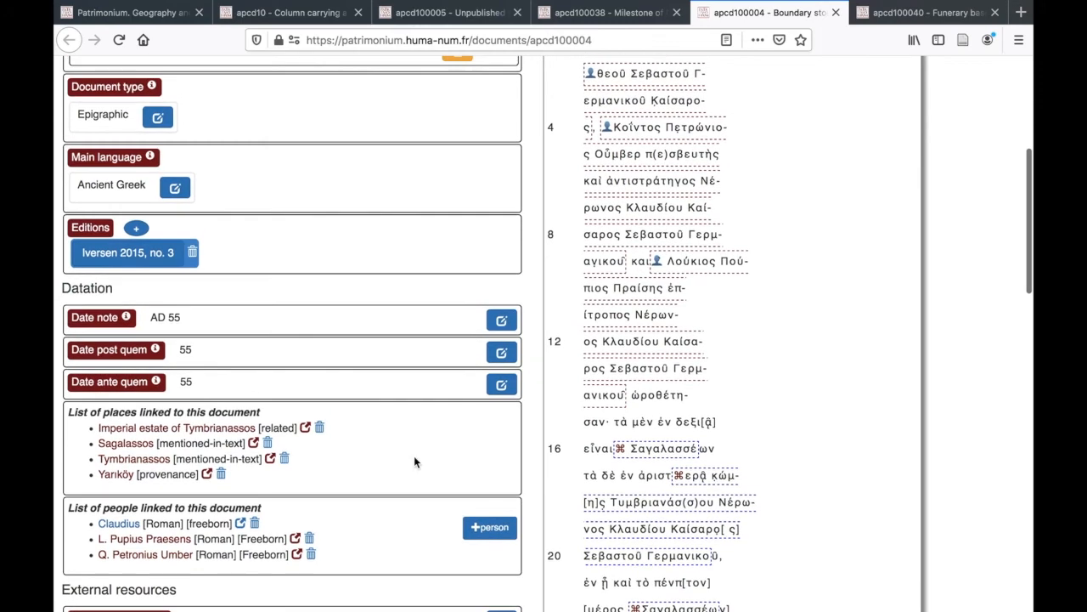
Open the record apcd100038, the milestone of Nero, and examine its dating, linked places and people beside the annotated text
click(619, 12)
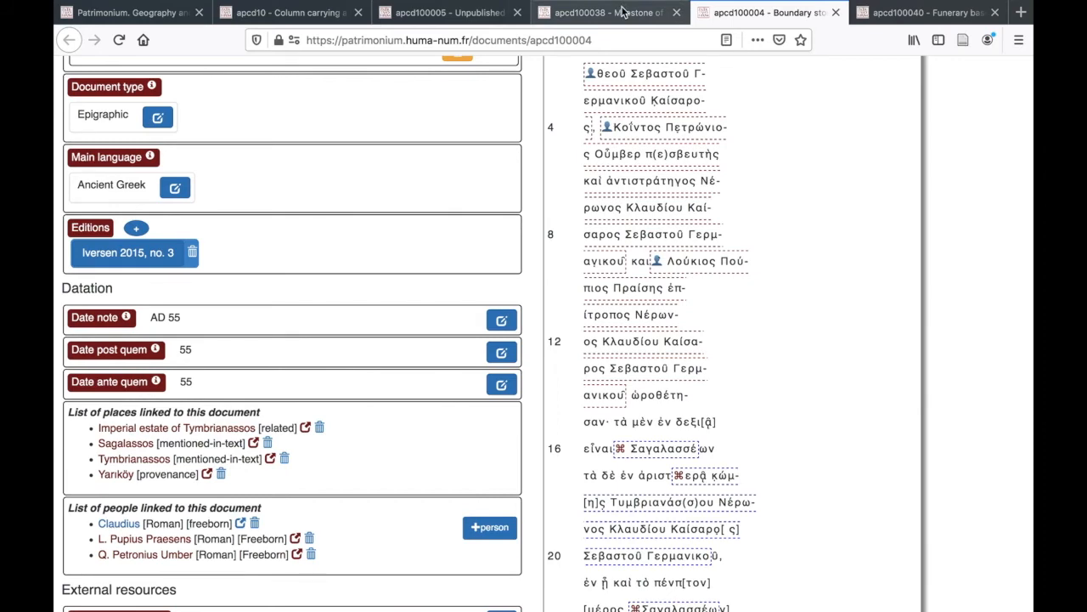
scroll(289, 465, down, 3)
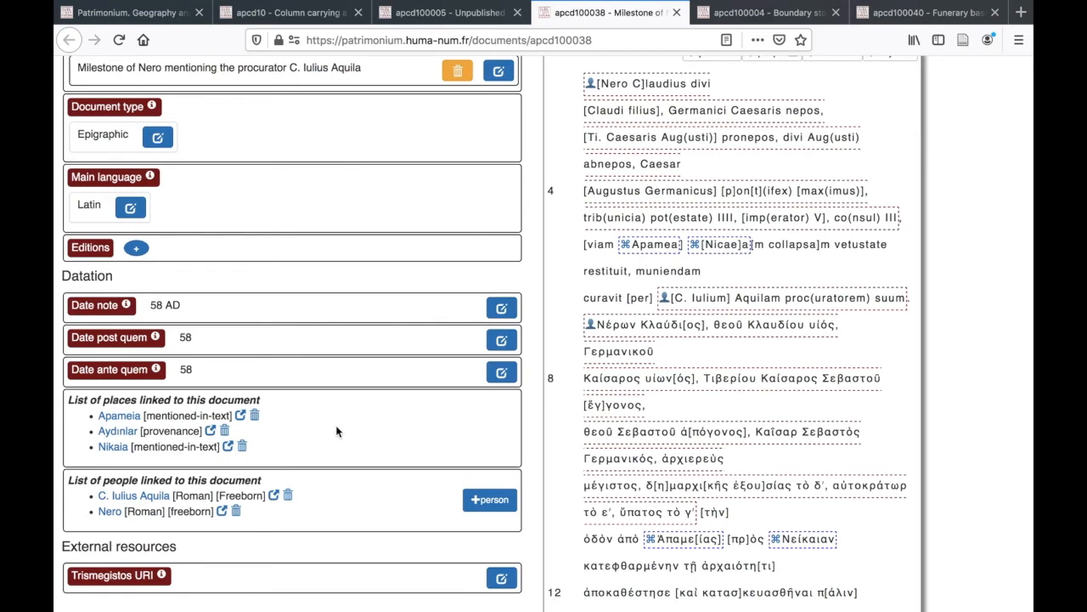
scroll(335, 424, down, 1)
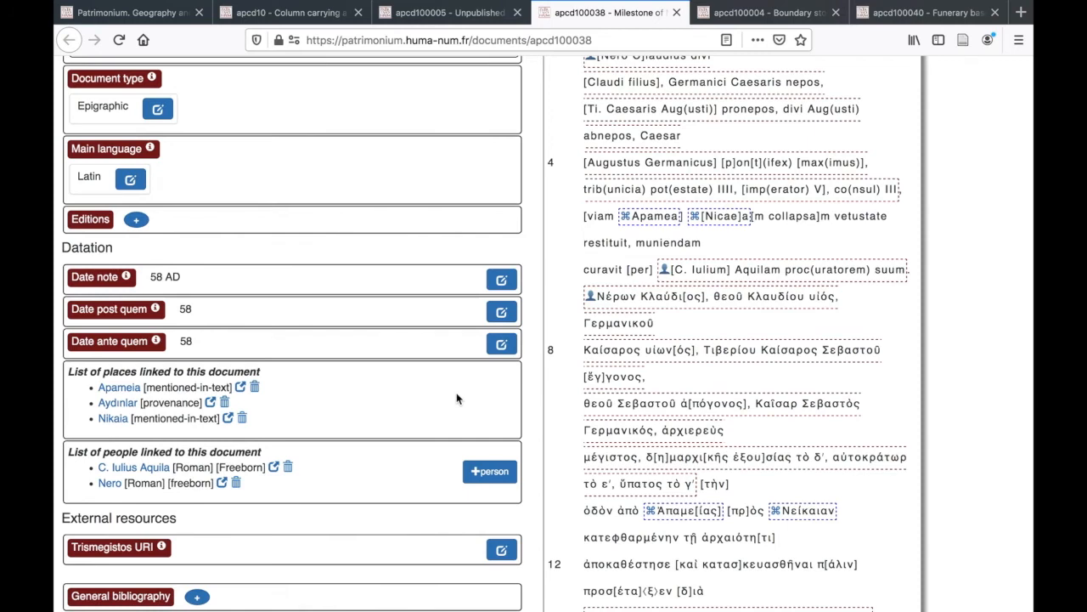
scroll(456, 399, down, 1)
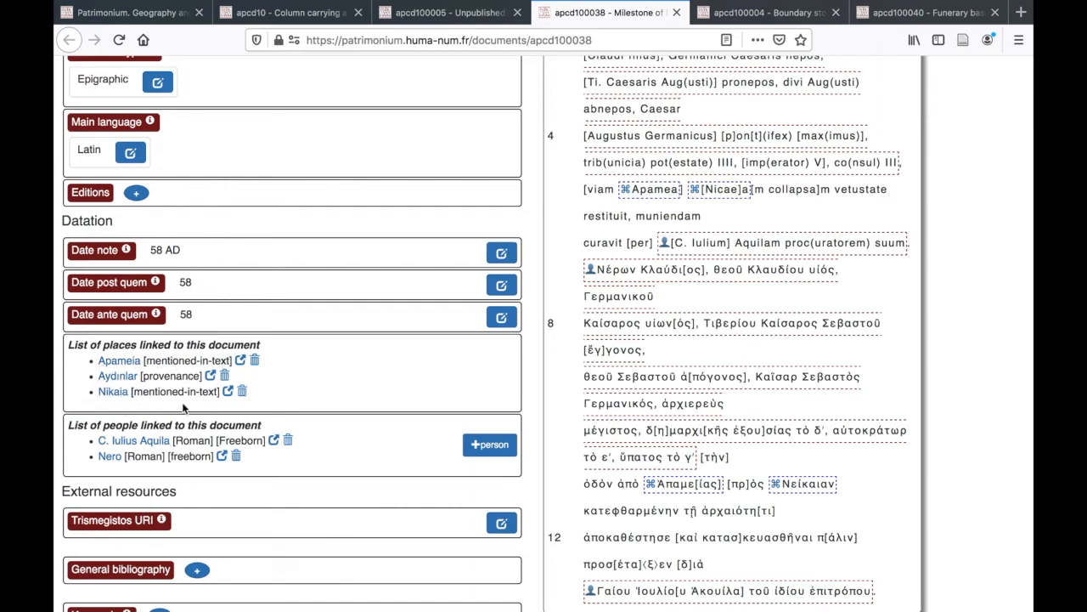
scroll(416, 392, up, 1)
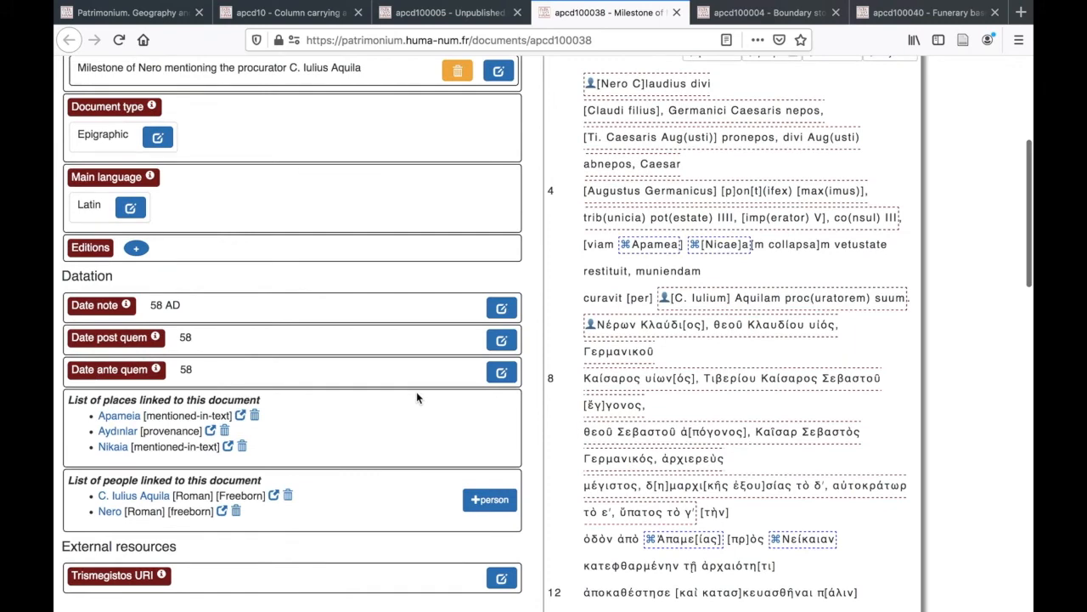
Open the record apcd10, the column with the quarry mark of Irenaeus, and compare its linked places and people with the text preview
click(299, 15)
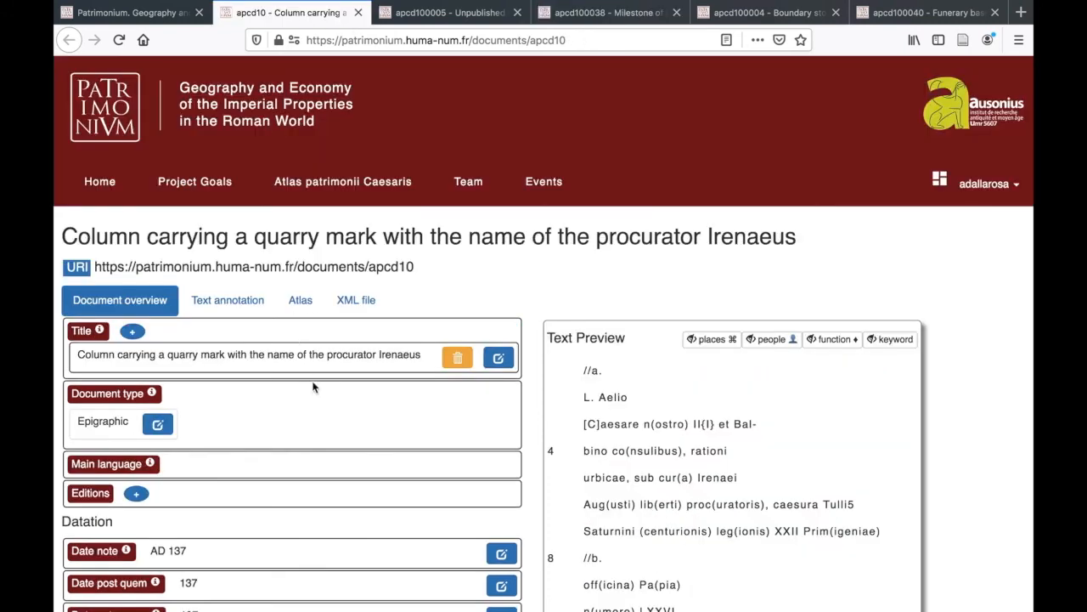
scroll(313, 387, down, 1)
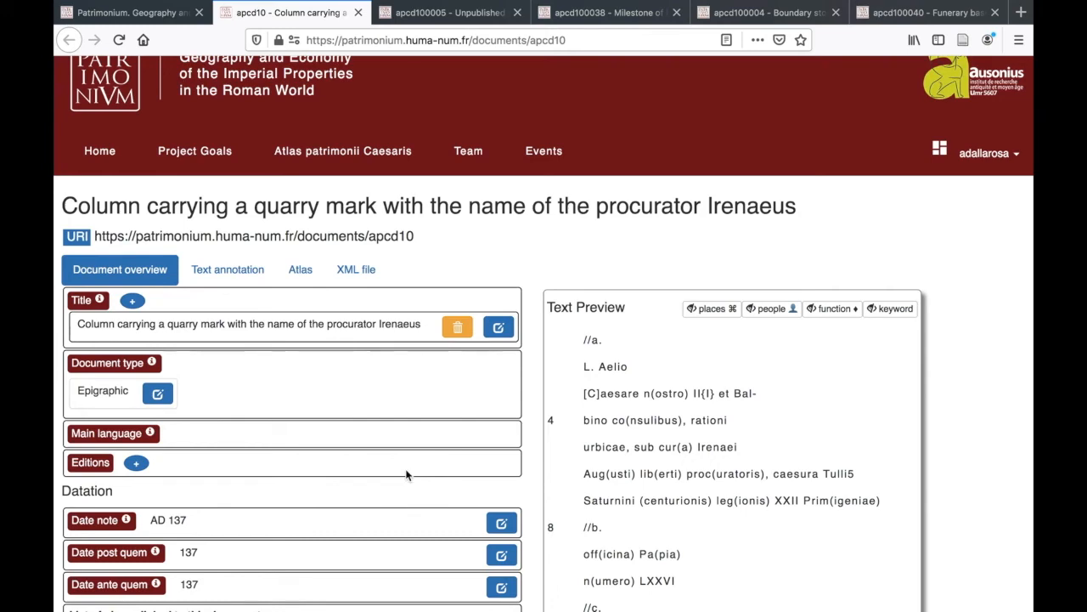
scroll(427, 426, down, 1)
scroll(427, 426, down, 5)
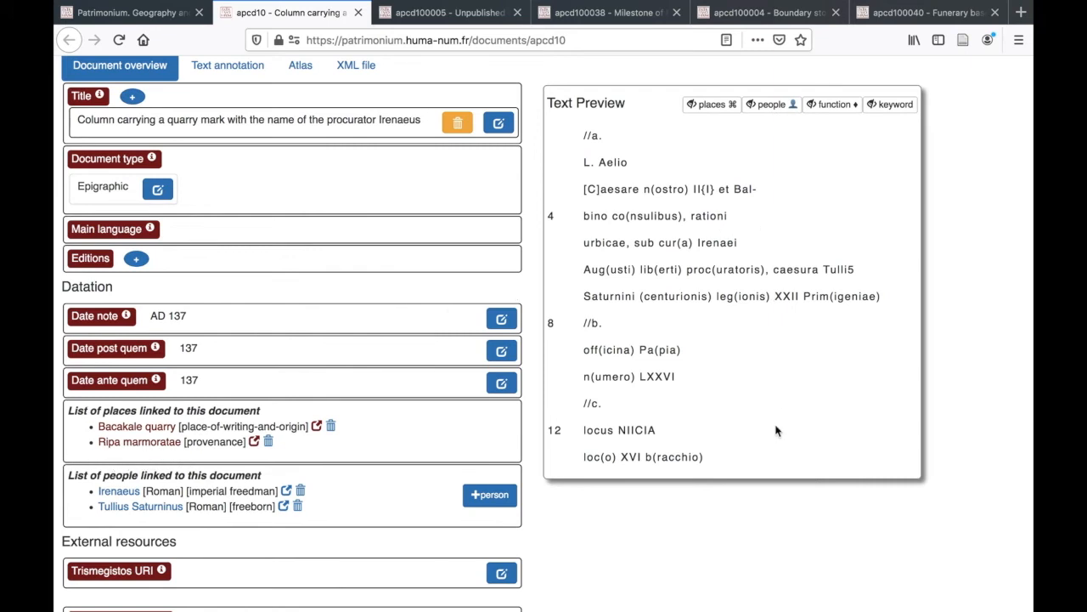
scroll(643, 432, down, 1)
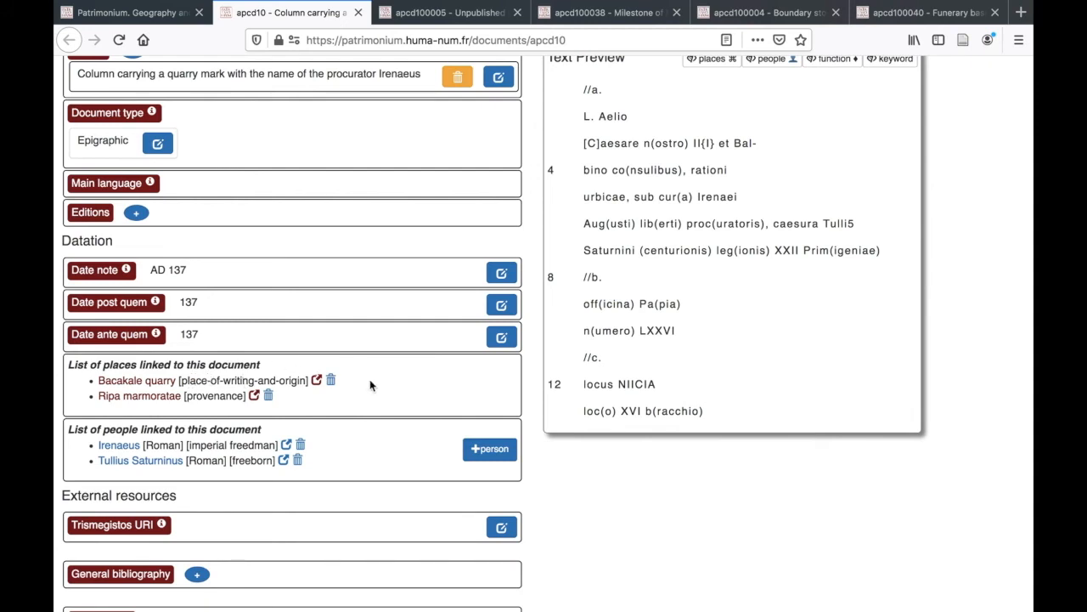
scroll(370, 382, up, 3)
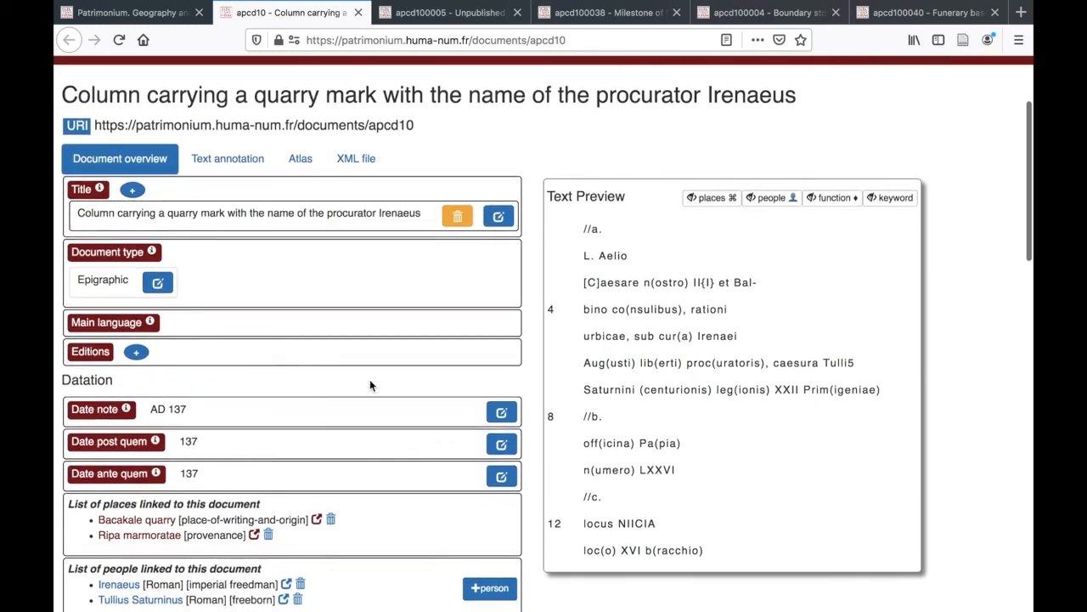
scroll(370, 385, down, 2)
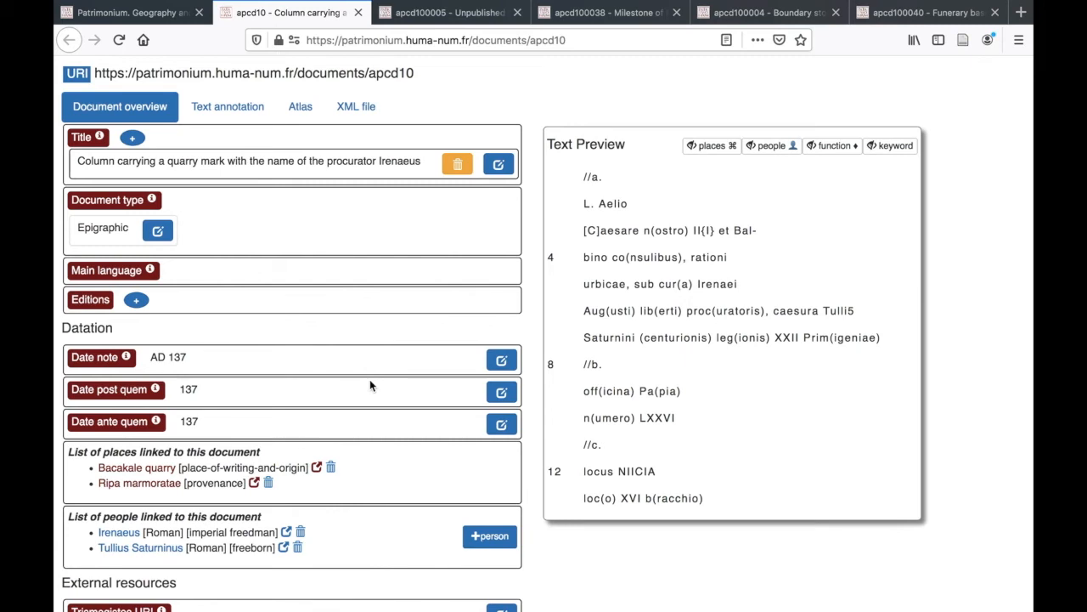
scroll(369, 384, down, 1)
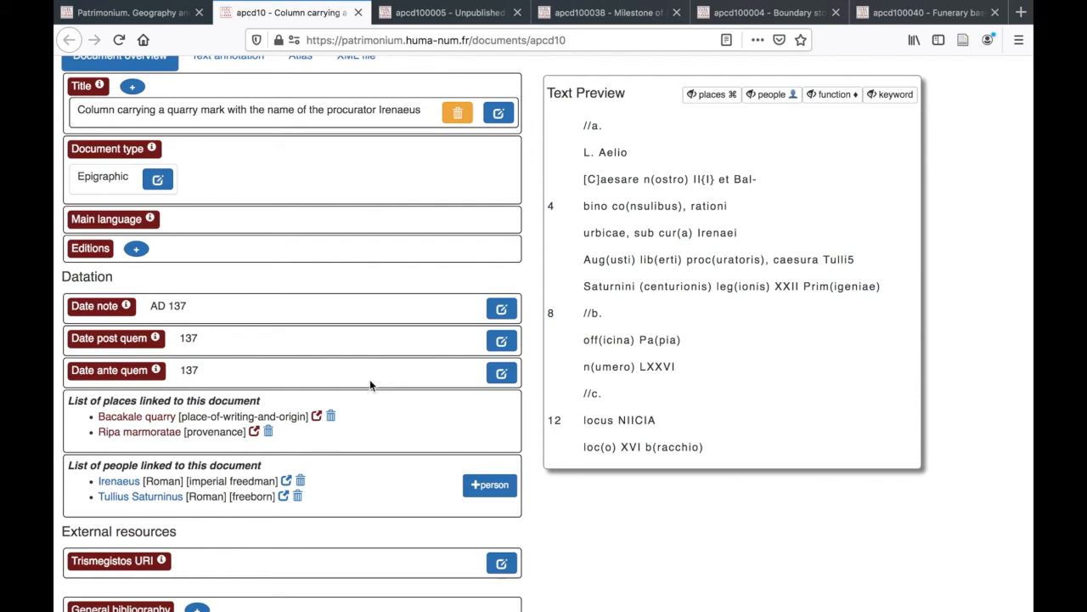
scroll(370, 379, down, 1)
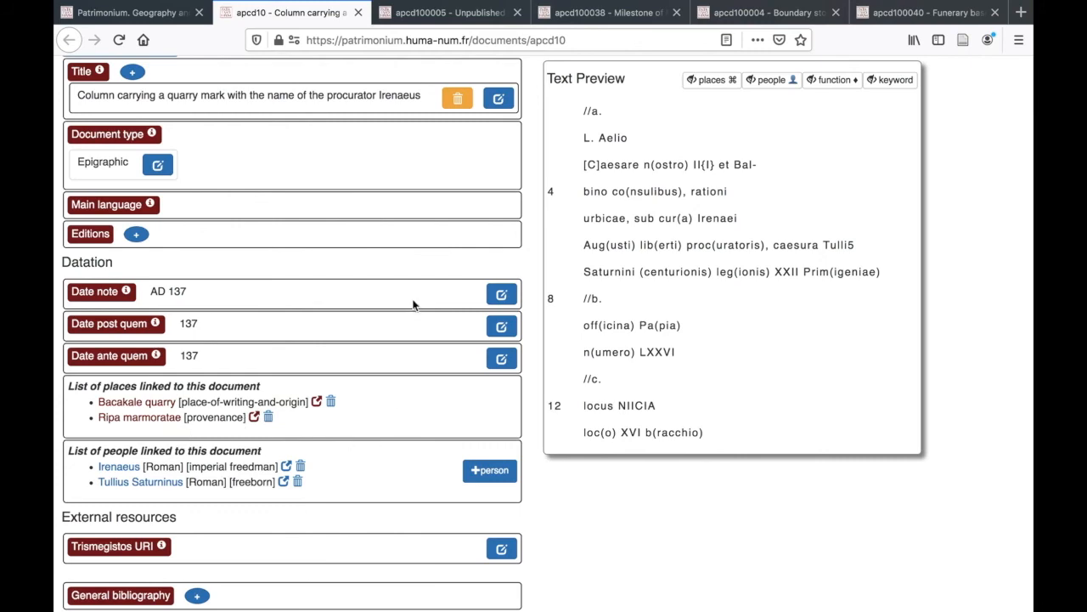
scroll(413, 303, up, 3)
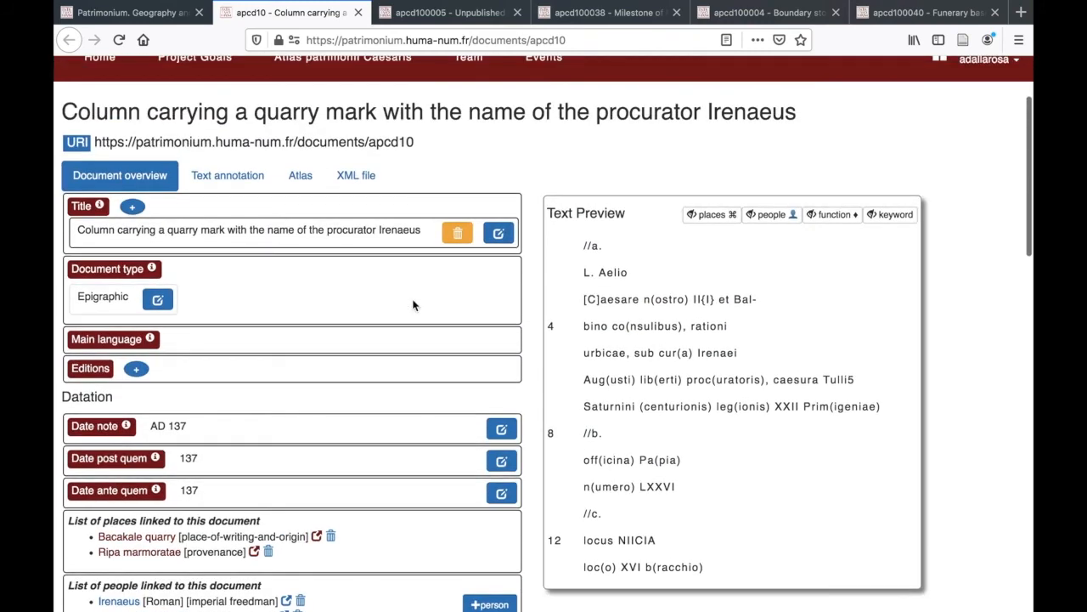
Open the record apcd100005, the unpublished Sagalassos and Tymbrianassos boundary stone, and review its title, dating, linked entities and text preview
click(444, 16)
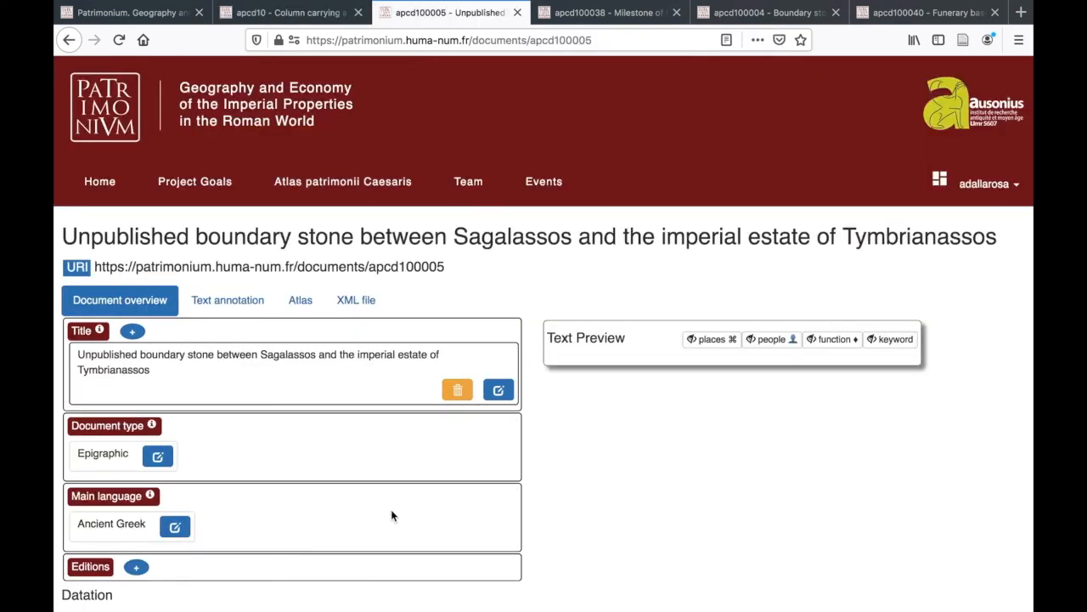
scroll(391, 514, down, 3)
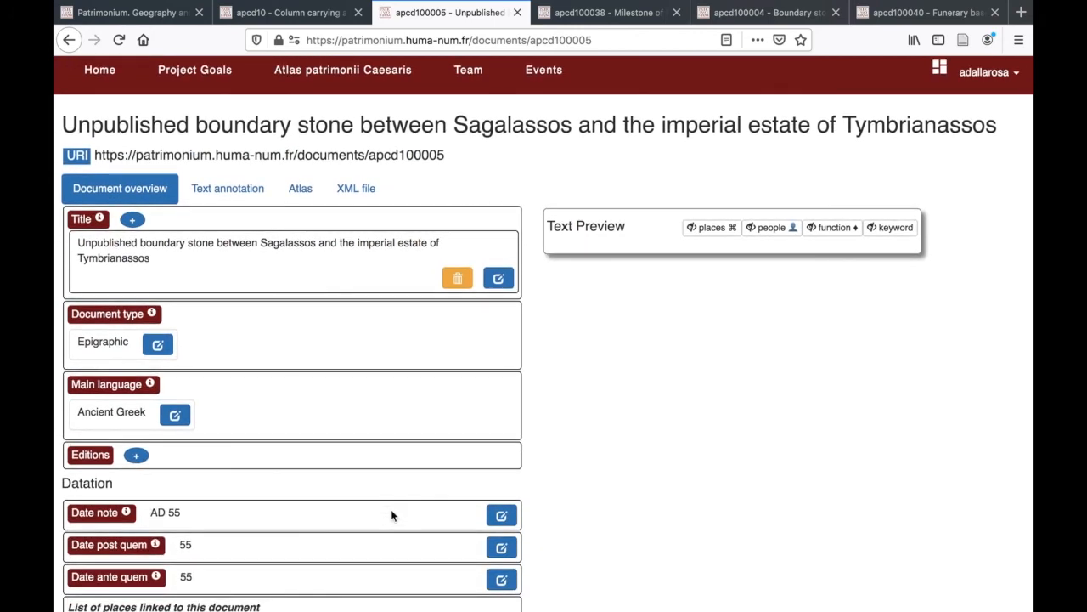
scroll(391, 515, up, 1)
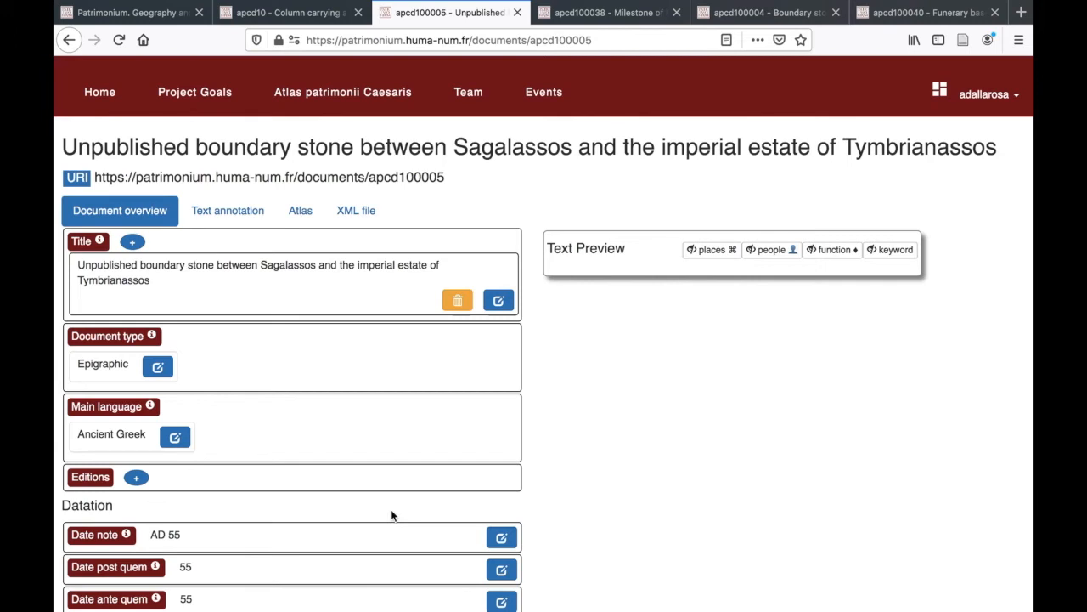
scroll(391, 515, down, 2)
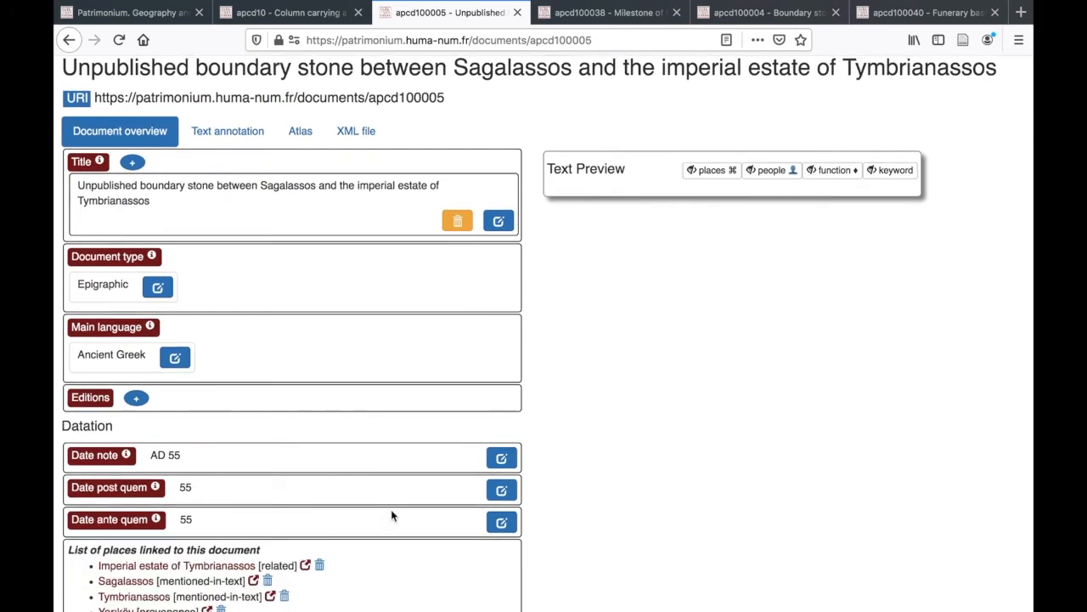
scroll(392, 515, up, 1)
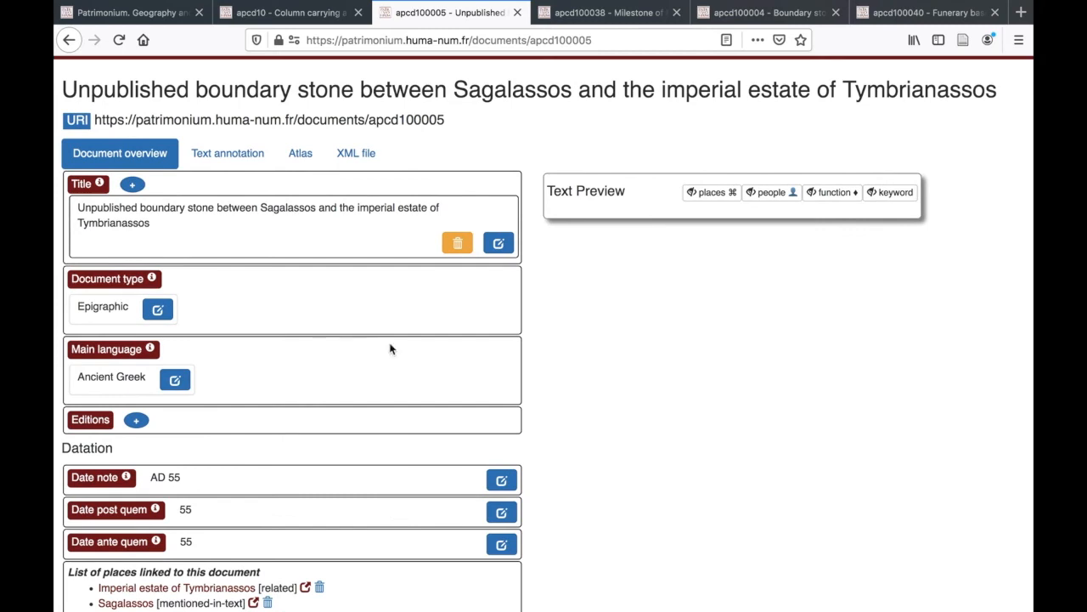
scroll(391, 348, down, 1)
scroll(390, 348, down, 1)
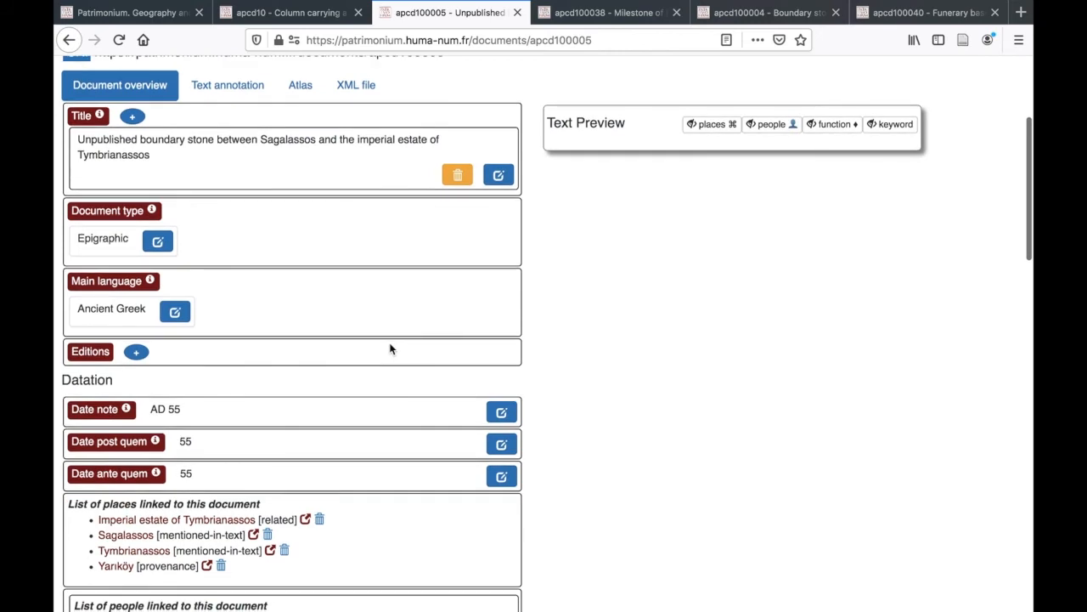
scroll(390, 349, down, 3)
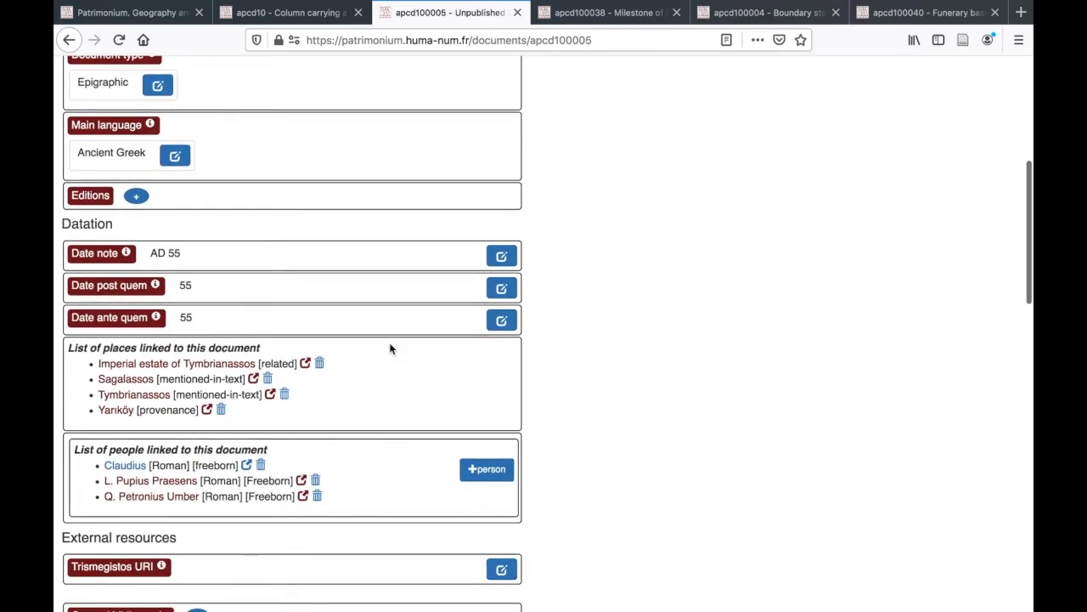
scroll(359, 439, up, 3)
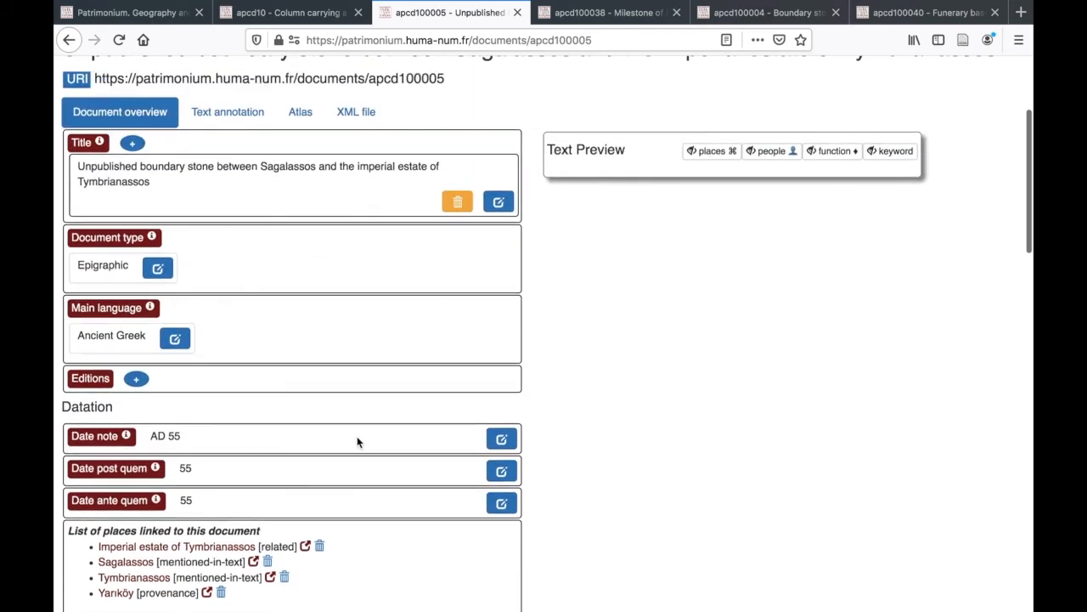
scroll(356, 442, down, 1)
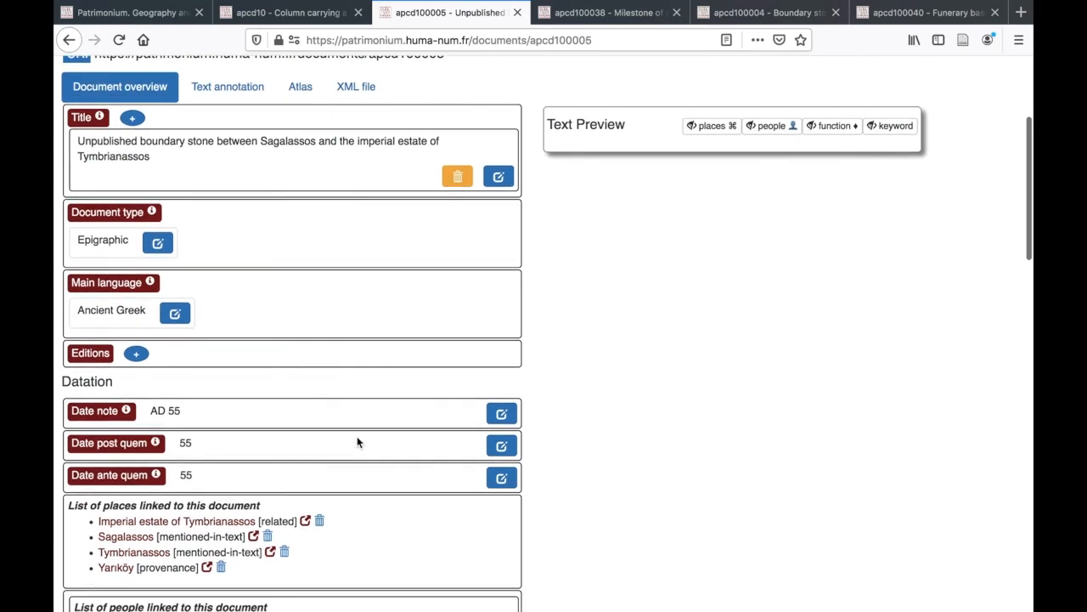
scroll(357, 442, up, 2)
scroll(357, 442, down, 1)
scroll(356, 435, up, 2)
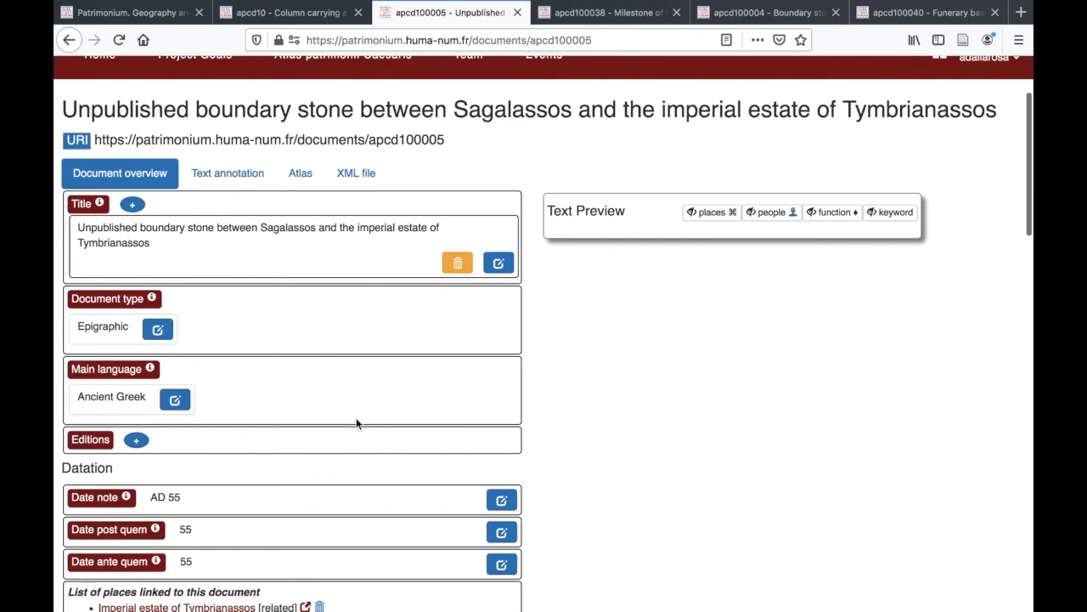
Examine the unpublished boundary stone's linked places and people together with its general bibliography and keywords
scroll(362, 433, down, 1)
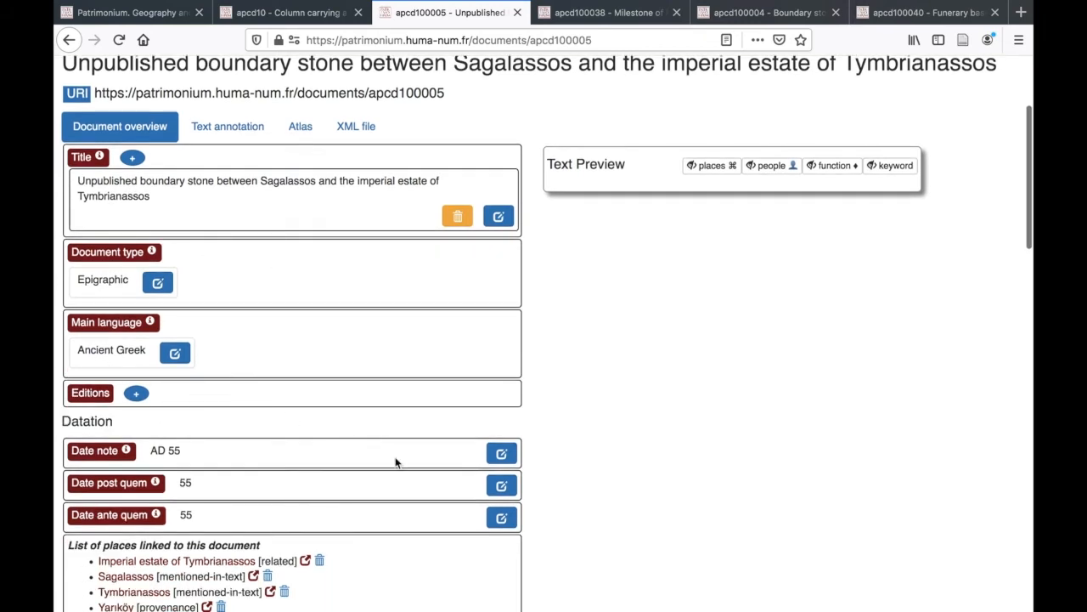
scroll(396, 462, down, 2)
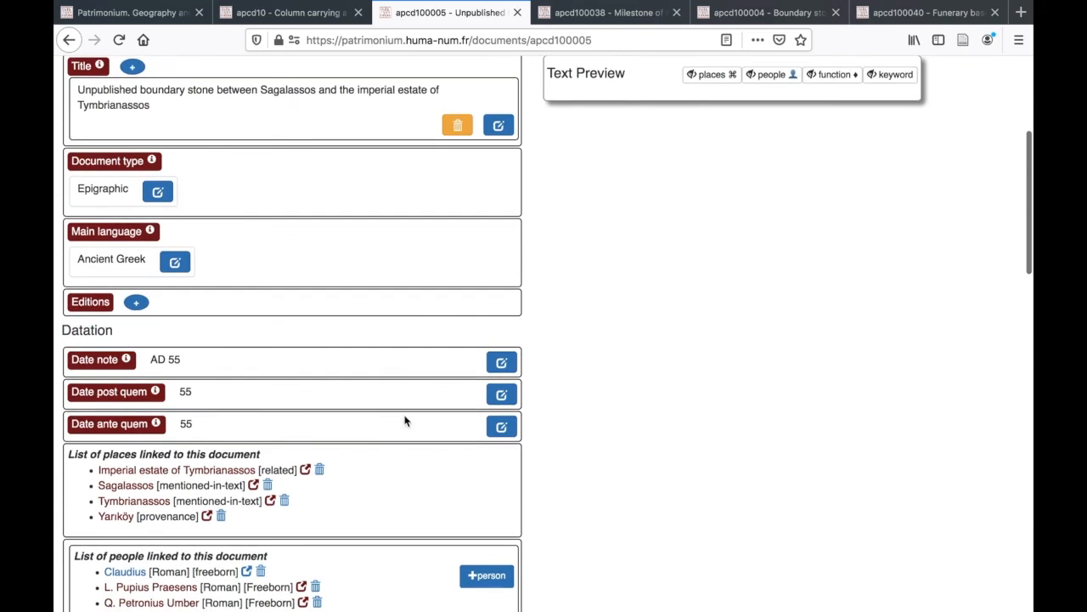
scroll(380, 490, down, 1)
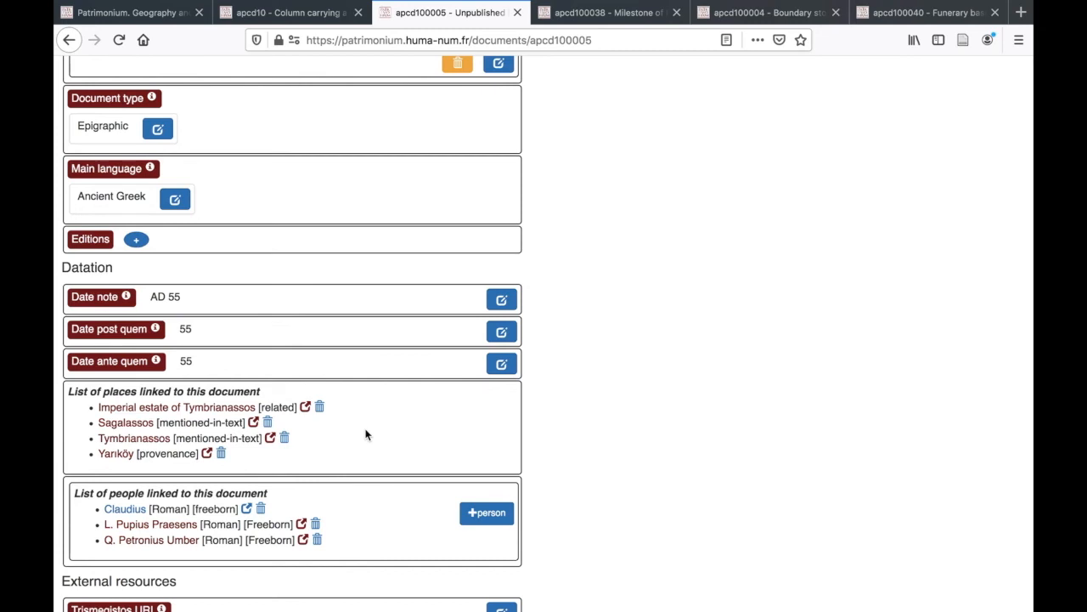
scroll(366, 435, down, 1)
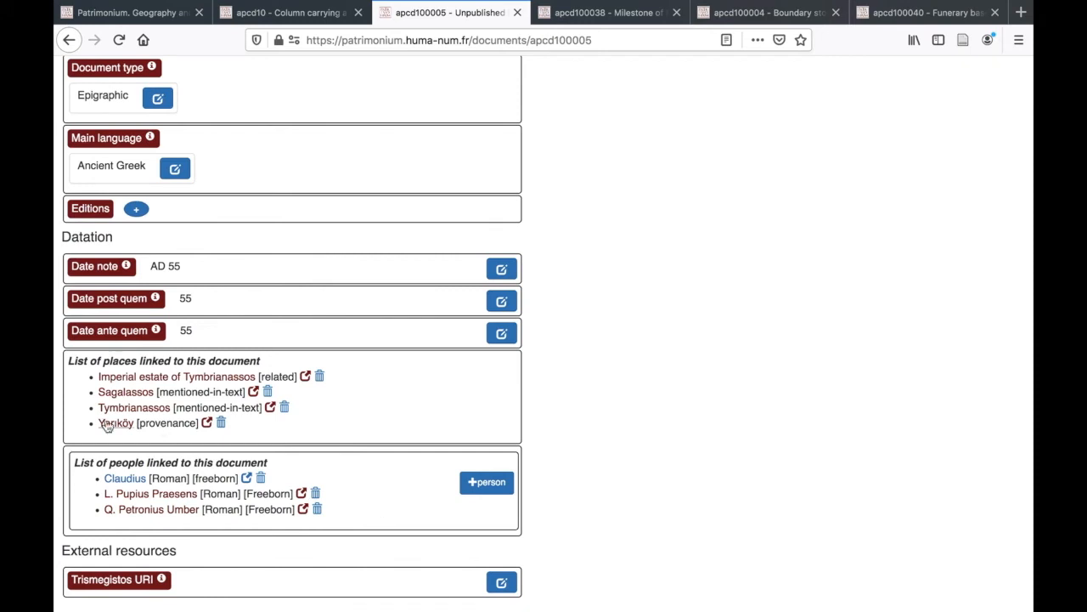
scroll(367, 521, down, 4)
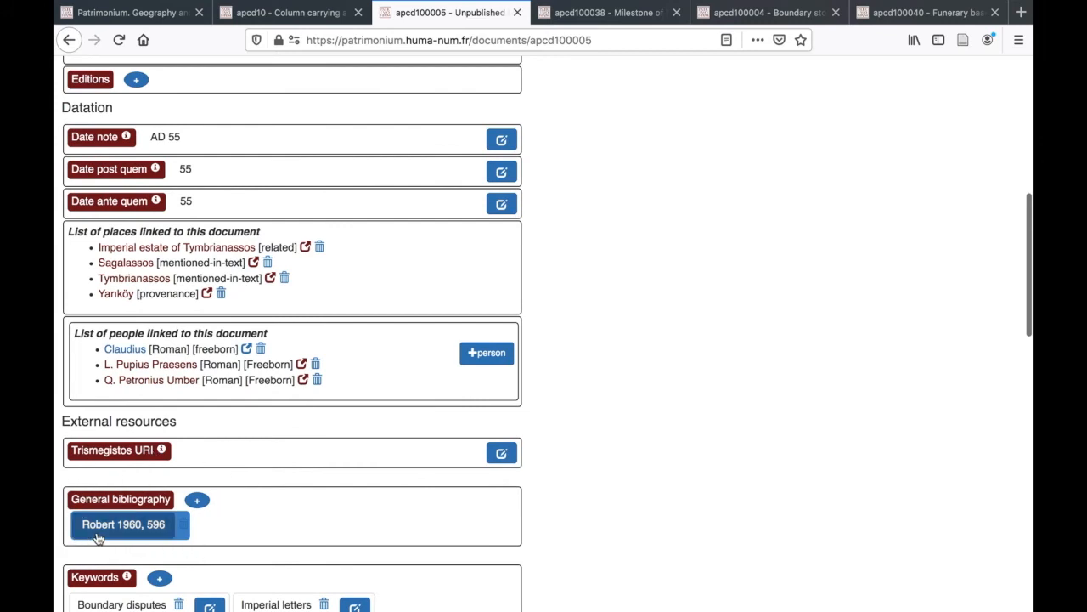
scroll(296, 553, down, 2)
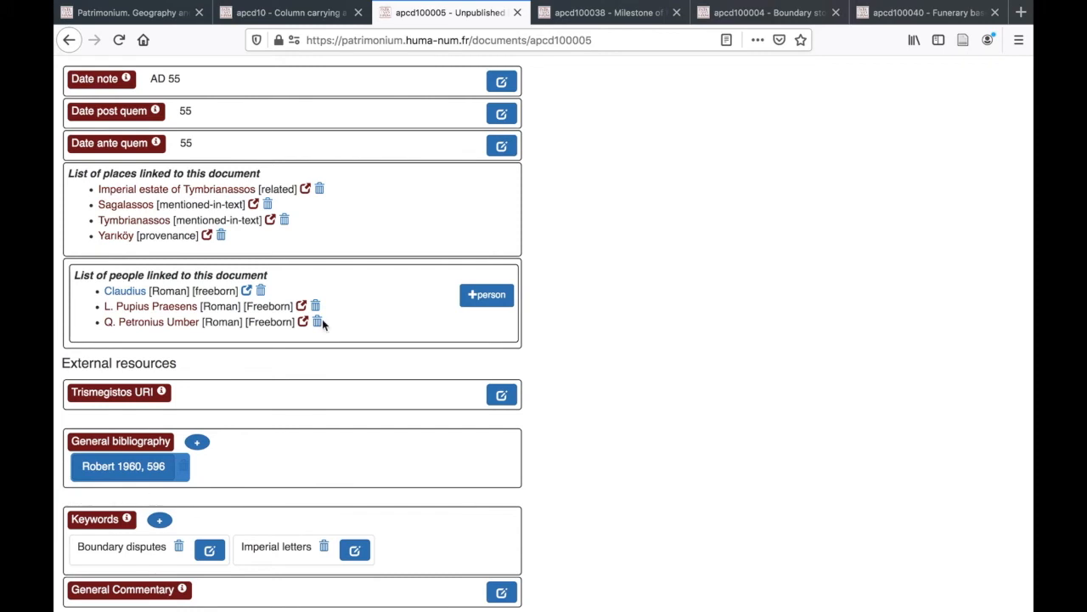
Review the unpublished boundary stone's keywords and commentary fields against its document type, main language, editions and dating
scroll(322, 320, down, 2)
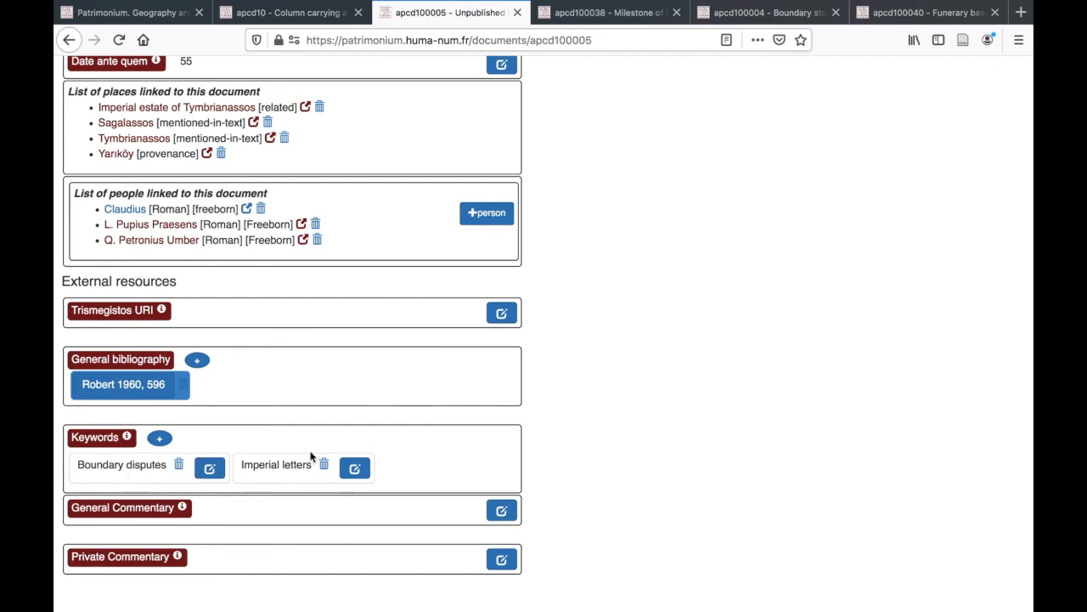
scroll(465, 386, up, 1)
scroll(466, 386, down, 1)
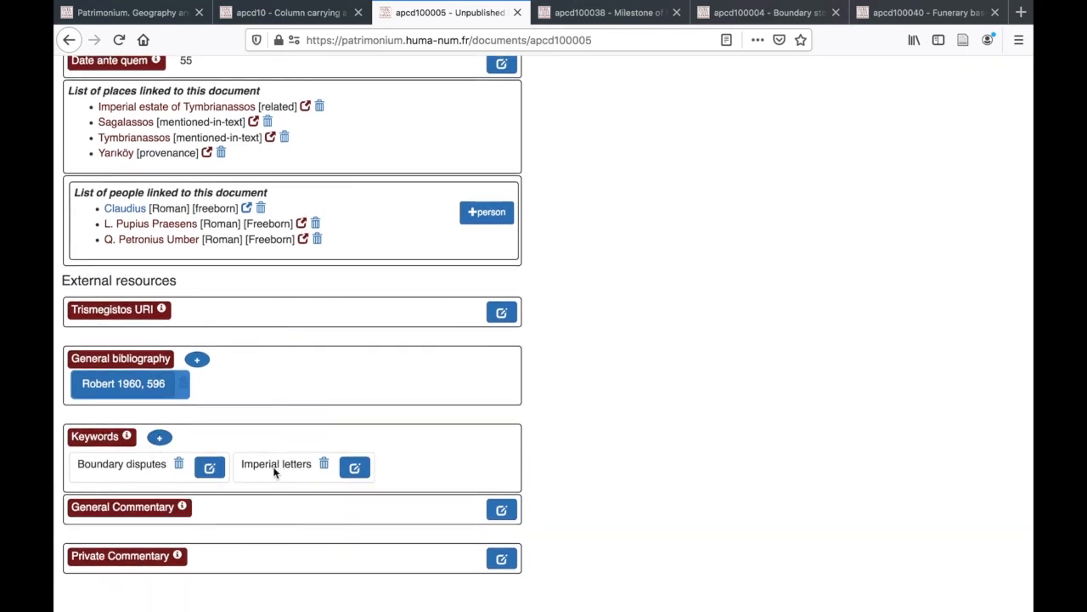
scroll(384, 383, up, 1)
scroll(383, 382, up, 5)
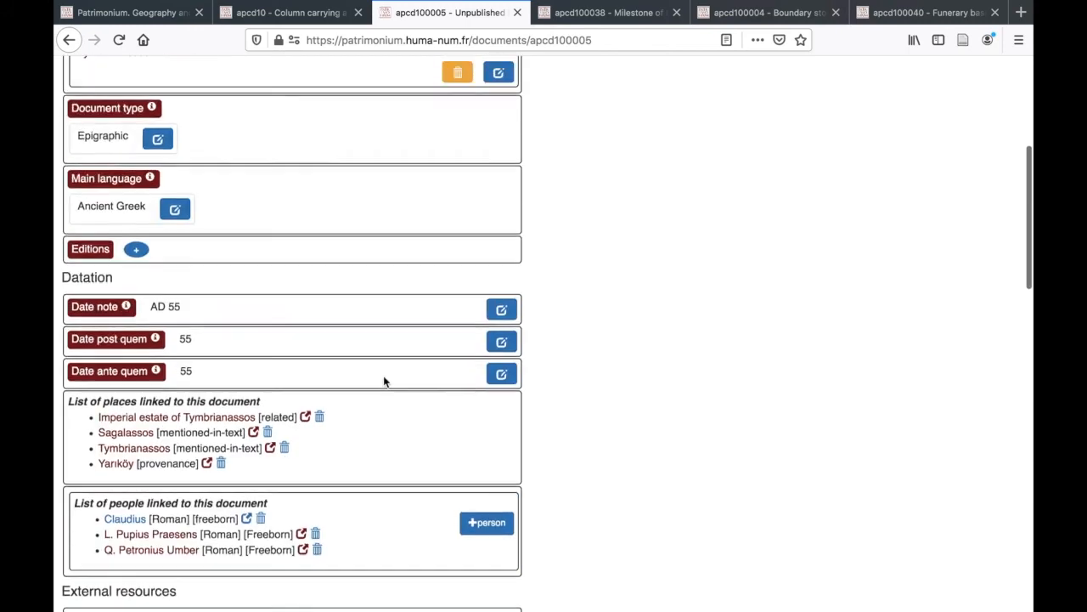
scroll(384, 382, down, 1)
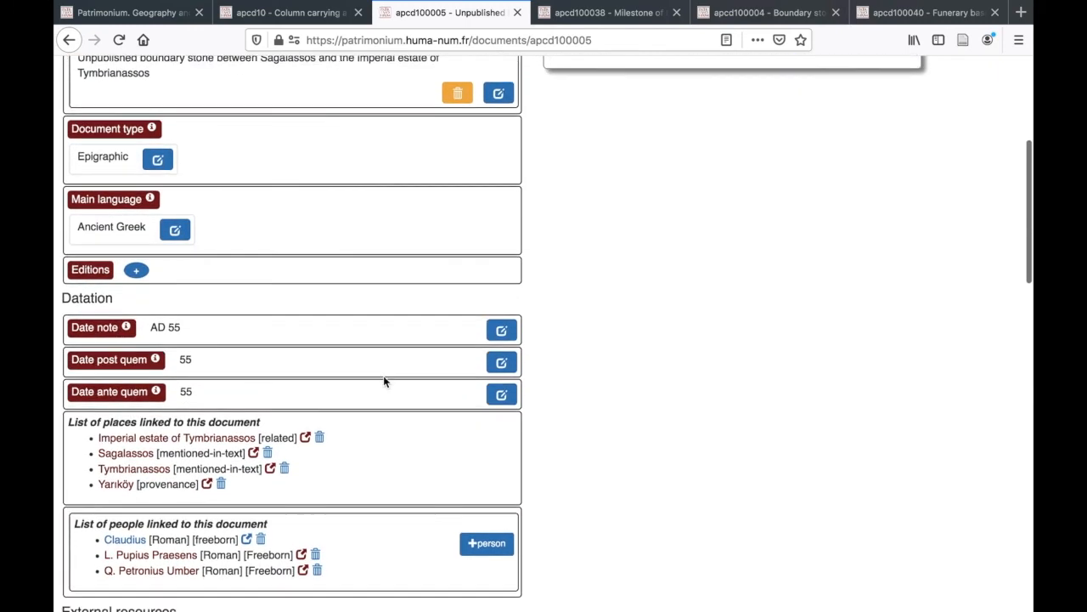
scroll(383, 381, down, 3)
scroll(383, 381, down, 2)
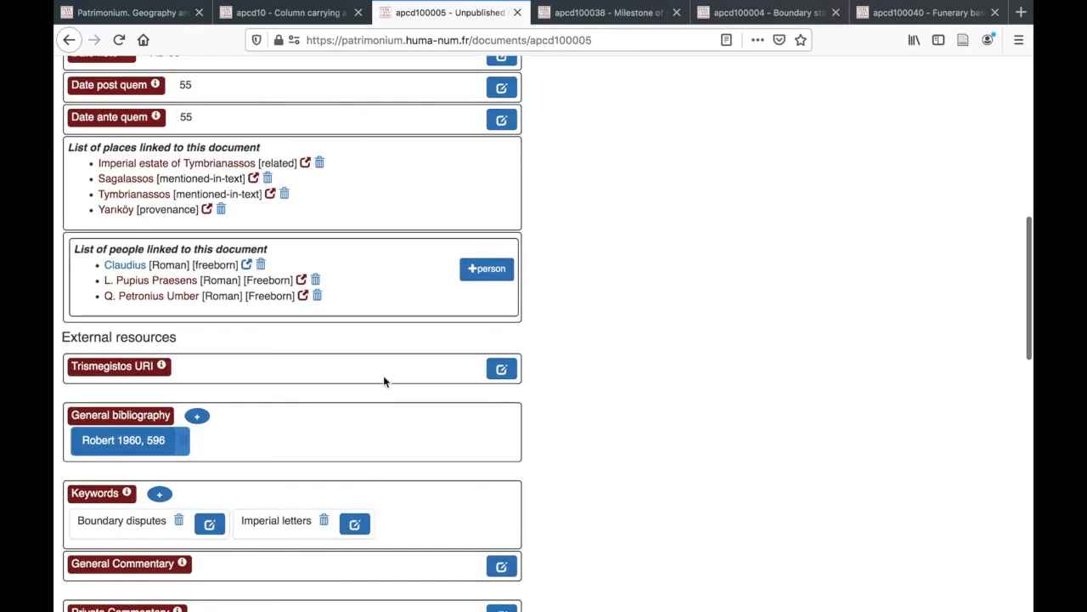
scroll(383, 382, up, 7)
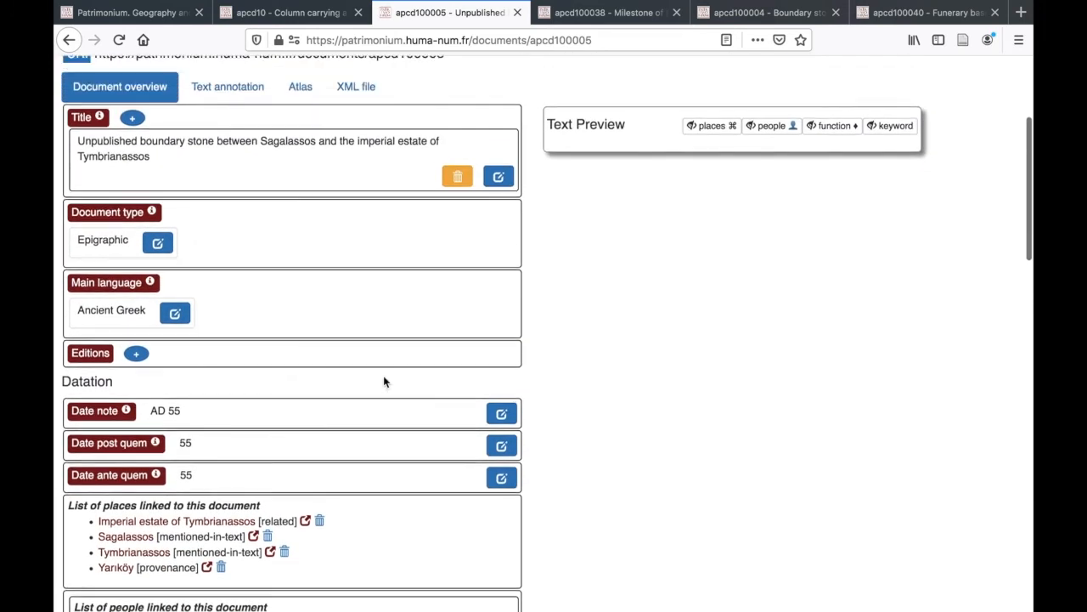
scroll(383, 382, down, 2)
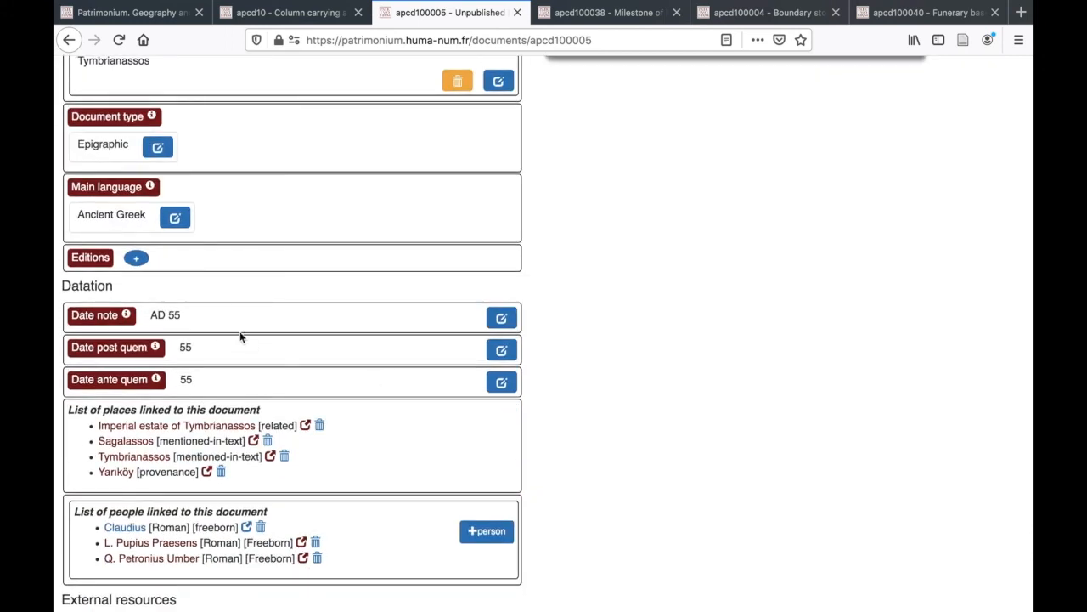
Open the record apcd100040, the funerary base of a procurator, and examine its editions, dating, linked place and people beside the text preview
click(913, 16)
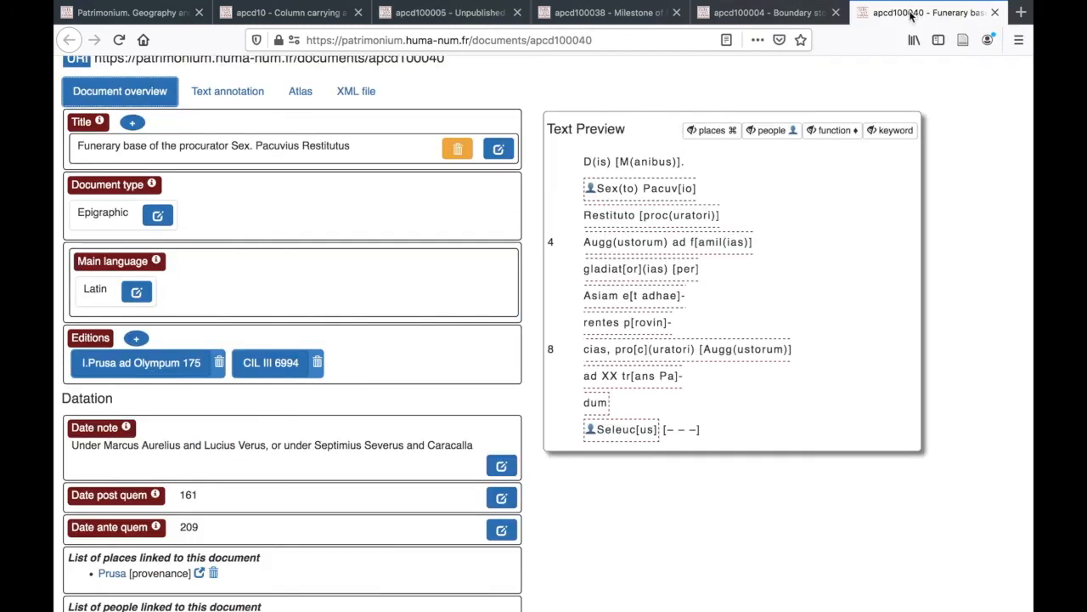
scroll(339, 330, up, 5)
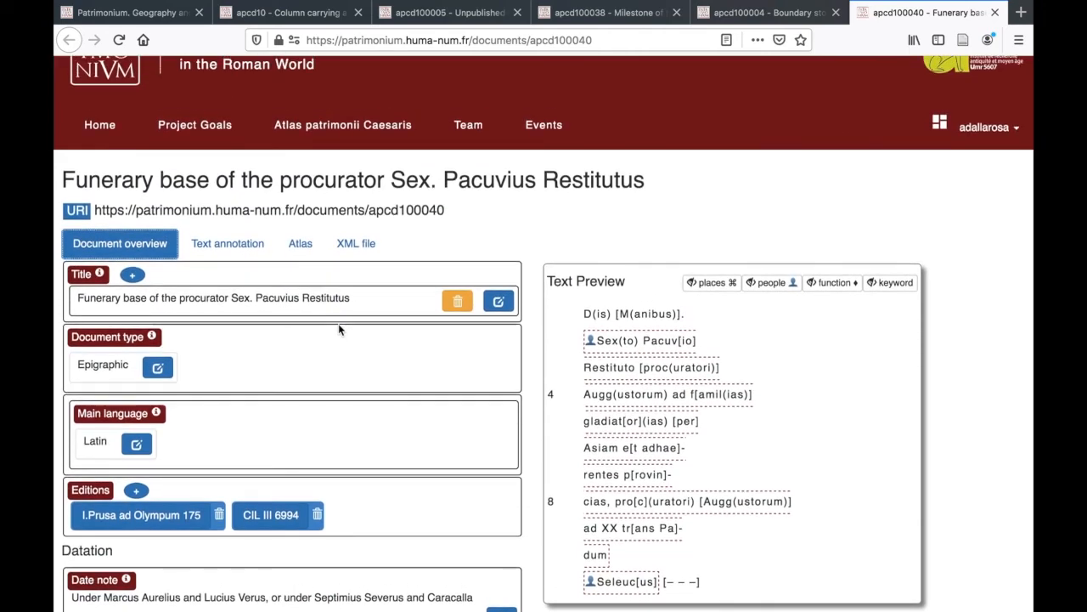
scroll(339, 330, down, 2)
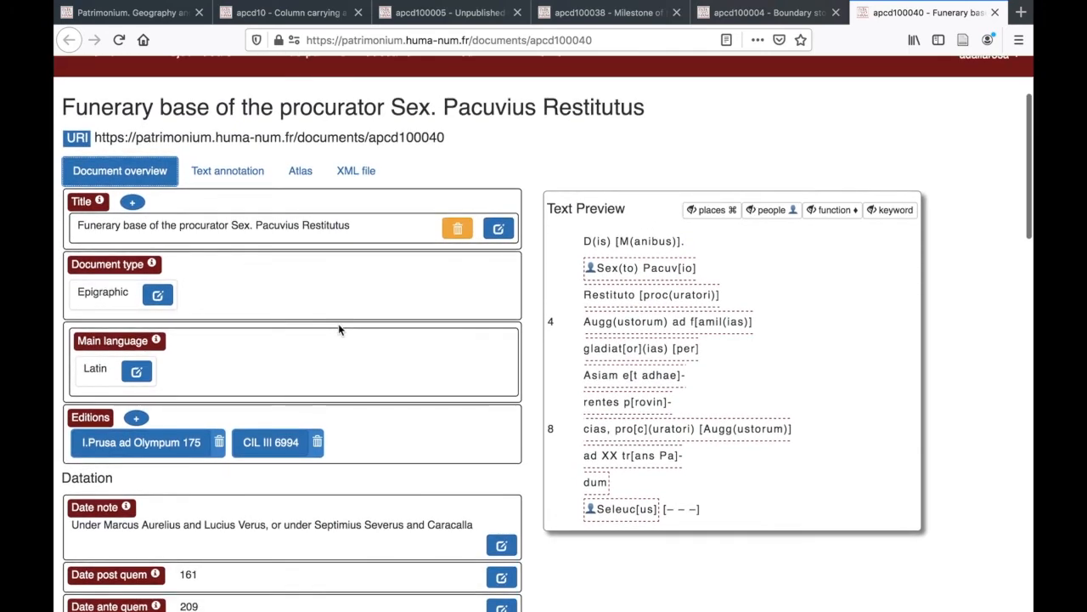
scroll(339, 330, down, 3)
scroll(339, 330, down, 1)
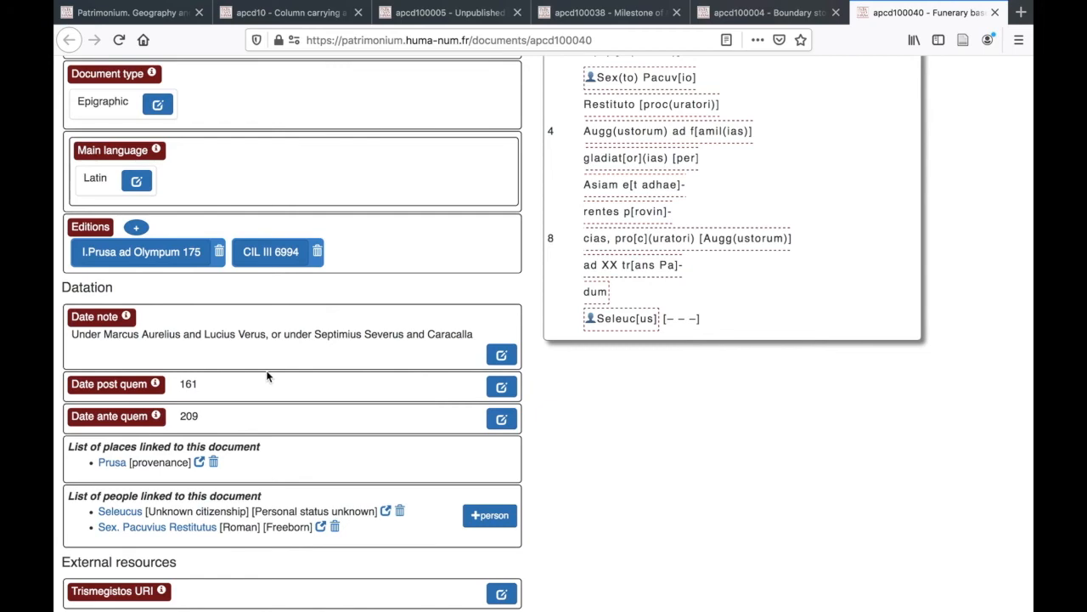
scroll(267, 377, up, 3)
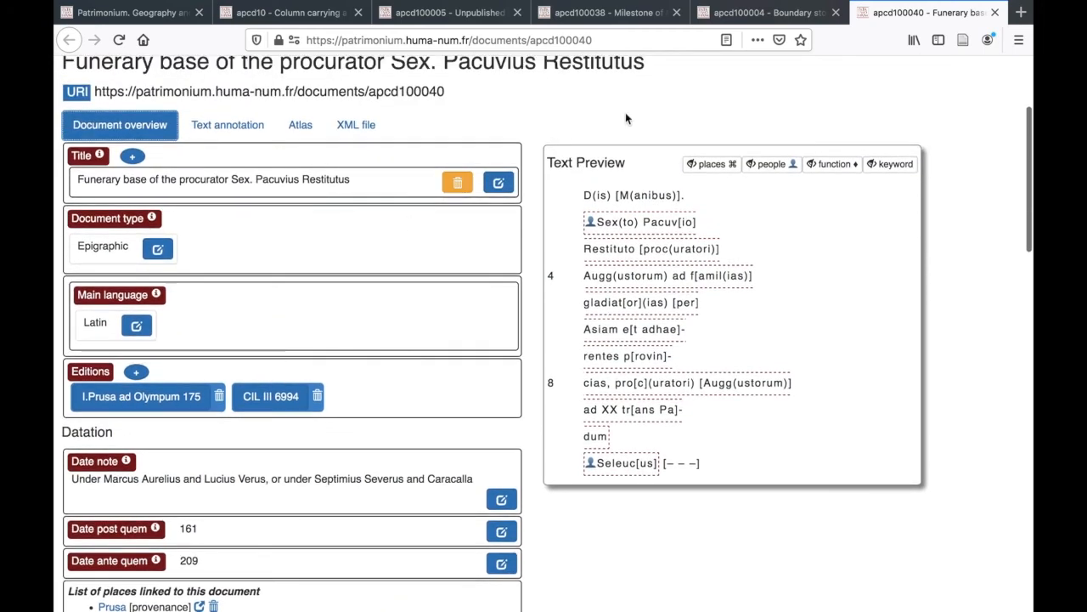
Open the record apcd100004, the published Sagalassos and Tymbrianassos boundary stone, and examine its edition, dating and linked entities beside the annotated text
click(748, 14)
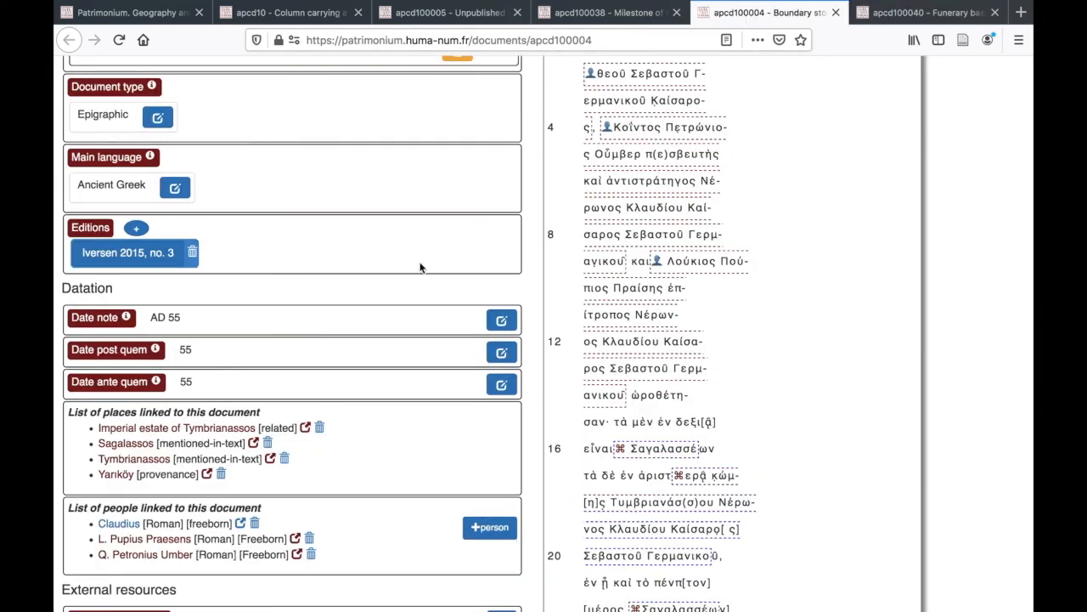
scroll(419, 268, up, 4)
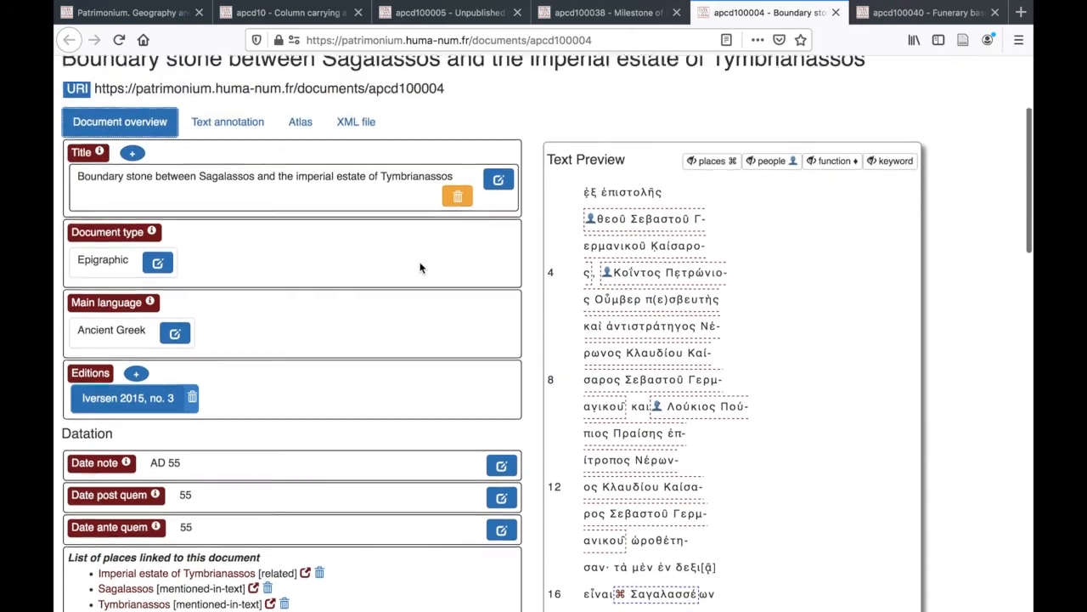
scroll(419, 268, down, 3)
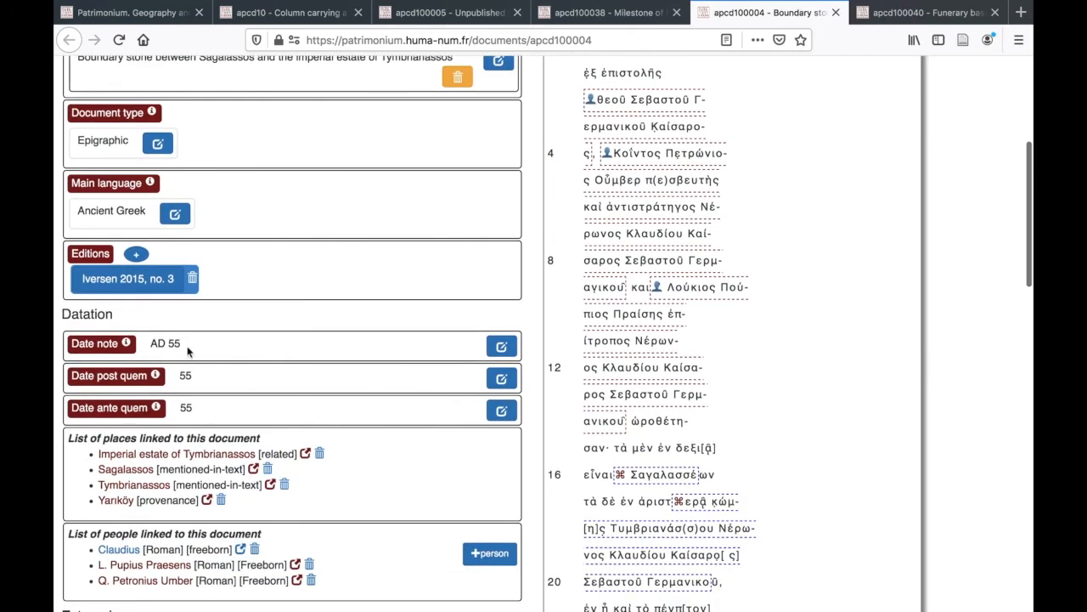
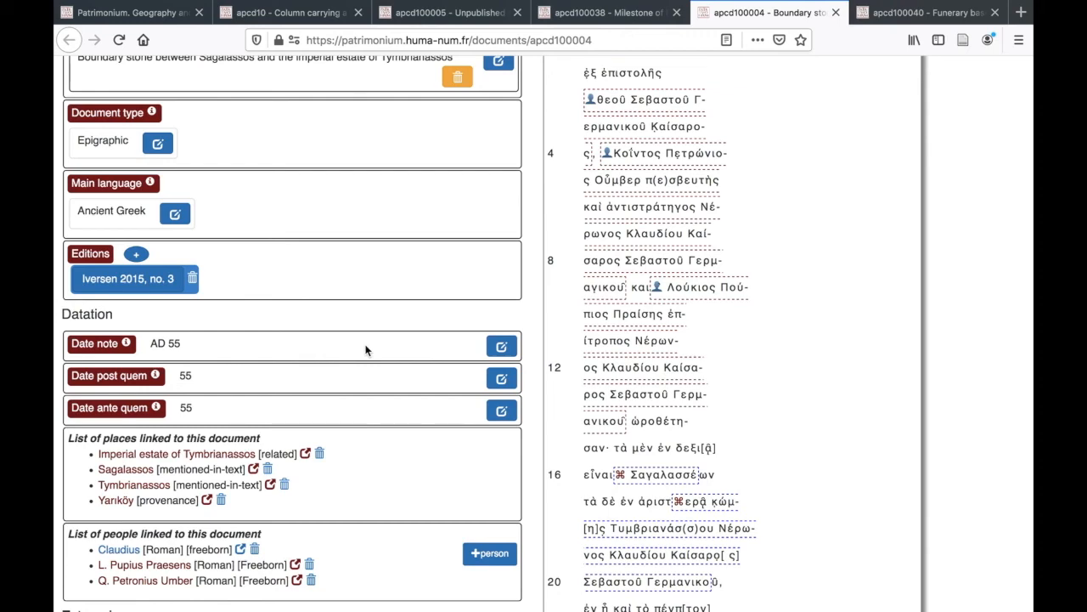
scroll(366, 350, up, 1)
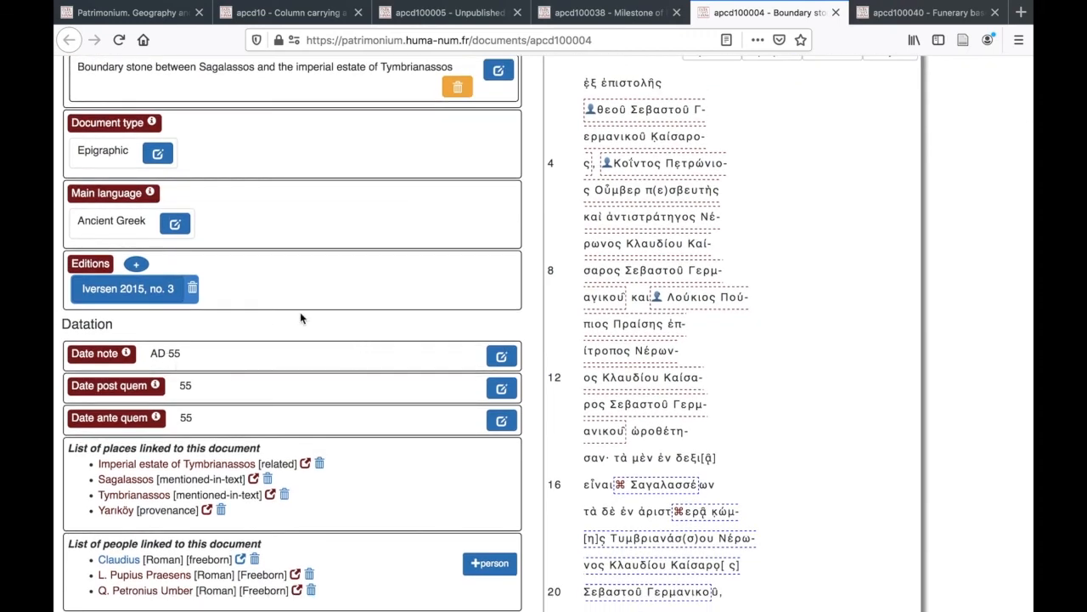
In the record apcd100066, change the title to "Boundary stone set up by the freedman procurator Irenaeus" and save it
scroll(300, 312, up, 3)
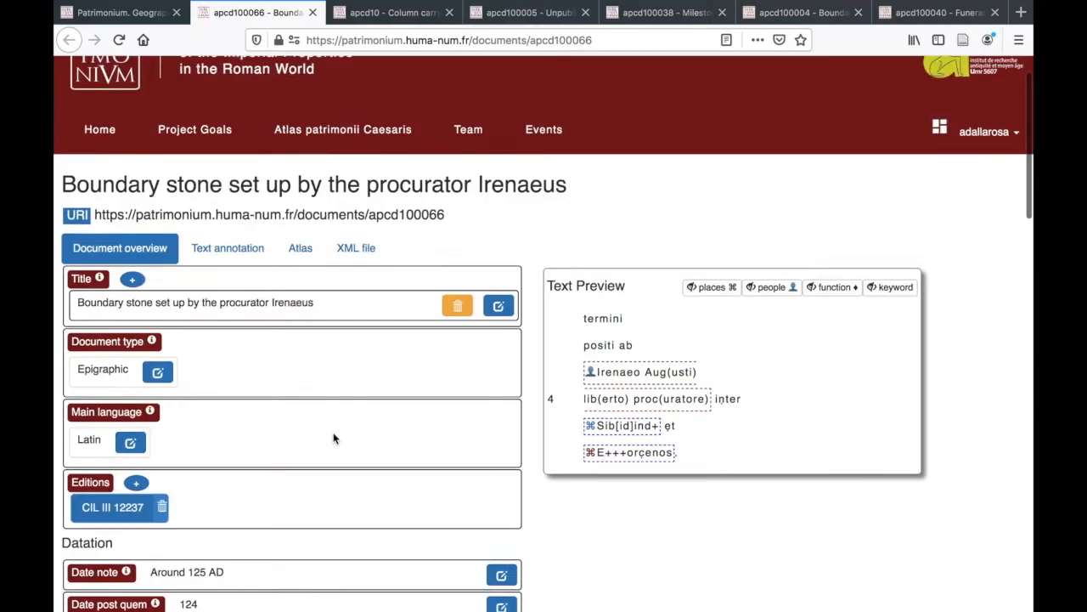
scroll(334, 438, up, 2)
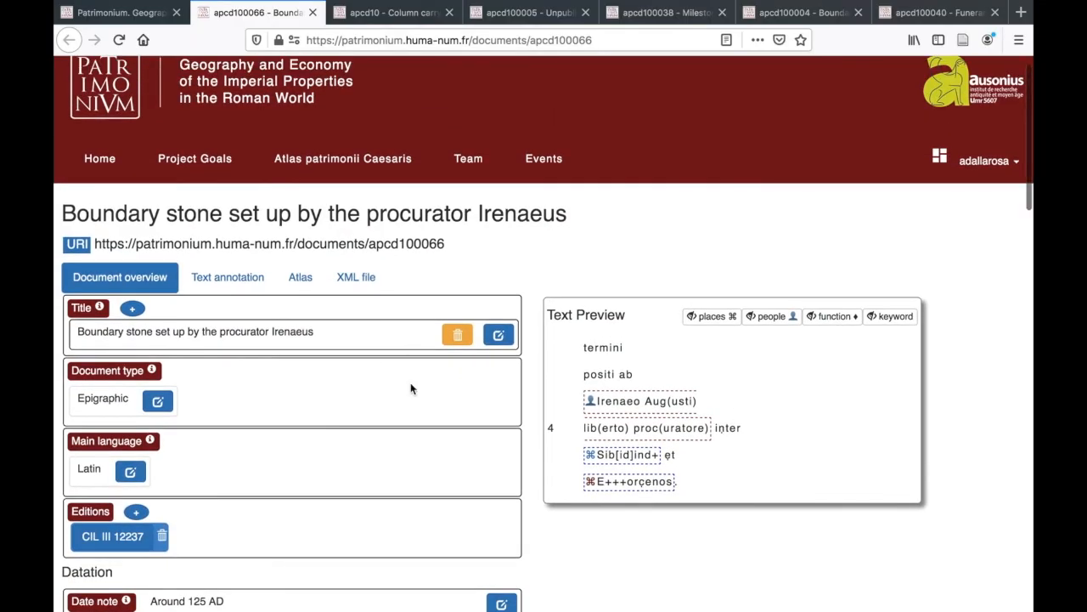
scroll(410, 383, down, 1)
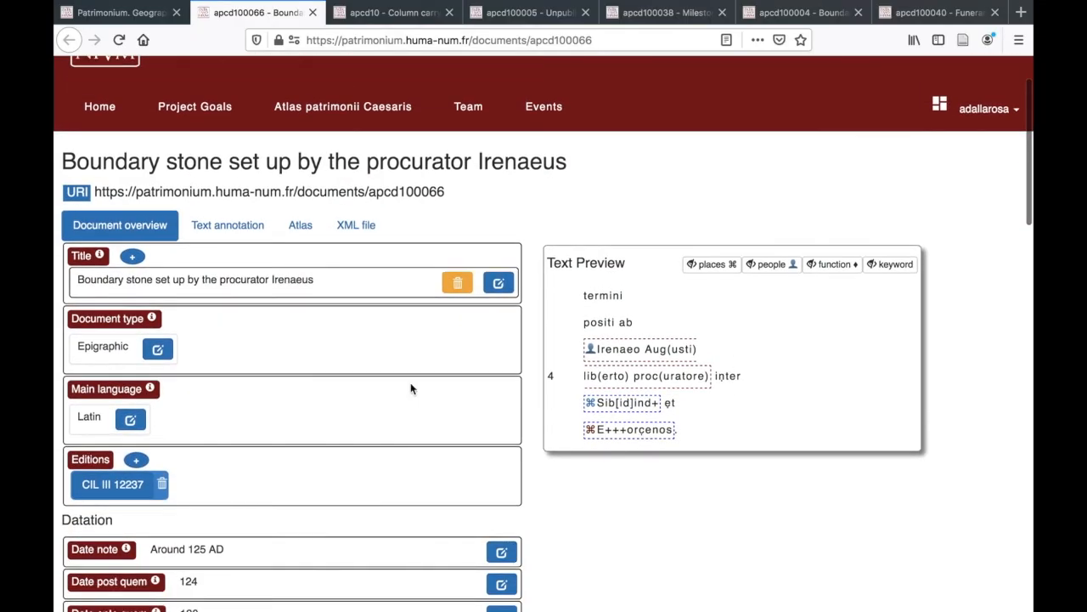
click(500, 285)
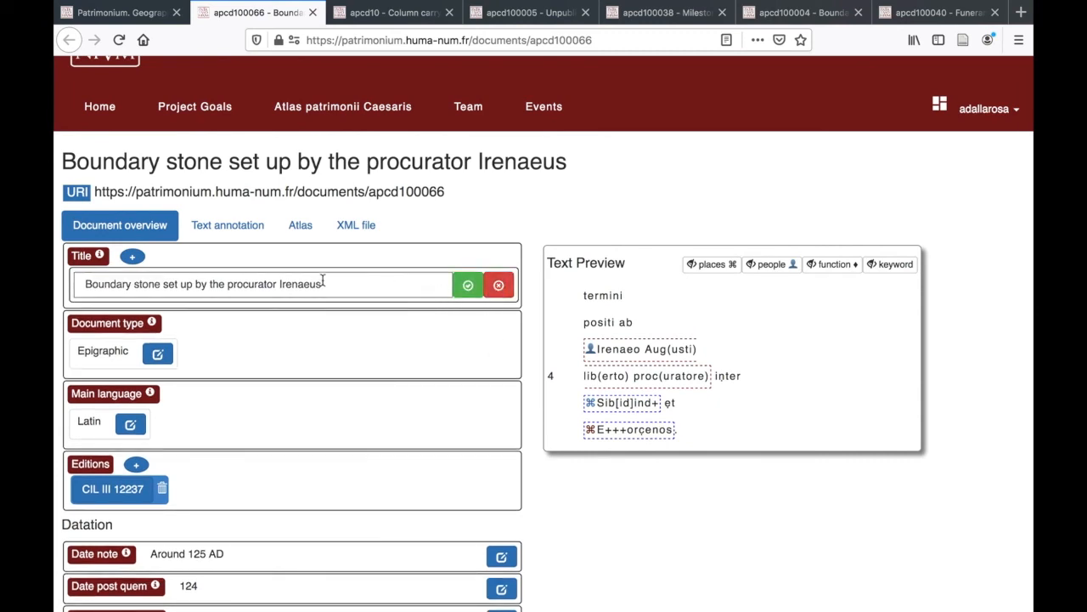
click(360, 286)
key(Left)
key(Left)
key(Left)
key(Left)
key(Left)
key(Left)
key(Left)
key(Left)
key(Left)
key(Left)
key(Left)
key(Left)
key(Left)
key(Left)
key(Left)
key(Left)
key(Left)
key(Left)
key(Left)
key(Left)
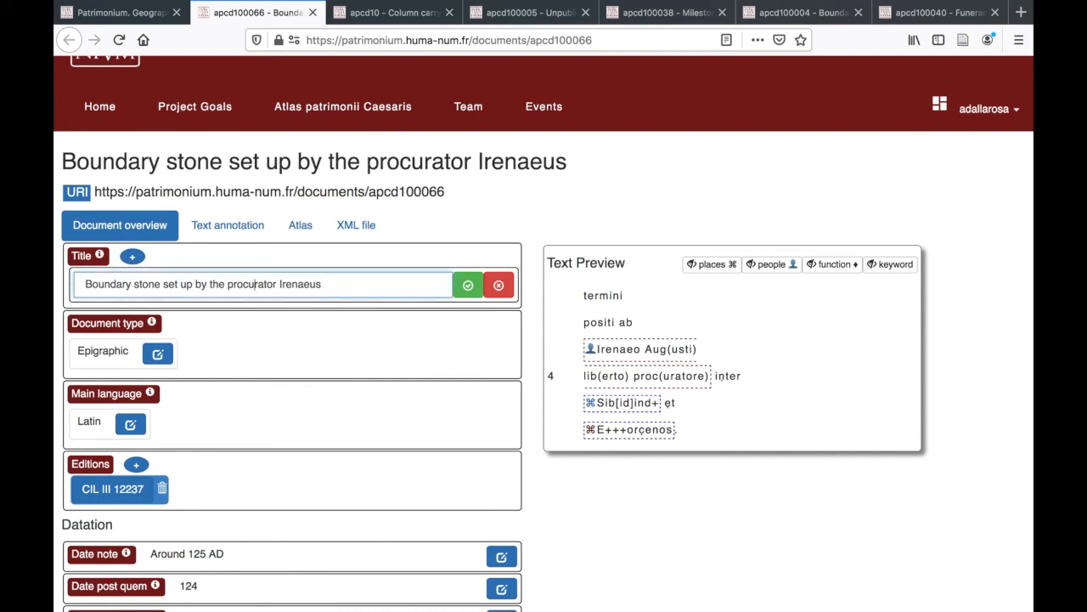
key(Right)
text(freedman)
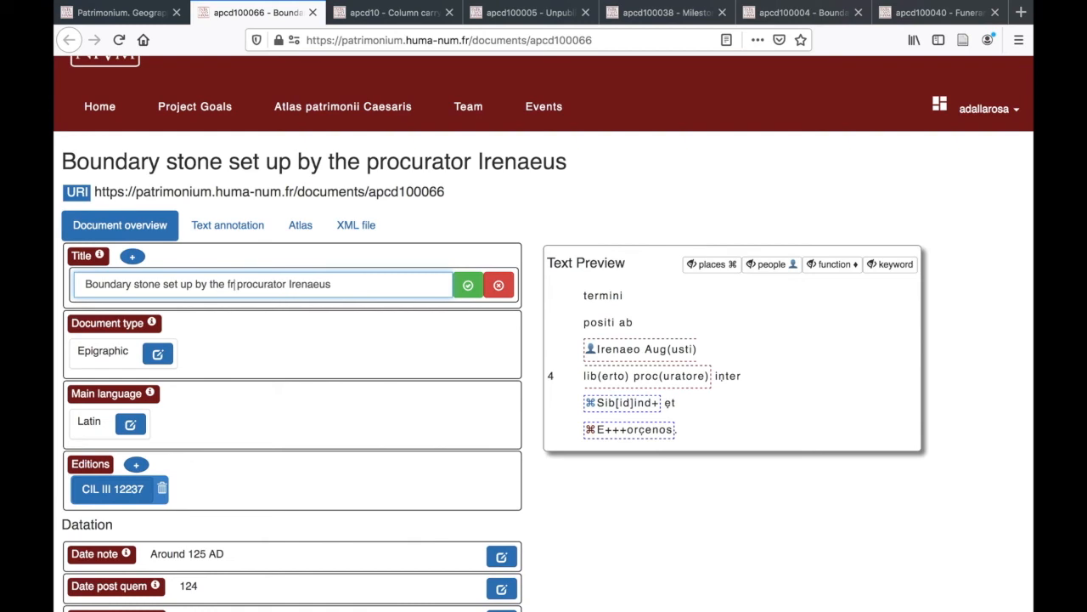
click(466, 290)
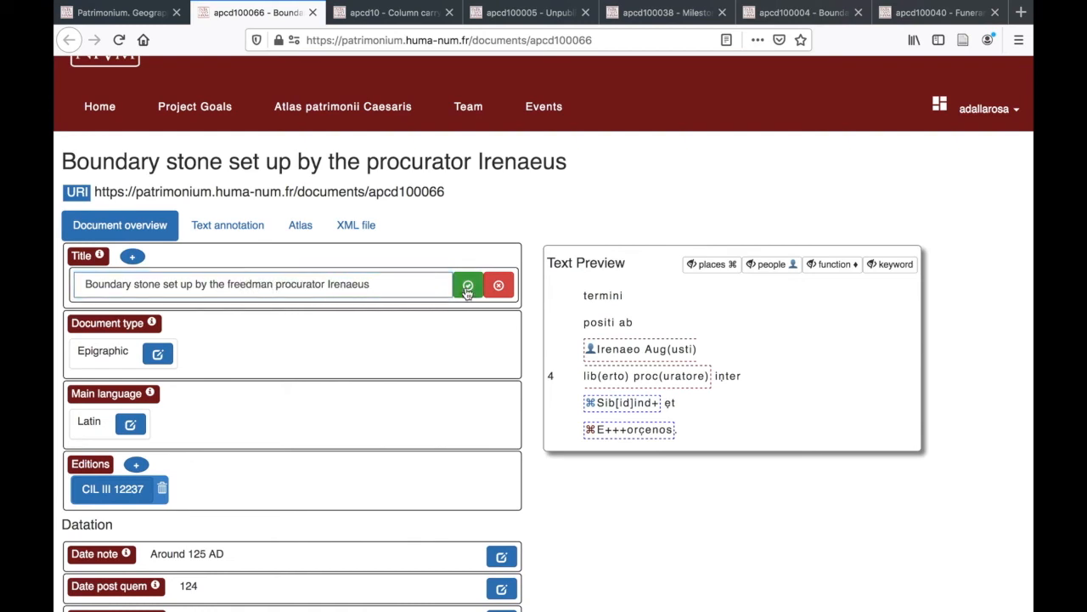
Reselect Epigraphic as the document type of the Irenaeus boundary stone and save the choice
scroll(432, 381, down, 3)
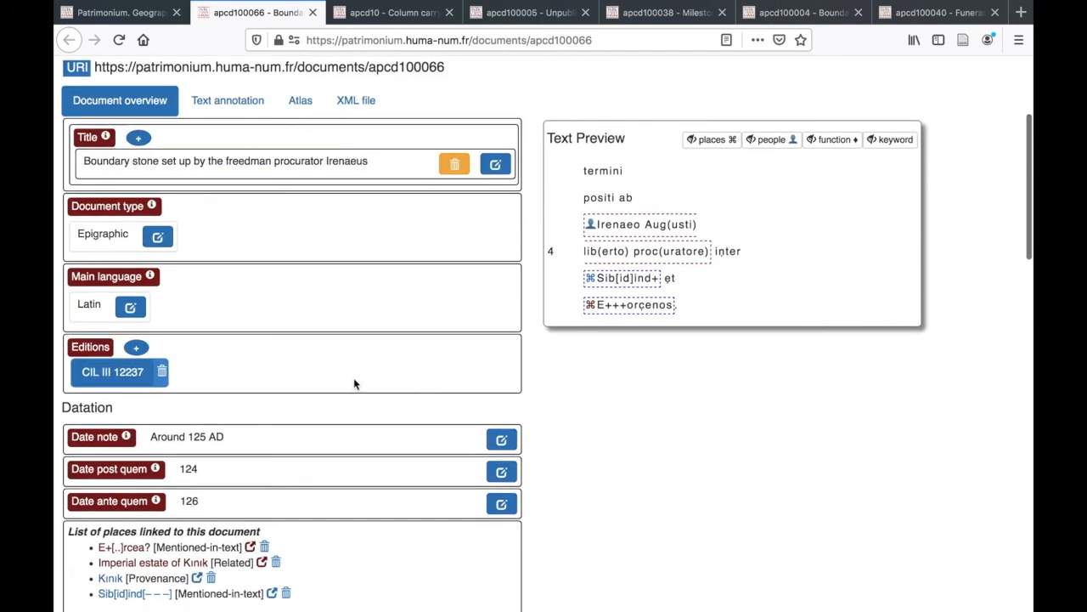
click(158, 237)
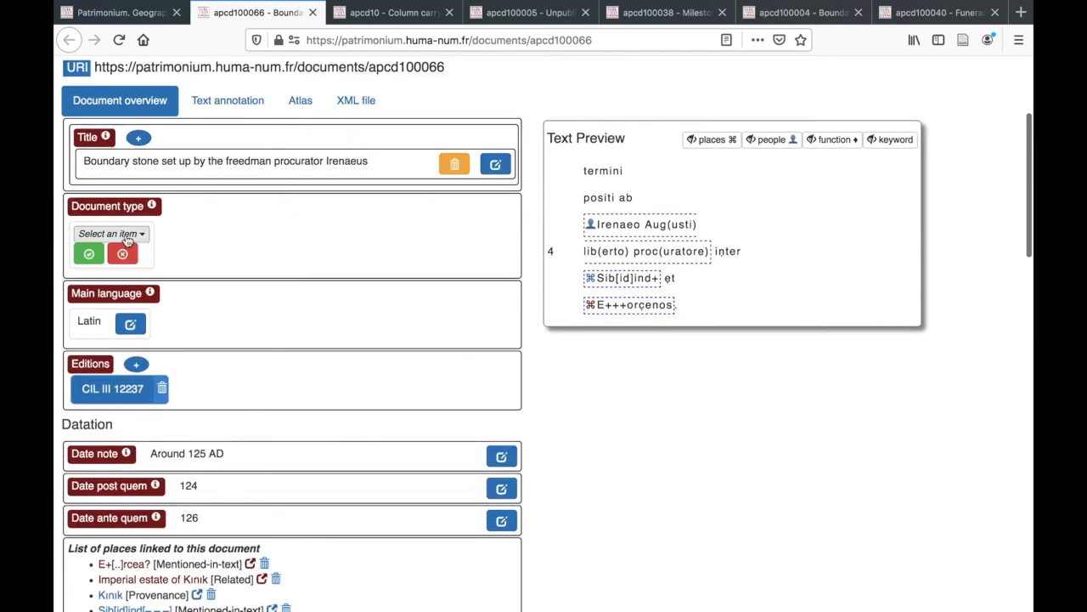
click(111, 234)
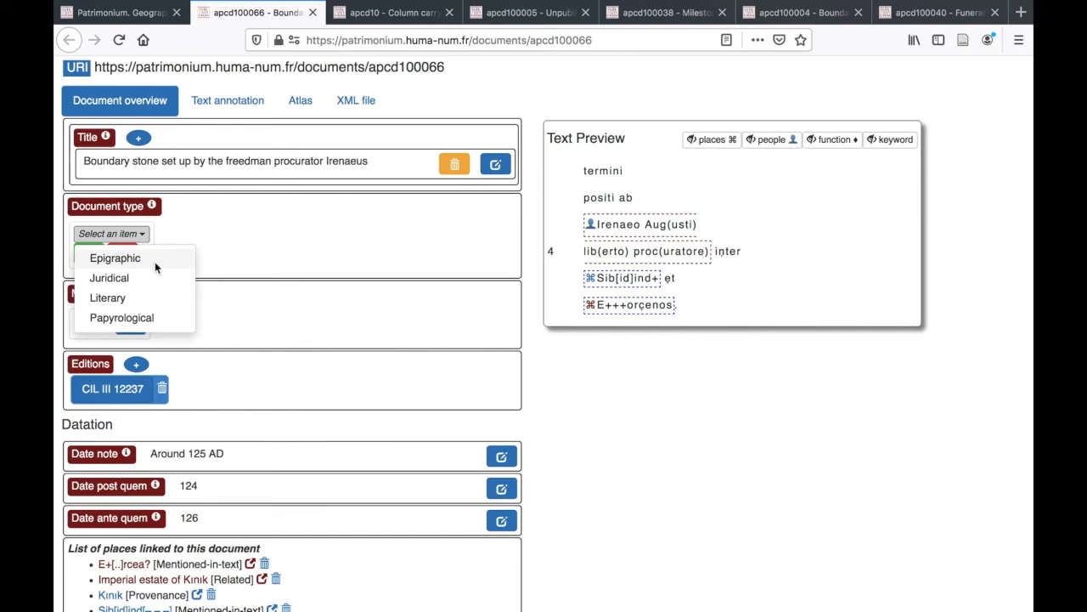
click(219, 238)
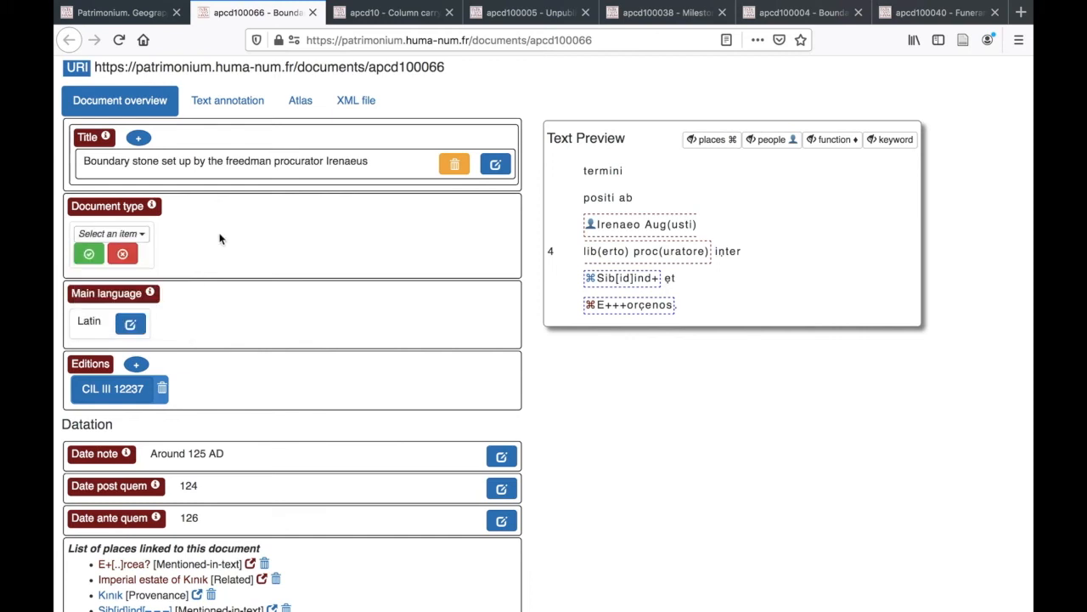
click(108, 234)
click(119, 259)
click(89, 254)
Delete the edition reference CIL III 12237 from the Irenaeus boundary stone's record
scroll(344, 358, down, 2)
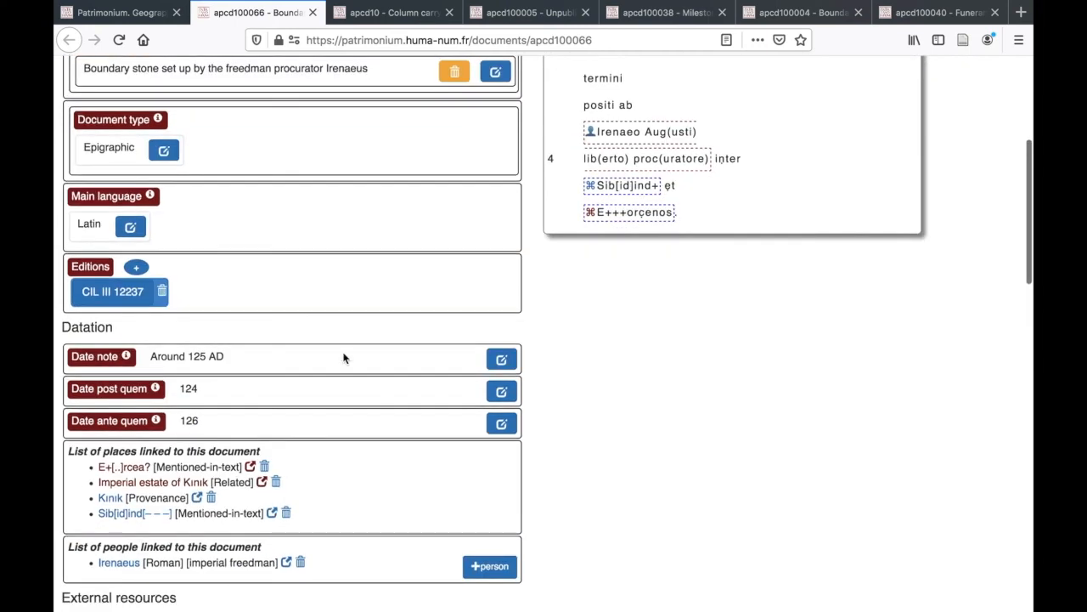
scroll(344, 357, down, 2)
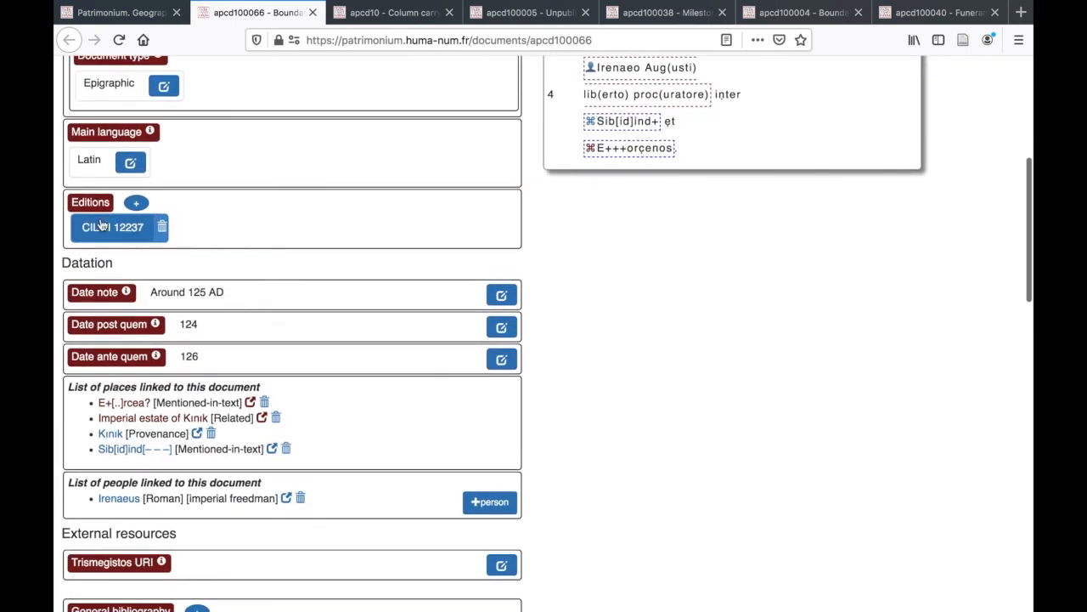
scroll(225, 247, up, 1)
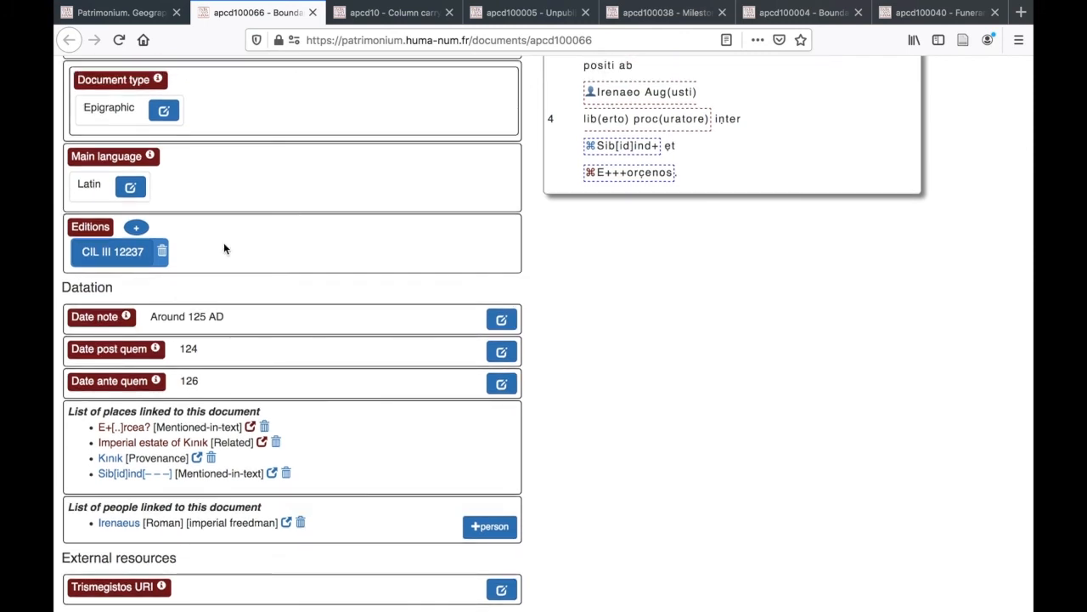
scroll(223, 243, up, 1)
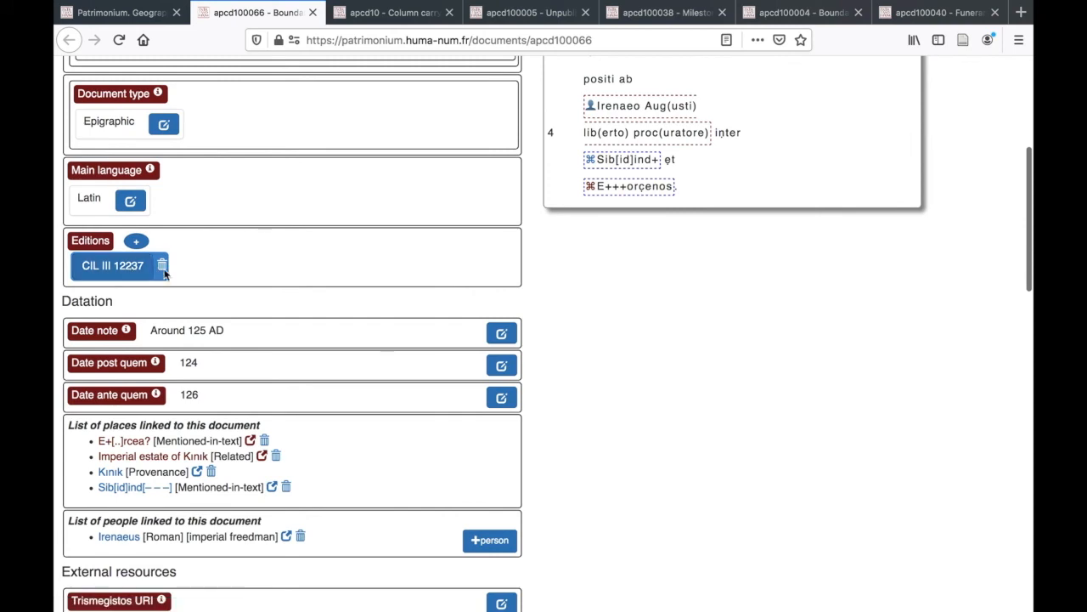
scroll(224, 258, up, 1)
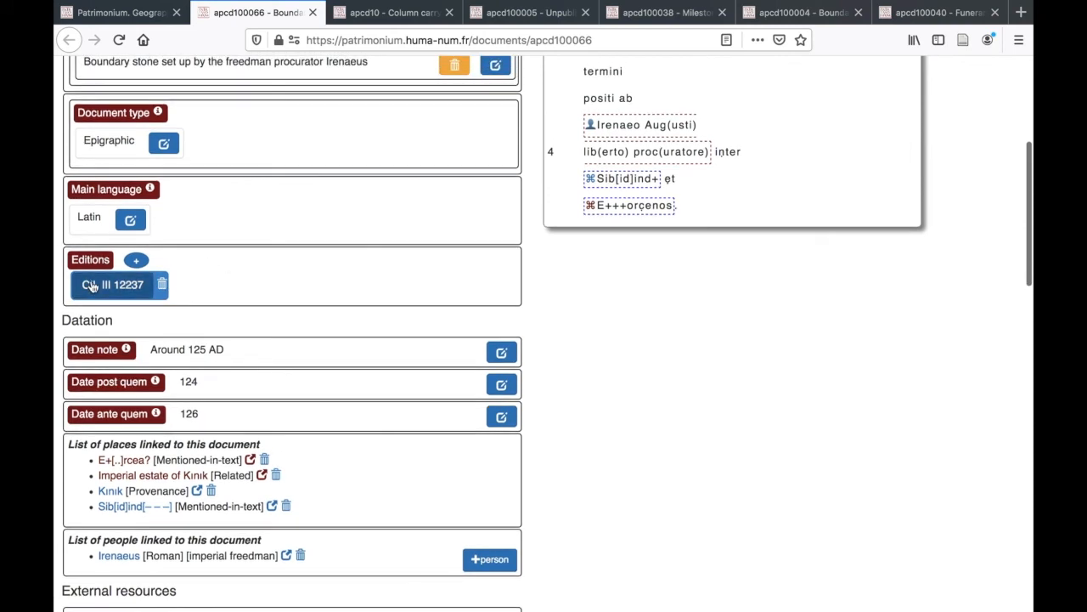
click(163, 287)
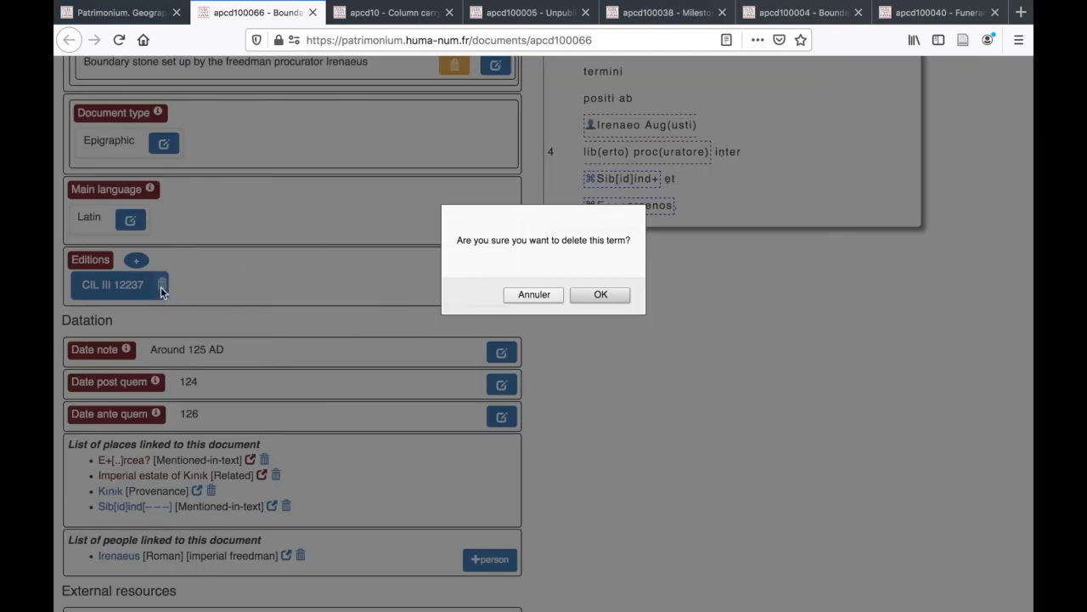
click(604, 299)
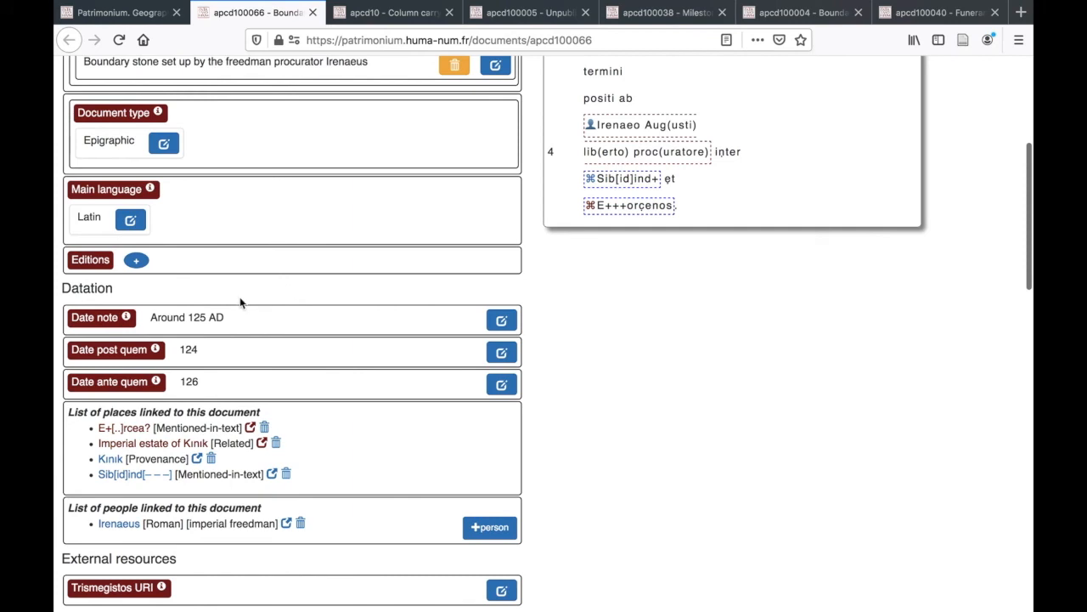
Add L'année épigraphique to the boundary stone's editions with the cited range "1989, 459"
click(137, 261)
click(267, 181)
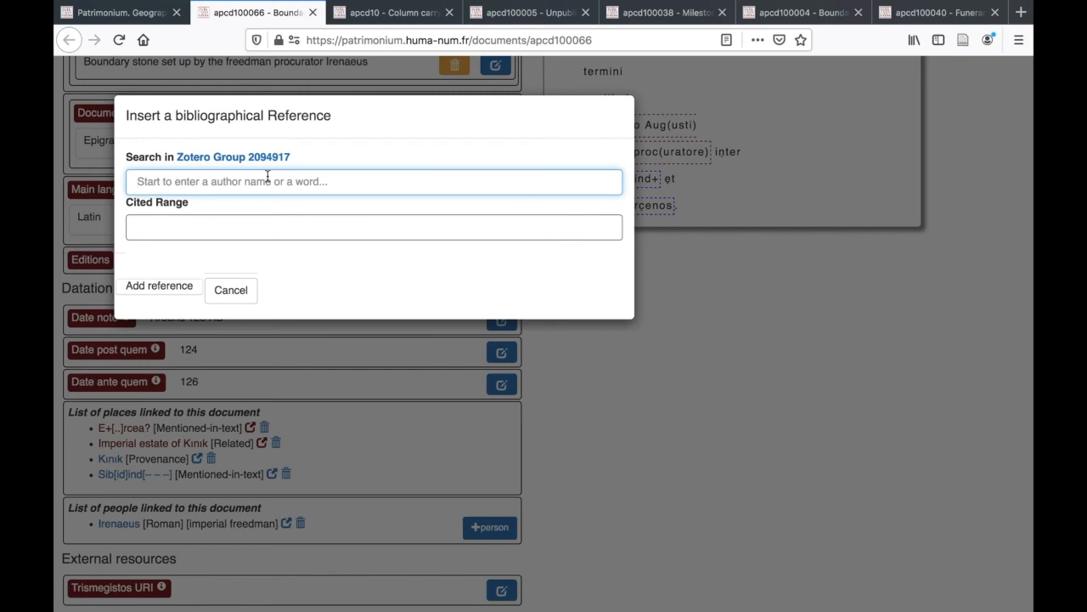
text(annee)
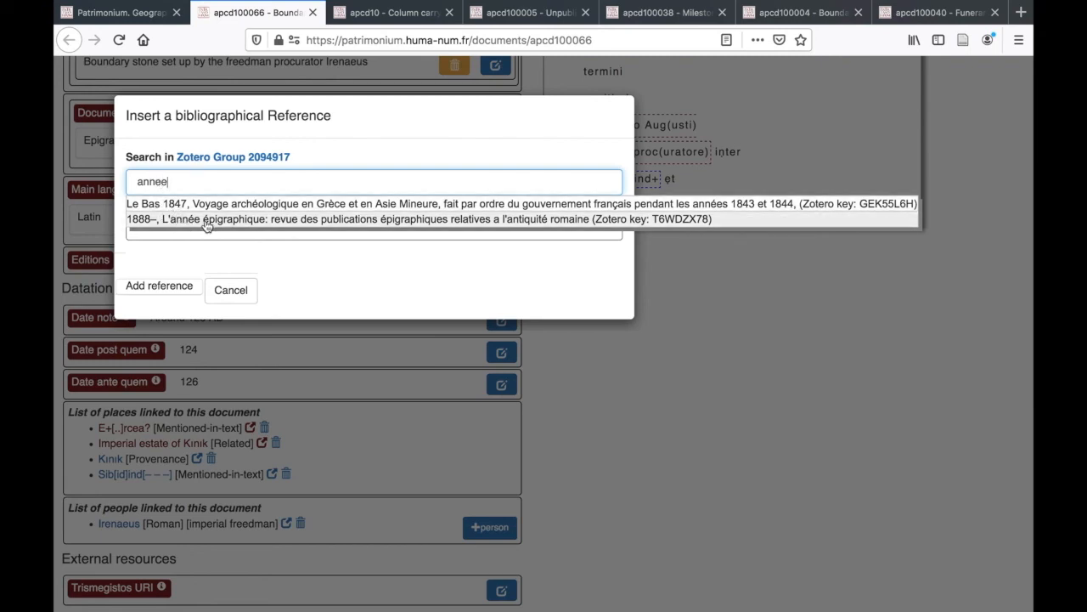
click(257, 221)
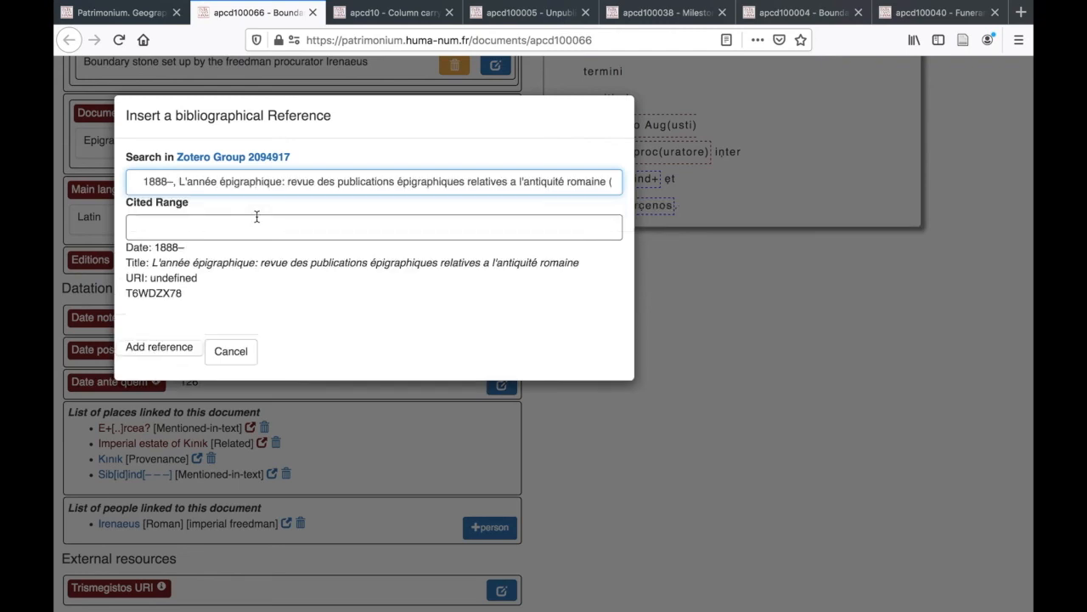
click(181, 232)
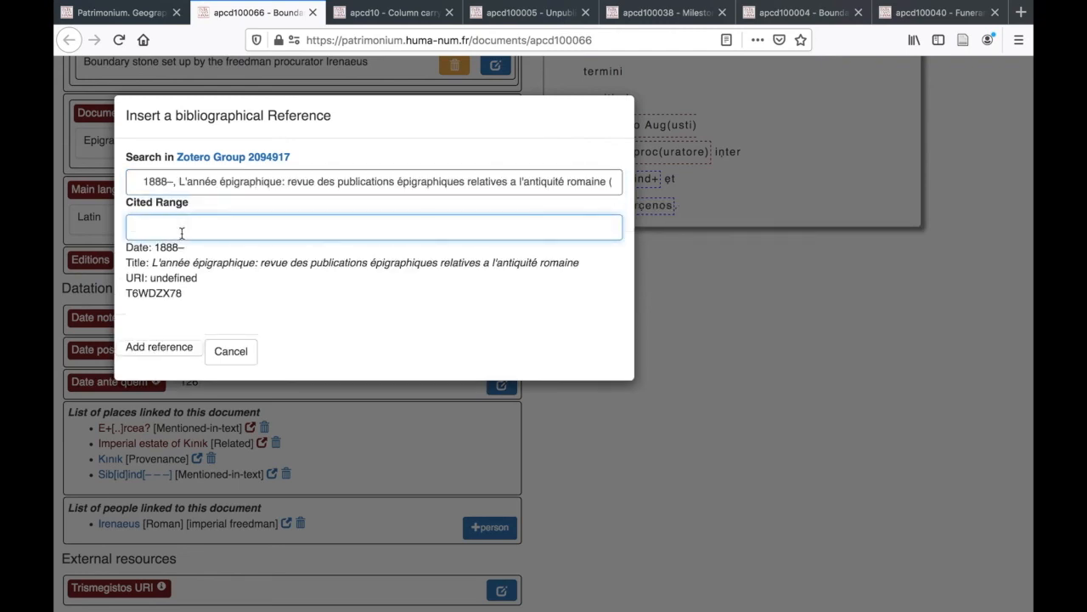
text(1989, 459)
click(154, 349)
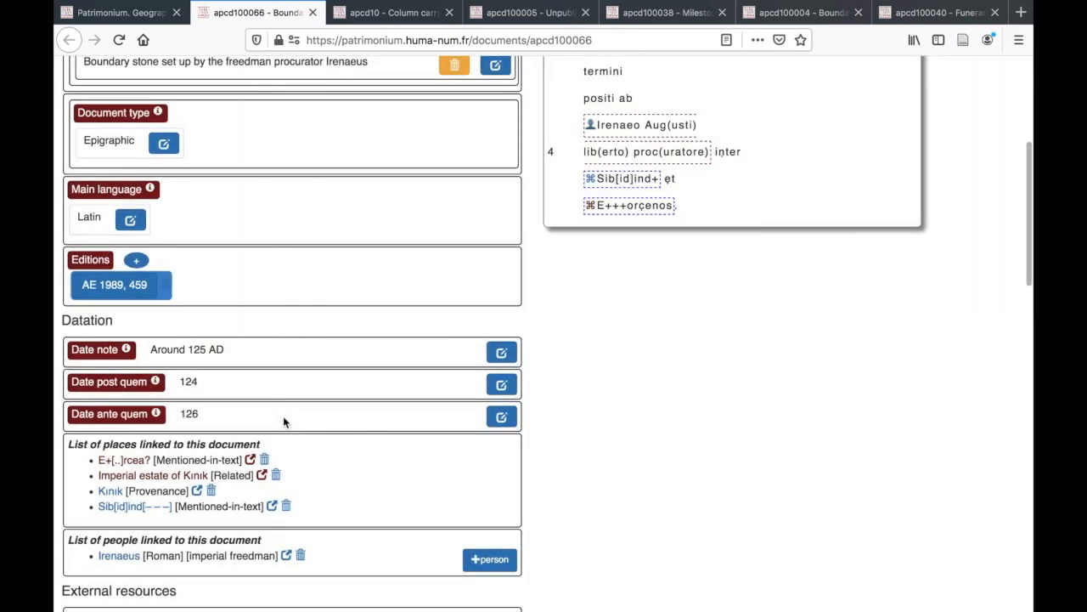
Add Mommsen's 1862 Corpus inscriptionum latinarum as a second edition with the cited range "III 33333"
click(136, 260)
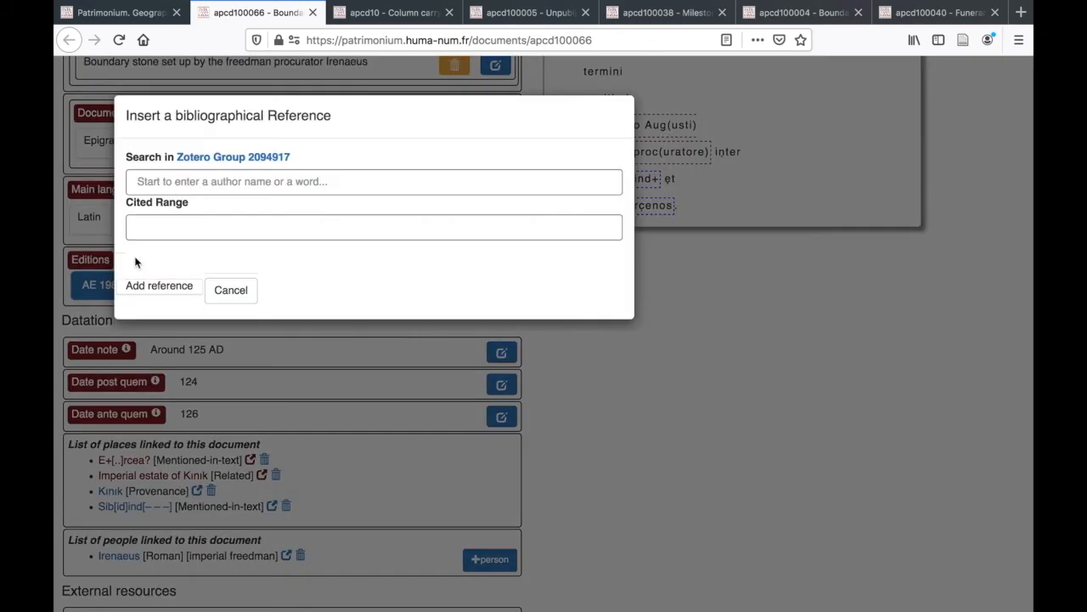
click(287, 180)
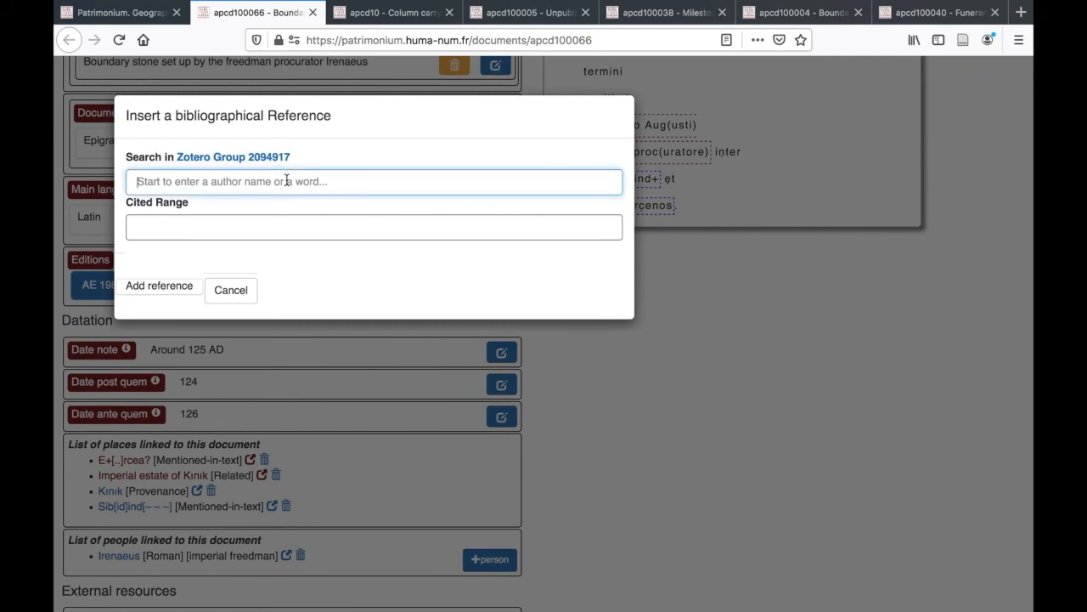
text(mommsen)
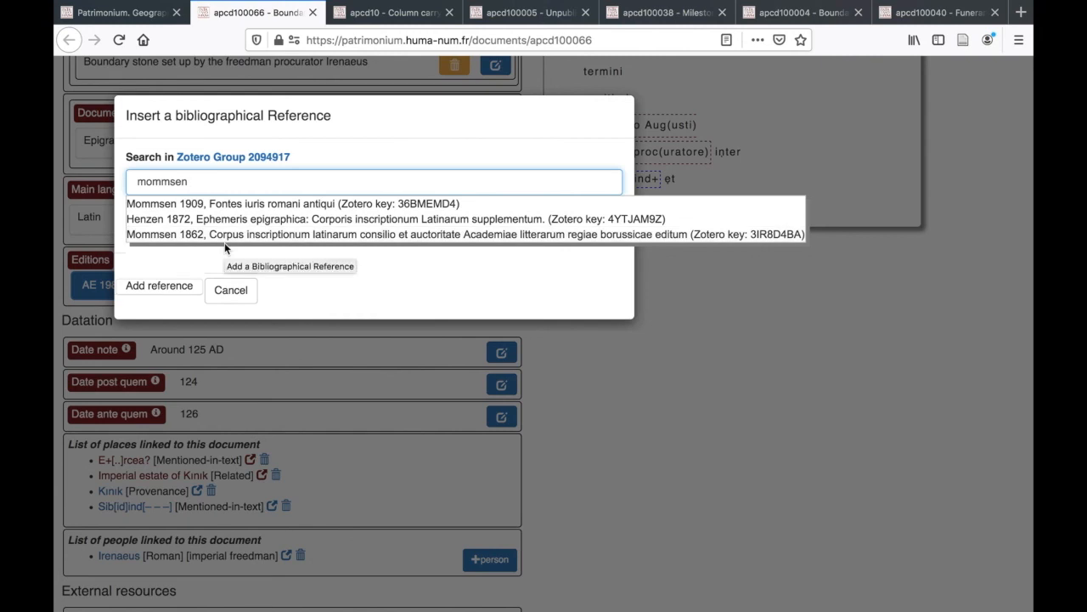
click(241, 234)
click(202, 227)
text(II)
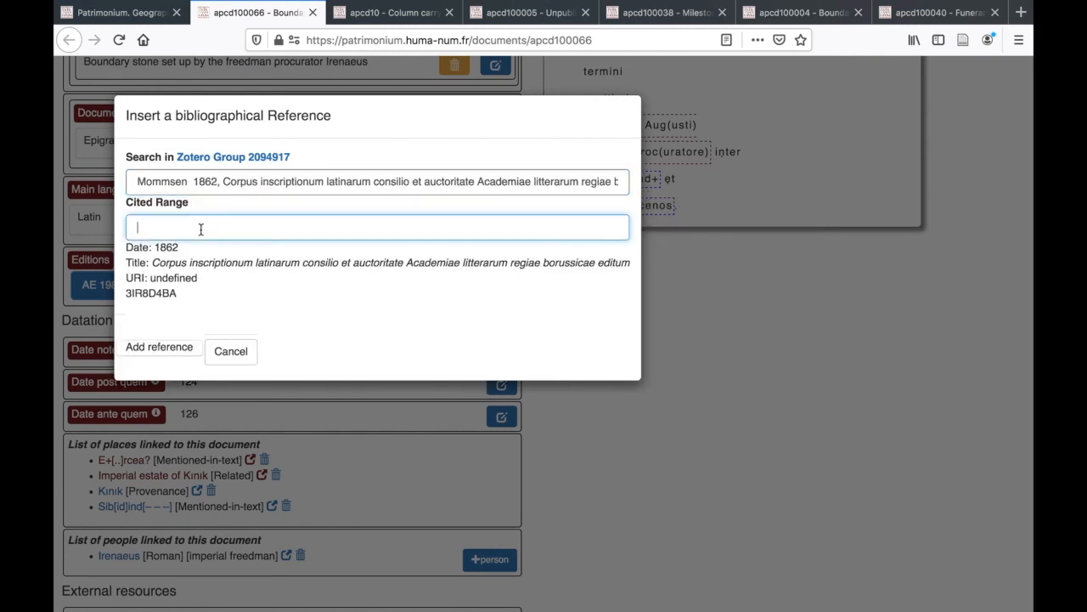
text(I 33333)
click(145, 348)
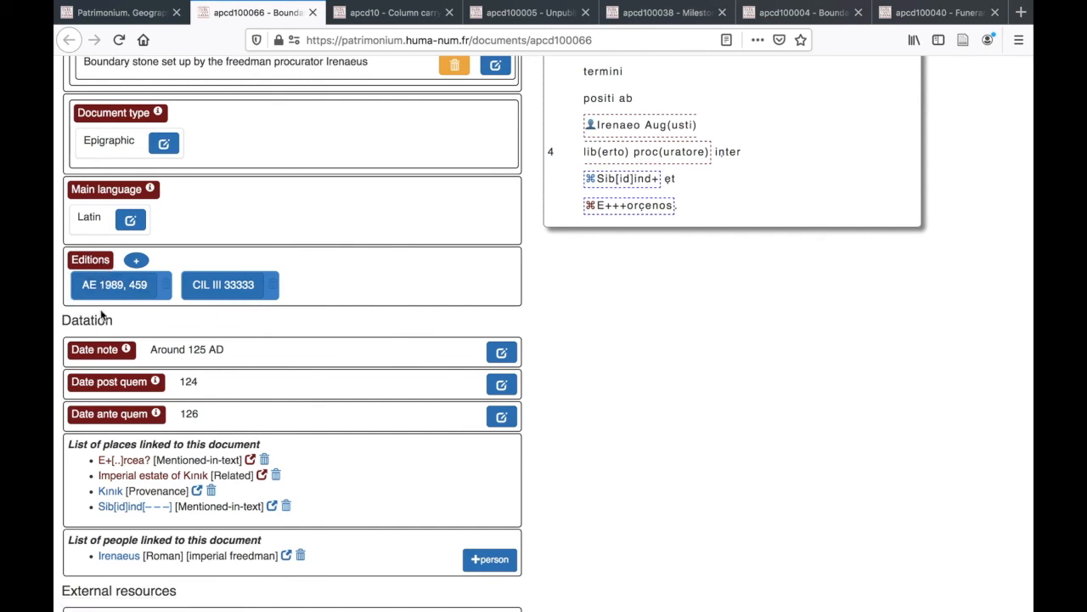
Review the record's editions, dating, linked places and people, bibliography, keywords and commentary fields beside the text preview
scroll(269, 298, up, 1)
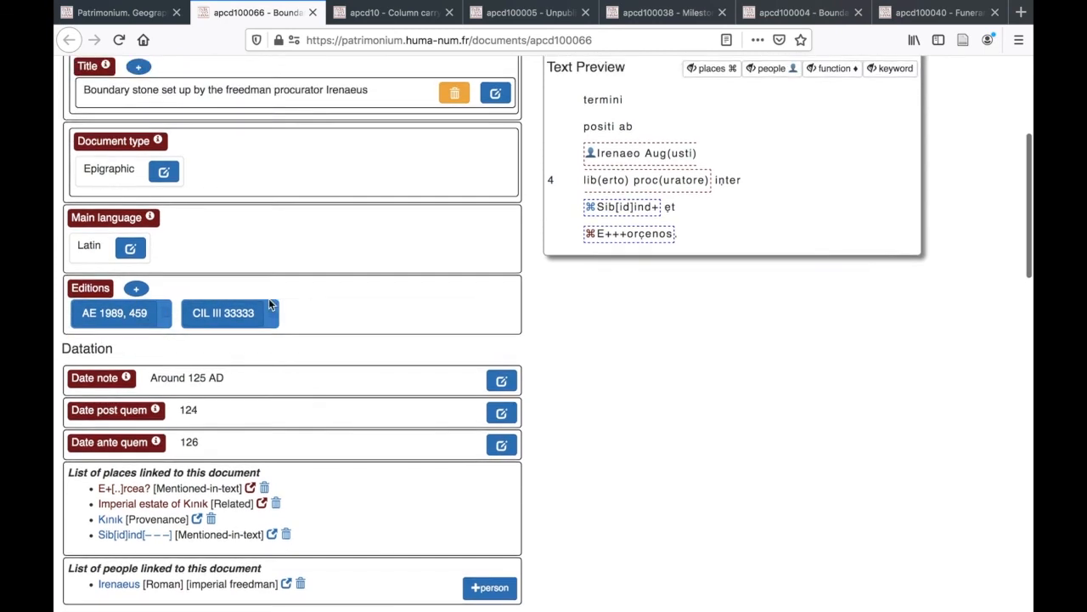
scroll(498, 233, up, 1)
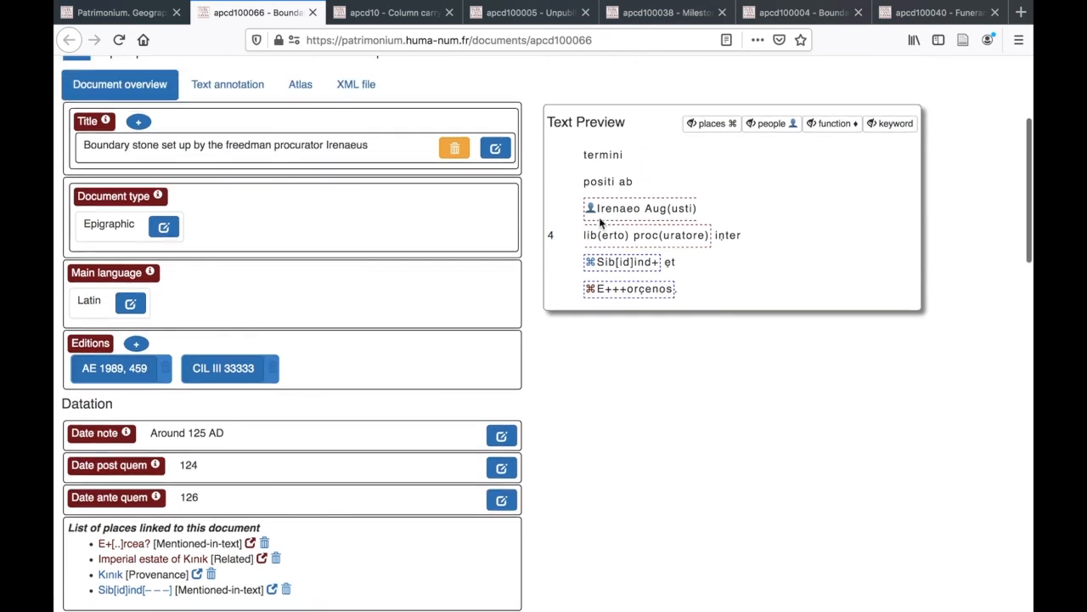
scroll(406, 381, down, 1)
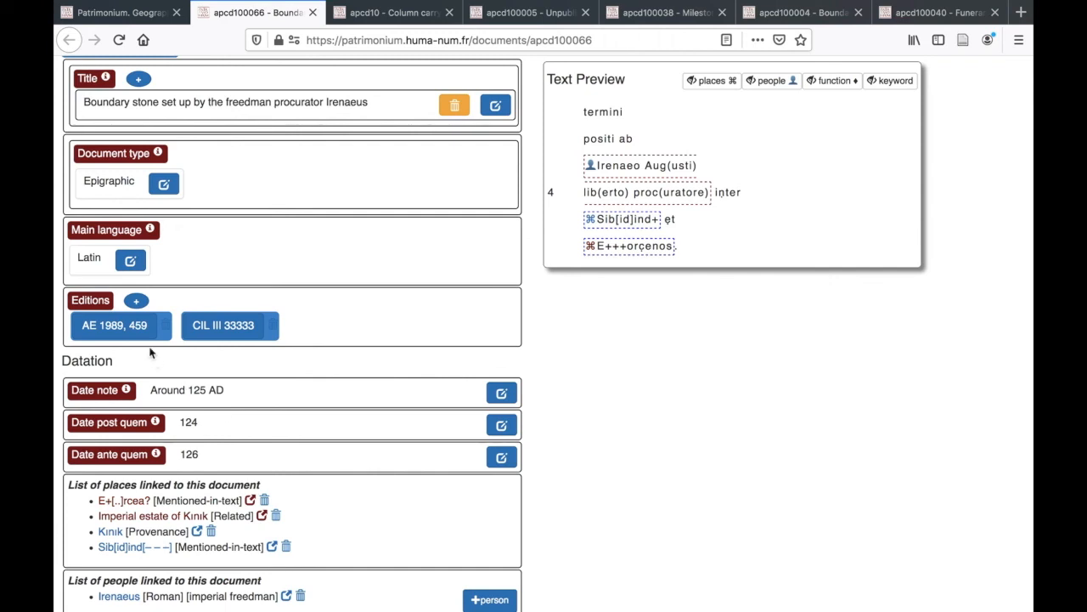
scroll(527, 168, up, 1)
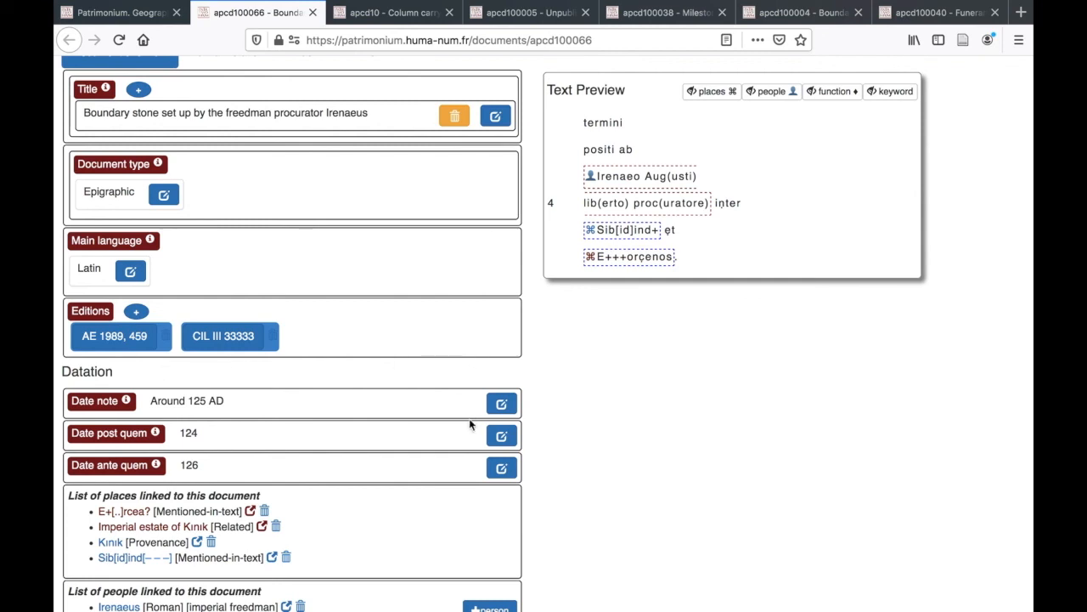
scroll(372, 461, down, 5)
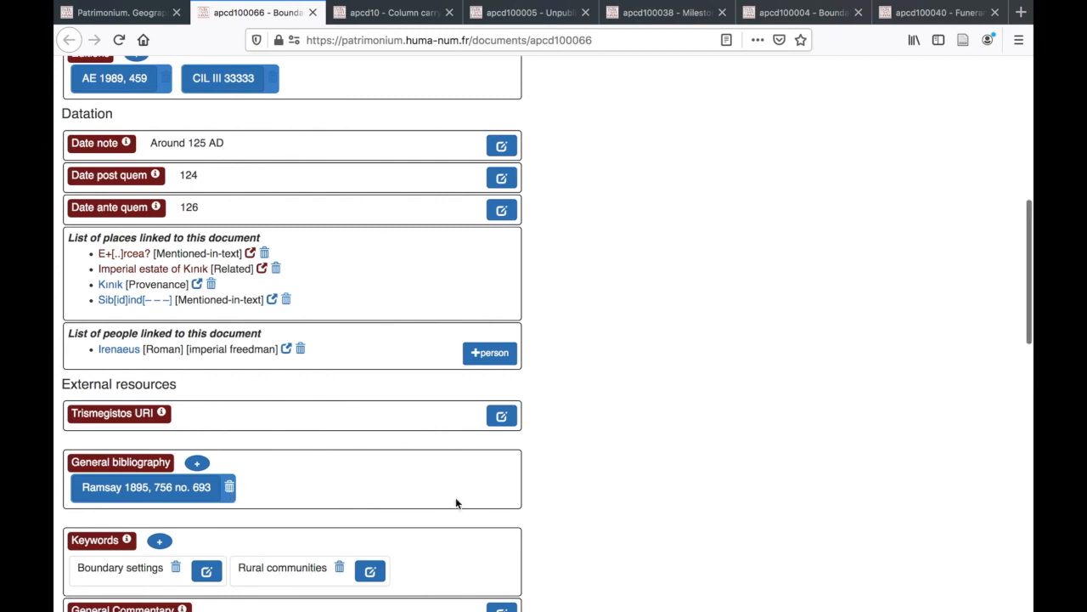
scroll(356, 518, down, 1)
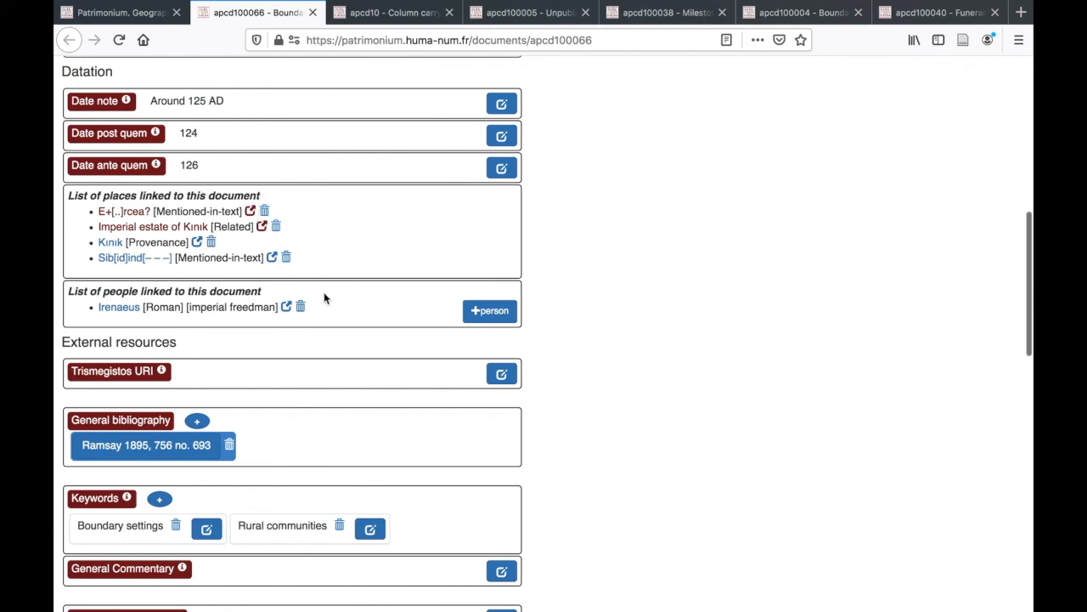
scroll(314, 318, down, 3)
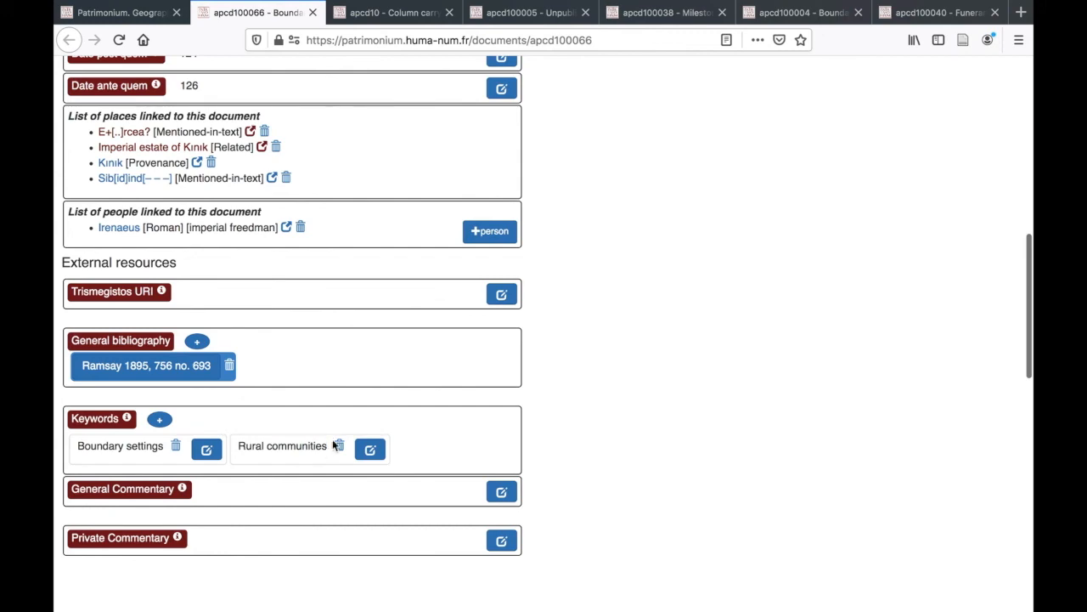
scroll(562, 394, up, 10)
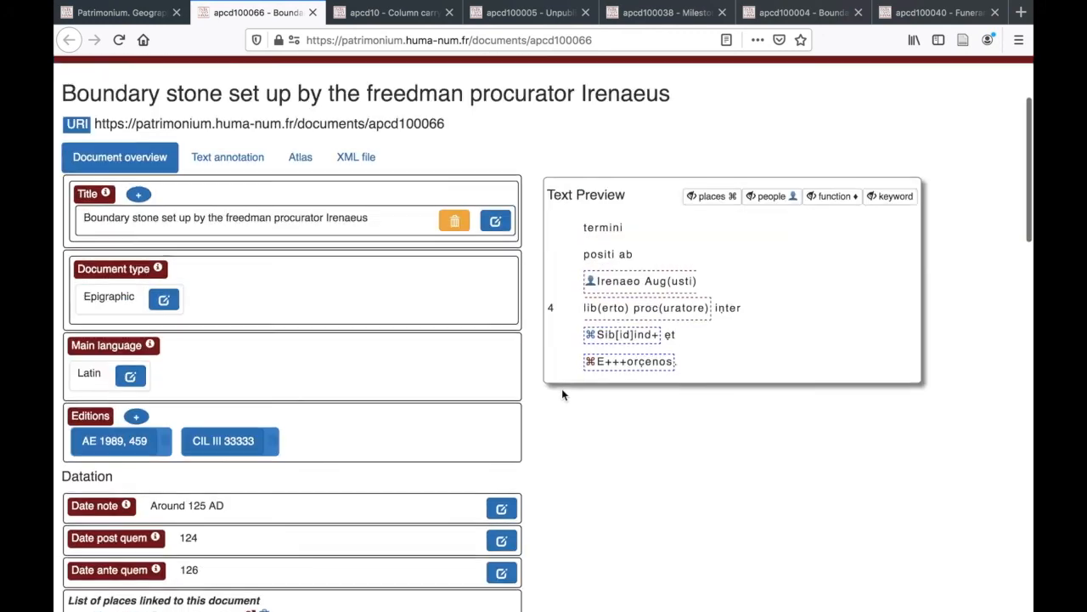
In the text annotation, delete the opening and closing rs person tags around "Irenaeo Aug(usti) lib(erto) proc(uratore)" and save the text
click(222, 170)
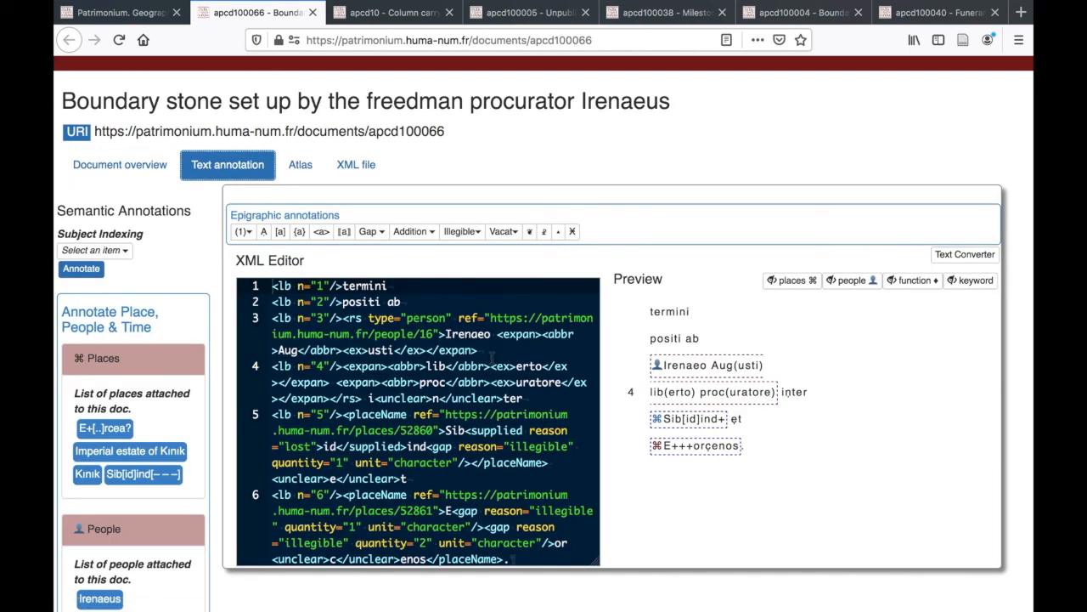
click(419, 527)
scroll(419, 527, down, 2)
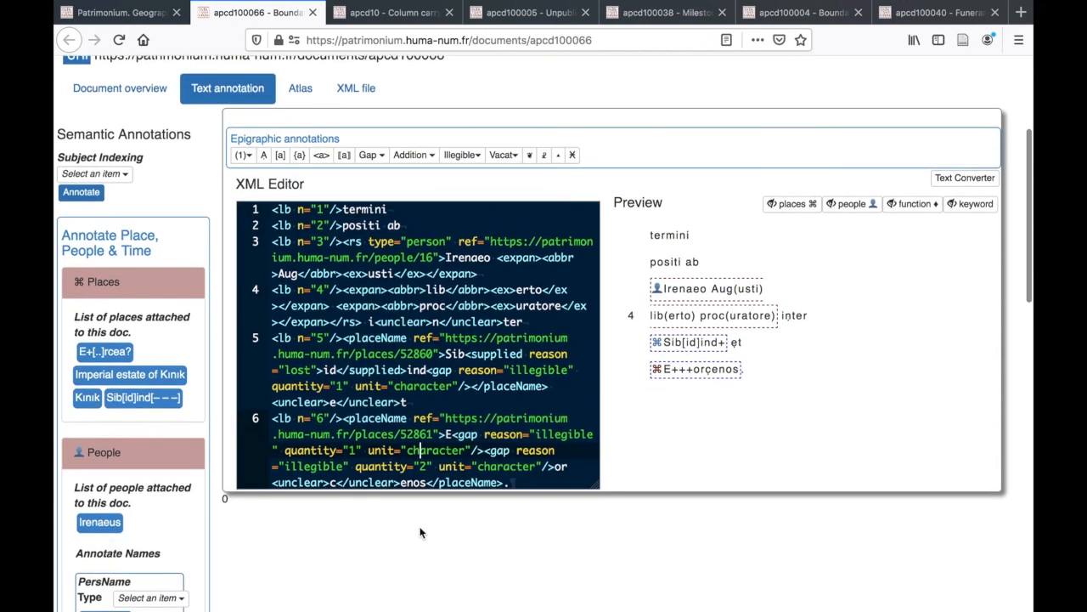
scroll(419, 533, up, 1)
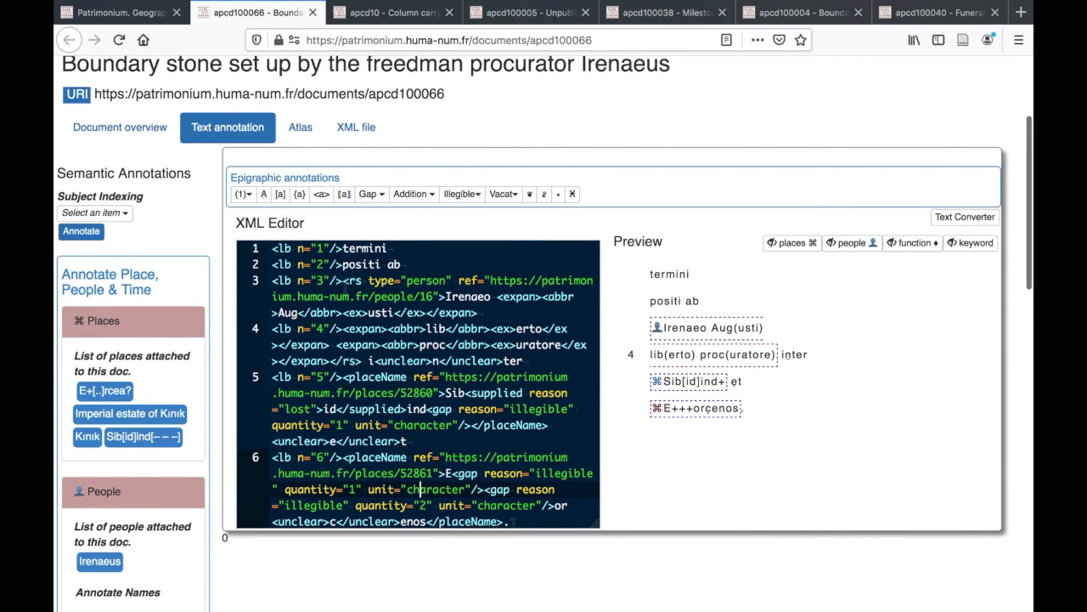
click(344, 280)
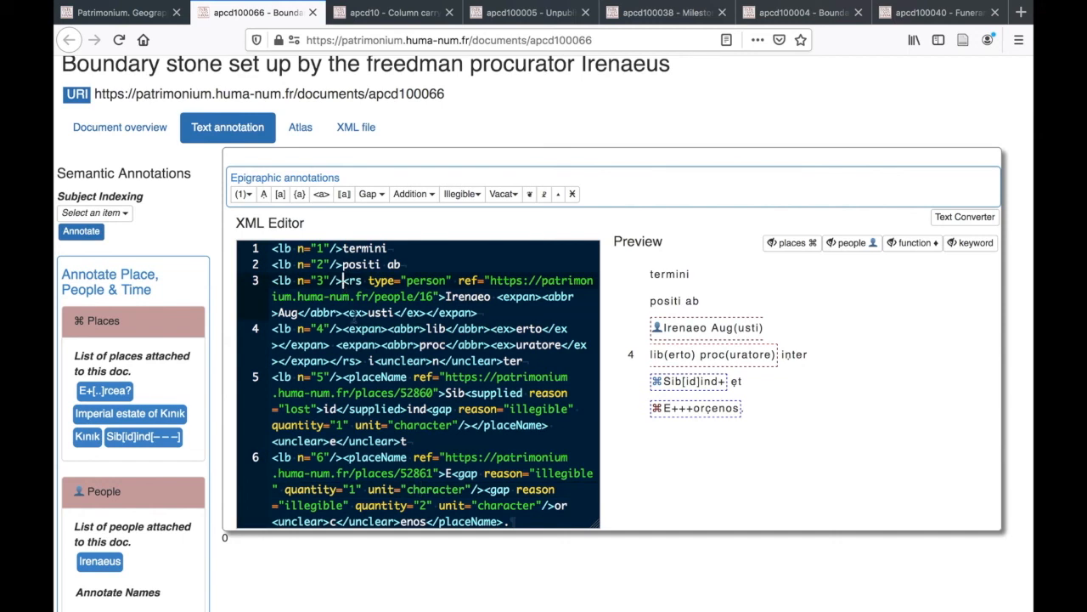
drag(345, 280, 447, 296)
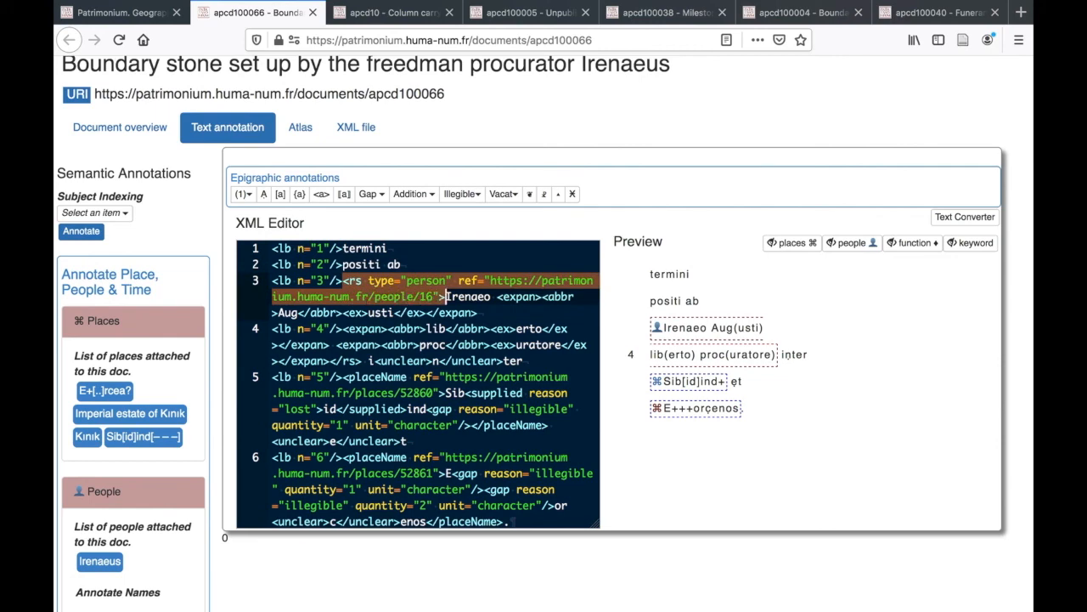
key(Delete)
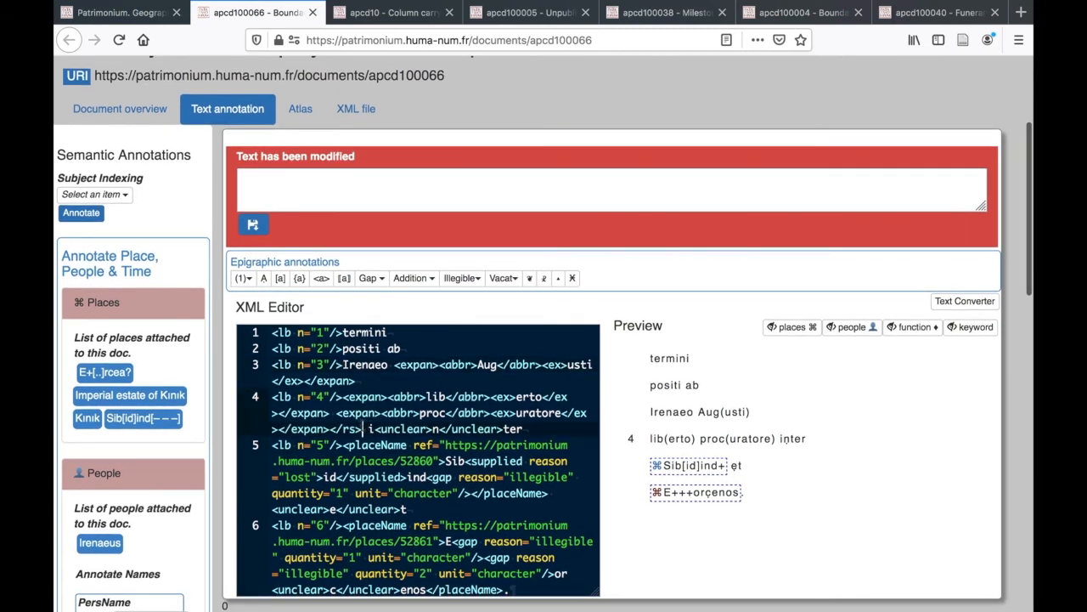
drag(363, 429, 331, 429)
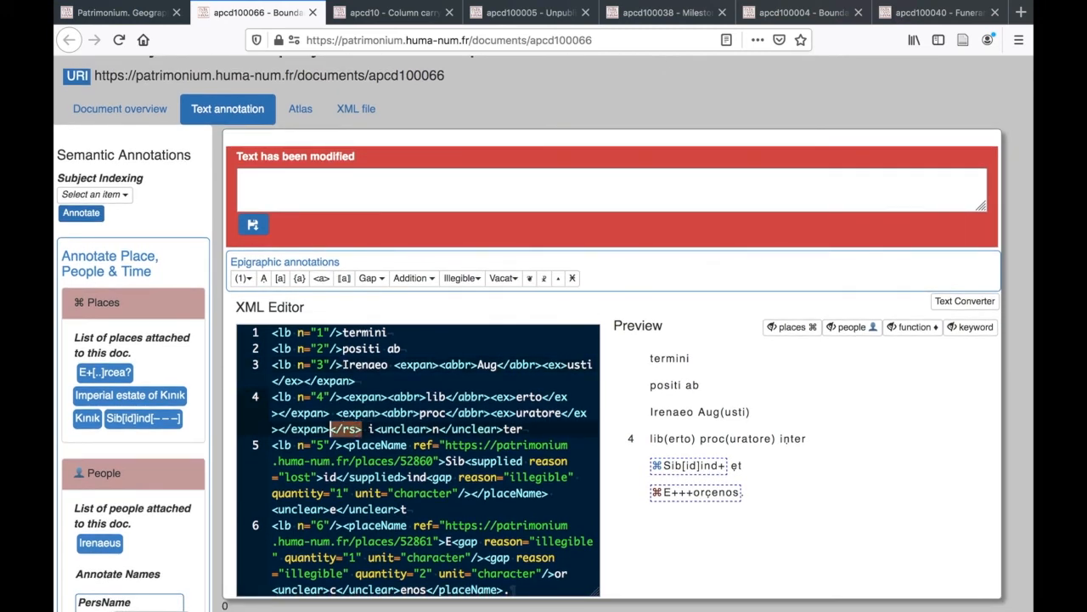
key(Delete)
scroll(388, 472, down, 1)
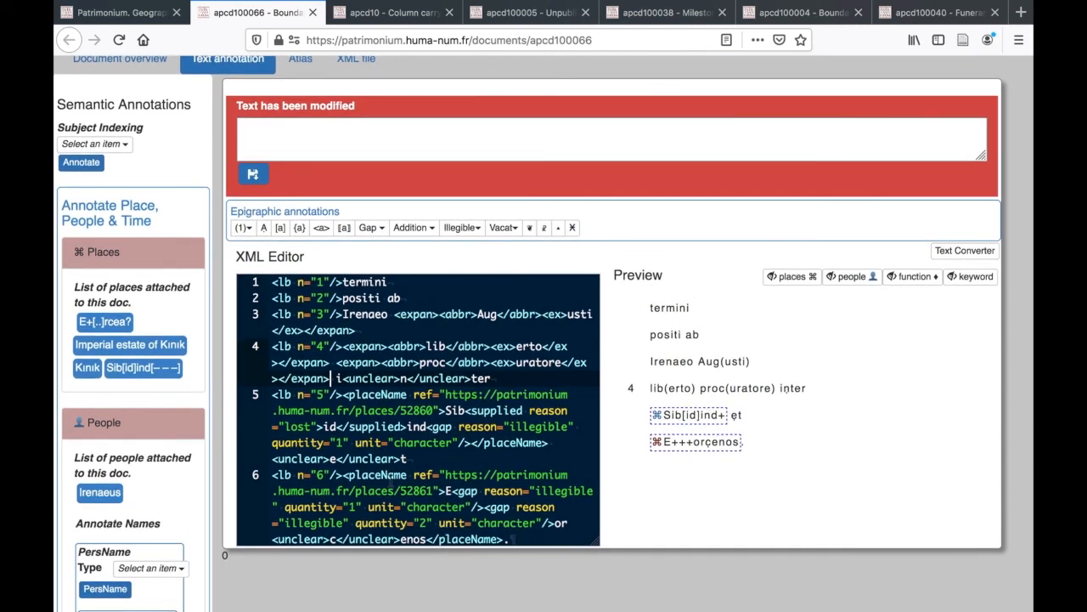
click(254, 175)
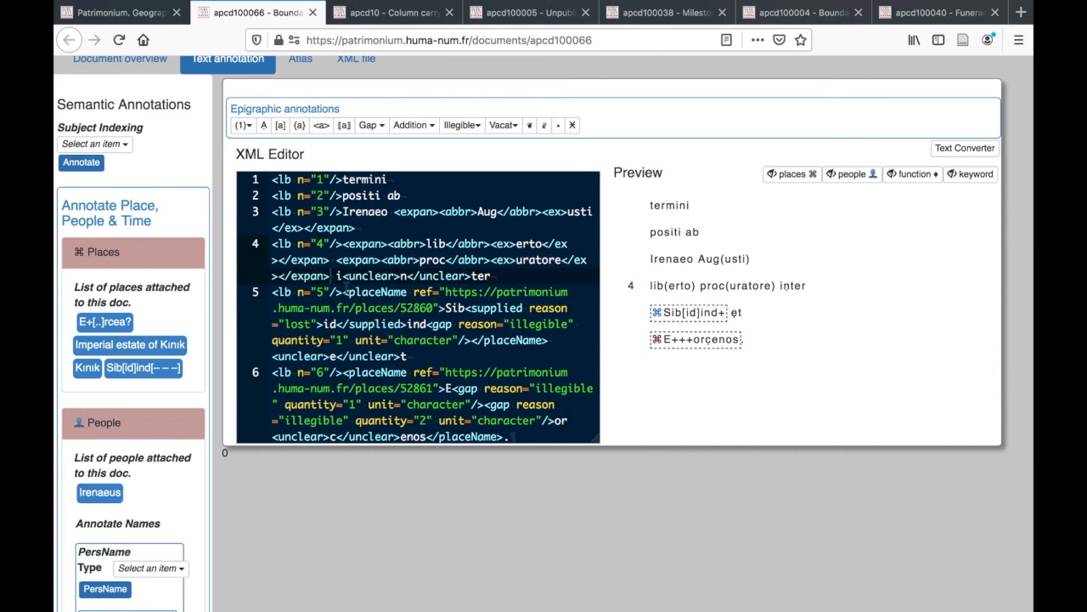
Delete the opening placeName tag before "Sib" in line 5 of the XML and try to save the text
click(343, 291)
drag(343, 291, 443, 308)
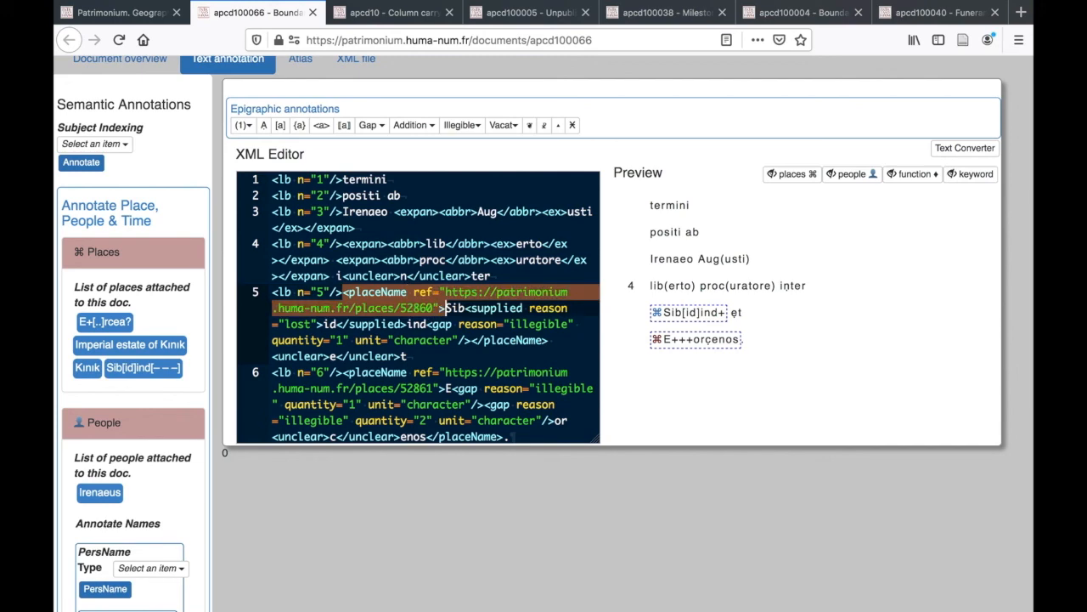
key(BackSpace)
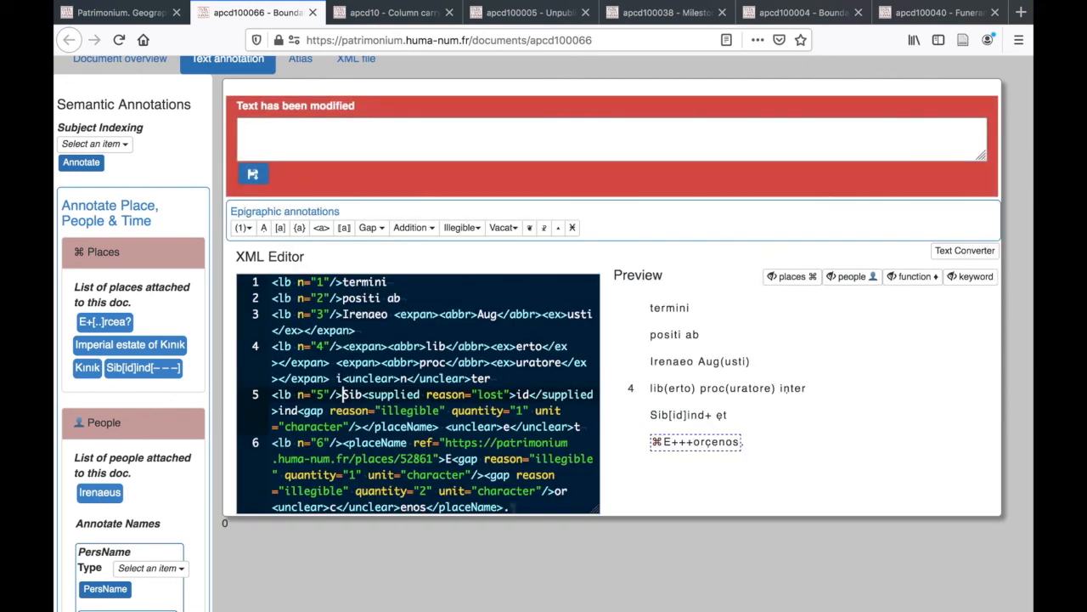
click(253, 174)
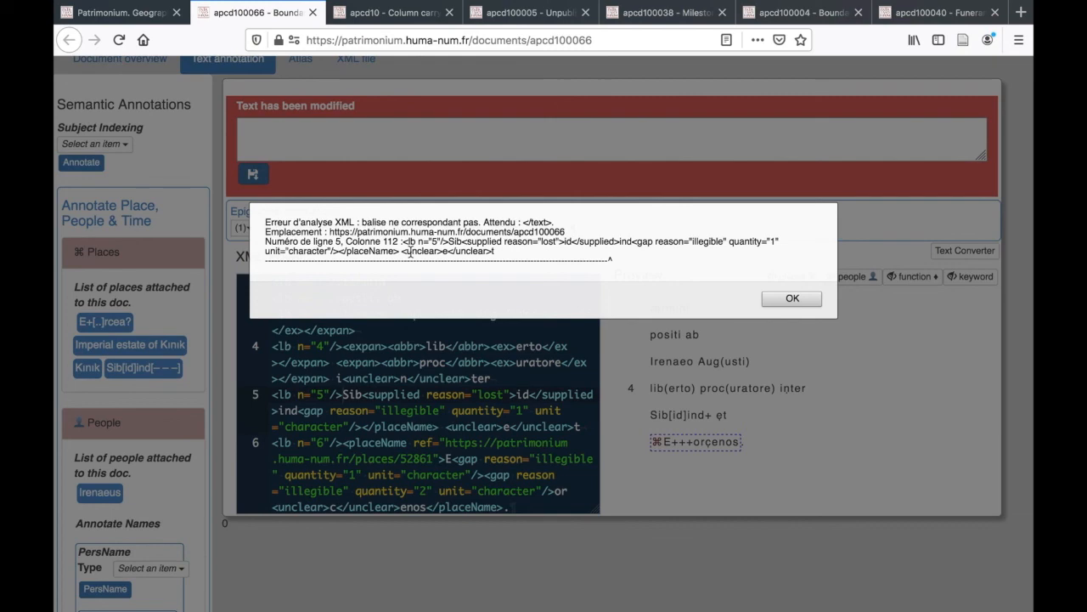
click(791, 299)
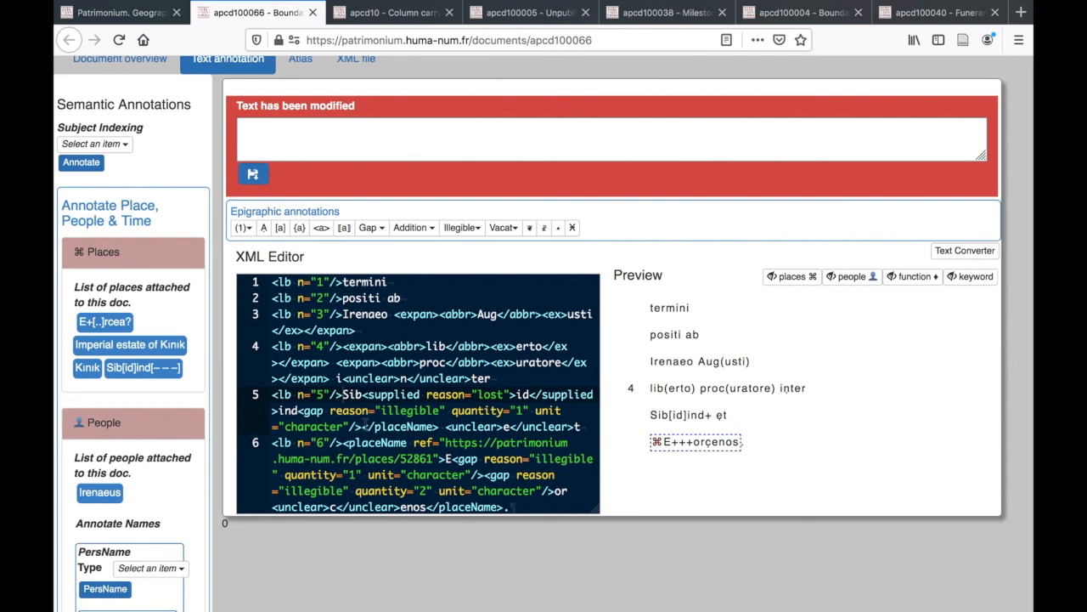
Delete the closing placeName tag after the illegible gap in line 5 of the XML and save the text
drag(368, 425, 439, 425)
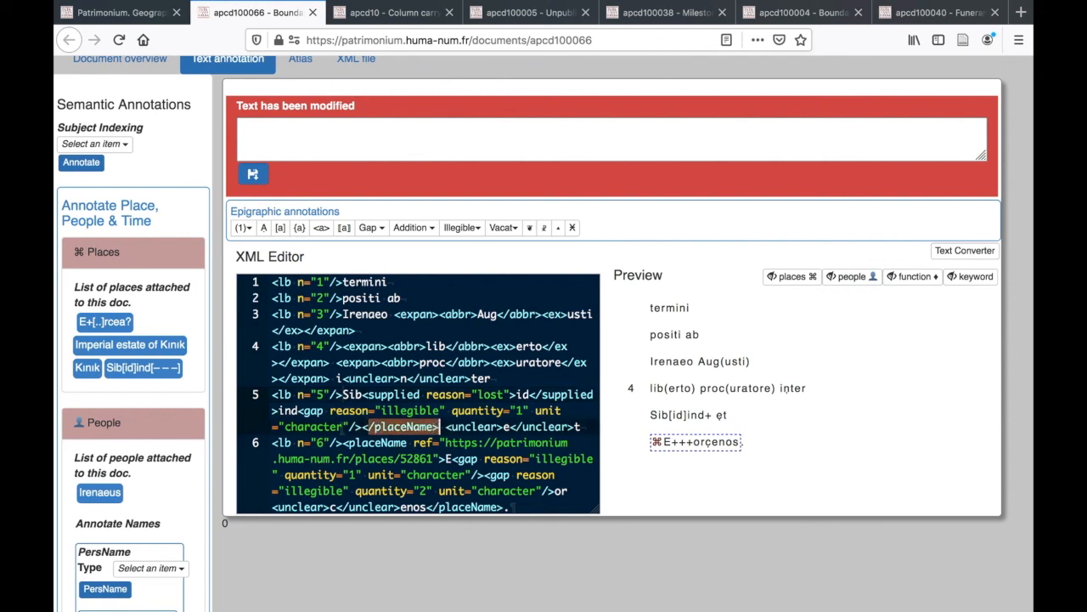
click(363, 426)
drag(363, 425, 439, 425)
click(440, 425)
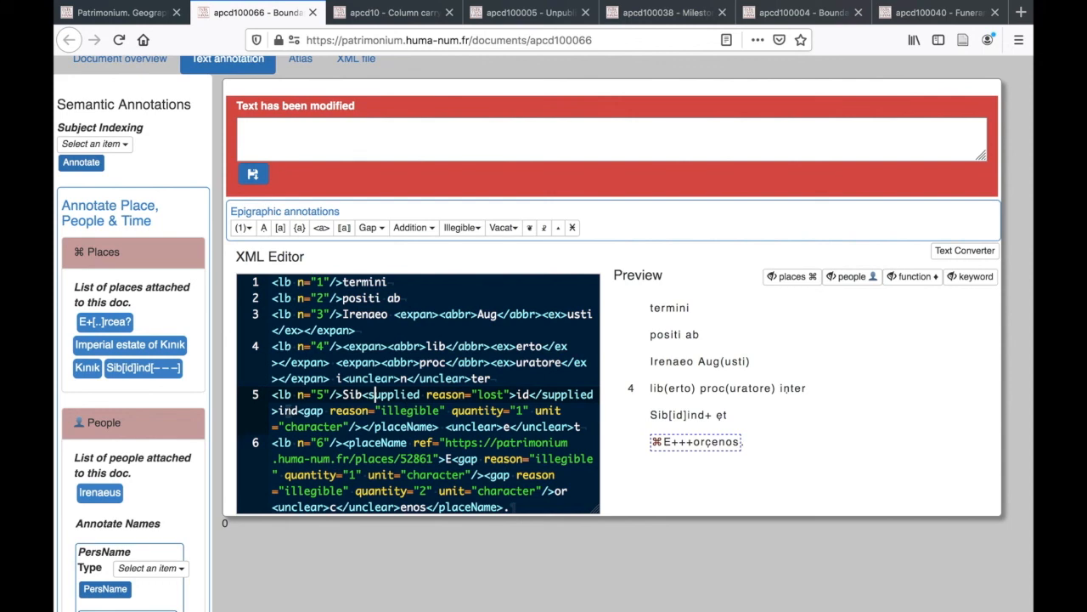
drag(293, 411, 363, 426)
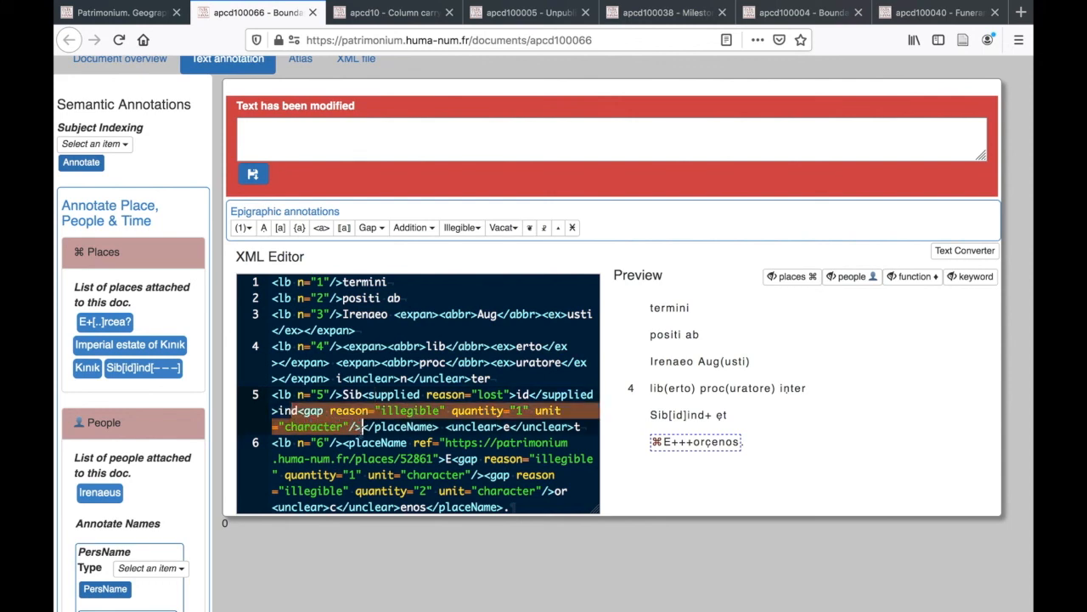
click(298, 410)
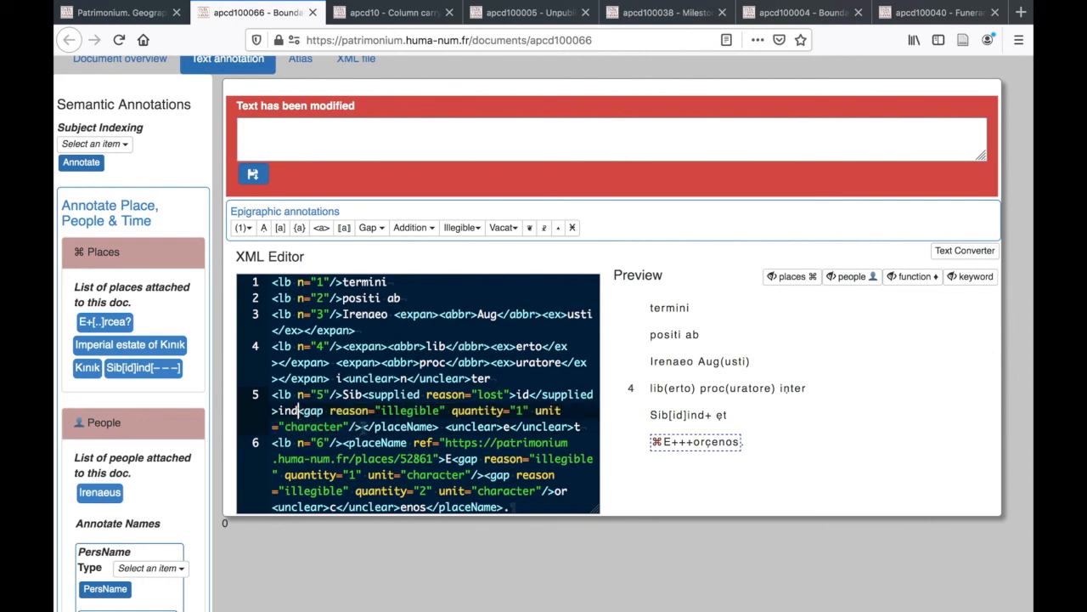
drag(362, 427, 440, 426)
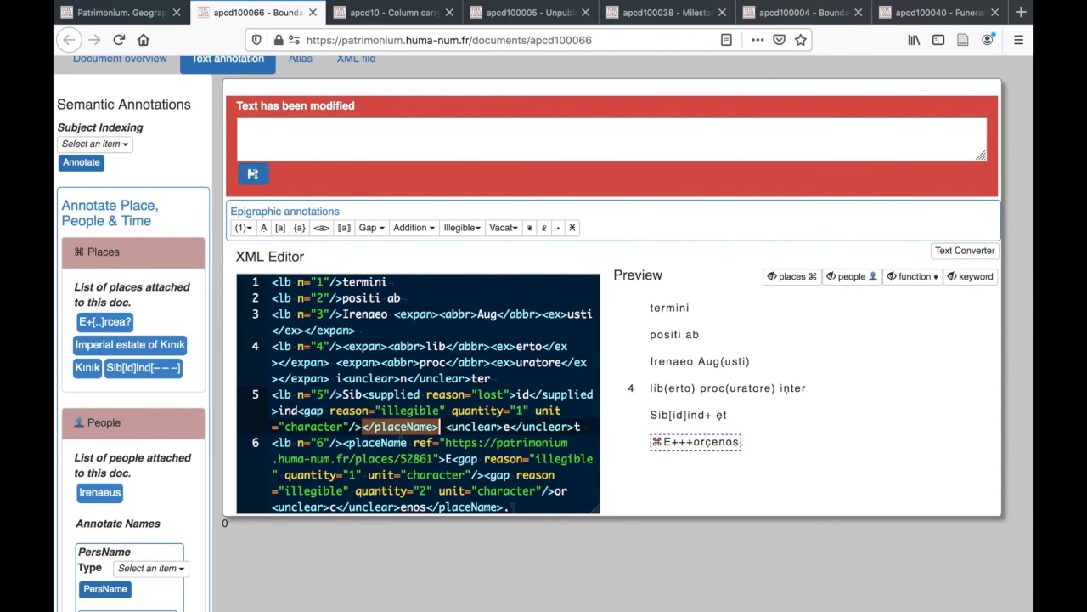
key(BackSpace)
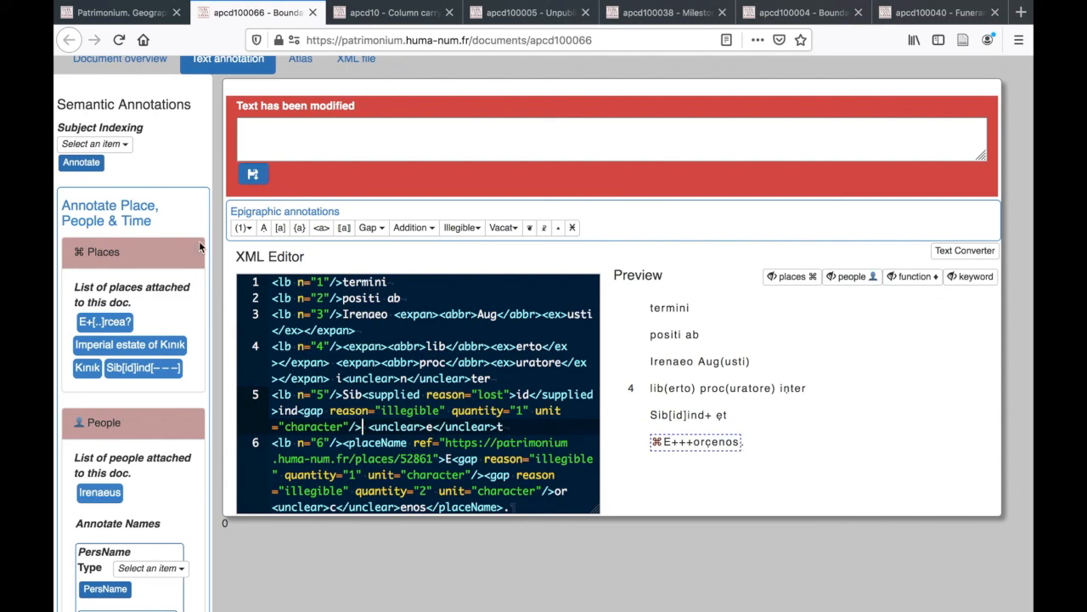
click(252, 176)
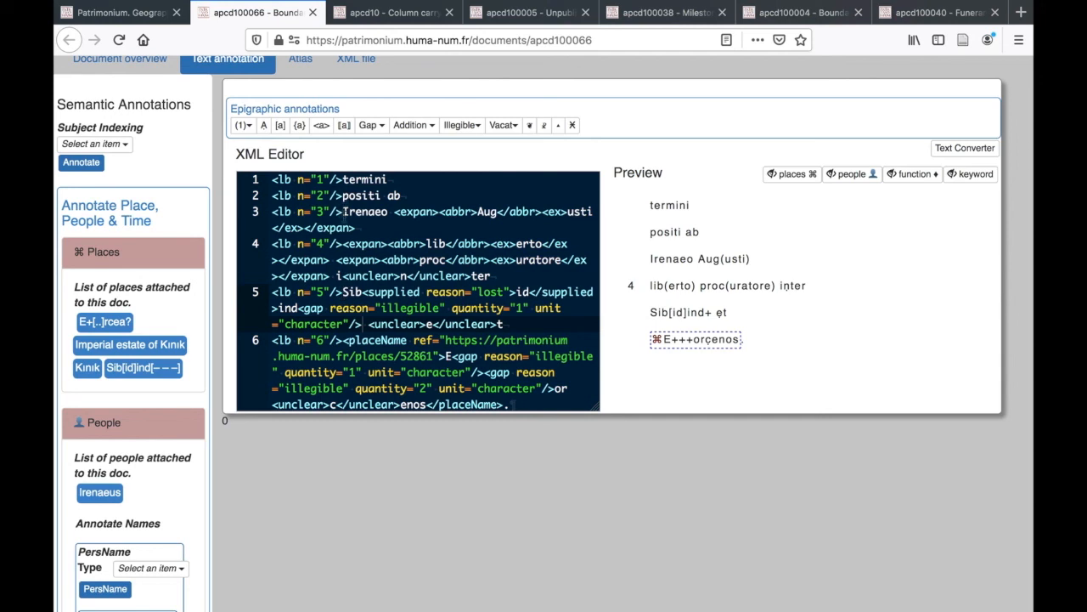
Try to annotate the text from "Irenaeo" in line 3 through "uratore" in line 4 with a reference to the attached person Irenaeus
drag(342, 212, 561, 260)
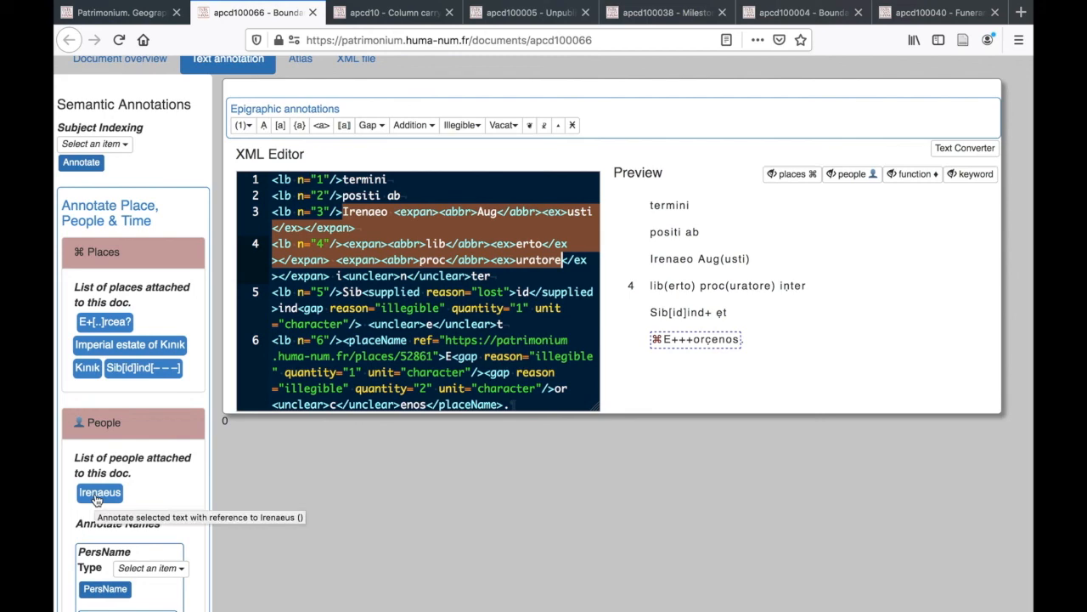
click(98, 495)
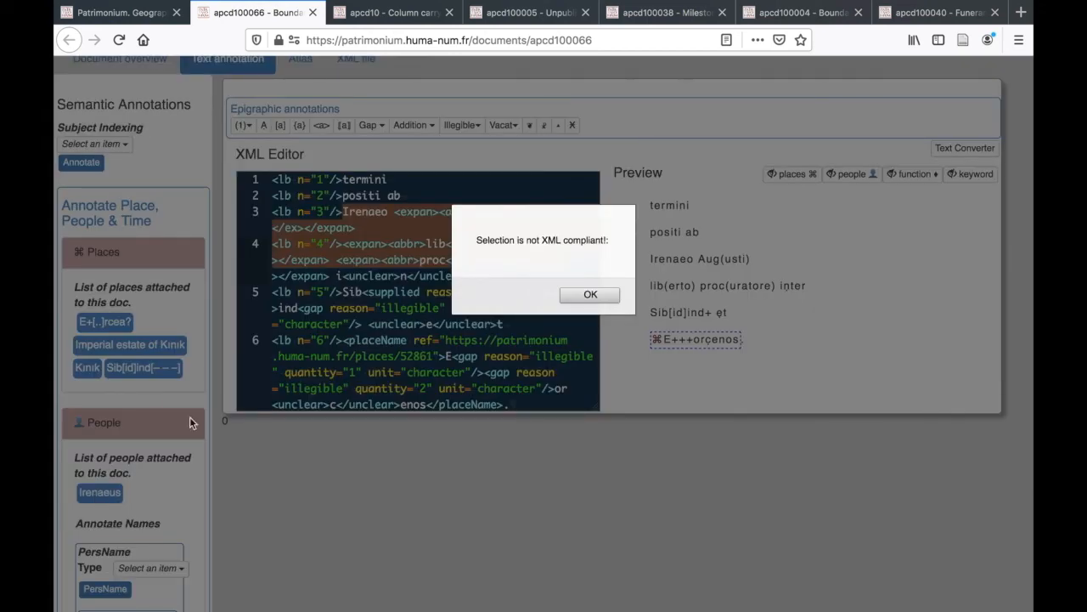
click(590, 295)
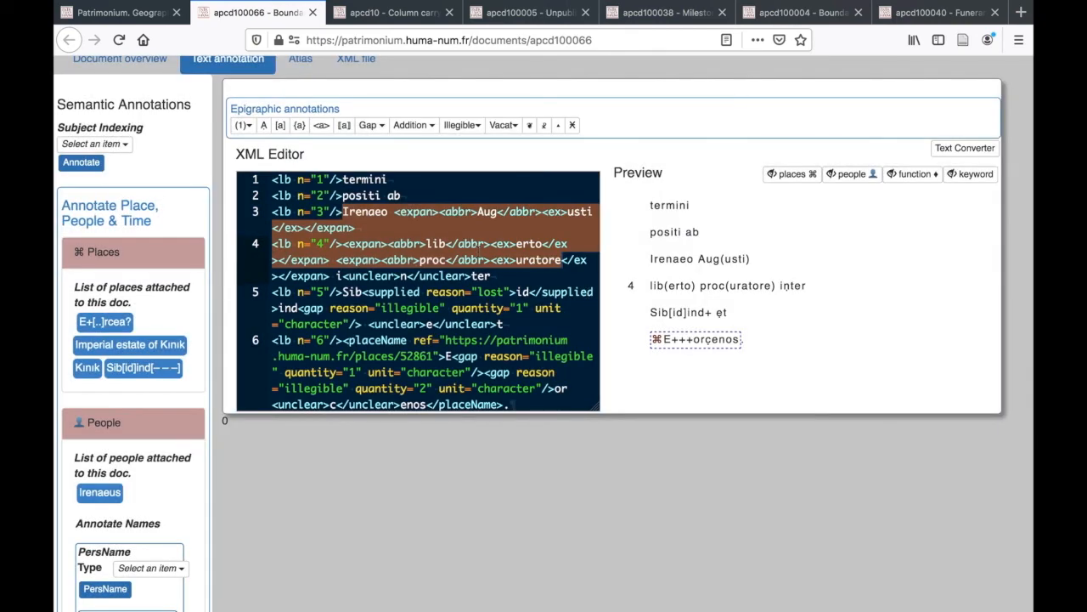
scroll(474, 326, up, 1)
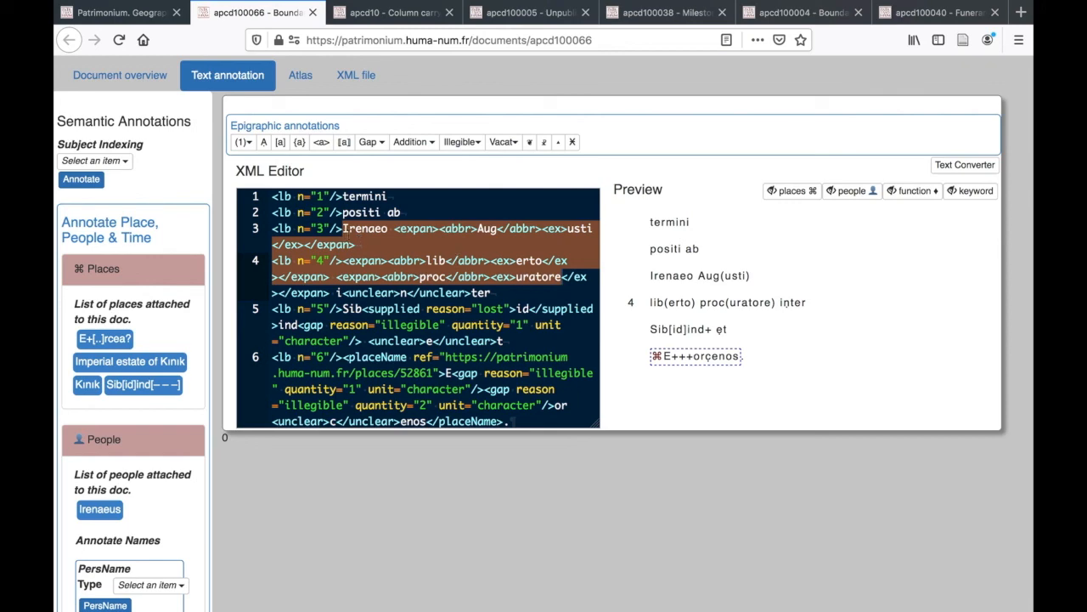
click(101, 508)
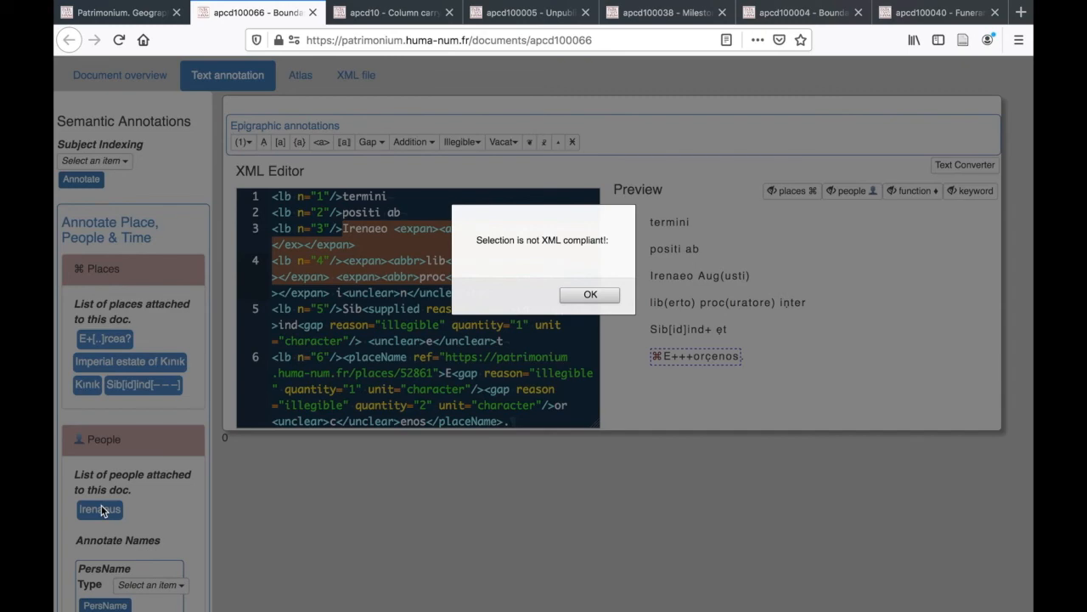
click(591, 295)
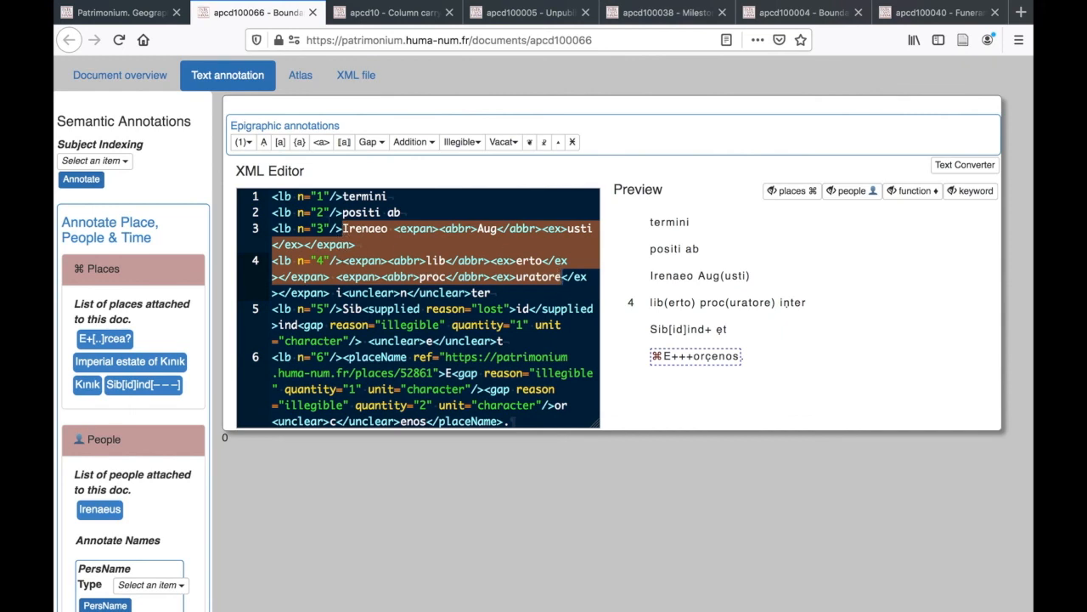
Annotate "Irenaeo" through the closing expan tag after "uratore" with a reference to the person Irenaeus and save the text
click(486, 277)
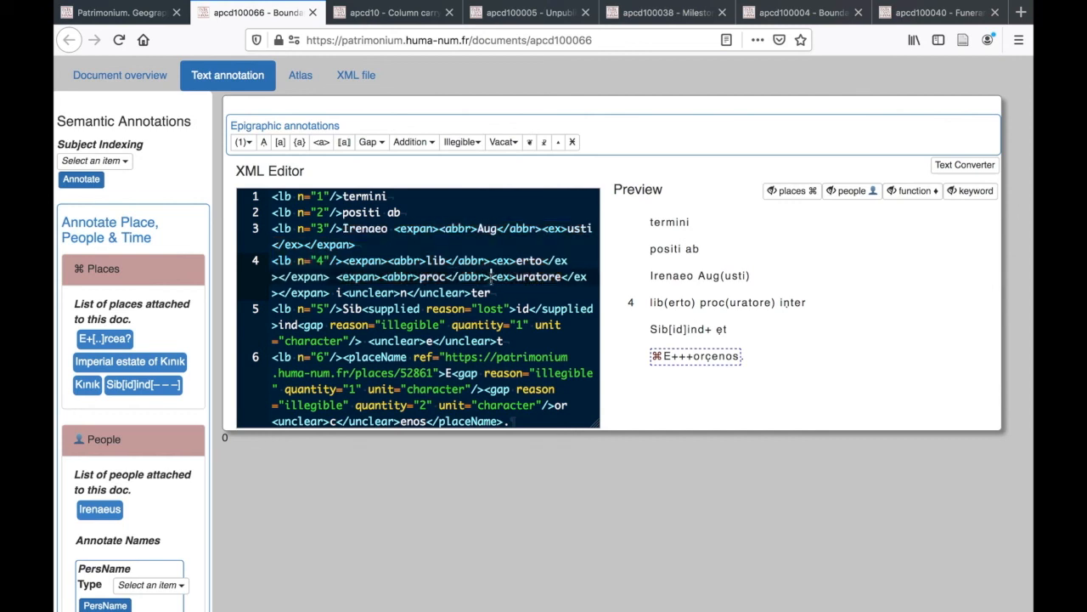
drag(491, 277, 515, 277)
click(282, 292)
key(Right)
key(Right)
key(Right)
key(Right)
key(Right)
key(Right)
key(Right)
drag(337, 277, 330, 292)
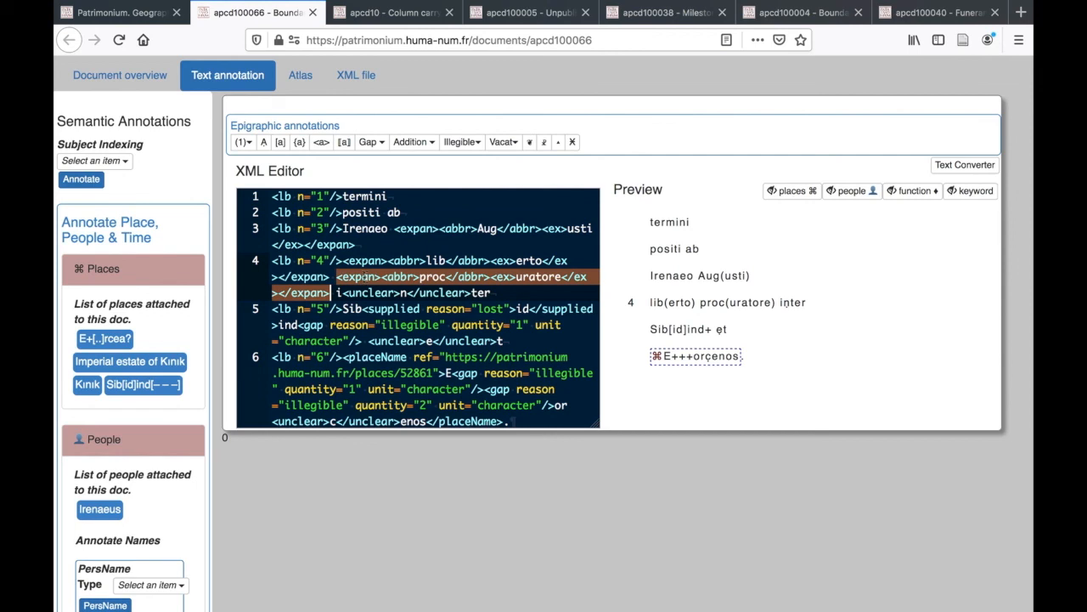
click(352, 243)
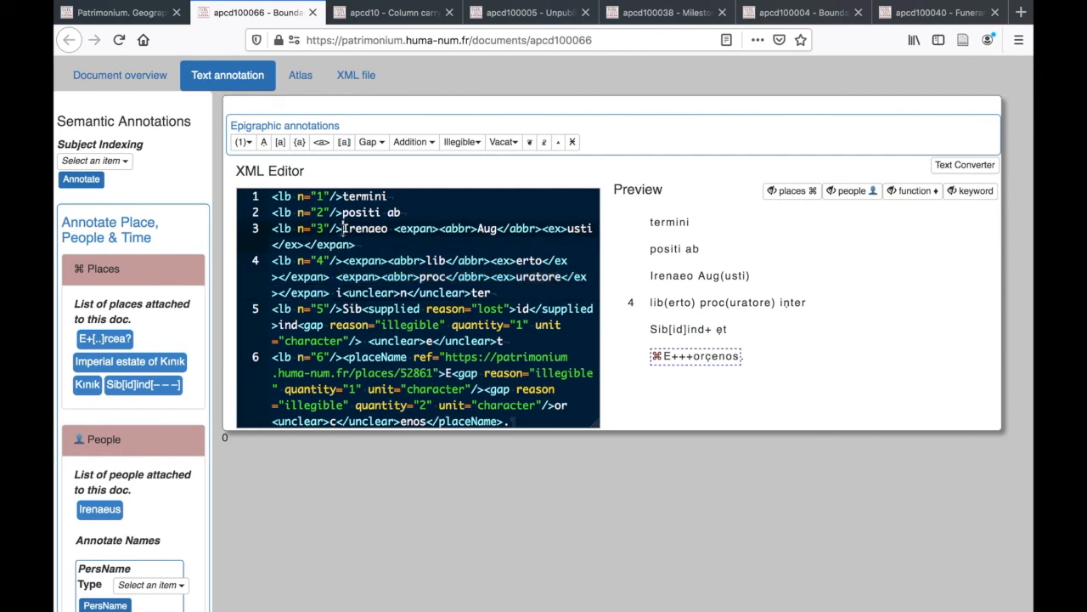
drag(344, 227, 330, 292)
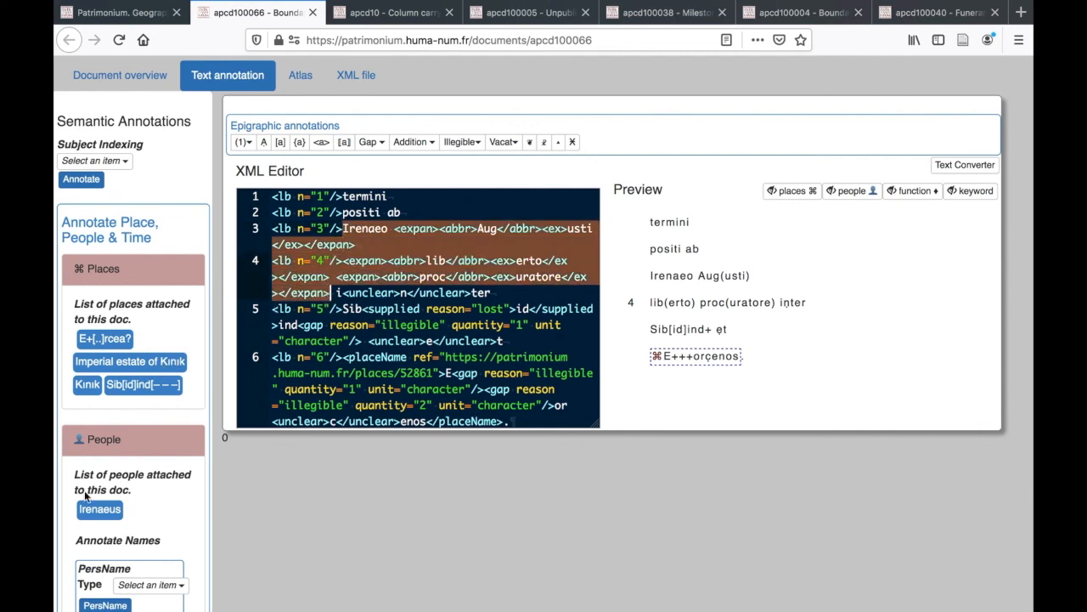
click(97, 510)
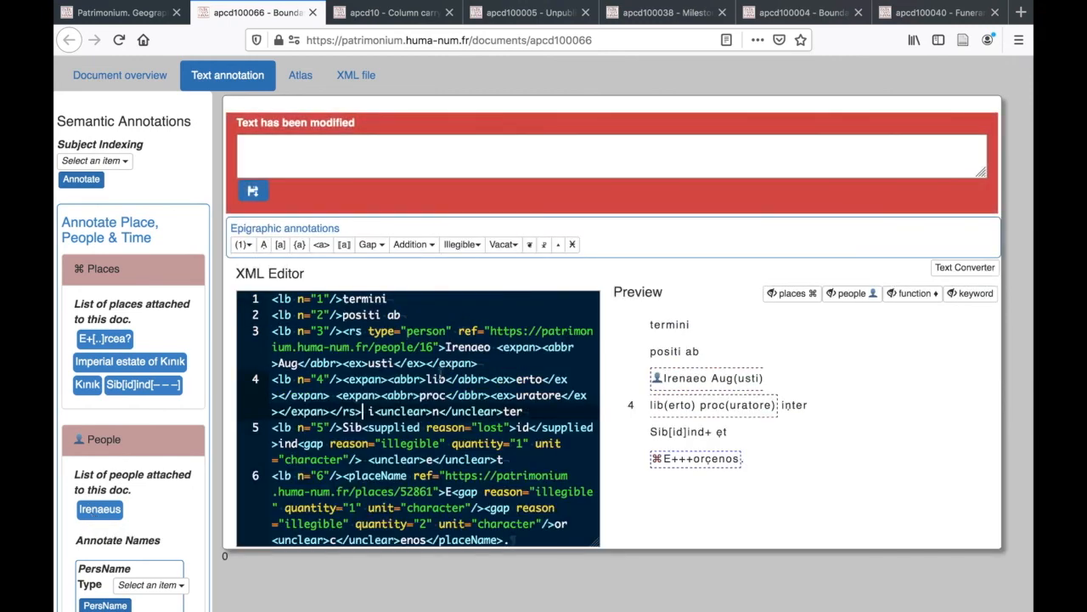
scroll(440, 374, down, 1)
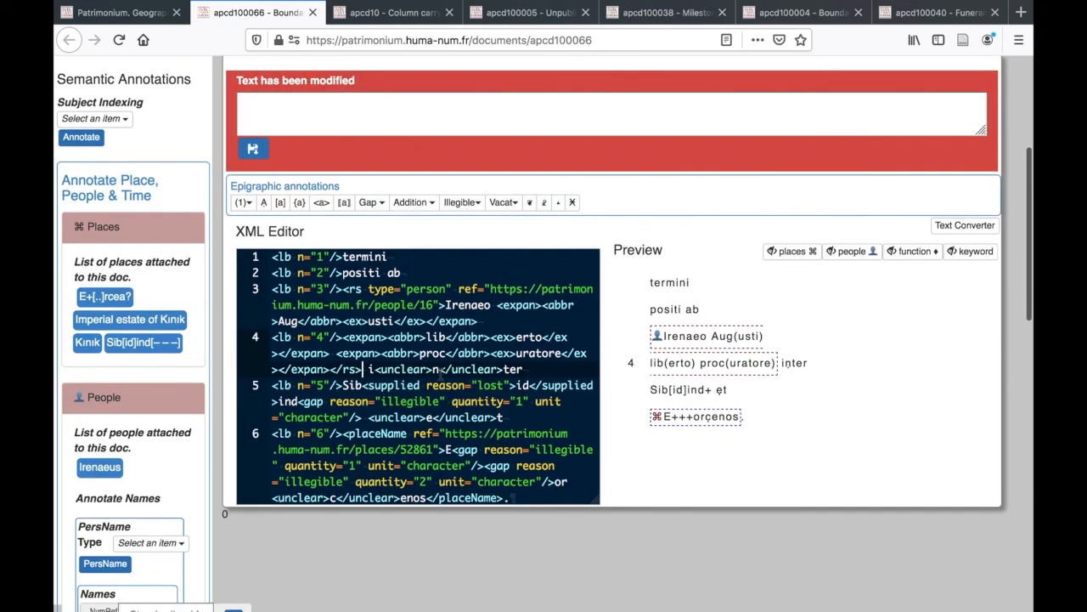
click(253, 151)
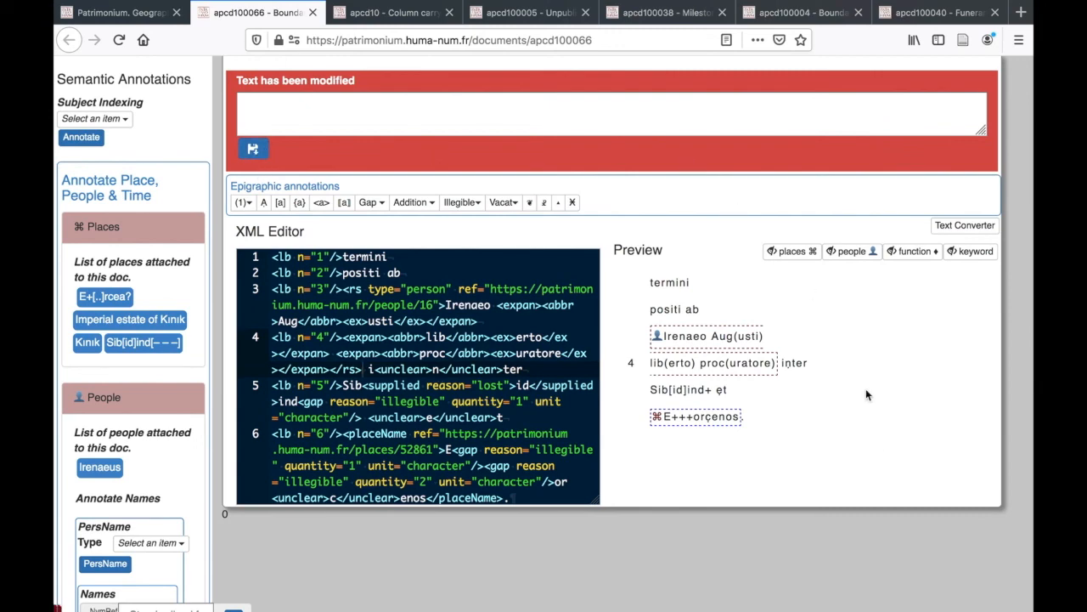
In the document overview, set the Private Commentary to "Insert the text again" and save it
scroll(882, 437, down, 1)
scroll(881, 437, up, 1)
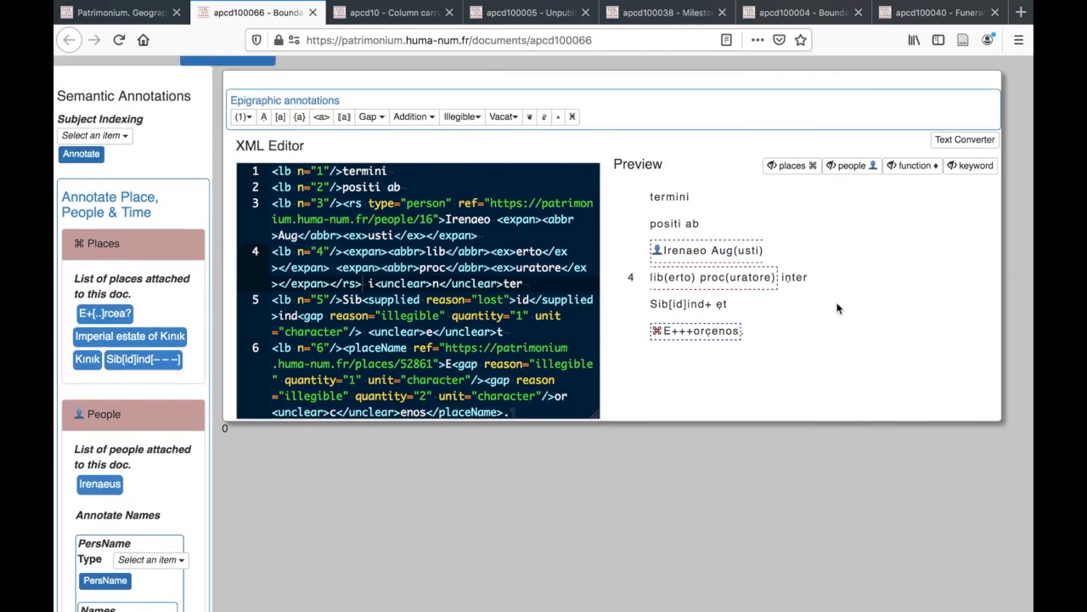
scroll(837, 308, up, 3)
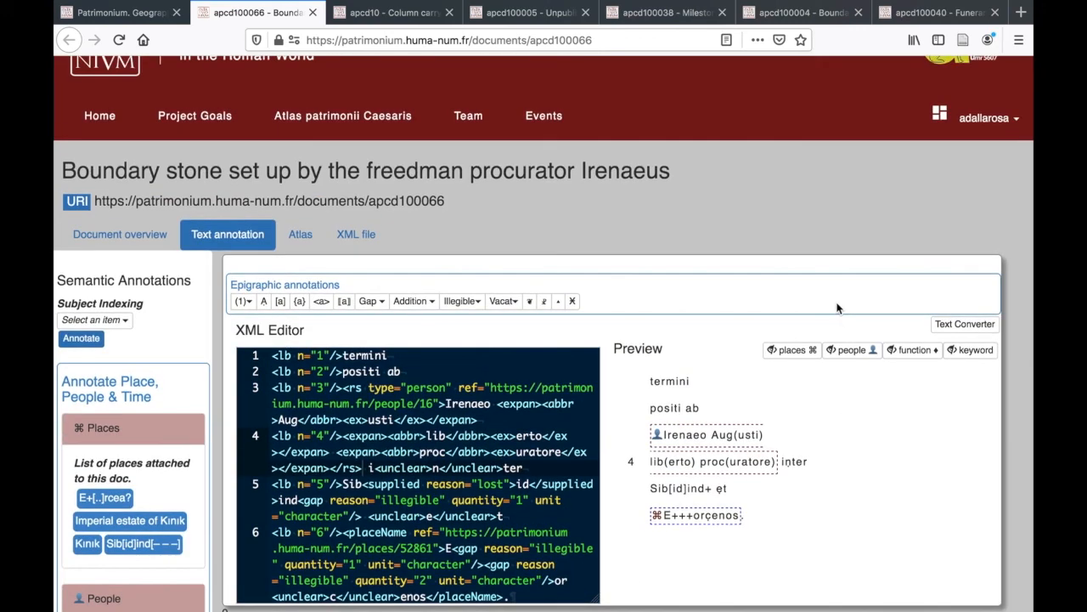
scroll(837, 309, down, 2)
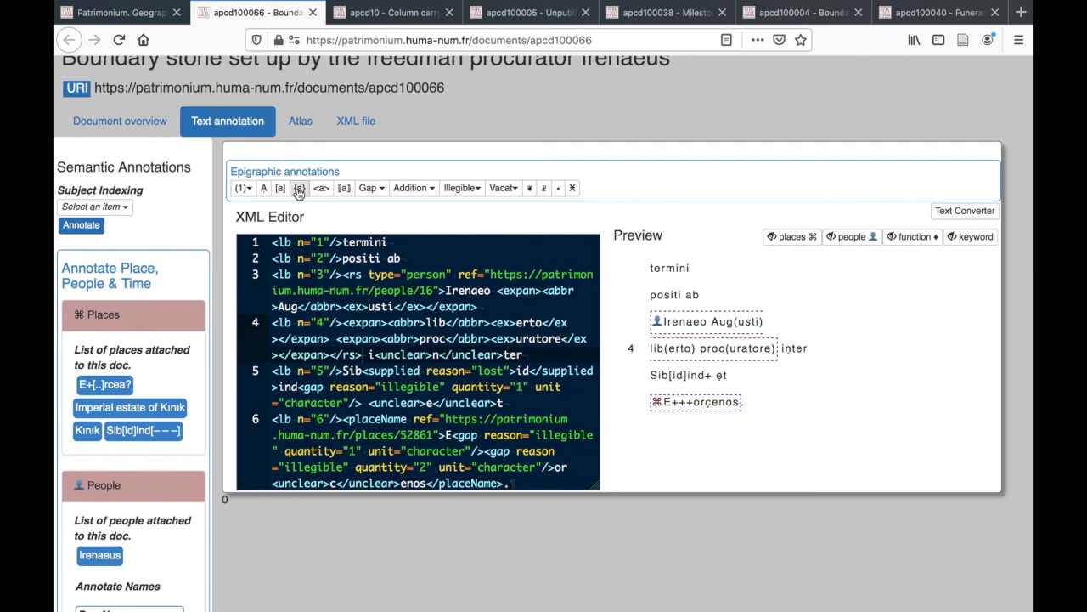
click(179, 131)
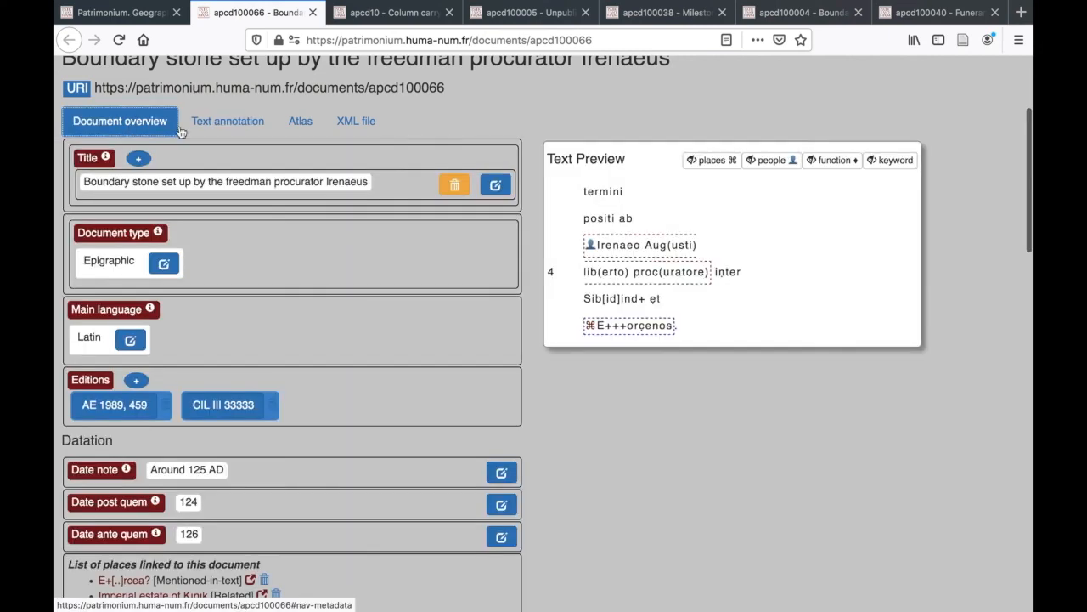
scroll(265, 370, down, 15)
click(490, 366)
click(387, 382)
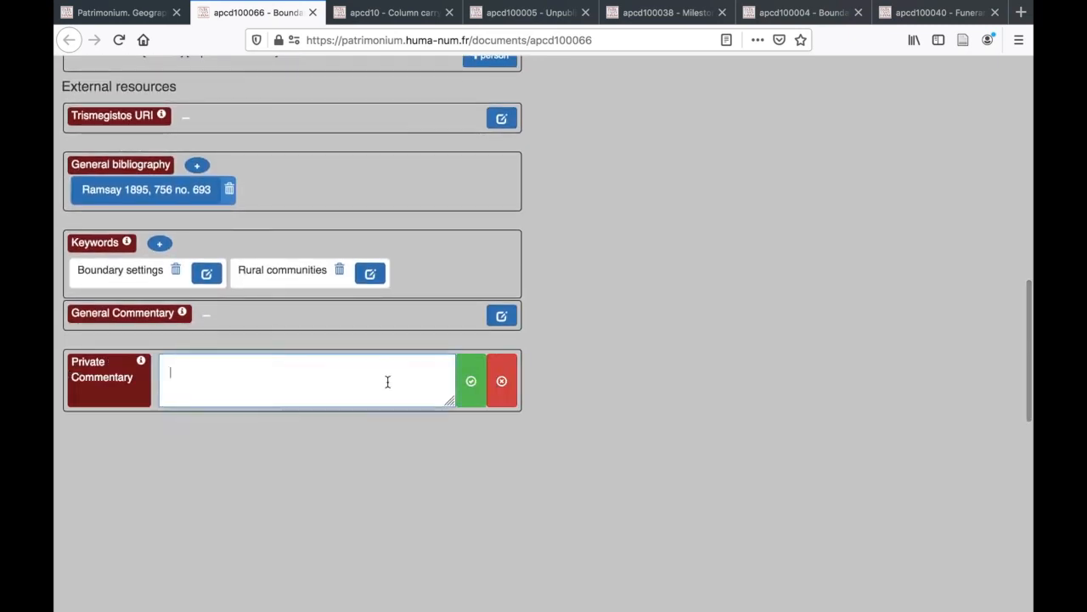
text(CHER)
key(BackSpace)
key(BackSpace)
key(BackSpace)
key(BackSpace)
text(Insert)
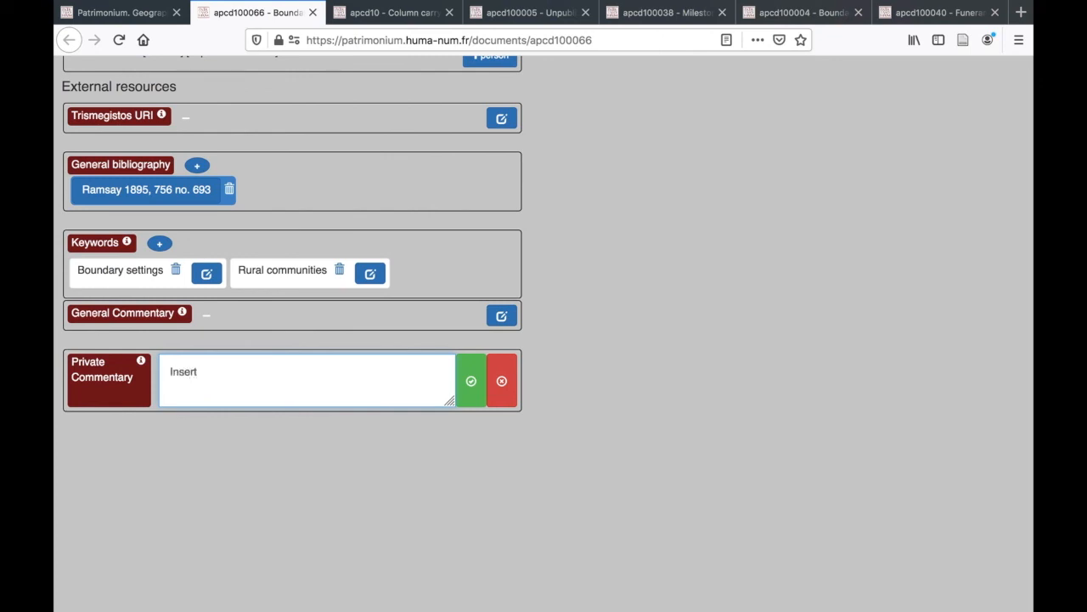
text( the text again)
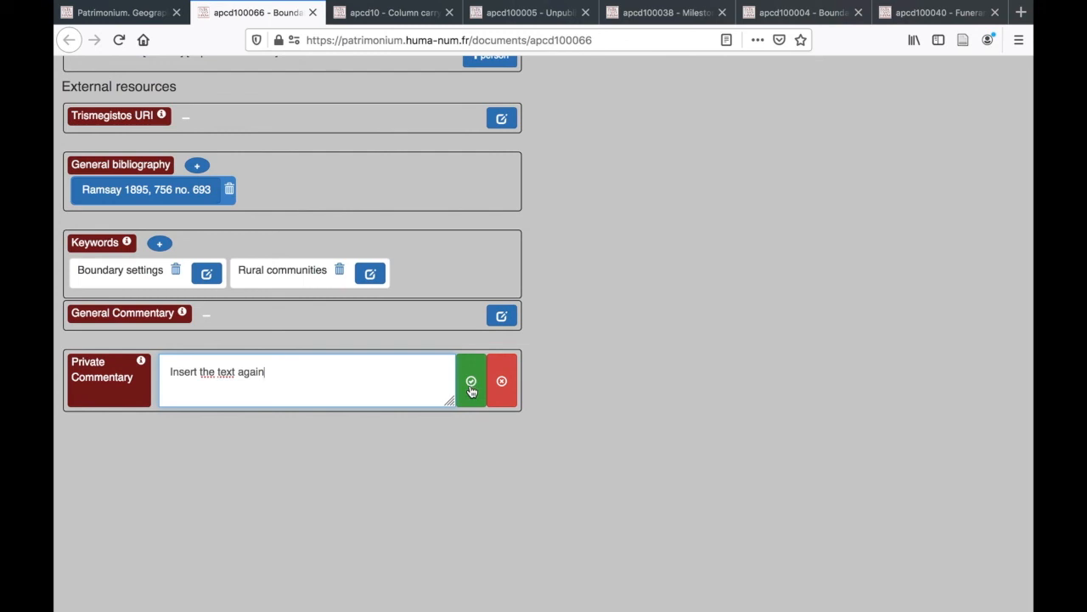
scroll(655, 376, up, 3)
scroll(655, 376, down, 3)
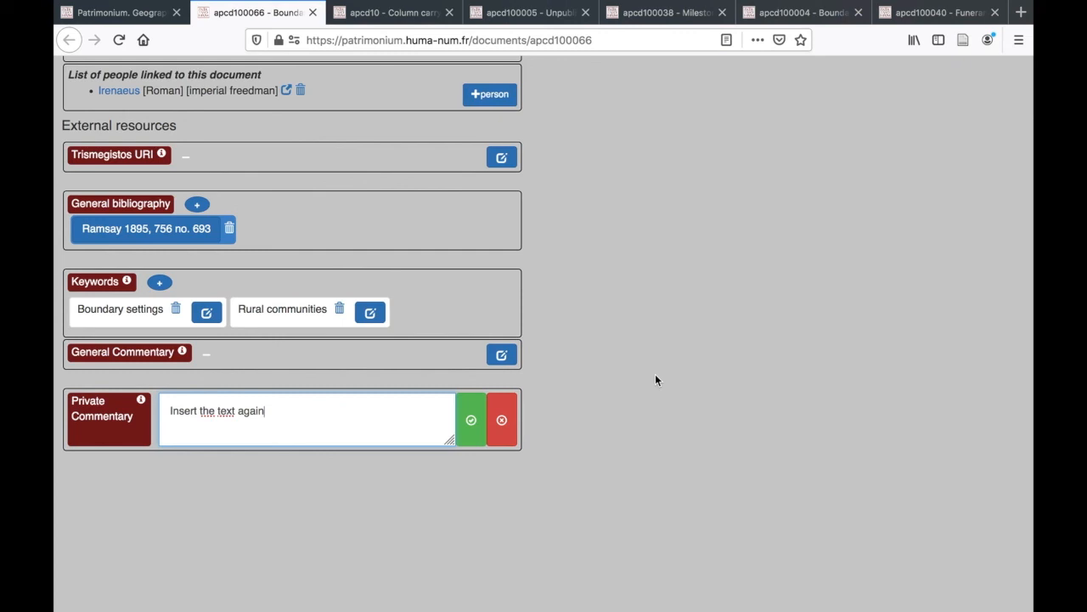
click(472, 428)
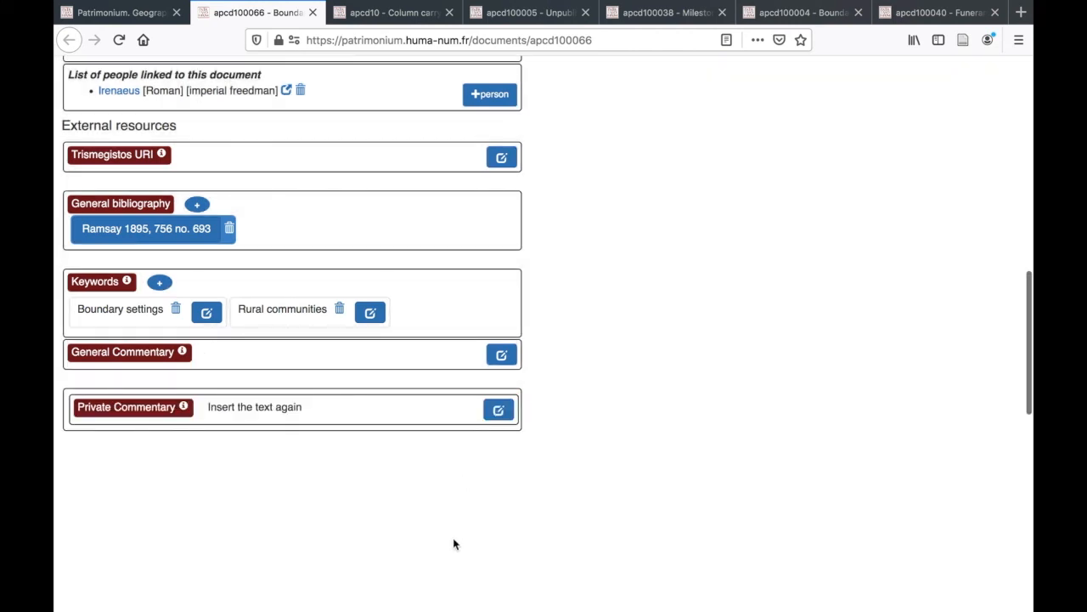